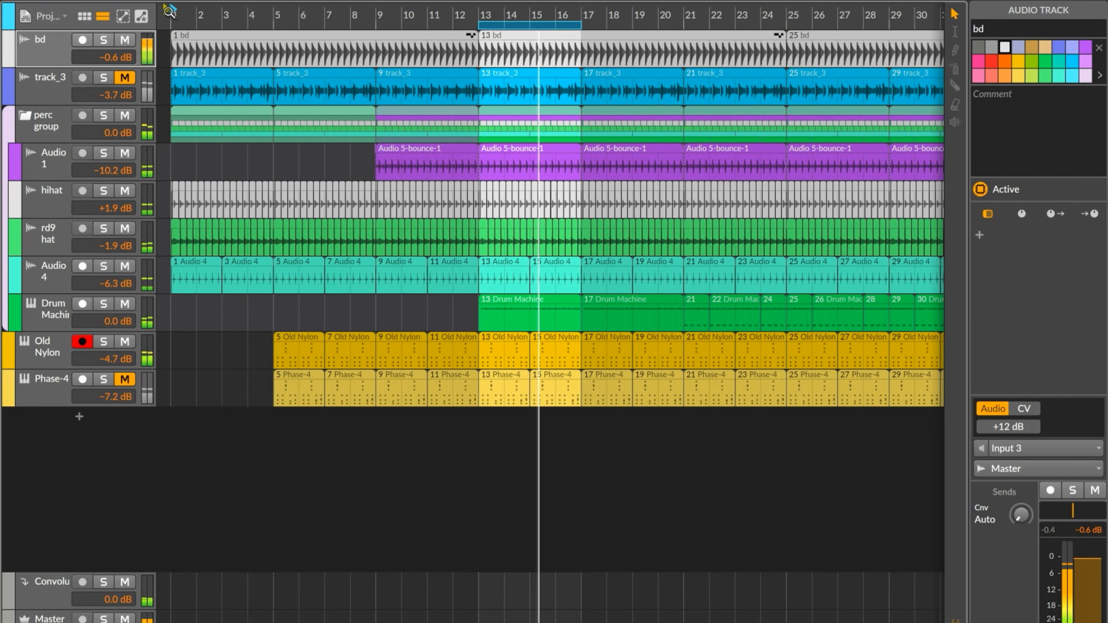
Play the arrangement from bar 1, solo the Old Nylon track and try different Attack settings on its Poly Grid instrument.
{"action": "left_click", "coordinate": [170, 12]}
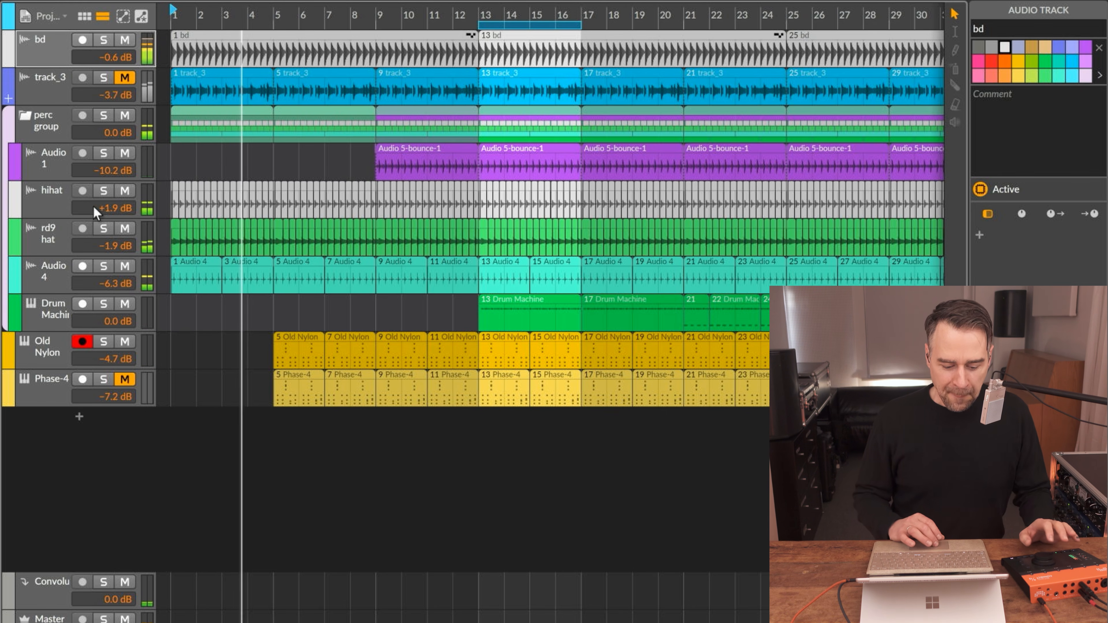
{"action": "left_click", "coordinate": [44, 354]}
{"action": "key", "text": "d"}
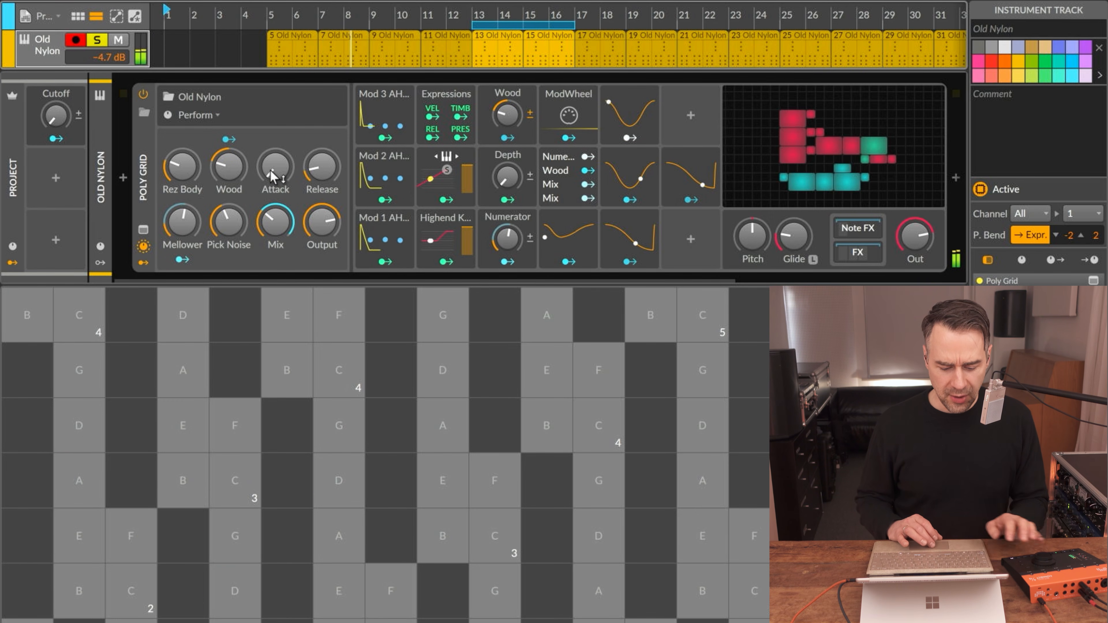
{"action": "scroll", "coordinate": [270, 170], "scroll_direction": "up", "scroll_amount": 5}
{"action": "scroll", "coordinate": [272, 177], "scroll_direction": "down", "scroll_amount": 5}
{"action": "scroll", "coordinate": [222, 158], "scroll_direction": "up", "scroll_amount": 2}
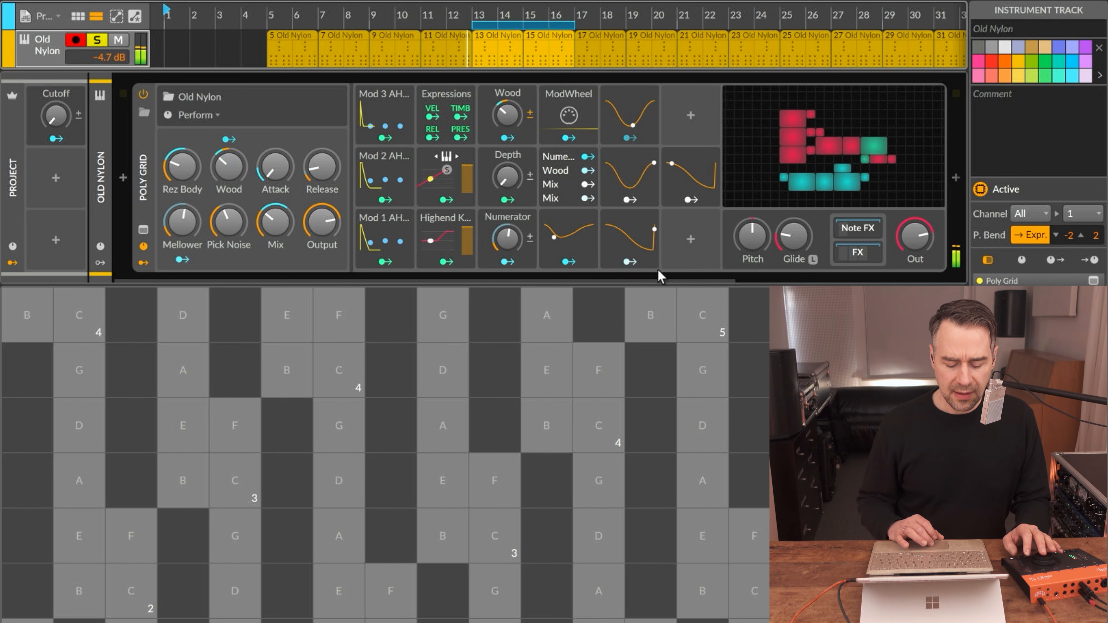
{"action": "key", "text": "Tab"}
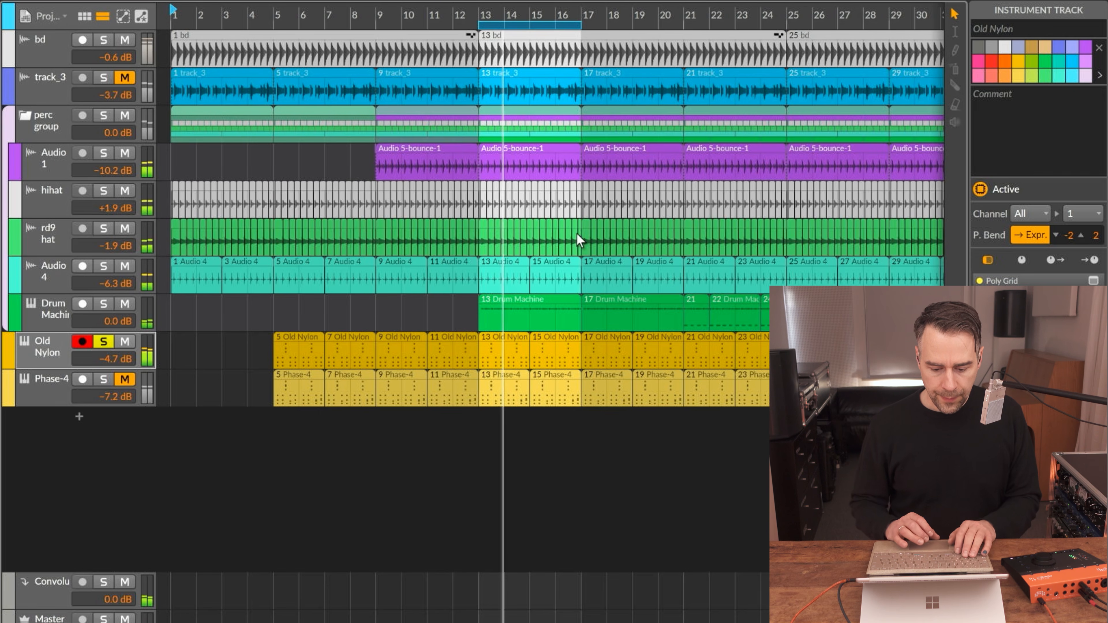
Turn off the Old Nylon solo, then unmute the Phase-4 track and audition its instrument on solo and in the mix.
{"action": "left_click", "coordinate": [99, 343]}
{"action": "left_click", "coordinate": [52, 388]}
{"action": "key", "text": "s"}
{"action": "key", "text": "m"}
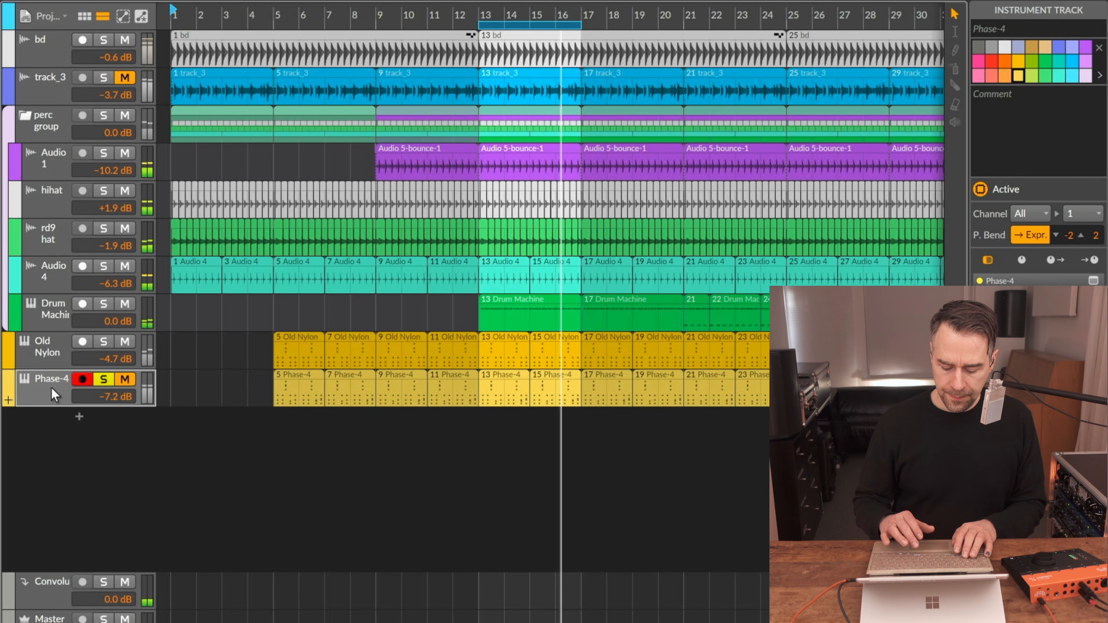
{"action": "key", "text": "Tab"}
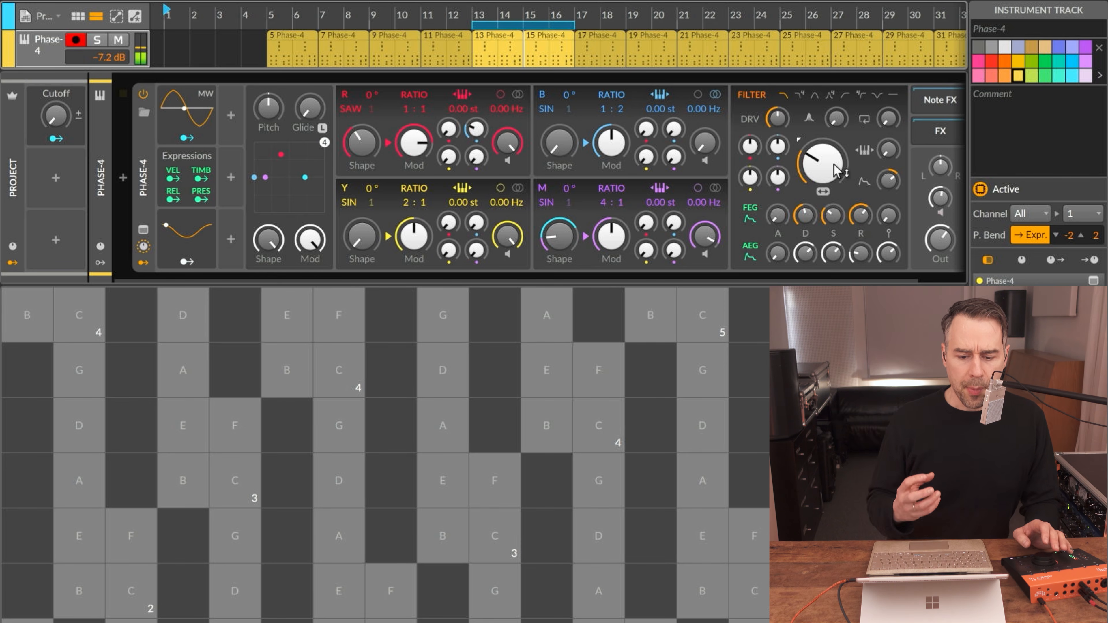
{"action": "key", "text": "Tab"}
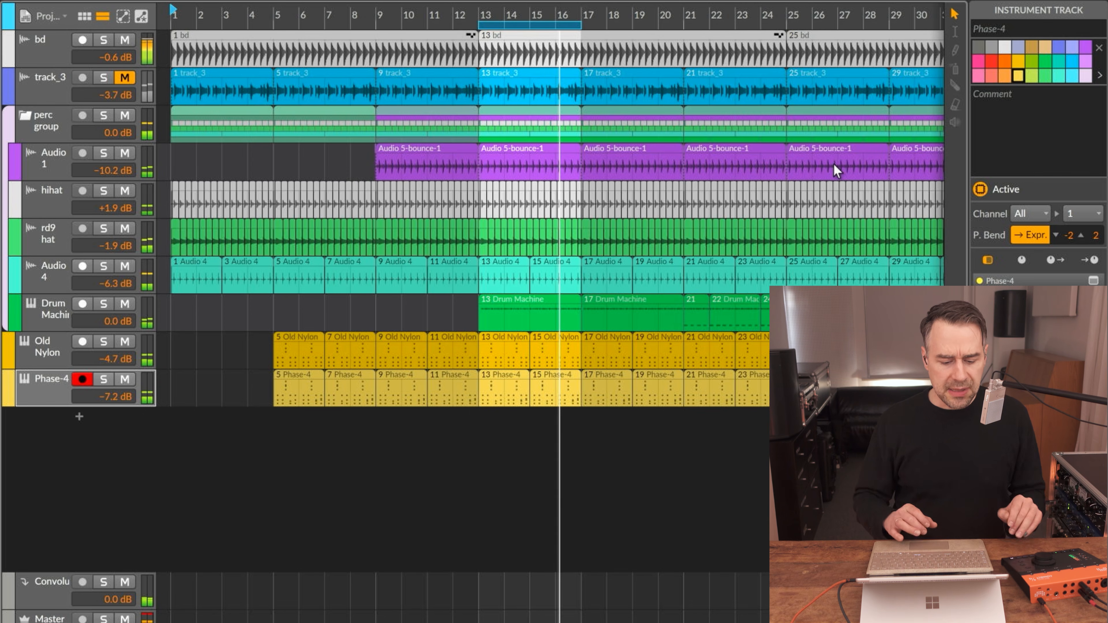
Add a new audio track directly below the bd track.
{"action": "left_click", "coordinate": [44, 33]}
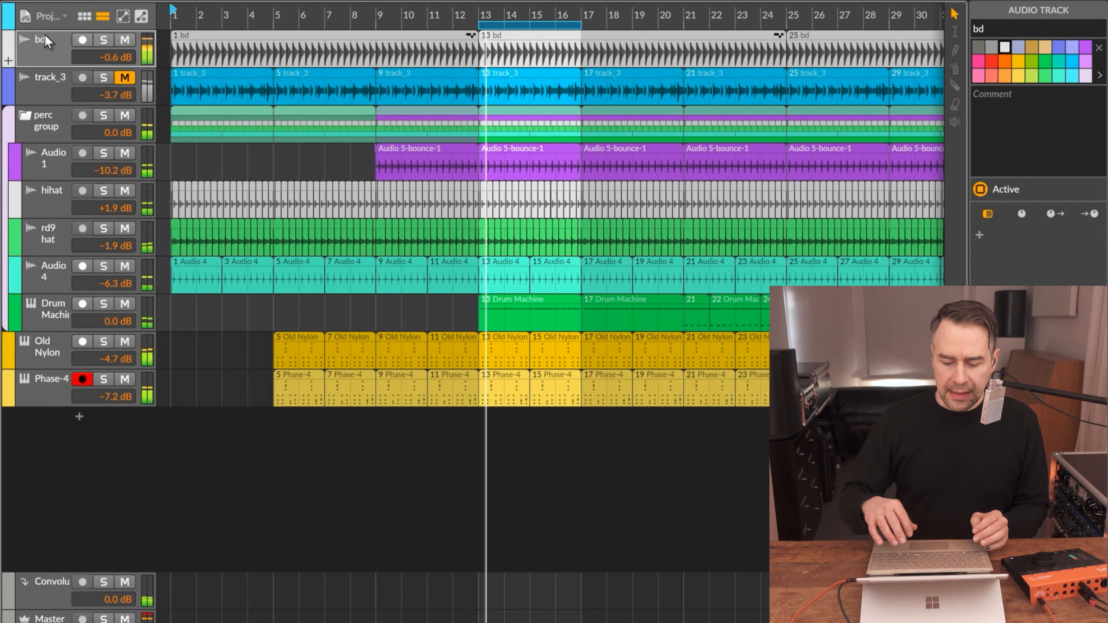
{"action": "key", "text": "ctrl+shift+t"}
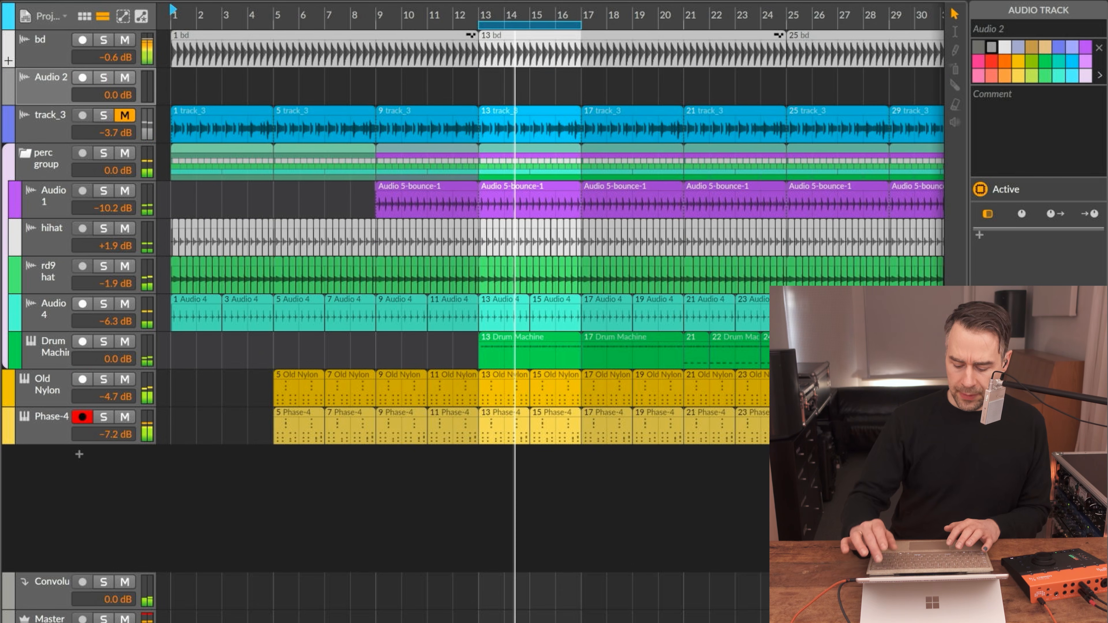
{"action": "key", "text": "b"}
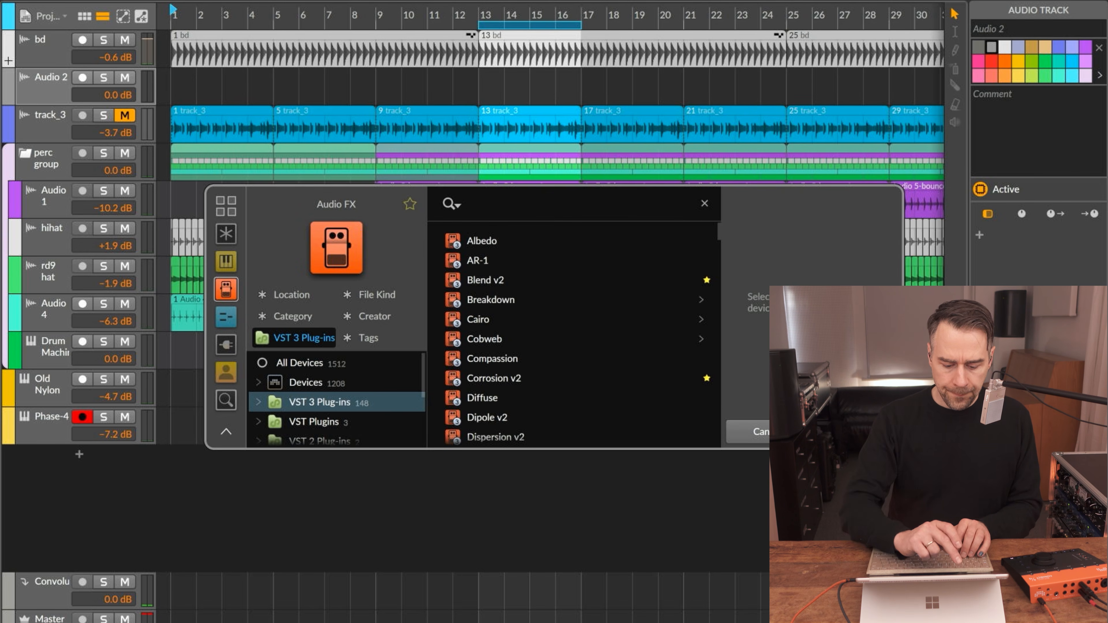
{"action": "left_click", "coordinate": [300, 362]}
{"action": "key", "text": "Down"}
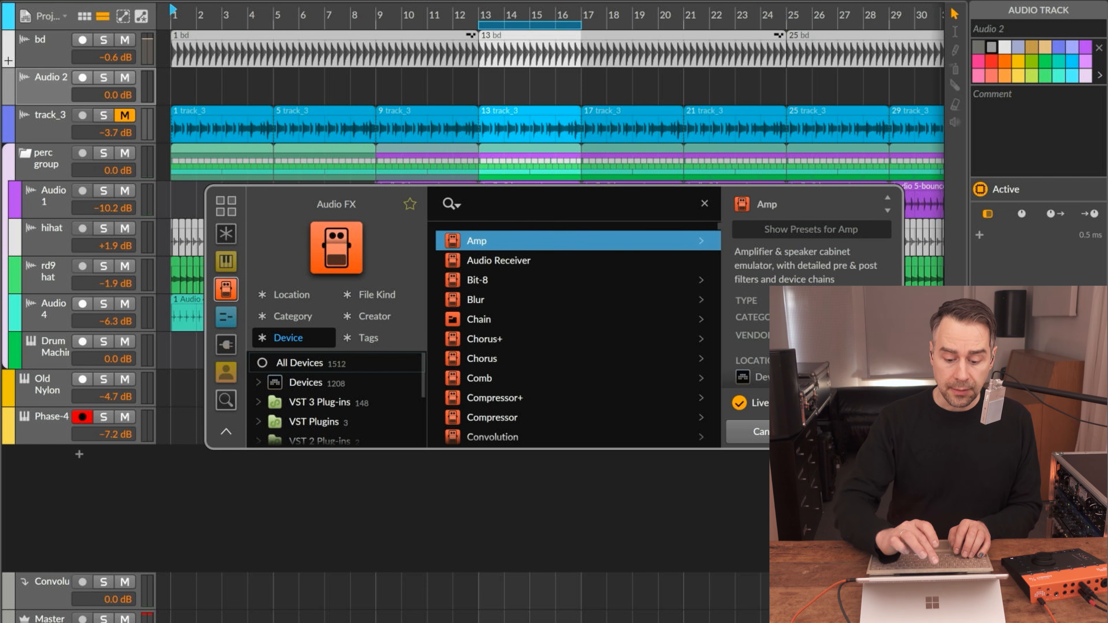
{"action": "key", "text": "Return"}
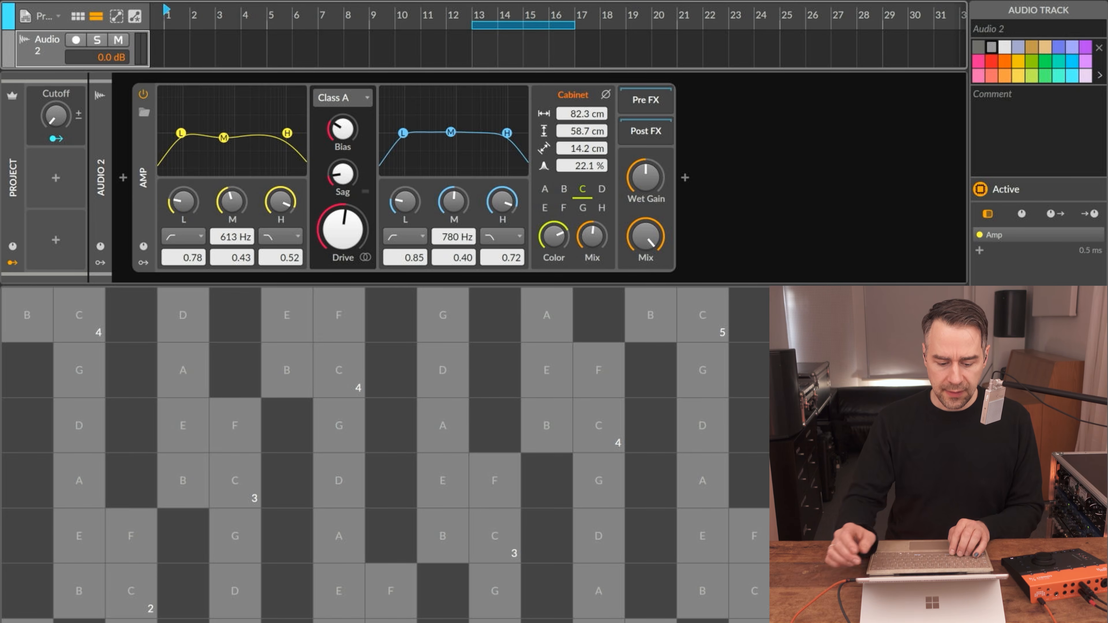
{"action": "left_click", "coordinate": [771, 187]}
{"action": "key", "text": "Delete"}
Insert an Audio Receiver on the new audio track and set its audio source to bd (PRE).
{"action": "key", "text": "b"}
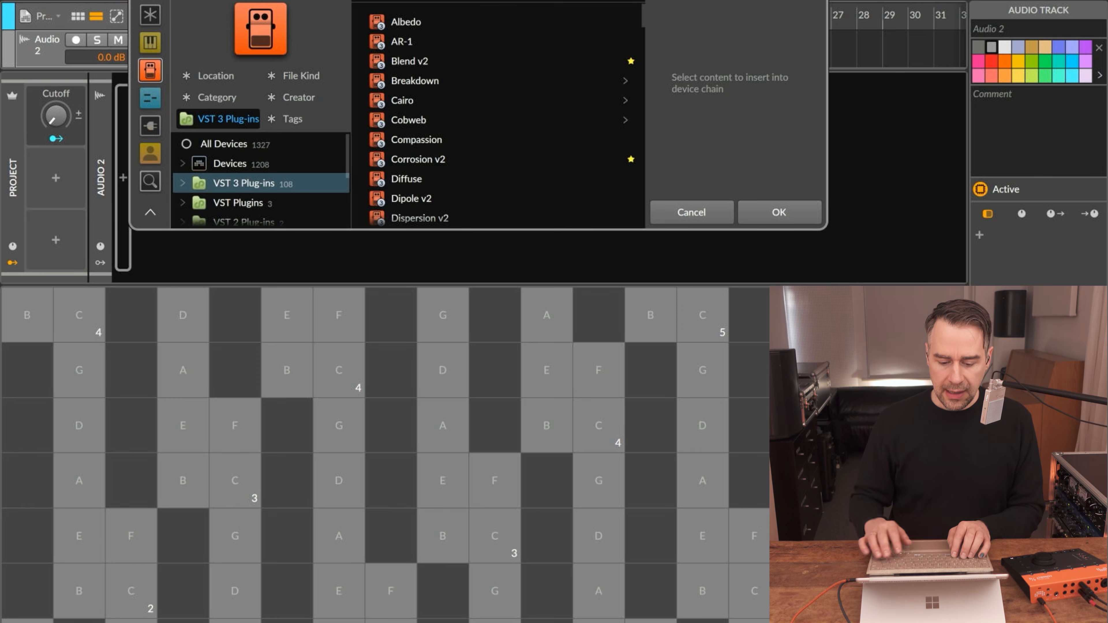
{"action": "left_click", "coordinate": [249, 151]}
{"action": "double_click", "coordinate": [437, 22]}
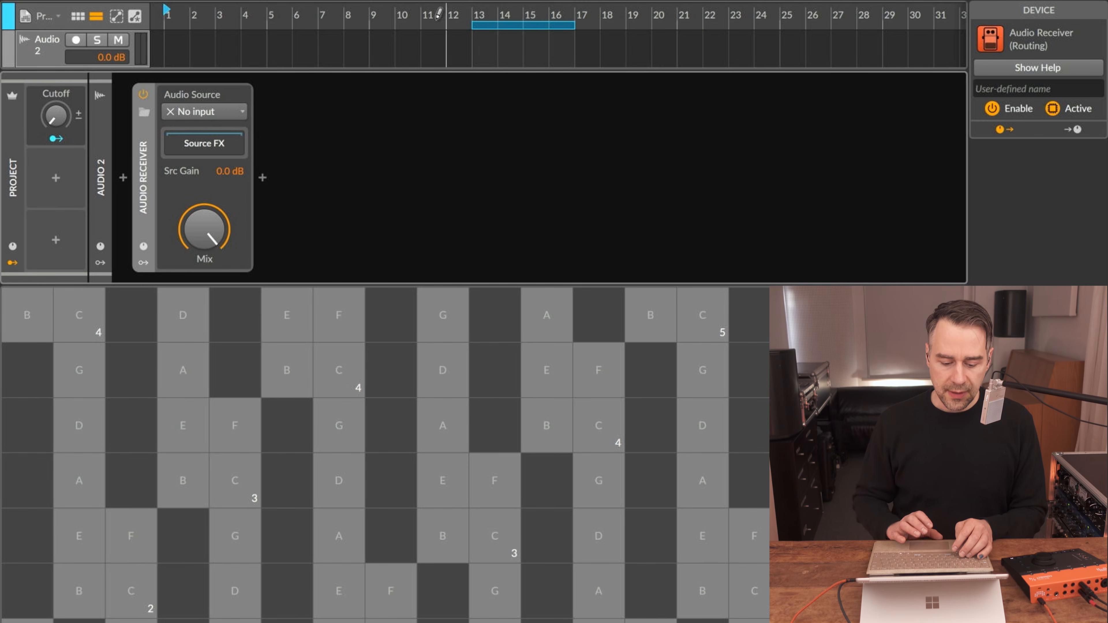
{"action": "left_click", "coordinate": [201, 112]}
{"action": "mouse_move", "coordinate": [240, 178]}
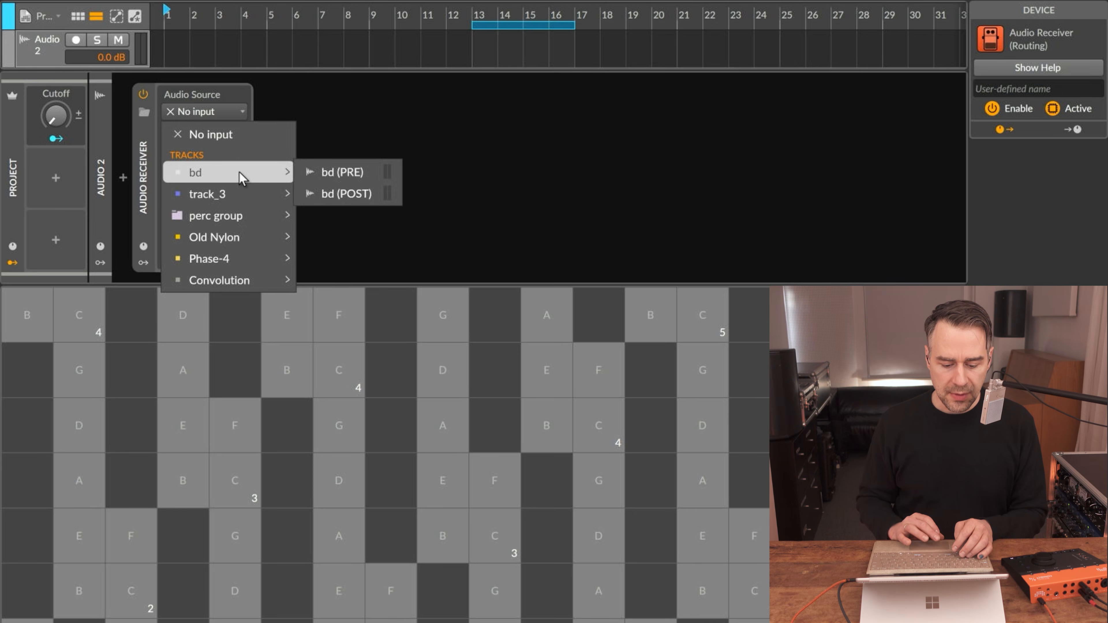
{"action": "left_click", "coordinate": [343, 175]}
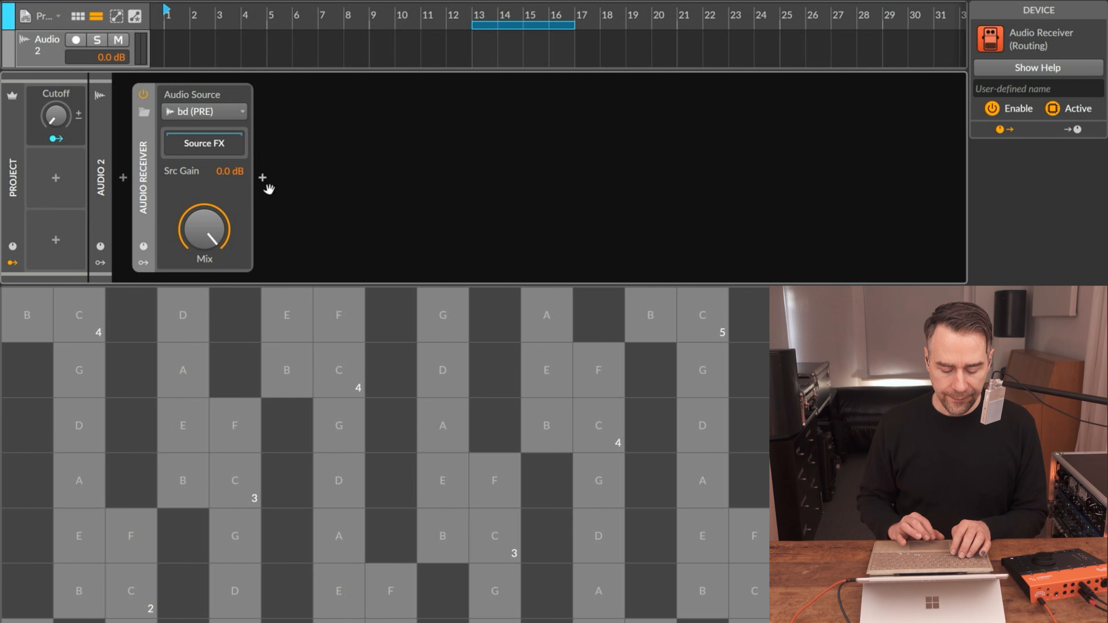
Insert a Reverb device after the Audio Receiver.
{"action": "left_click", "coordinate": [263, 178]}
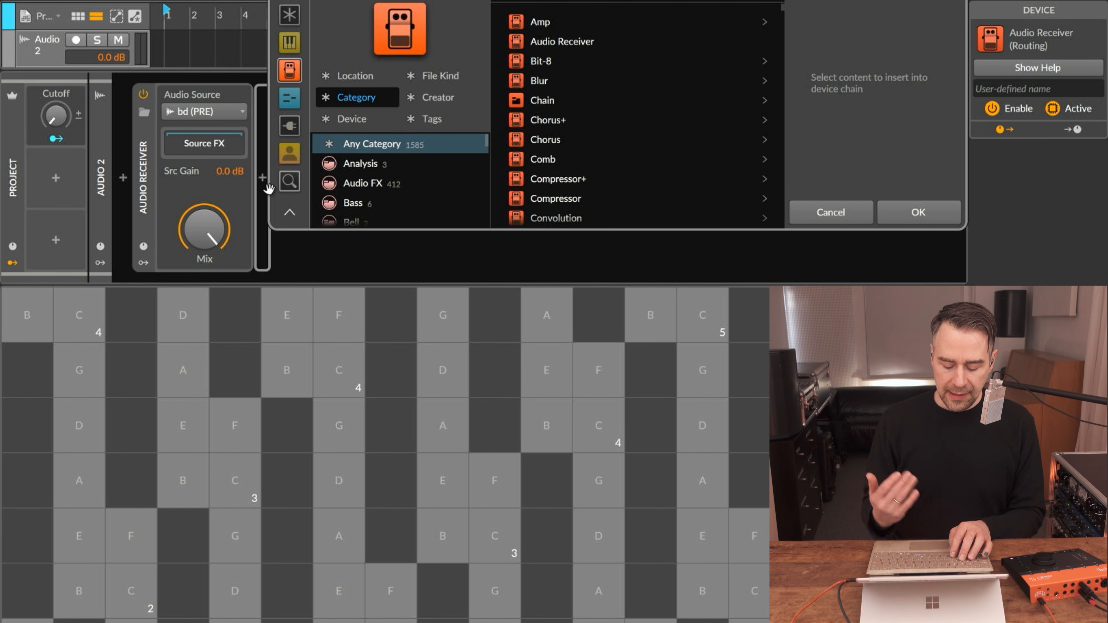
{"action": "type", "text": "reverb"}
{"action": "key", "text": "Return"}
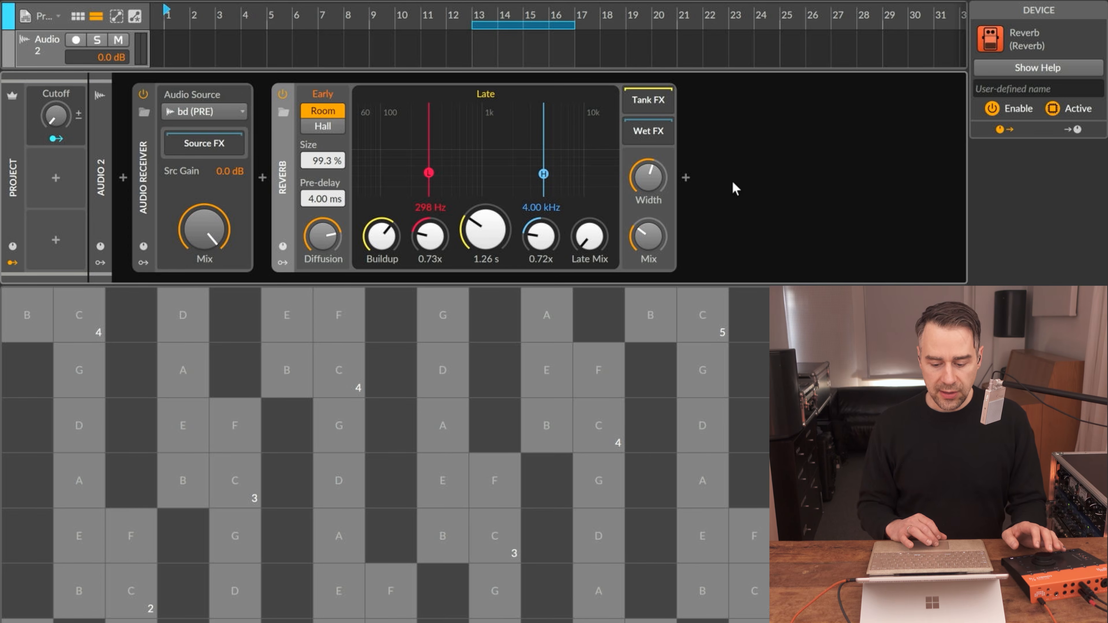
Insert a Filter+ device after the Reverb, keep the Heat waveshaper and set the low-pass cutoff to 389 Hz.
{"action": "left_click", "coordinate": [686, 178]}
{"action": "type", "text": "filter"}
{"action": "key", "text": "Return"}
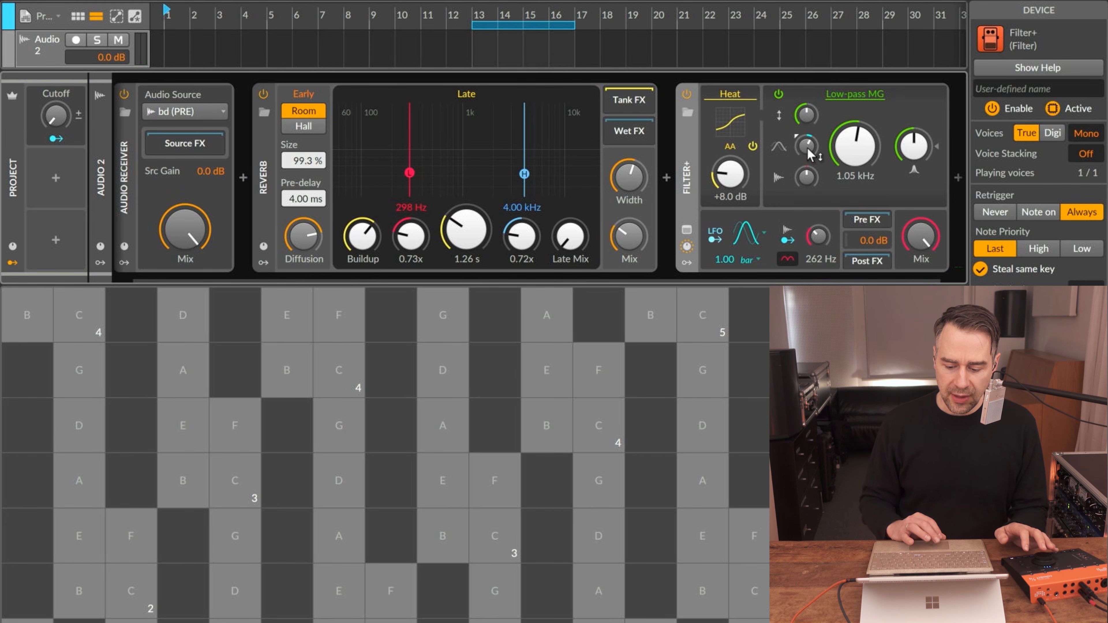
{"action": "left_click", "coordinate": [737, 95]}
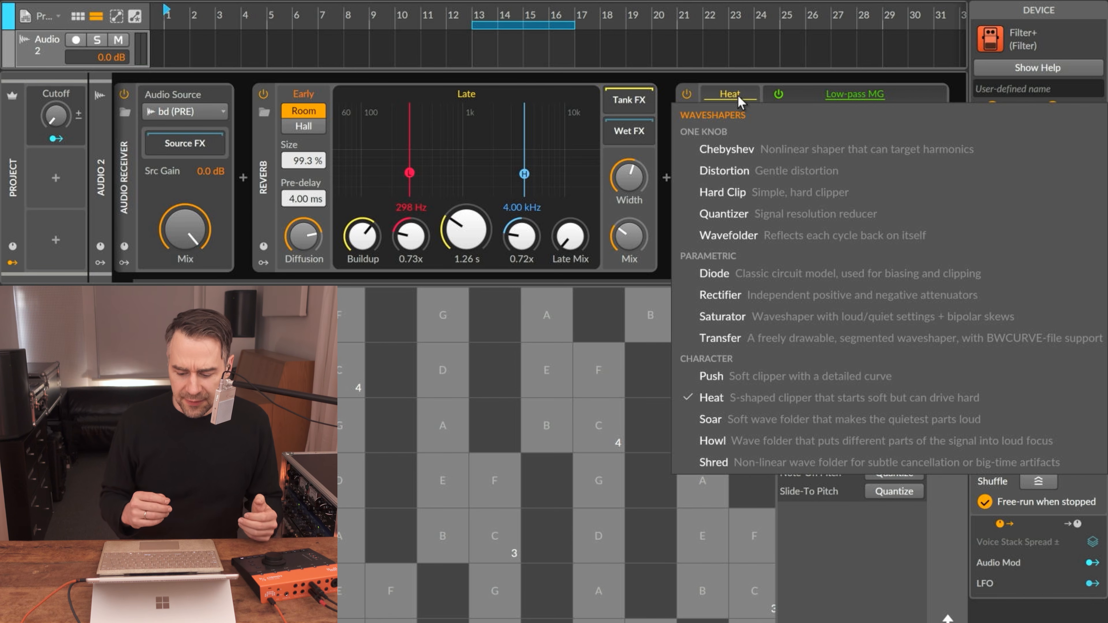
{"action": "left_click", "coordinate": [741, 92]}
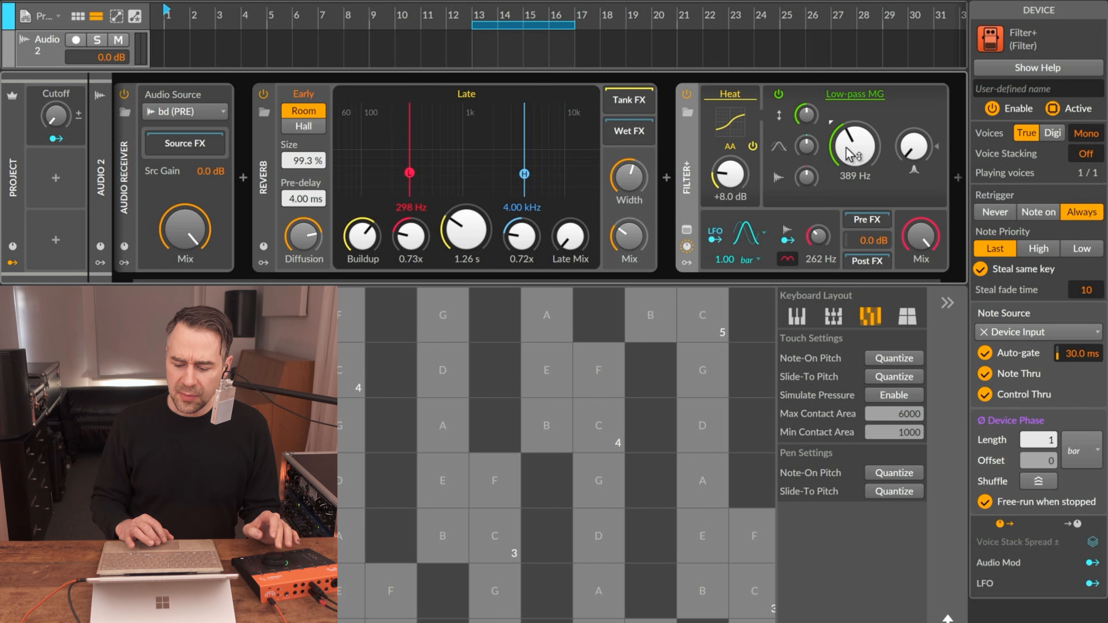
Insert a Tool device after Filter+ at the end of the chain.
{"action": "scroll", "coordinate": [851, 155], "scroll_direction": "right", "scroll_amount": 2}
{"action": "left_click", "coordinate": [931, 177]}
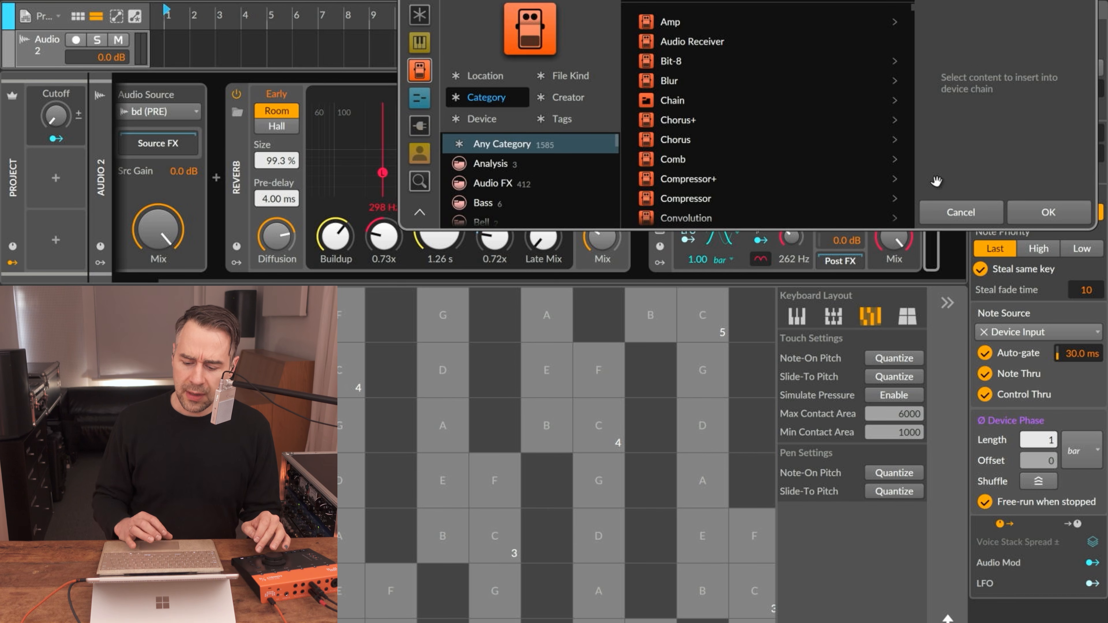
{"action": "type", "text": "tool"}
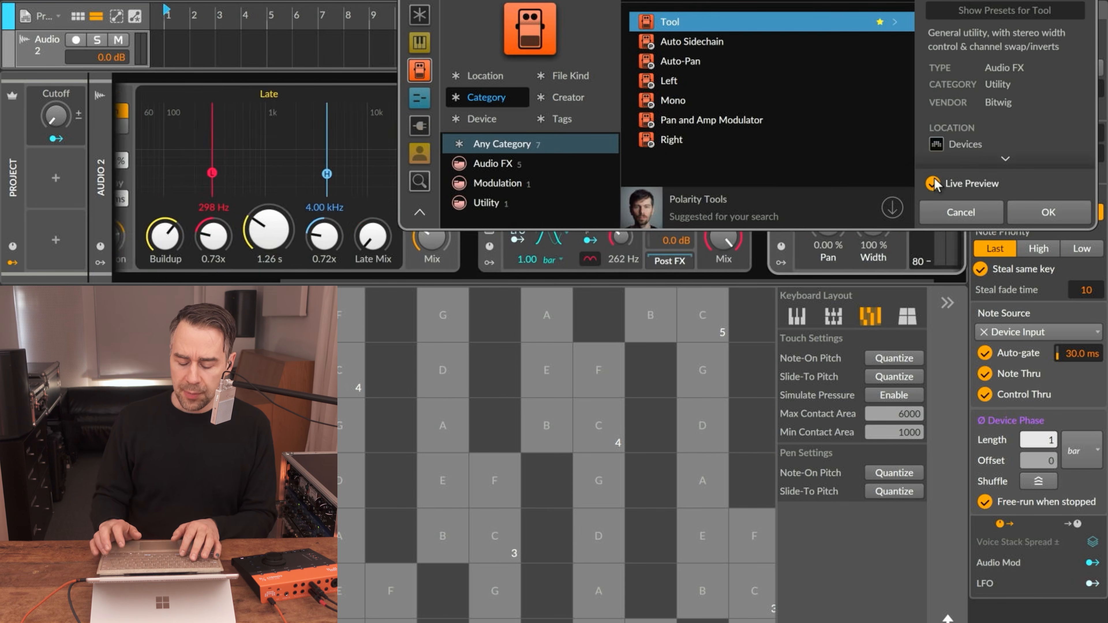
{"action": "key", "text": "Return"}
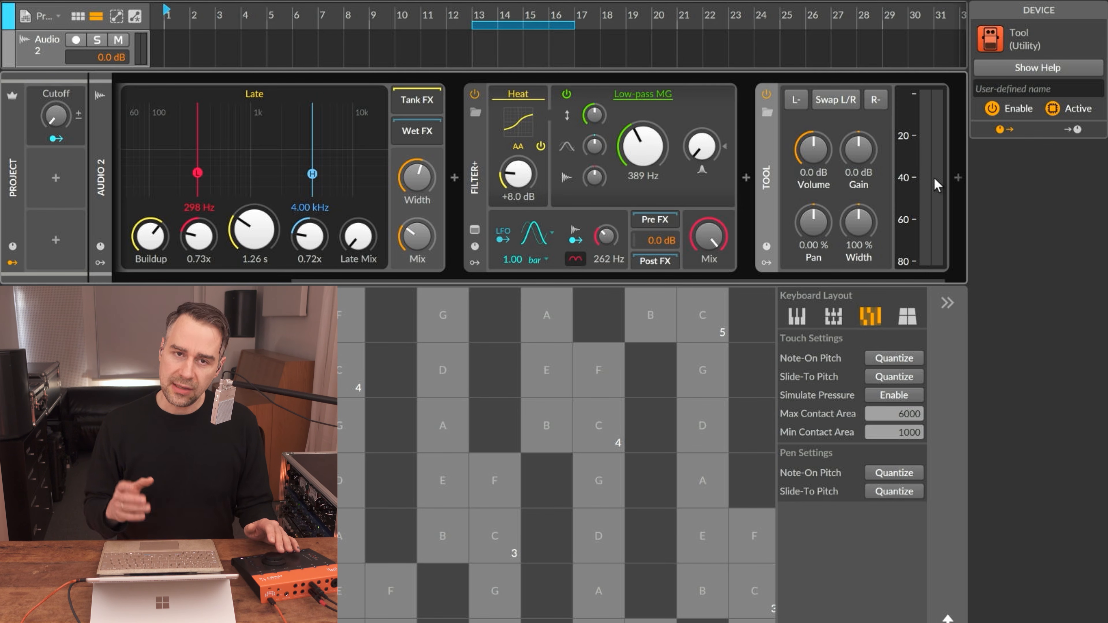
Add an Audio Sidechain modulator to the Tool device and set its source to bd (POST).
{"action": "left_click", "coordinate": [764, 263]}
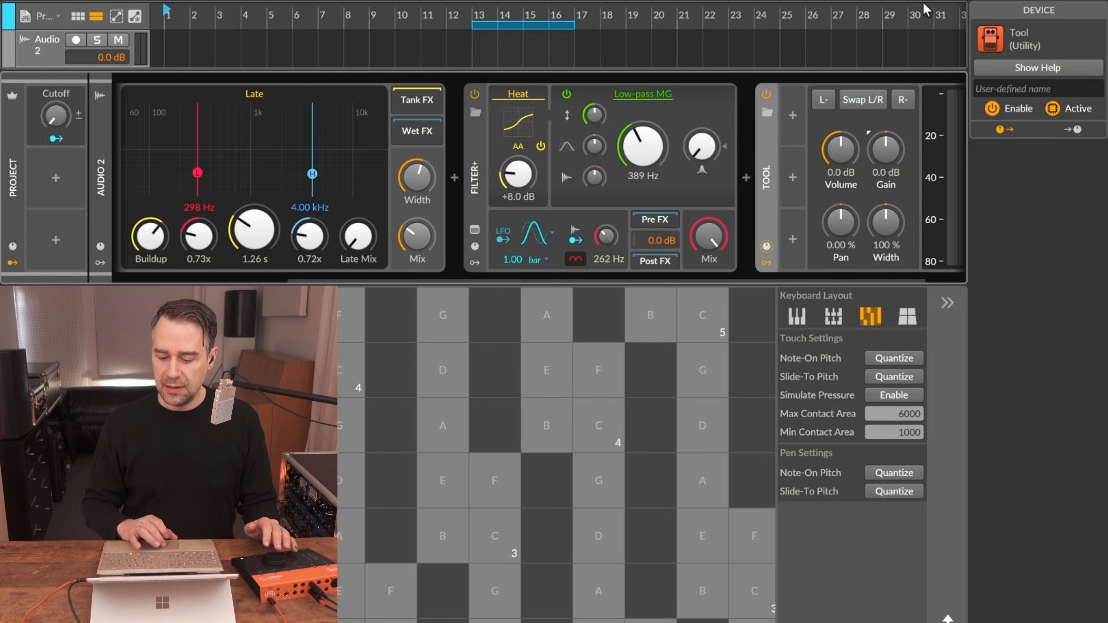
{"action": "left_click", "coordinate": [792, 115]}
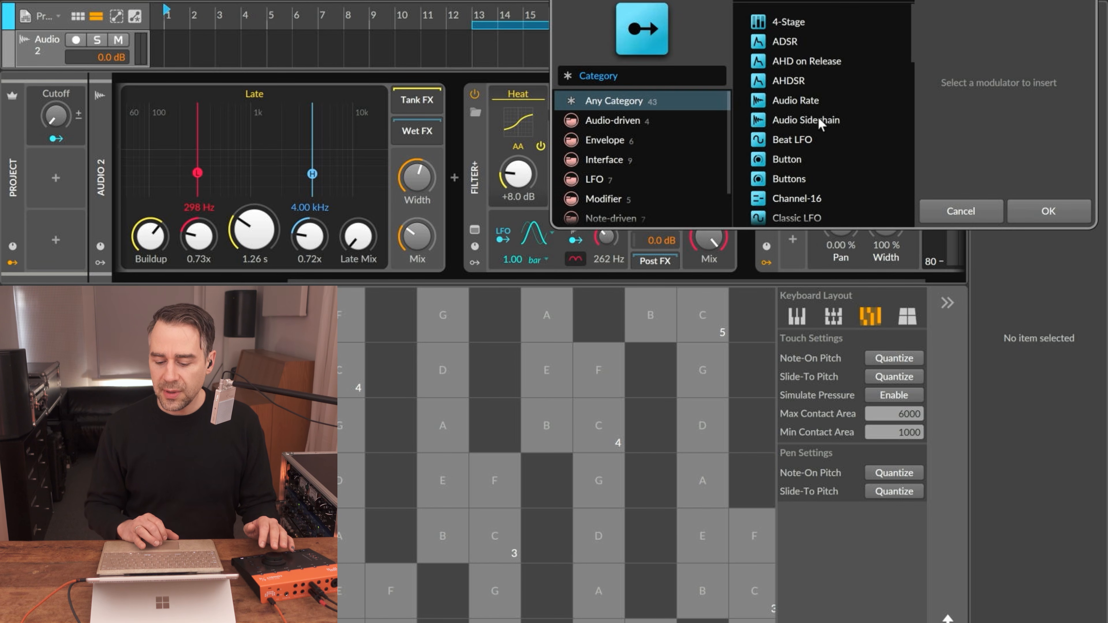
{"action": "double_click", "coordinate": [818, 119]}
{"action": "left_click", "coordinate": [813, 118]}
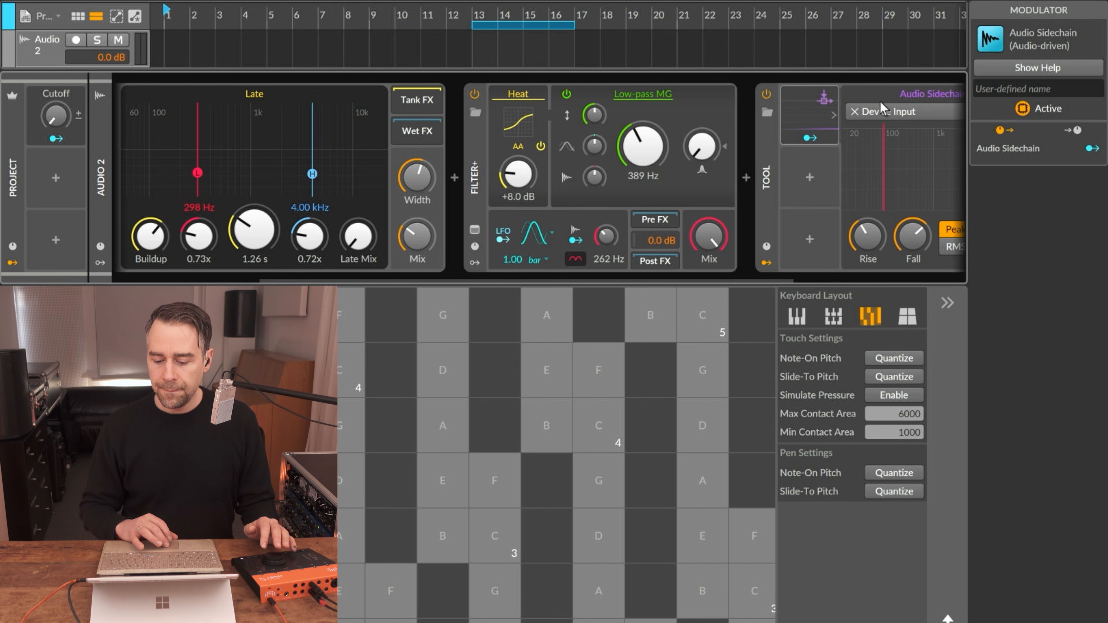
{"action": "left_click", "coordinate": [883, 115]}
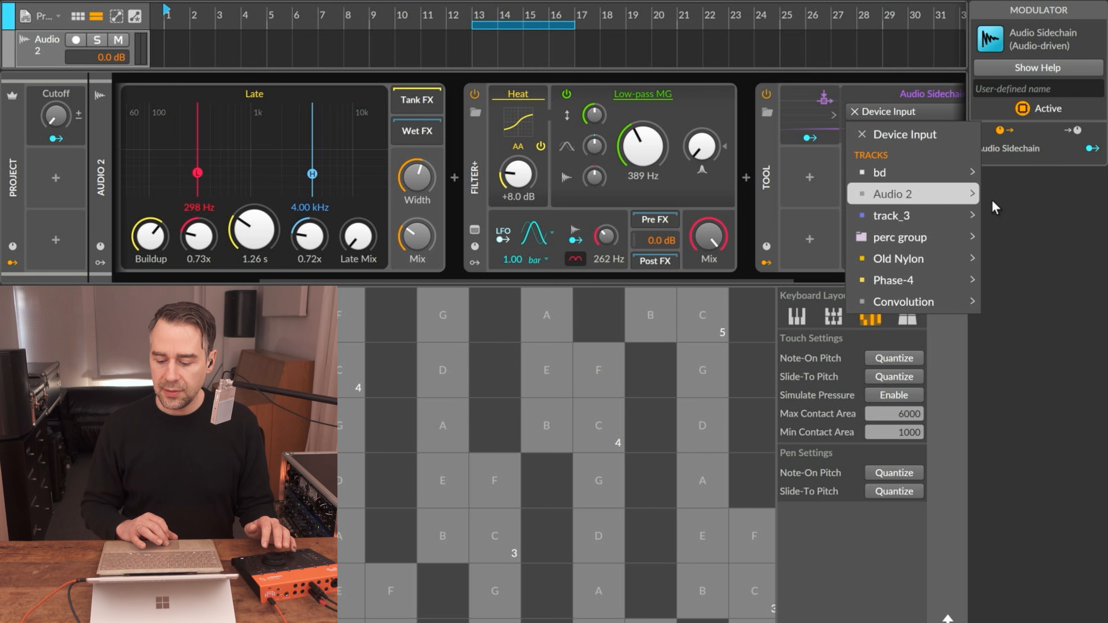
{"action": "left_click", "coordinate": [1023, 199]}
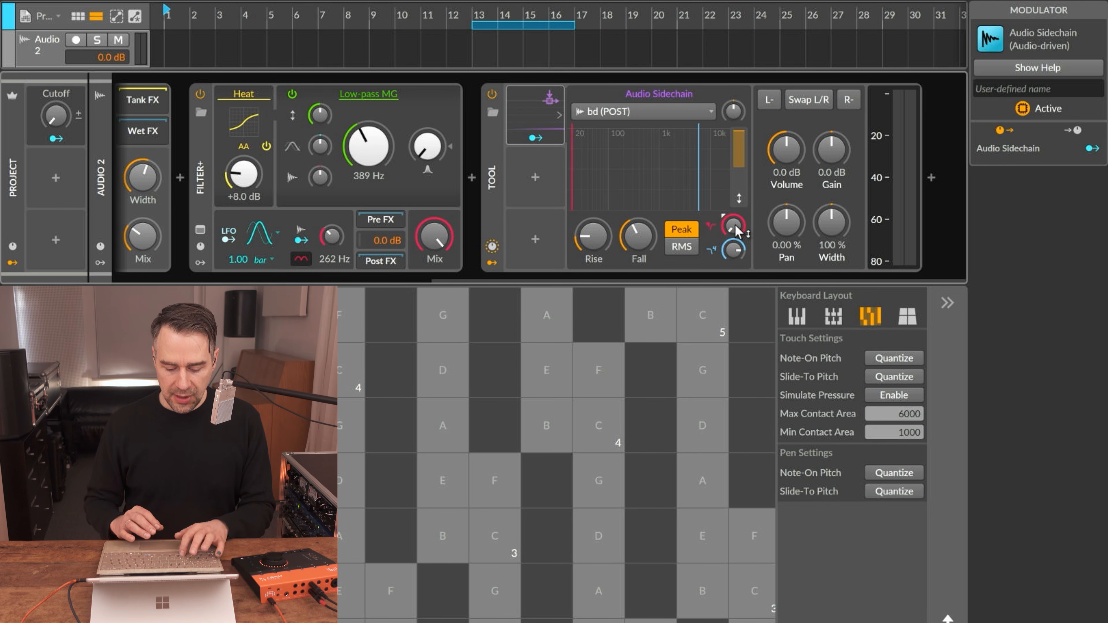
Solo the bd track together with the new audio track in the arrangement and rename the new track as rumble.
{"action": "key", "text": "Tab"}
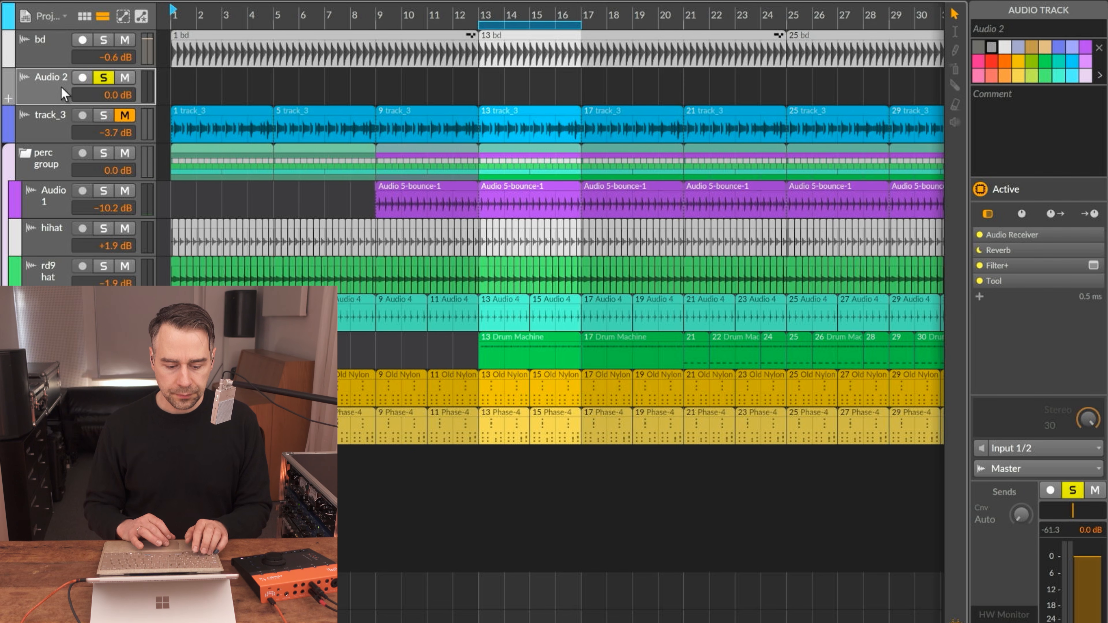
{"action": "left_click", "coordinate": [53, 48]}
{"action": "key", "text": "s"}
{"action": "left_click", "coordinate": [50, 70]}
{"action": "key", "text": "ctrl+r"}
{"action": "type", "text": "rumble"}
{"action": "key", "text": "Return"}
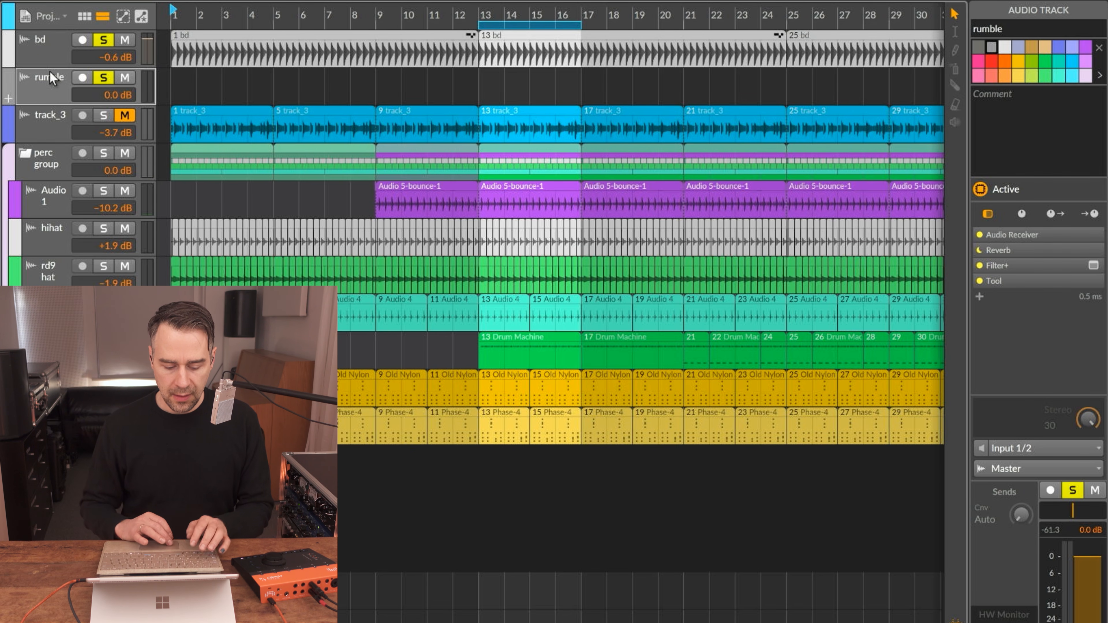
Start playback from bar 13 and check the signal through the rumble track's device chain, from the Audio Receiver to the Tool.
{"action": "left_click", "coordinate": [472, 87]}
{"action": "key", "text": "space"}
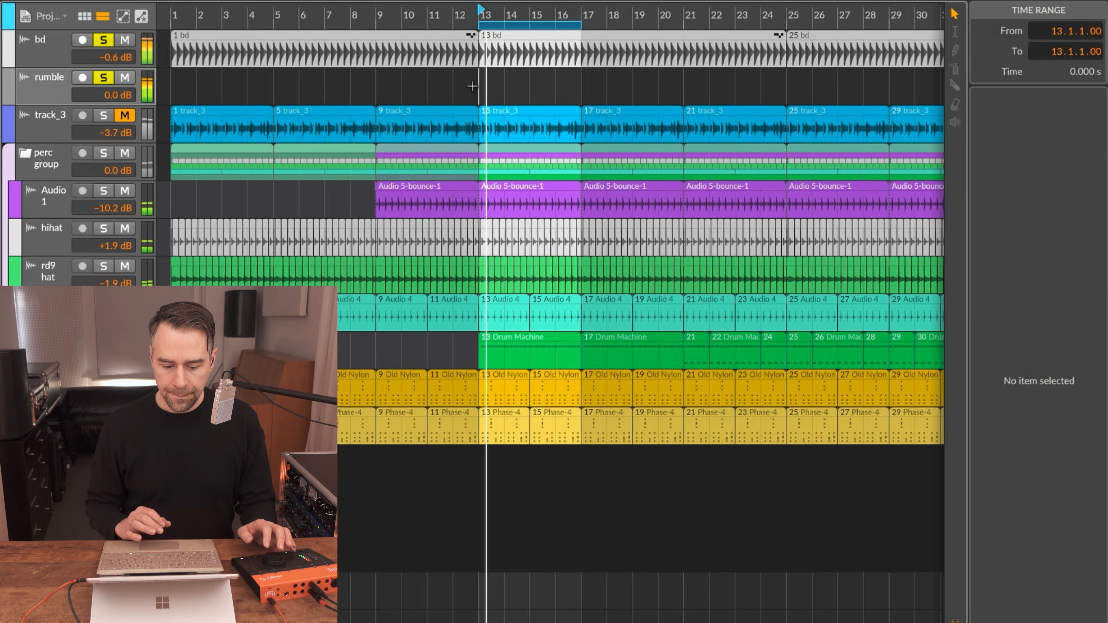
{"action": "key", "text": "d"}
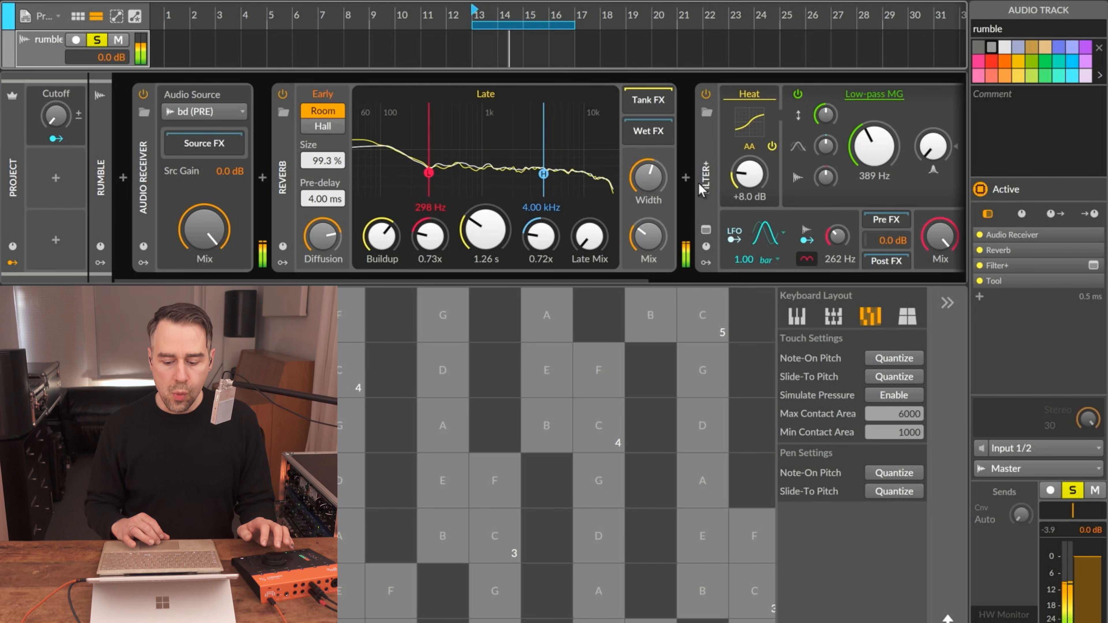
{"action": "scroll", "coordinate": [697, 186], "scroll_direction": "right", "scroll_amount": 5}
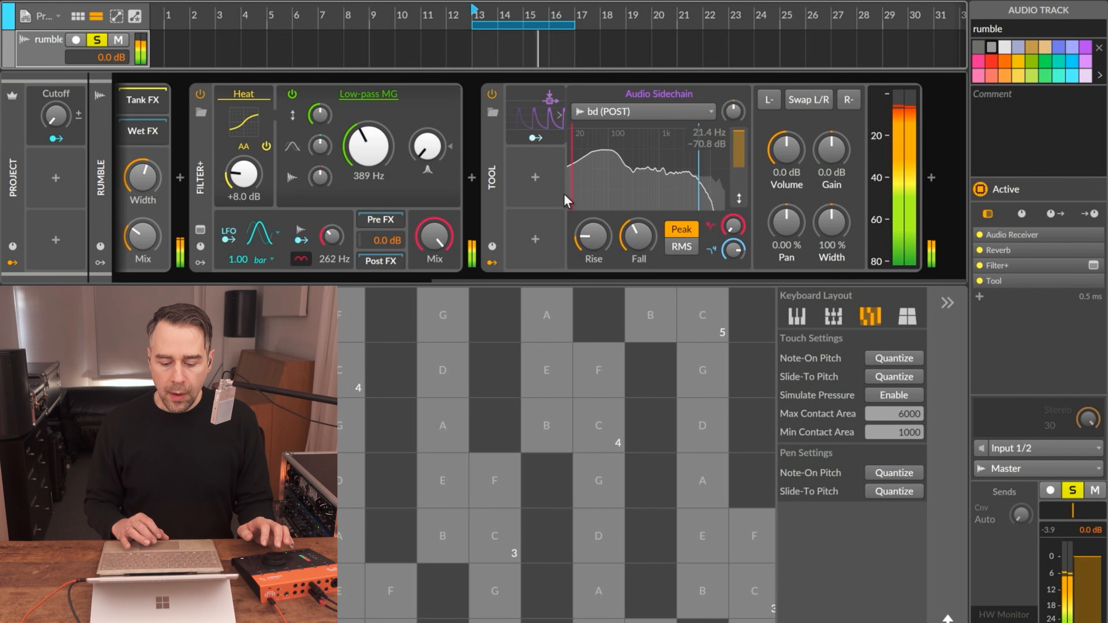
{"action": "scroll", "coordinate": [424, 190], "scroll_direction": "left", "scroll_amount": 5}
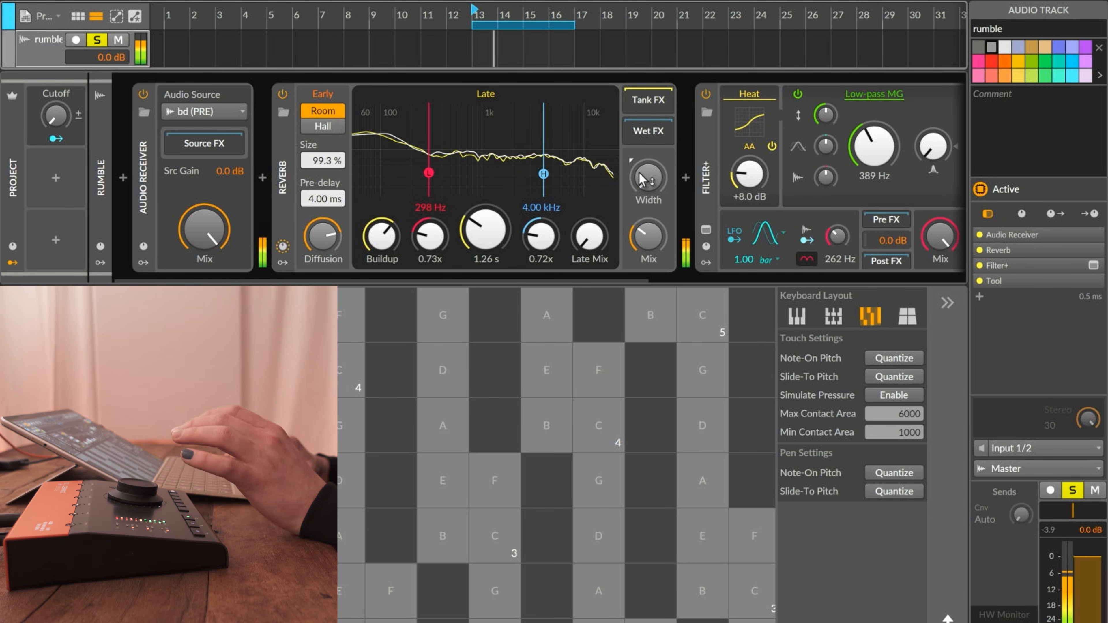
Raise the Heat drive in the rumble track's Filter+ to +12.3 dB.
{"action": "scroll", "coordinate": [747, 177], "scroll_direction": "up", "scroll_amount": 1}
{"action": "scroll", "coordinate": [749, 179], "scroll_direction": "up", "scroll_amount": 15}
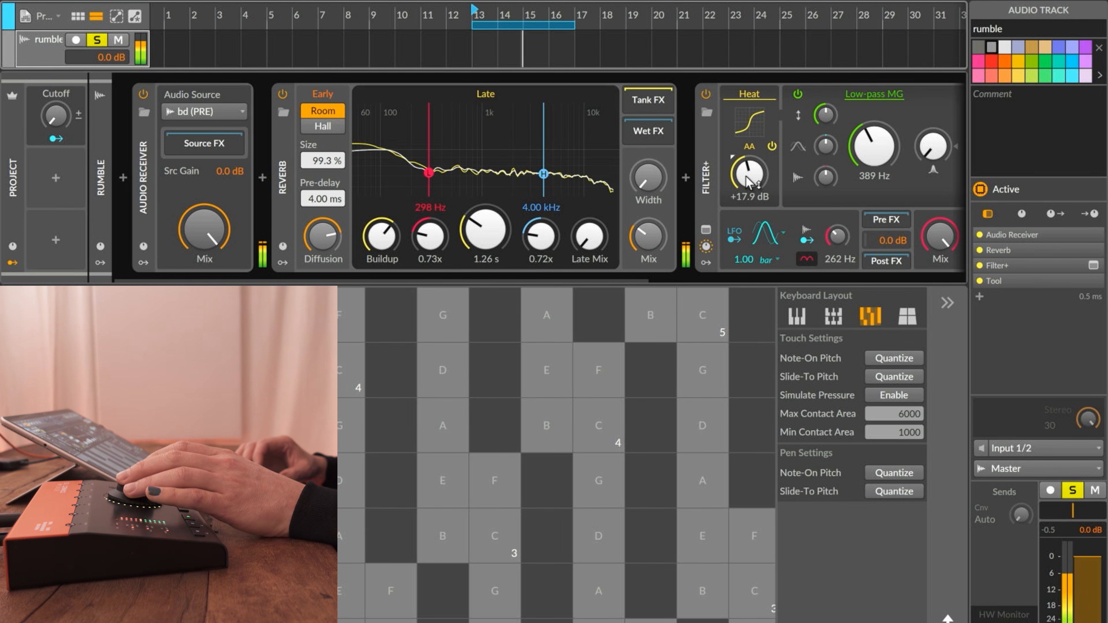
{"action": "scroll", "coordinate": [746, 178], "scroll_direction": "down", "scroll_amount": 3}
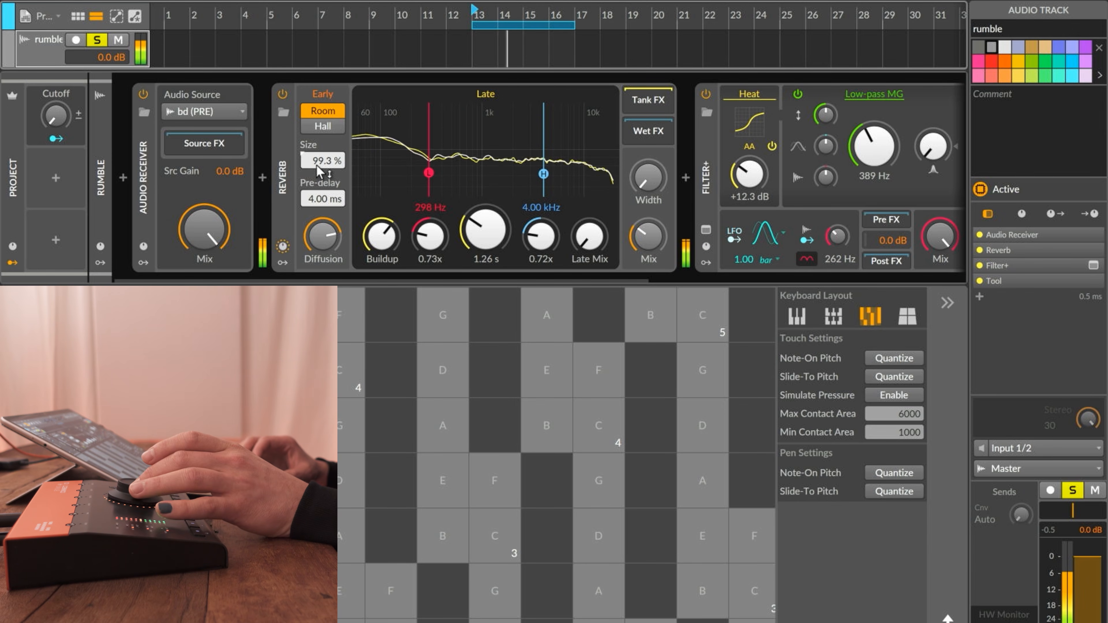
Set the Reverb's early-reflection size to 200 % and pre-delay to 4.16 ms, and turn its diffusion down to a low setting.
{"action": "scroll", "coordinate": [316, 164], "scroll_direction": "up", "scroll_amount": 10}
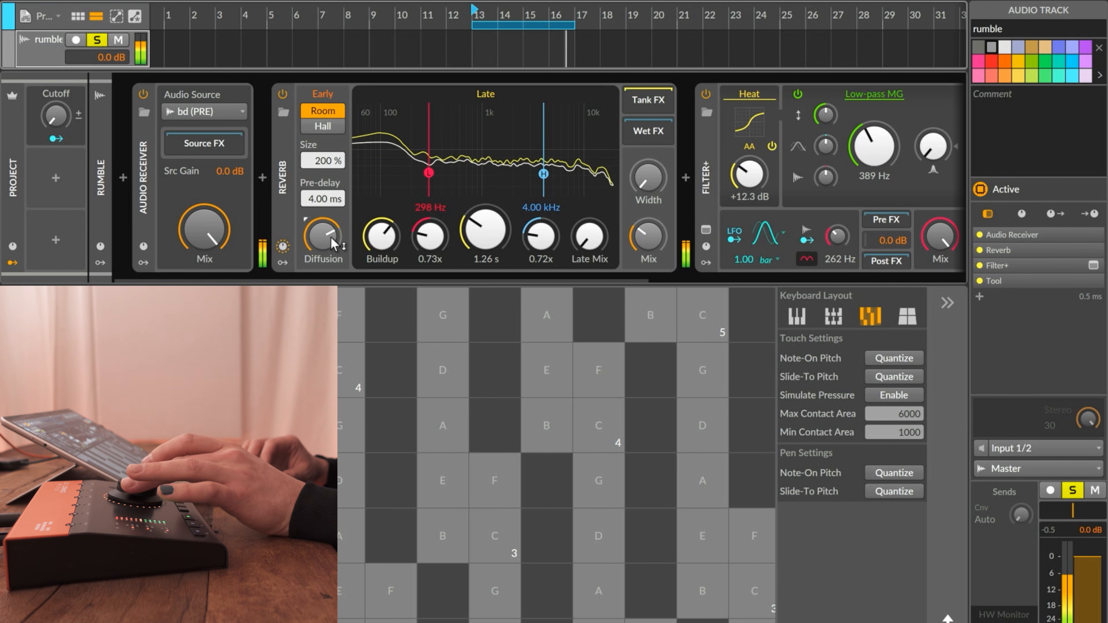
{"action": "scroll", "coordinate": [330, 237], "scroll_direction": "down", "scroll_amount": 10}
{"action": "scroll", "coordinate": [331, 237], "scroll_direction": "down", "scroll_amount": 5}
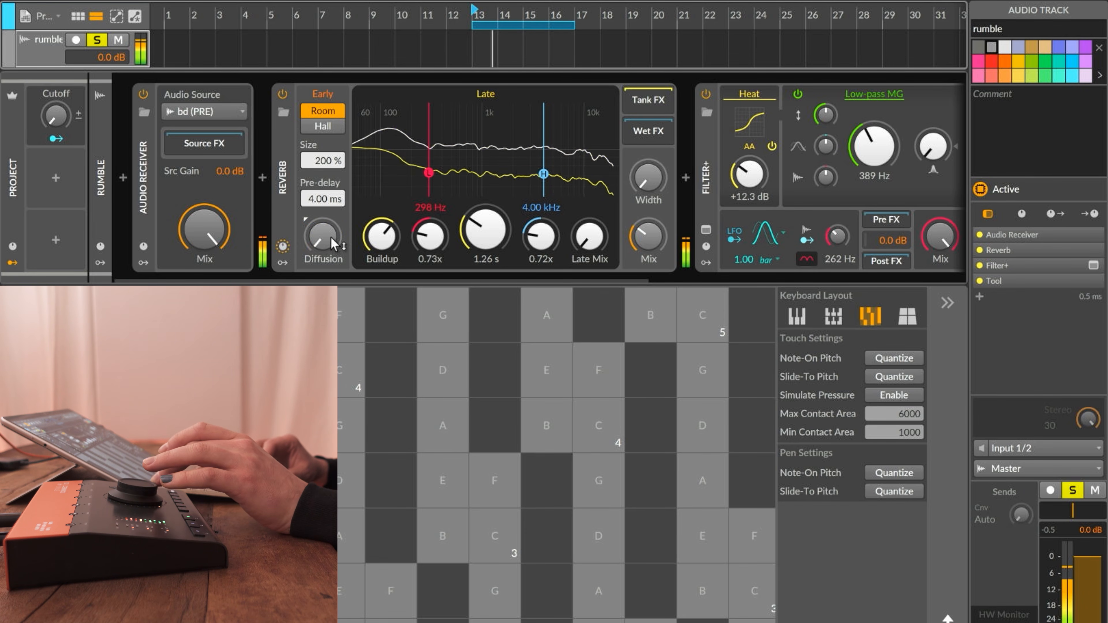
{"action": "scroll", "coordinate": [325, 166], "scroll_direction": "down", "scroll_amount": 10}
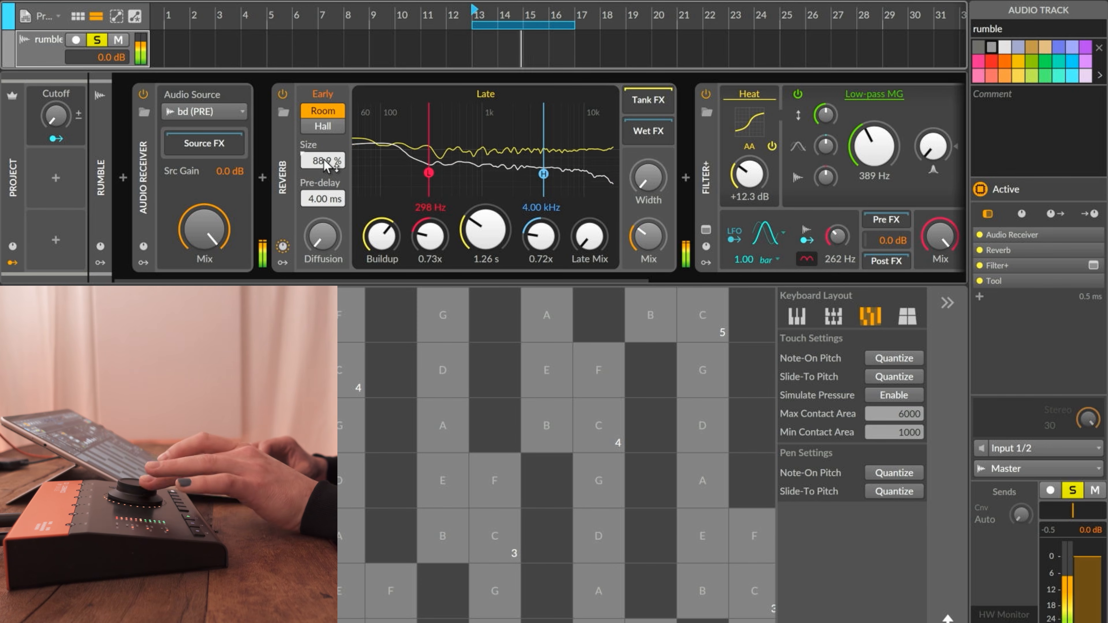
{"action": "scroll", "coordinate": [325, 166], "scroll_direction": "up", "scroll_amount": 4}
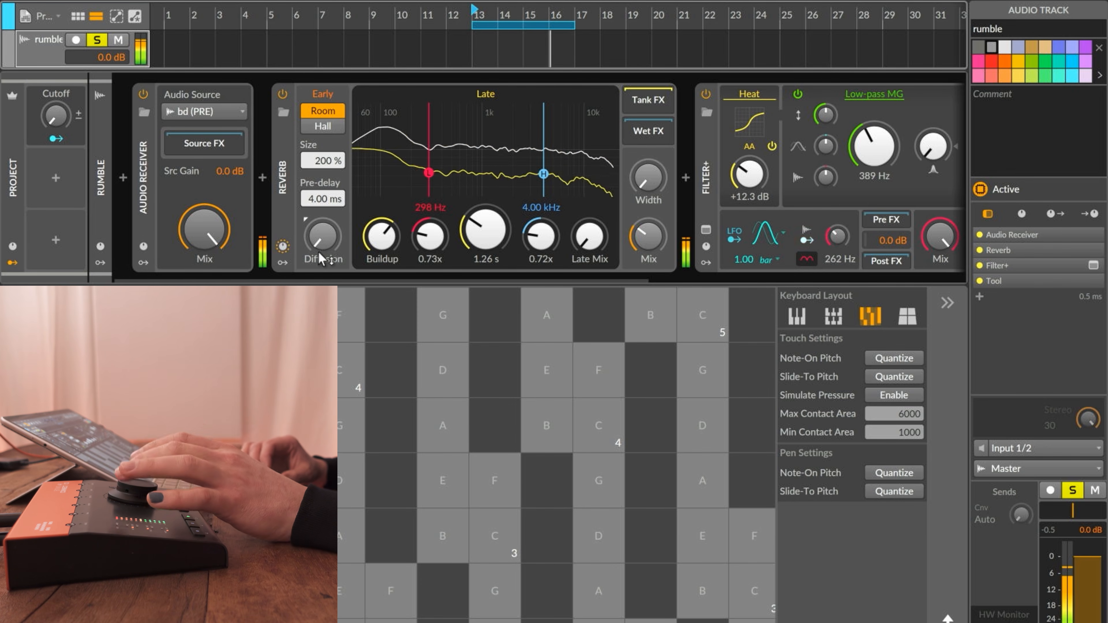
{"action": "scroll", "coordinate": [333, 200], "scroll_direction": "up", "scroll_amount": 1}
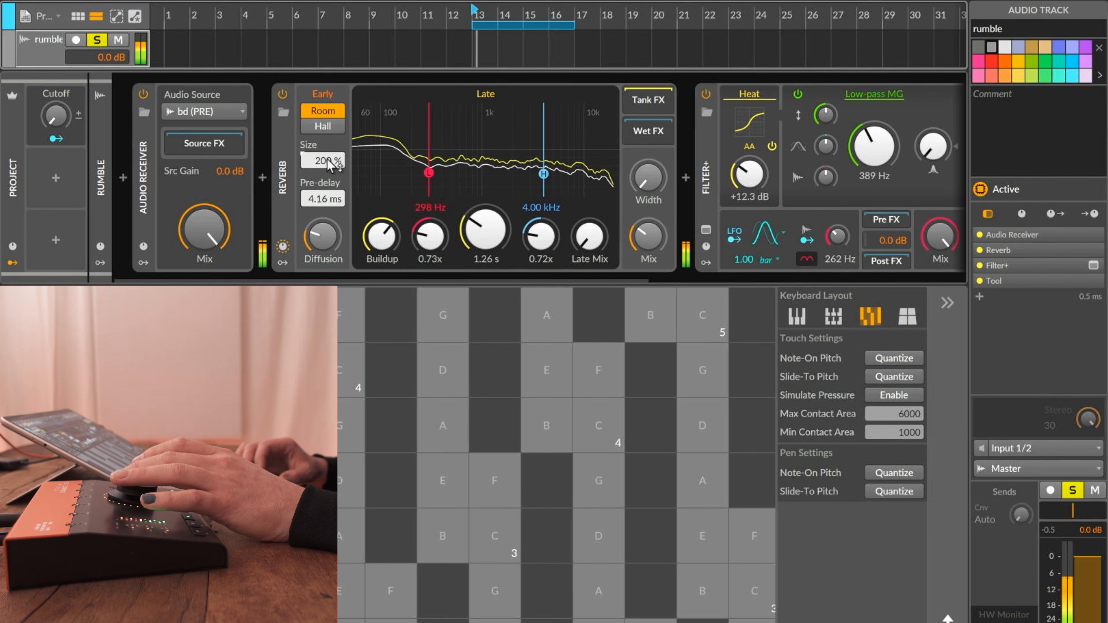
Switch the Reverb's early reflections to Hall at 83.6 % size and raise its mix to full and its diffusion to a high setting.
{"action": "left_click", "coordinate": [331, 126]}
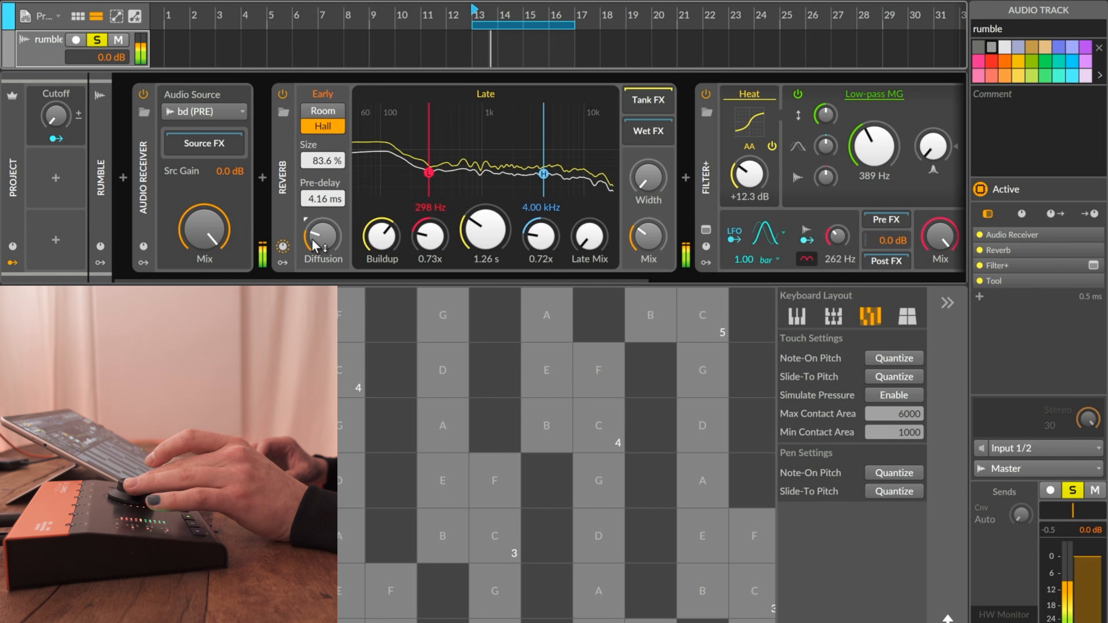
{"action": "scroll", "coordinate": [626, 229], "scroll_direction": "right", "scroll_amount": 10}
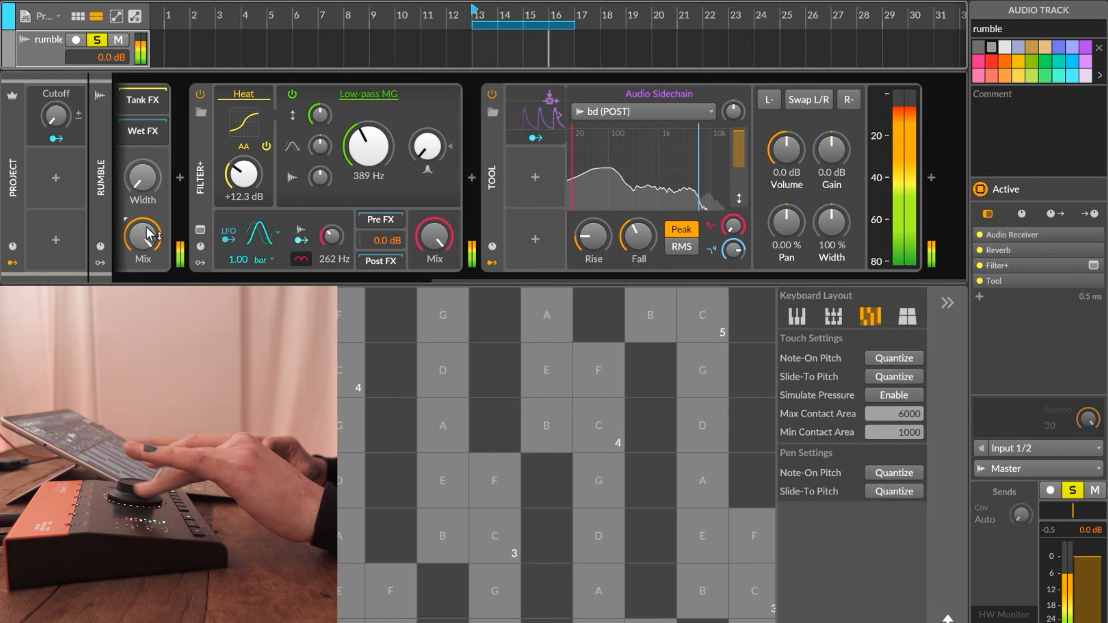
{"action": "scroll", "coordinate": [148, 231], "scroll_direction": "left", "scroll_amount": 10}
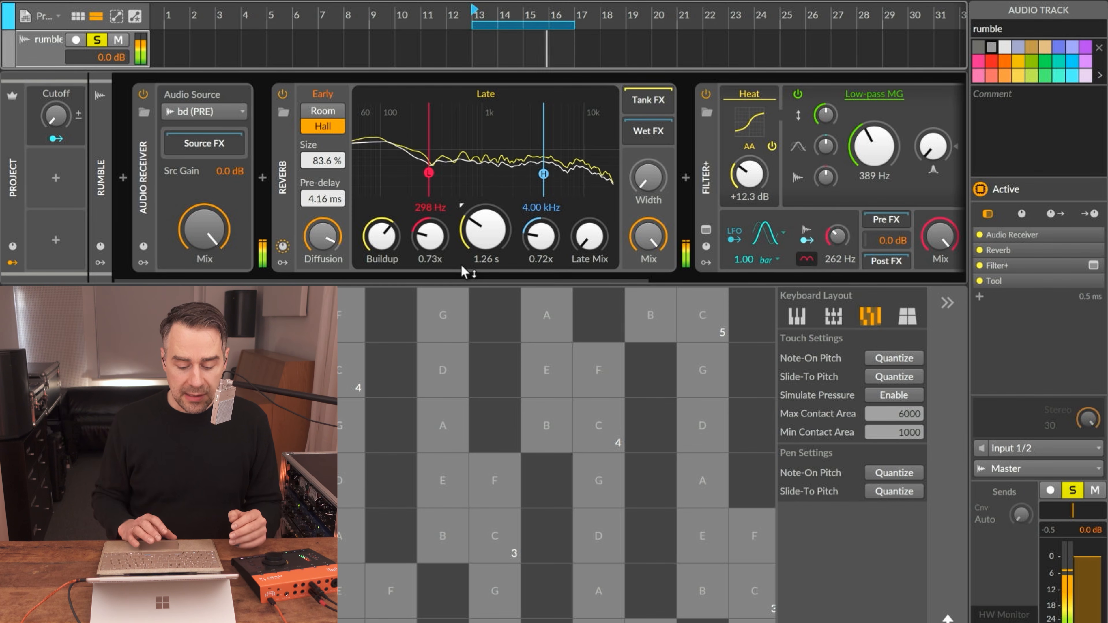
Lower the Filter+ cutoff to 67.9 Hz and change its filter model to XP in Low-pass 2 mode.
{"action": "scroll", "coordinate": [461, 264], "scroll_direction": "right", "scroll_amount": 5}
{"action": "left_click_drag", "start_coordinate": [375, 140], "coordinate": [378, 150]}
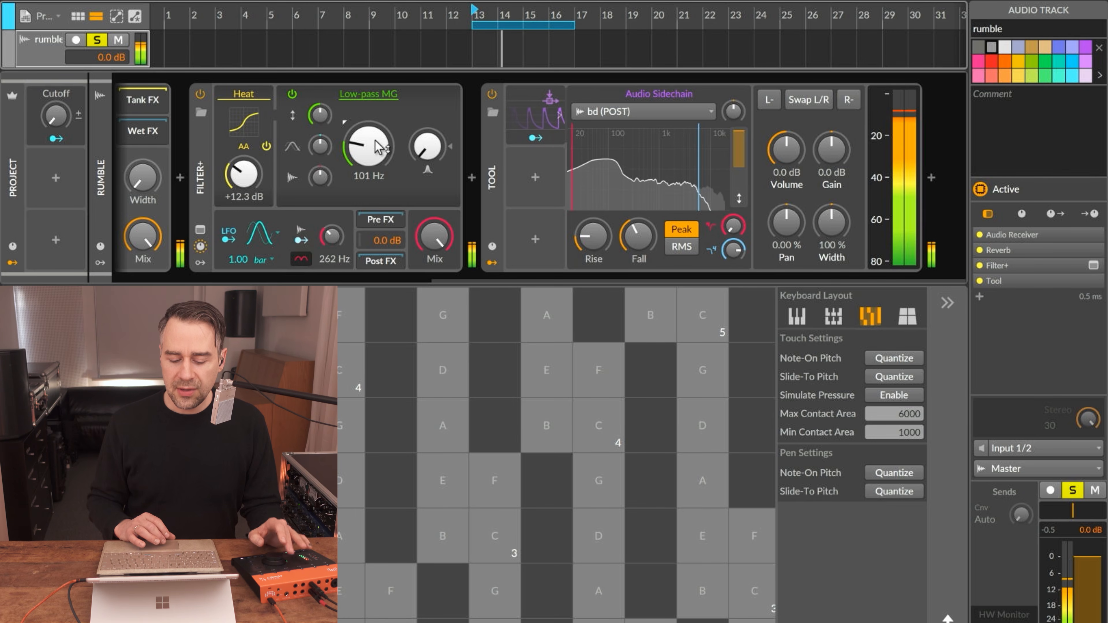
{"action": "left_click", "coordinate": [393, 93]}
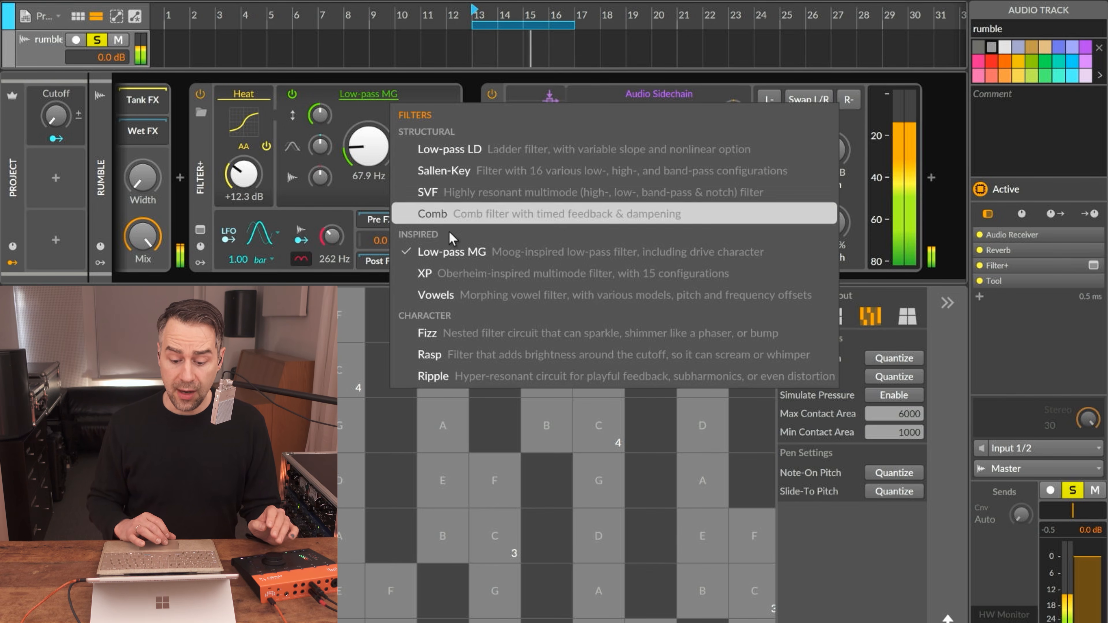
{"action": "left_click", "coordinate": [425, 274]}
{"action": "left_click", "coordinate": [380, 200]}
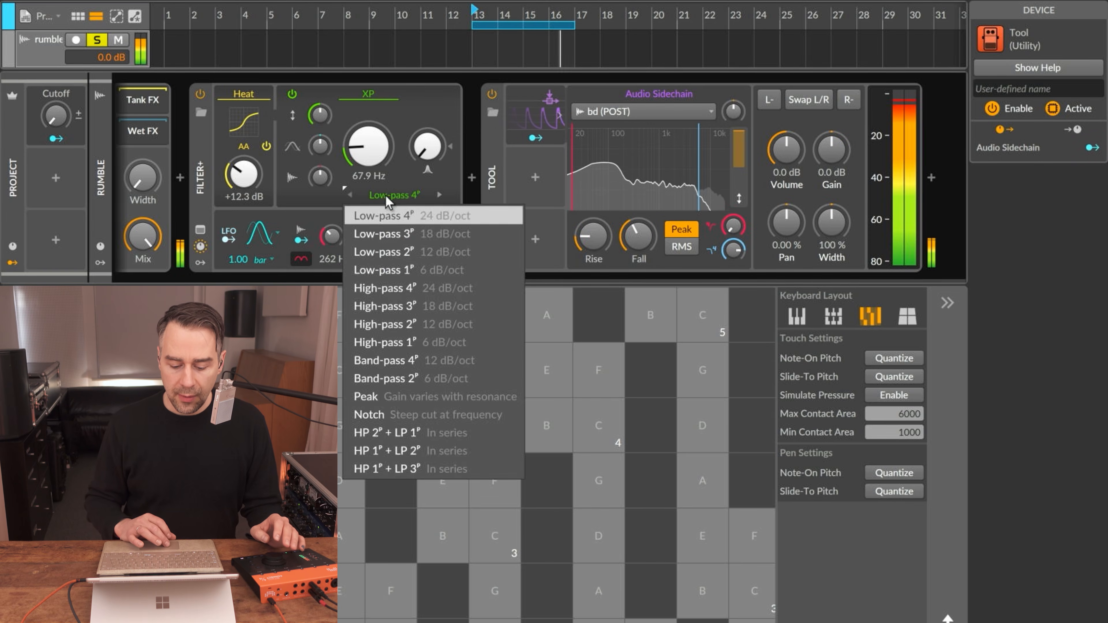
{"action": "left_click", "coordinate": [382, 235]}
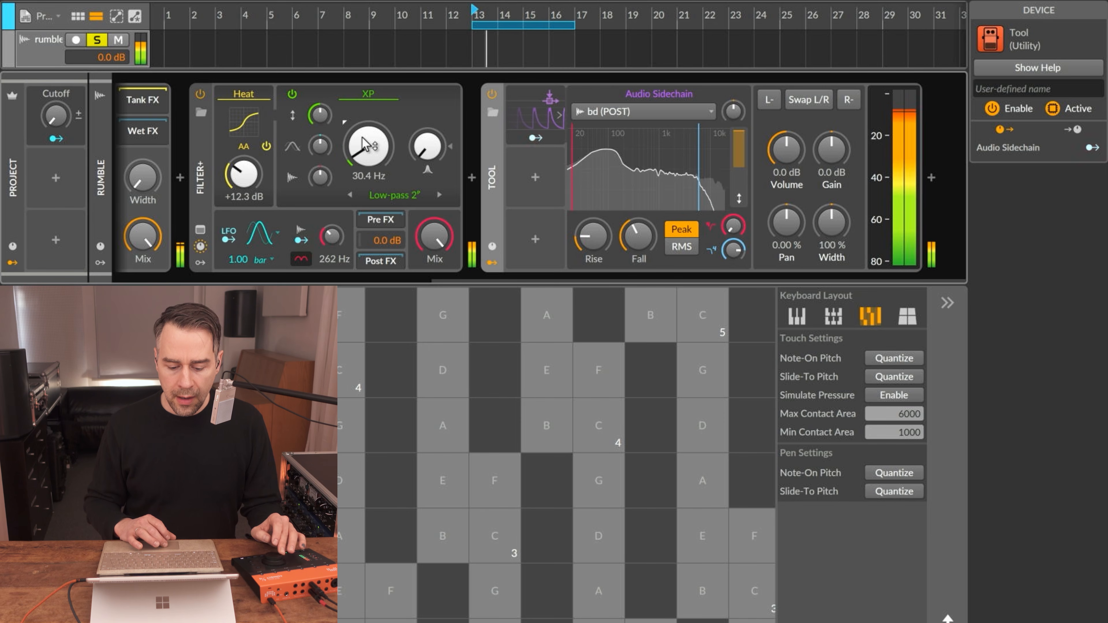
Change the XP filter to Band-pass 4 (12 dB/oct) and set its cutoff to 33.9 Hz.
{"action": "left_click_drag", "start_coordinate": [371, 148], "coordinate": [370, 146]}
{"action": "left_click", "coordinate": [386, 197]}
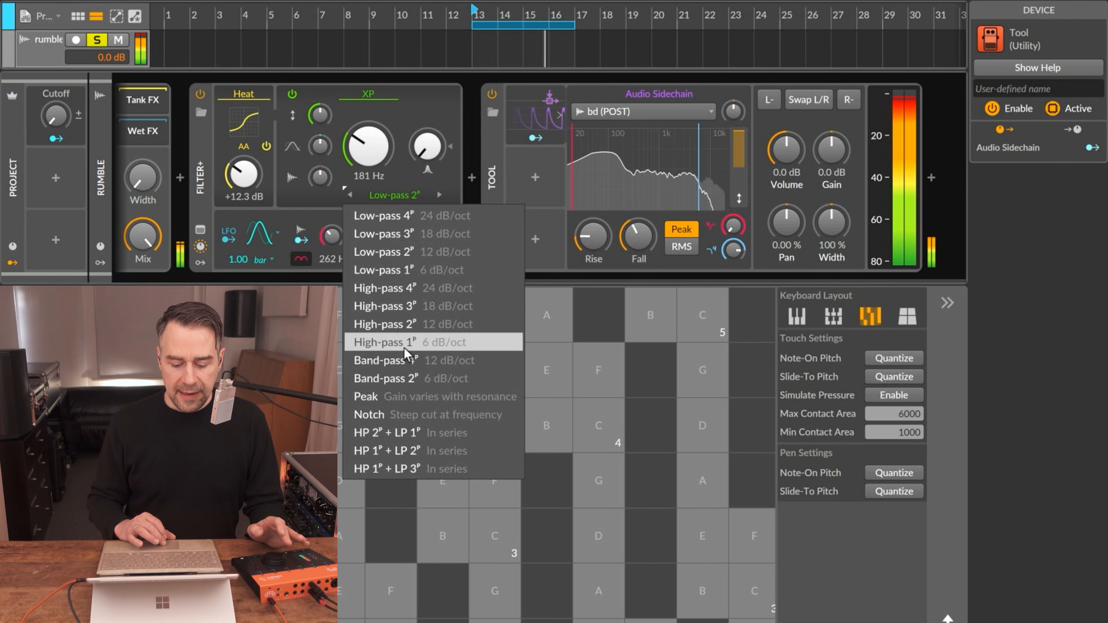
{"action": "left_click", "coordinate": [392, 360]}
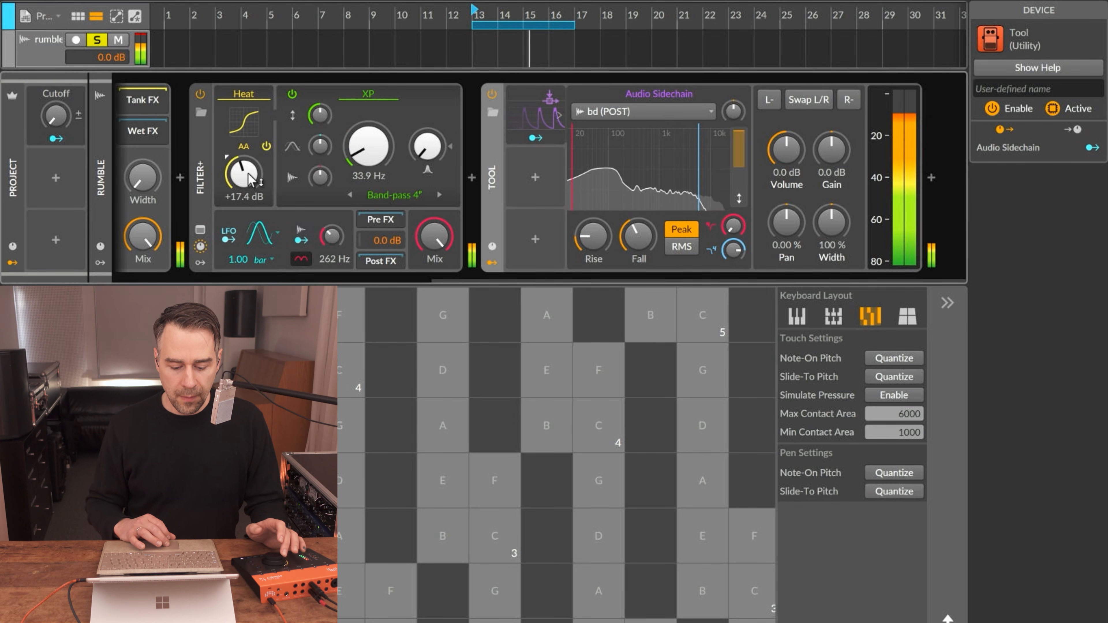
Replace the Heat waveshaper in Filter+ with Distortion and raise its drive to +30.8 dB.
{"action": "left_click", "coordinate": [256, 95]}
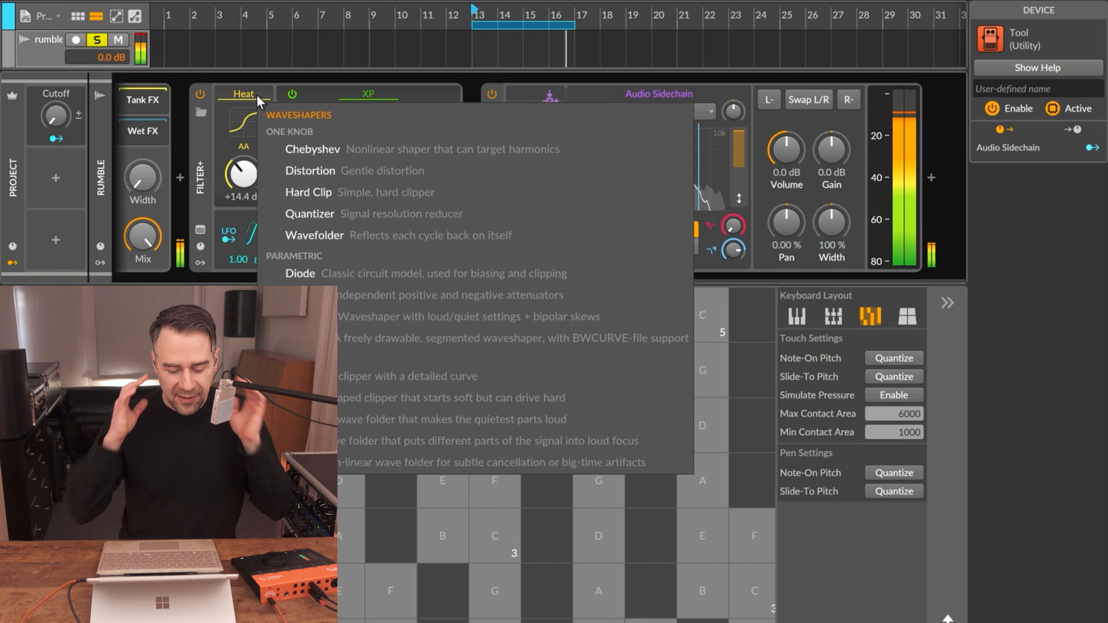
{"action": "left_click", "coordinate": [334, 173]}
{"action": "scroll", "coordinate": [248, 179], "scroll_direction": "up", "scroll_amount": 5}
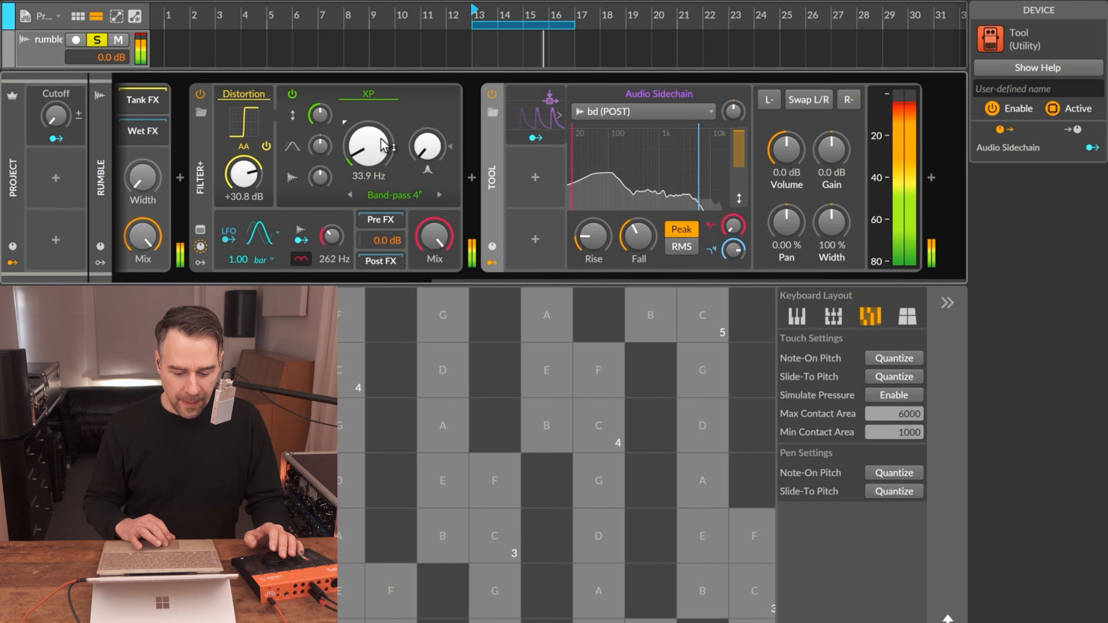
Sweep the band-pass cutoff up to 11.6 kHz and back down to 44.5 Hz, and reduce the Distortion drive to +21.5 dB.
{"action": "scroll", "coordinate": [374, 145], "scroll_direction": "up", "scroll_amount": 5}
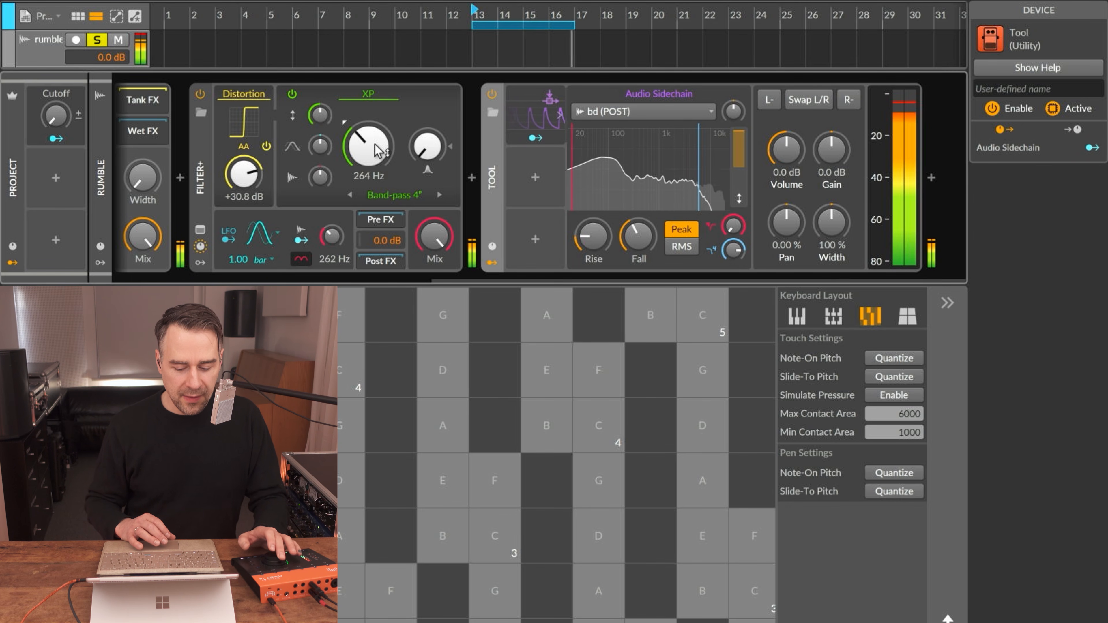
{"action": "scroll", "coordinate": [374, 143], "scroll_direction": "up", "scroll_amount": 15}
{"action": "scroll", "coordinate": [376, 151], "scroll_direction": "up", "scroll_amount": 5}
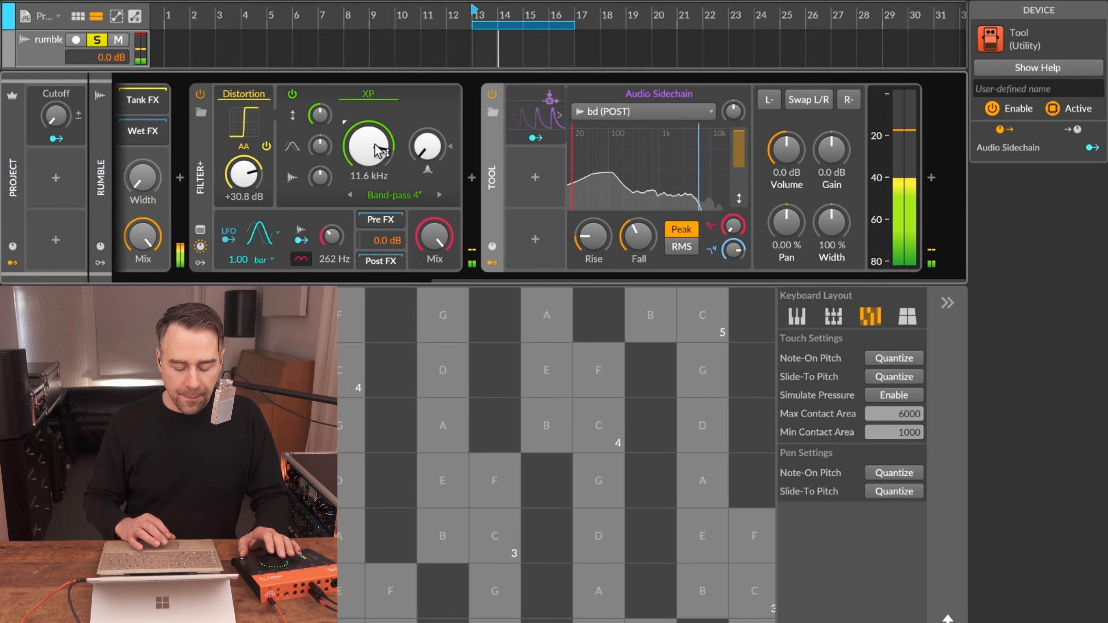
{"action": "scroll", "coordinate": [374, 144], "scroll_direction": "down", "scroll_amount": 4}
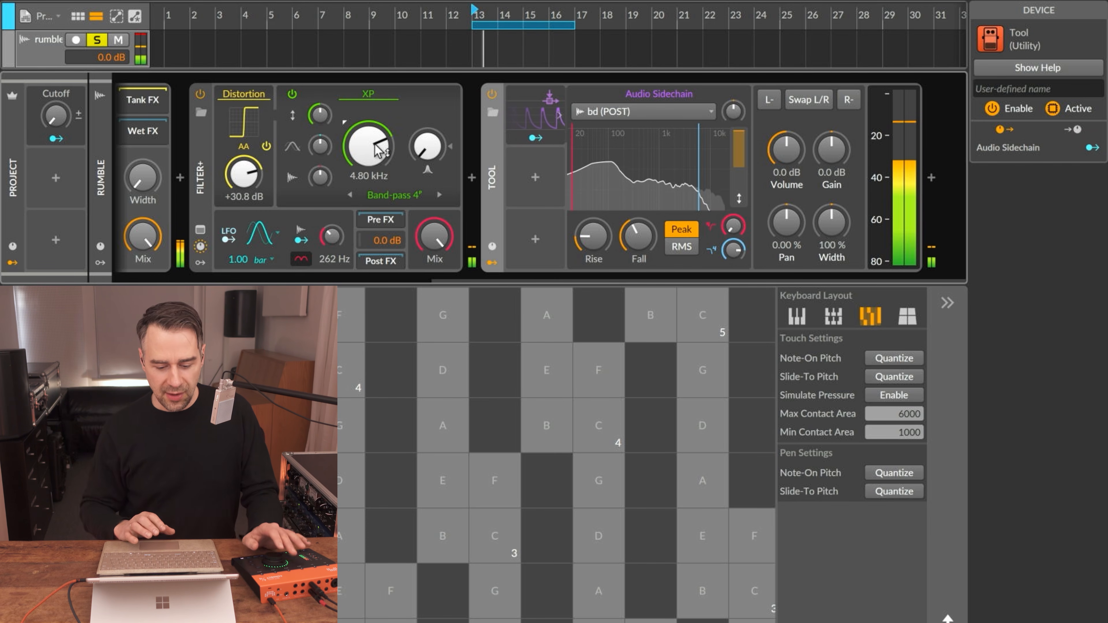
{"action": "scroll", "coordinate": [376, 148], "scroll_direction": "down", "scroll_amount": 15}
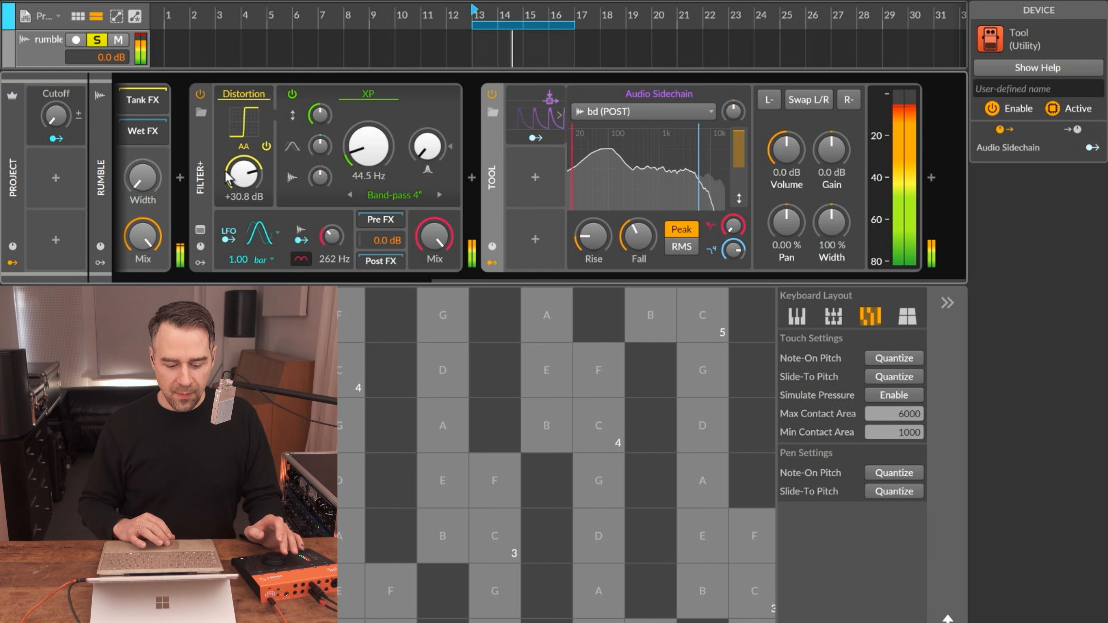
Map the Audio Sidechain modulator to the Tool's Gain with a modulation amount of -33.4.
{"action": "left_click", "coordinate": [532, 137]}
{"action": "left_click_drag", "start_coordinate": [813, 132], "coordinate": [814, 153]}
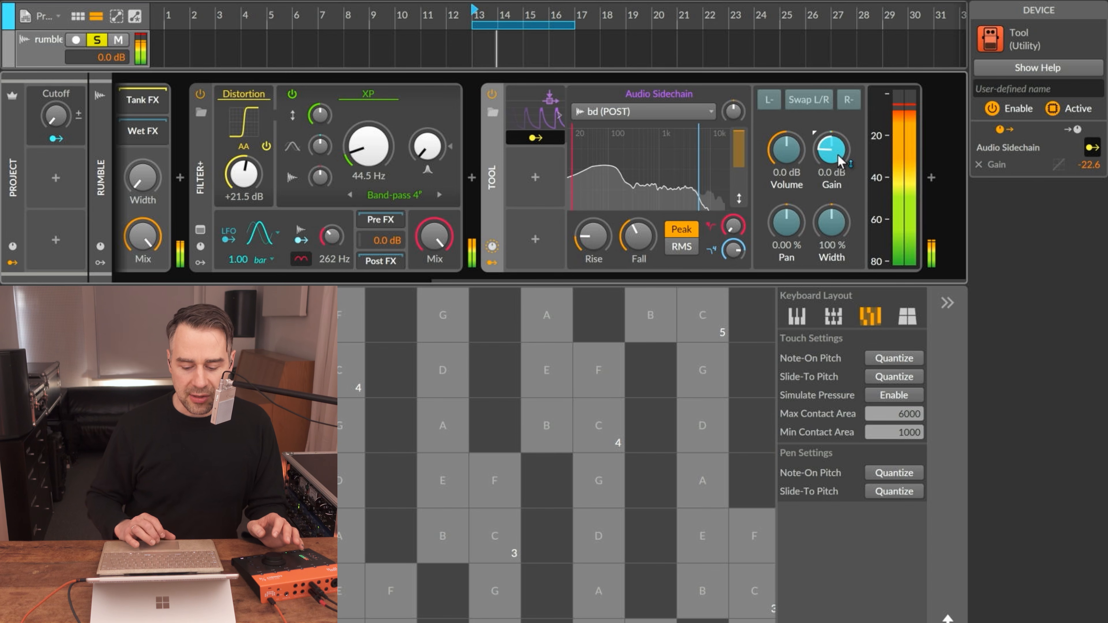
{"action": "left_click", "coordinate": [543, 134]}
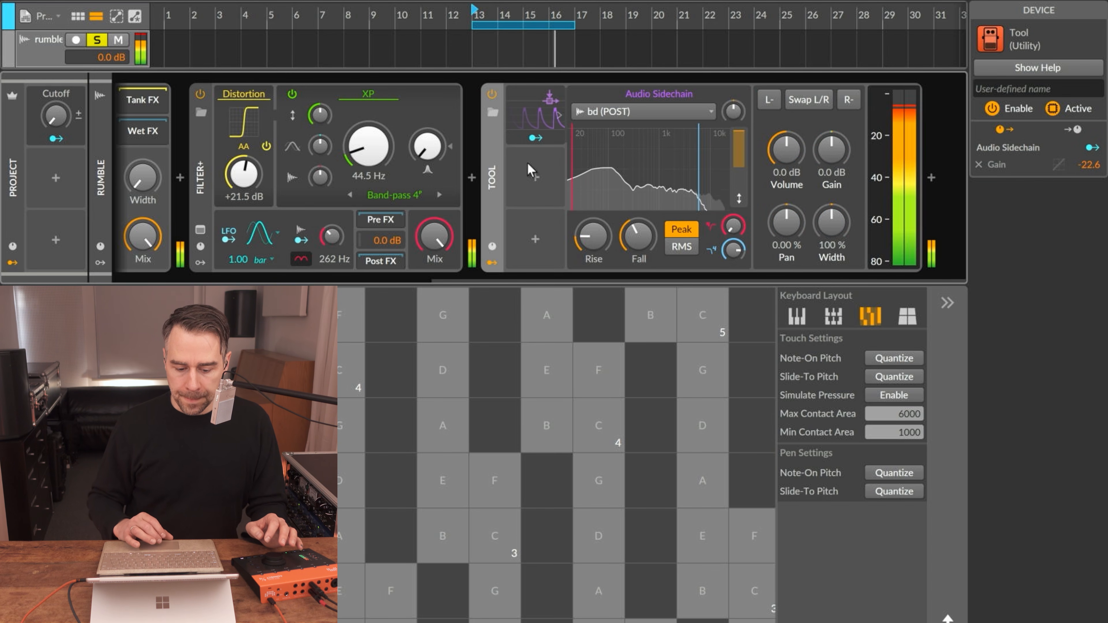
{"action": "left_click", "coordinate": [542, 138]}
{"action": "left_click_drag", "start_coordinate": [838, 151], "coordinate": [838, 170]}
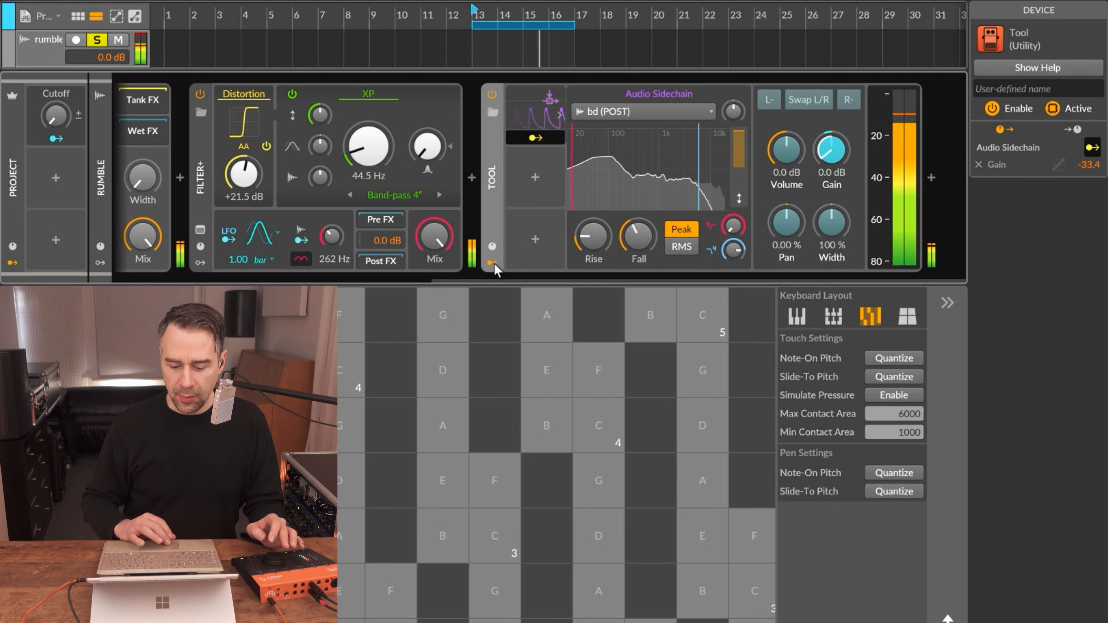
{"action": "left_click", "coordinate": [535, 138]}
Show the full arrangement and unsolo the bd track briefly to hear the rumble alone, then solo bd again.
{"action": "scroll", "coordinate": [534, 137], "scroll_direction": "left", "scroll_amount": 10}
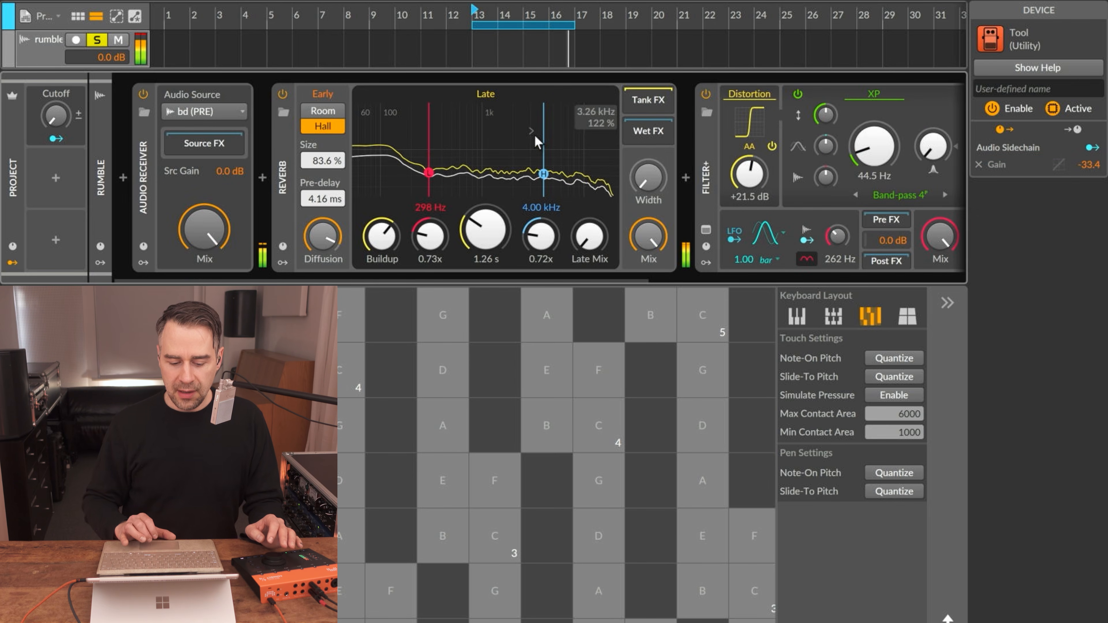
{"action": "key", "text": "d"}
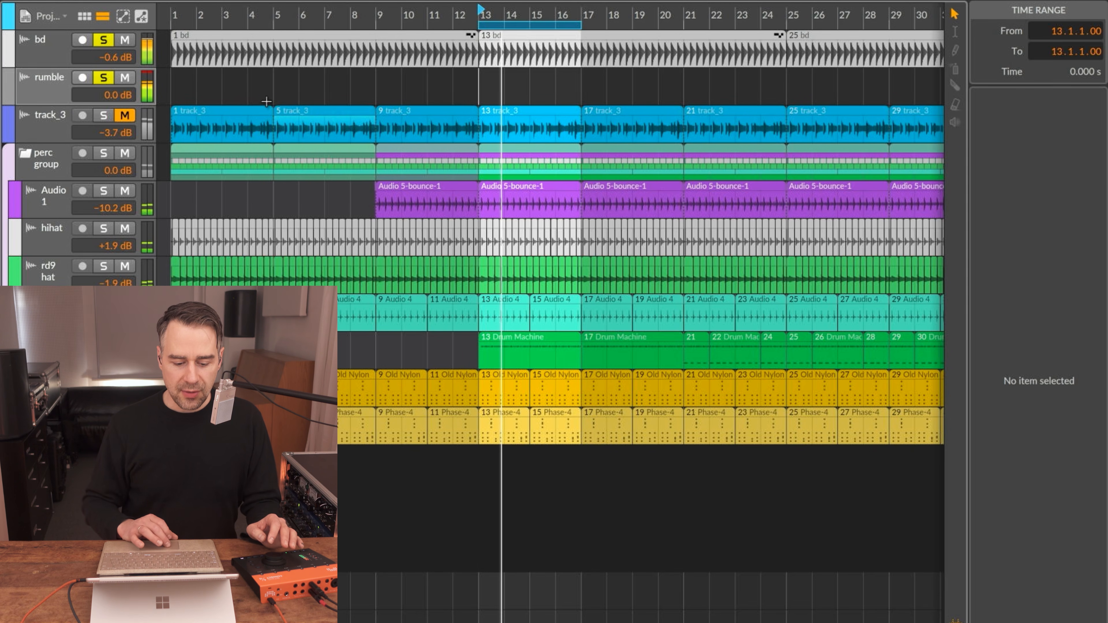
{"action": "left_click", "coordinate": [103, 40]}
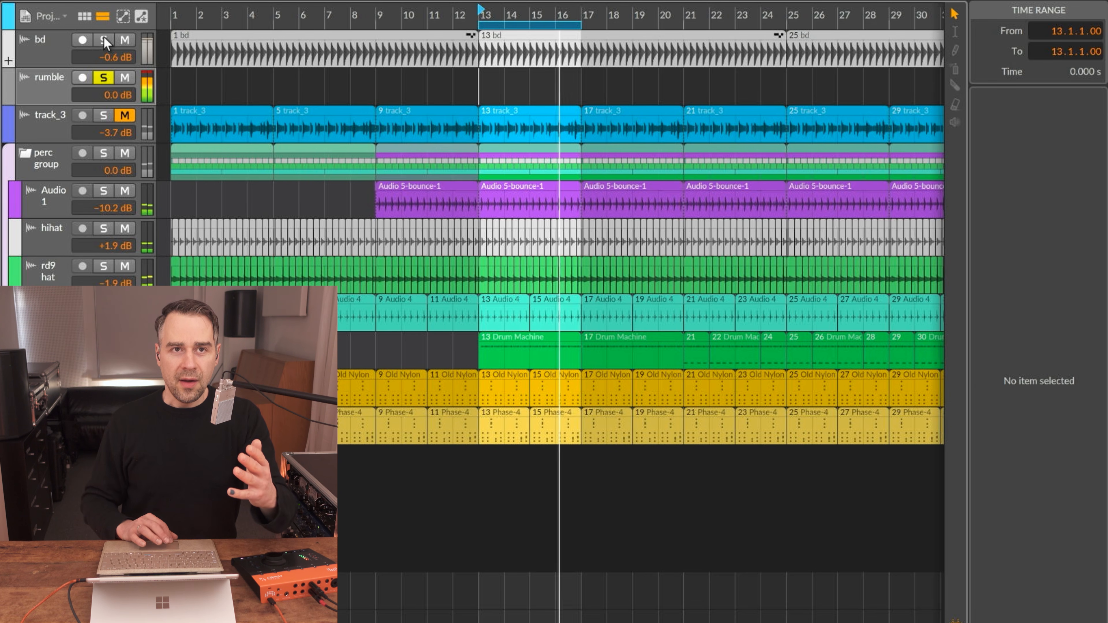
{"action": "left_click", "coordinate": [105, 41]}
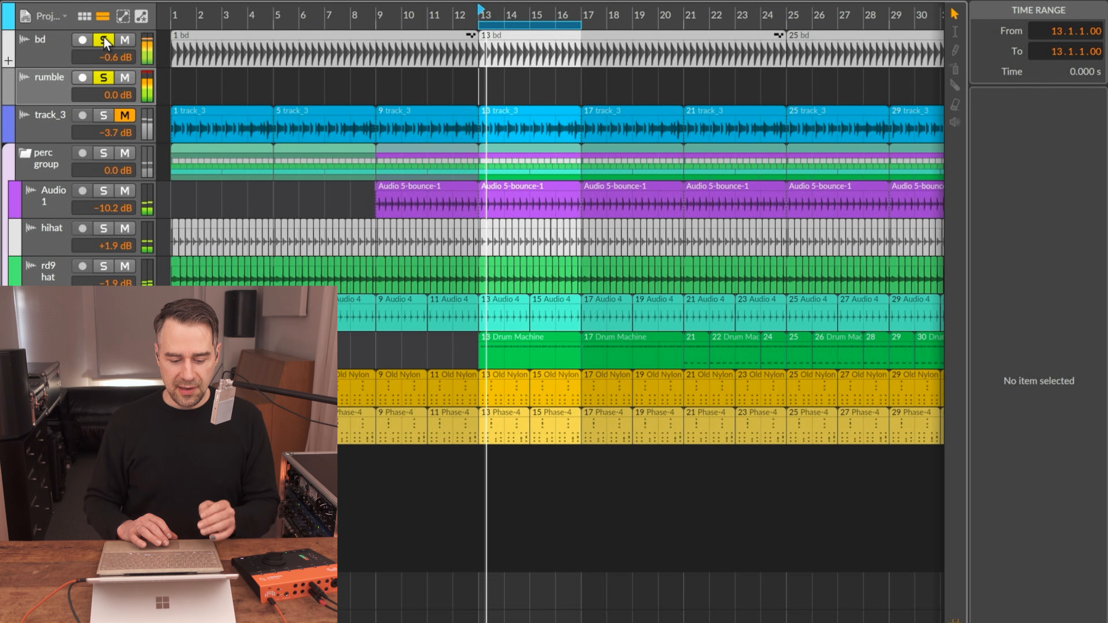
Show the mixer and mute the perc group.
{"action": "key", "text": "Tab"}
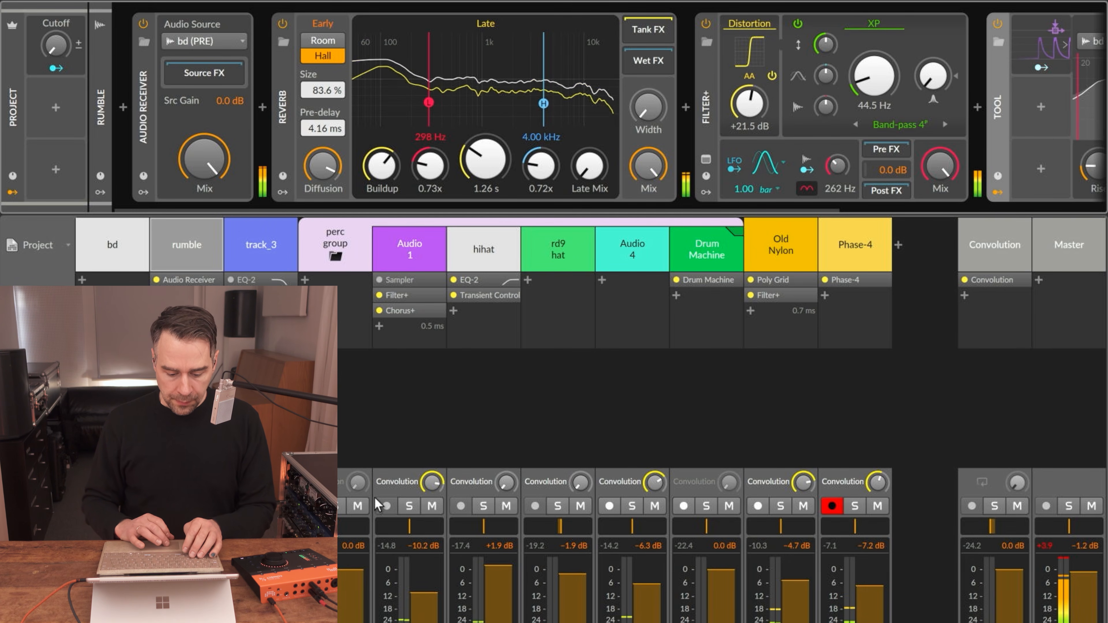
{"action": "left_click", "coordinate": [358, 506]}
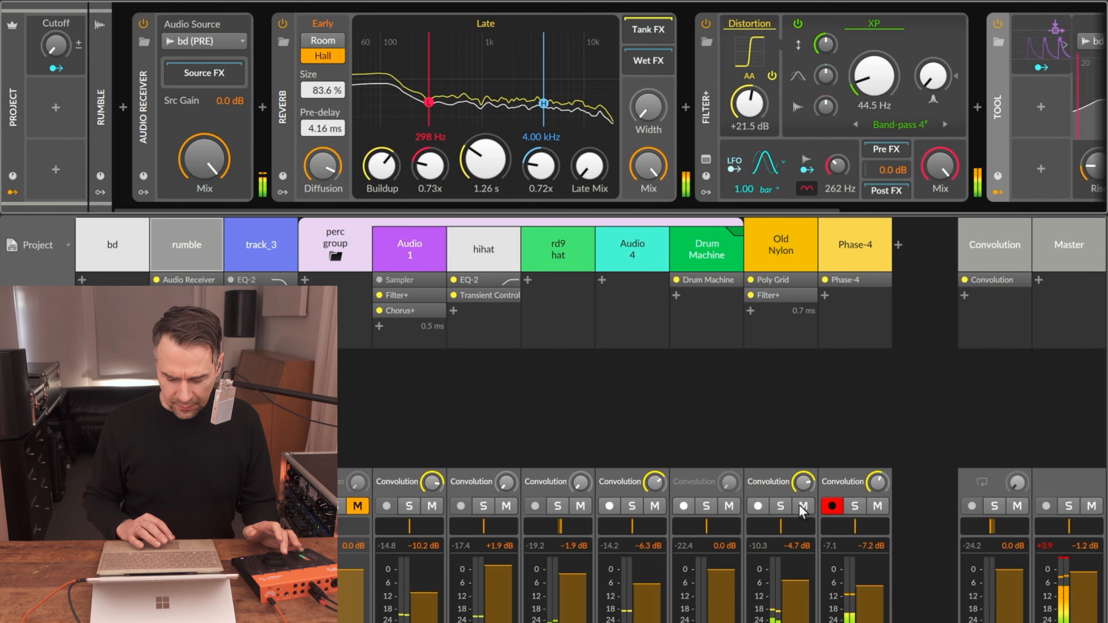
Set the Old Nylon track's Filter+ Distortion drive to +8.6 dB and its track volume to -5.4 dB.
{"action": "left_click", "coordinate": [781, 261]}
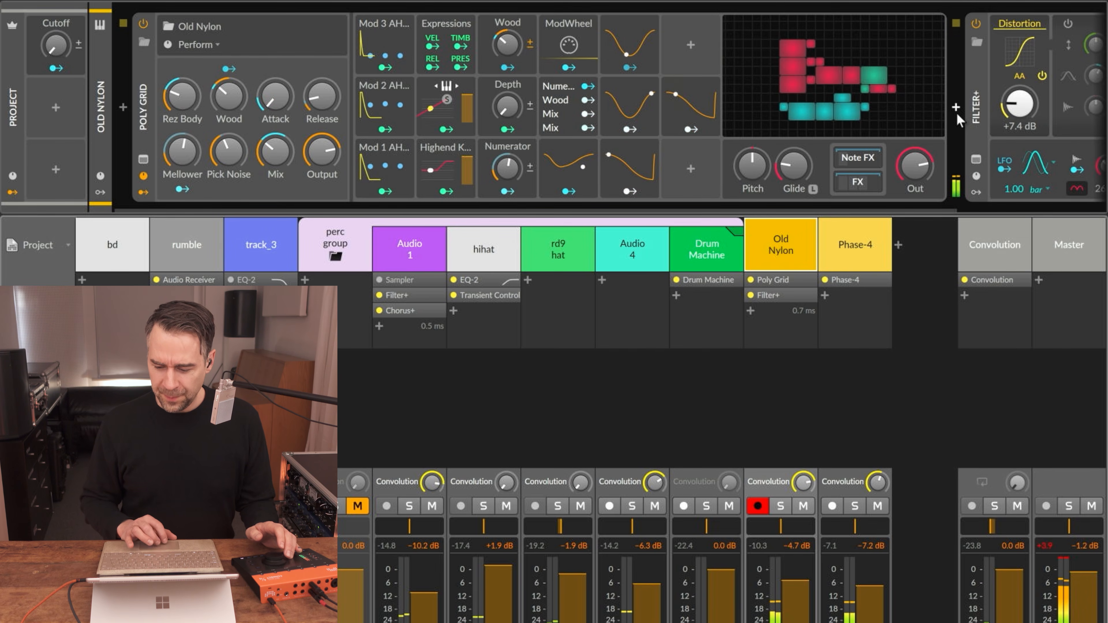
{"action": "scroll", "coordinate": [957, 114], "scroll_direction": "right", "scroll_amount": 4}
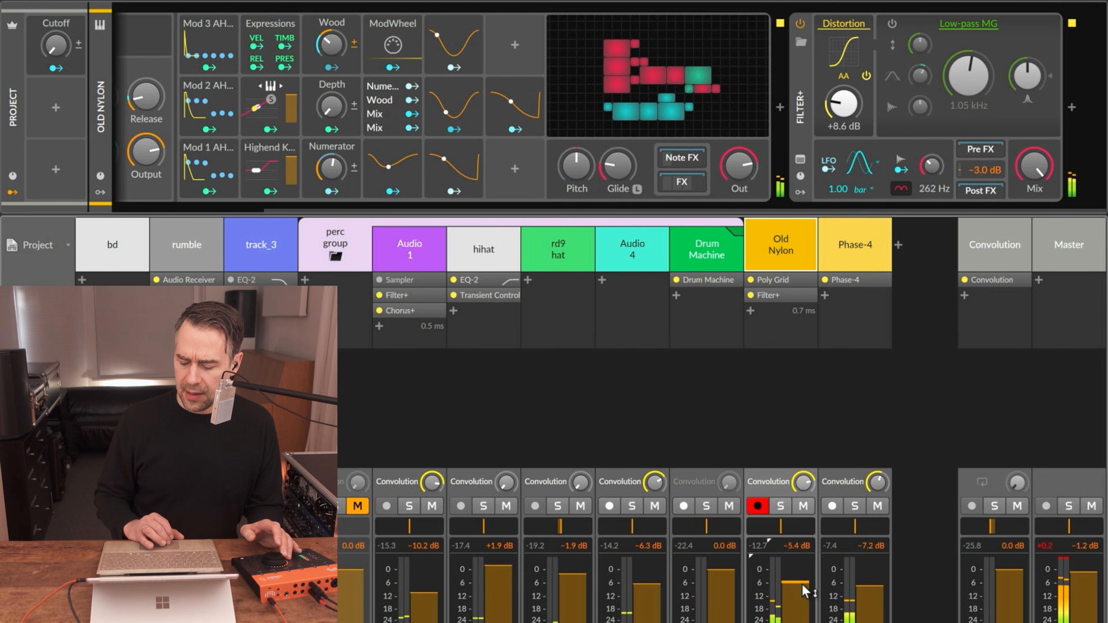
Delete the short B2 note at 1.2.4.10 from the Phase-4 clip at bar 13.
{"action": "left_click", "coordinate": [841, 251]}
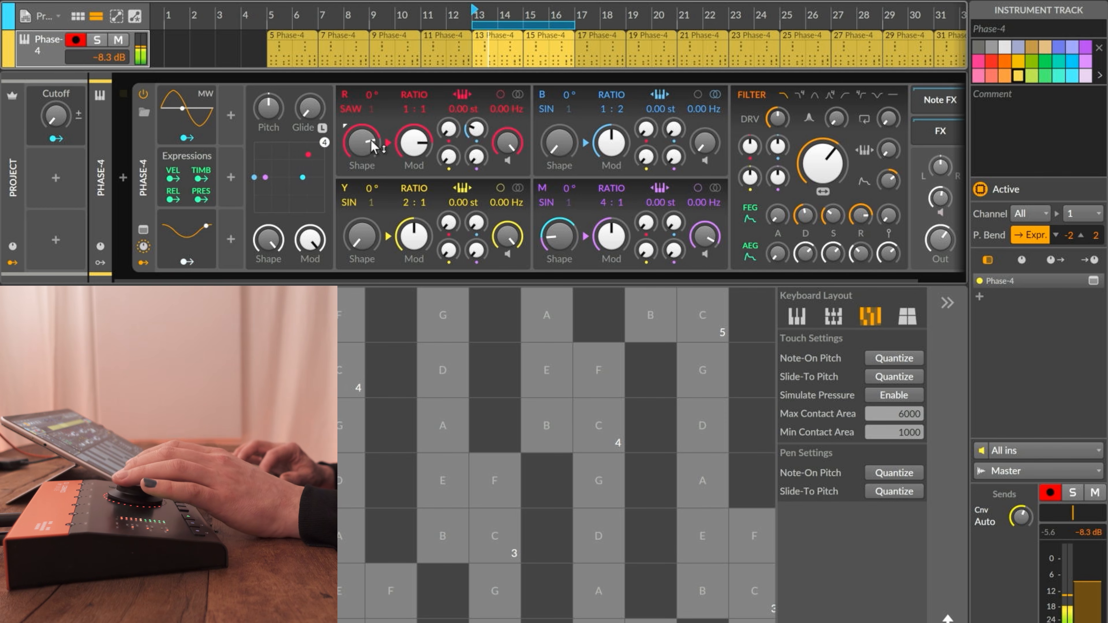
{"action": "left_click", "coordinate": [497, 46]}
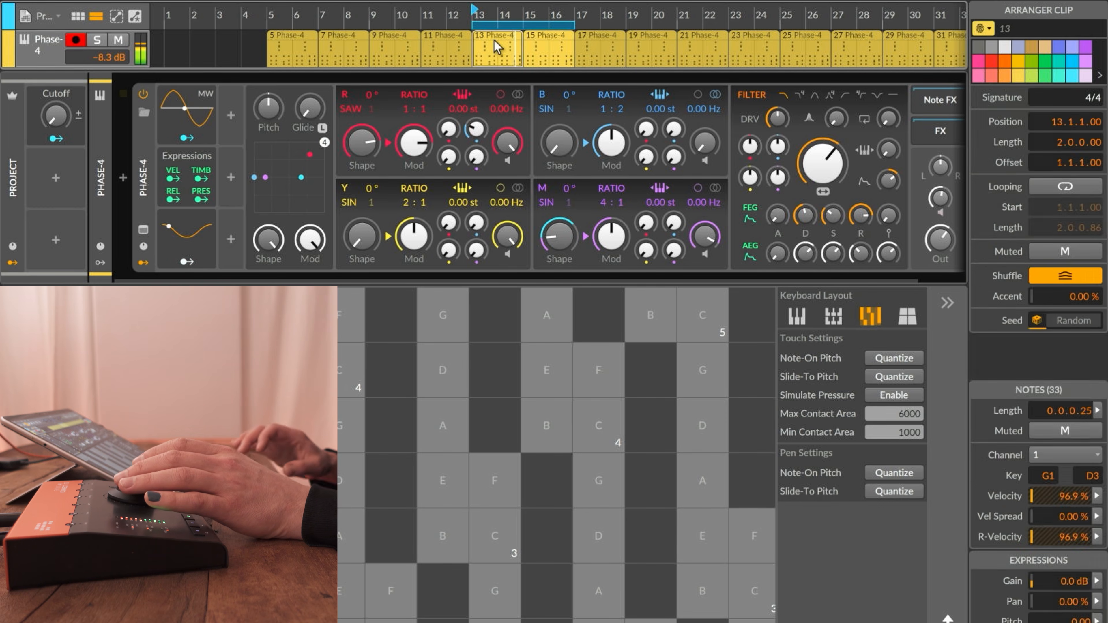
{"action": "double_click", "coordinate": [497, 46]}
{"action": "left_click_drag", "start_coordinate": [247, 148], "coordinate": [302, 150]}
{"action": "key", "text": "space"}
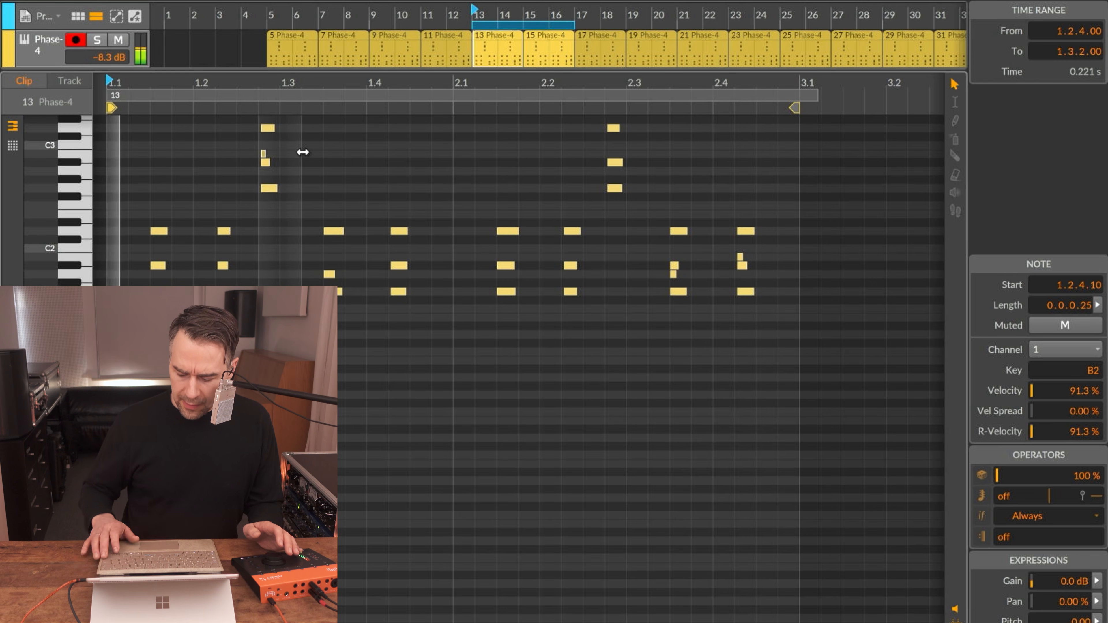
{"action": "key", "text": "Delete"}
Delete the short stray note just above the middle note of the first high chord in the bar 15 Phase-4 clip.
{"action": "left_click", "coordinate": [543, 43]}
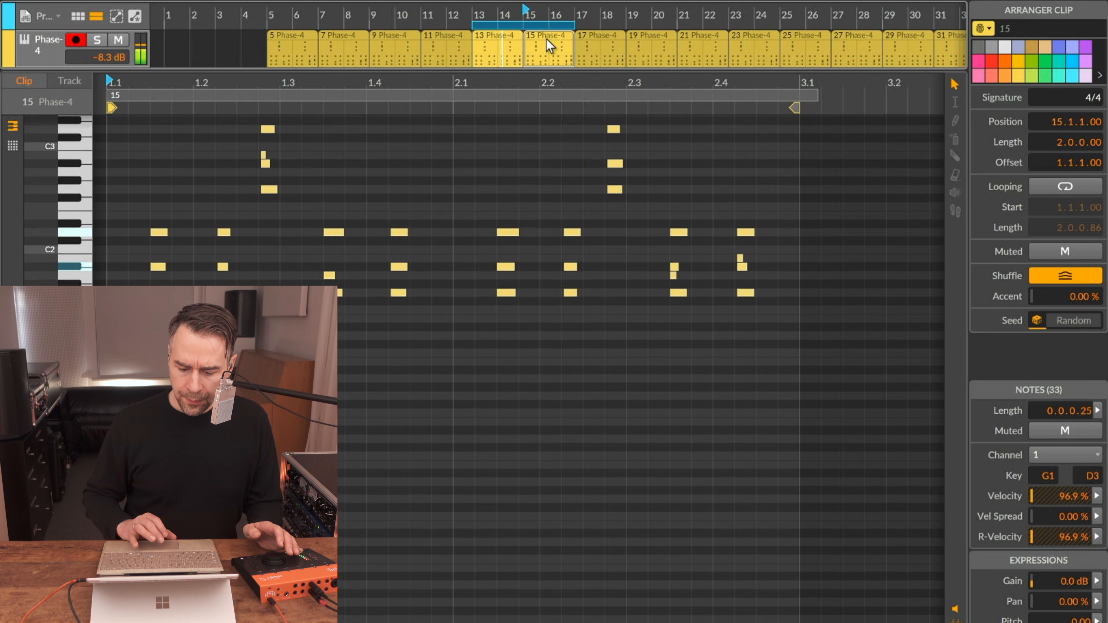
{"action": "left_click_drag", "start_coordinate": [241, 143], "coordinate": [266, 156]}
{"action": "key", "text": "Delete"}
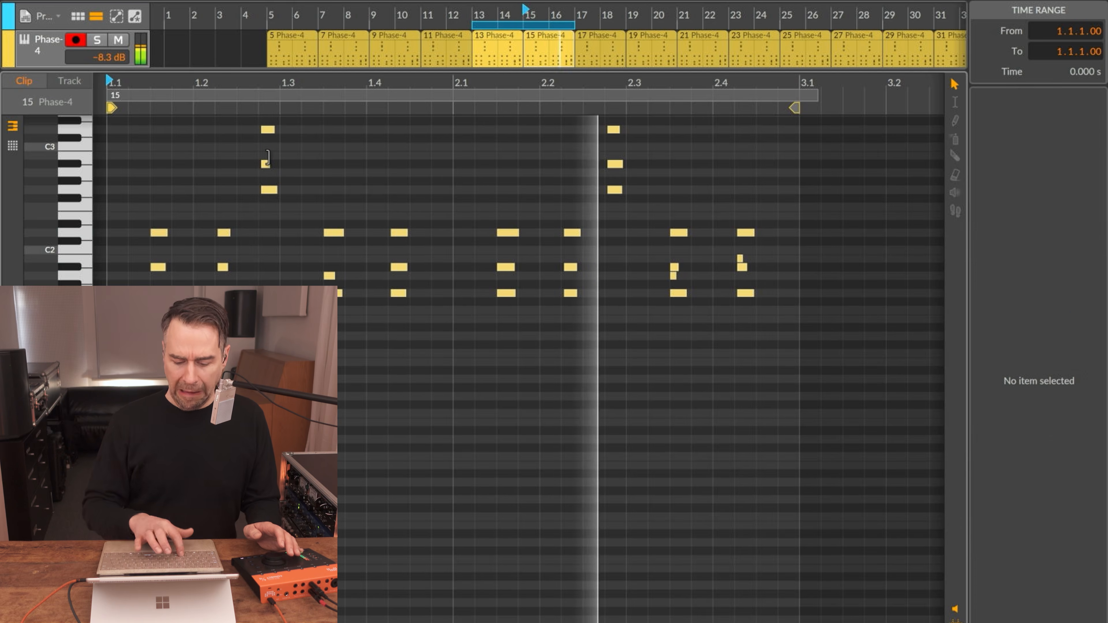
Open the Old Nylon track's devices and set its Filter+ Distortion drive to +7.6 dB.
{"action": "key", "text": "alt+1"}
{"action": "double_click", "coordinate": [44, 386]}
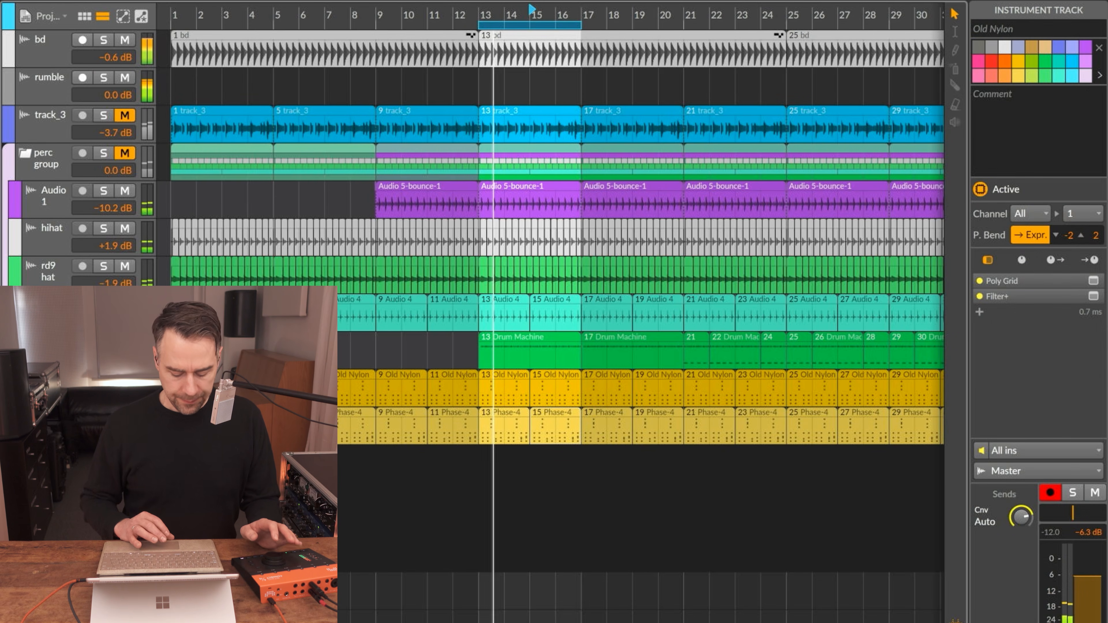
{"action": "scroll", "coordinate": [585, 205], "scroll_direction": "right", "scroll_amount": 5}
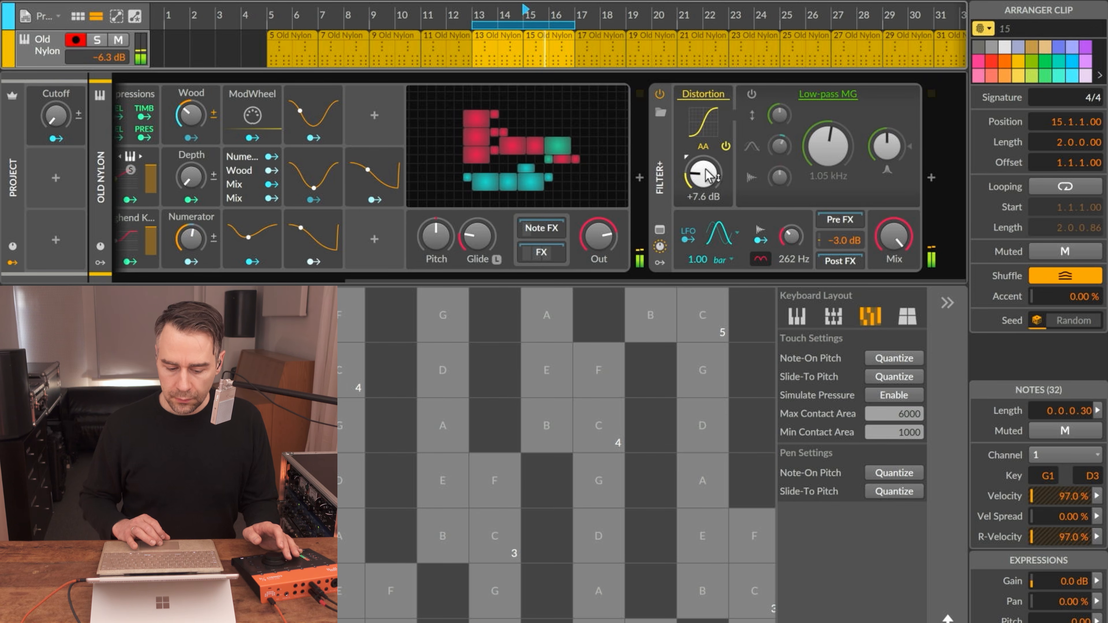
Solo the bd and rumble tracks in the arrangement and open the rumble track's device chain.
{"action": "key", "text": "alt+1"}
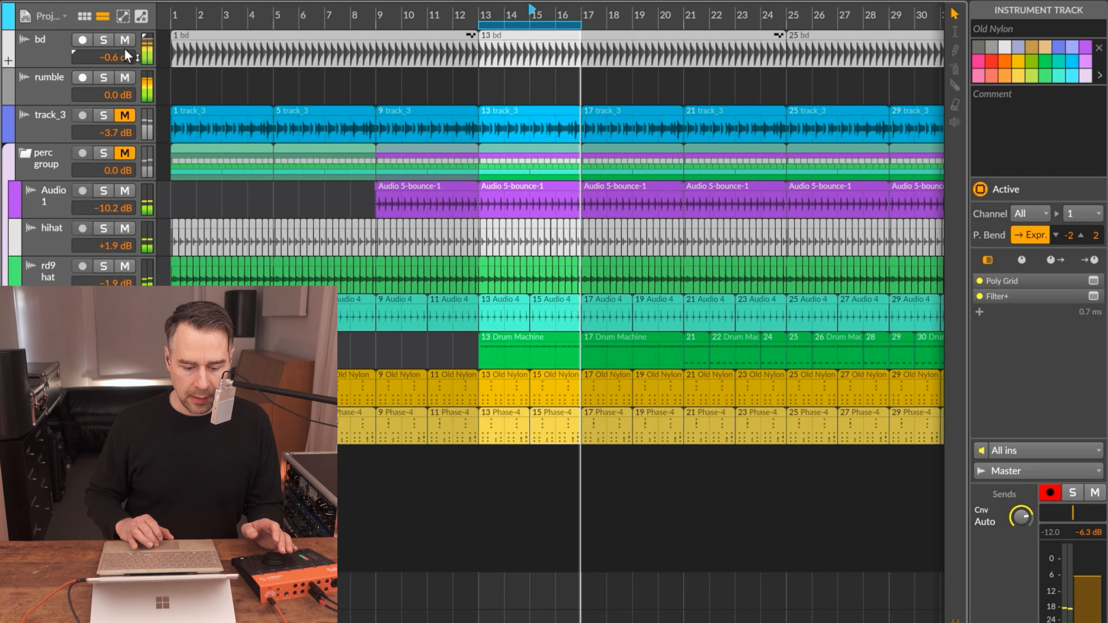
{"action": "left_click", "coordinate": [105, 43]}
{"action": "left_click", "coordinate": [104, 77]}
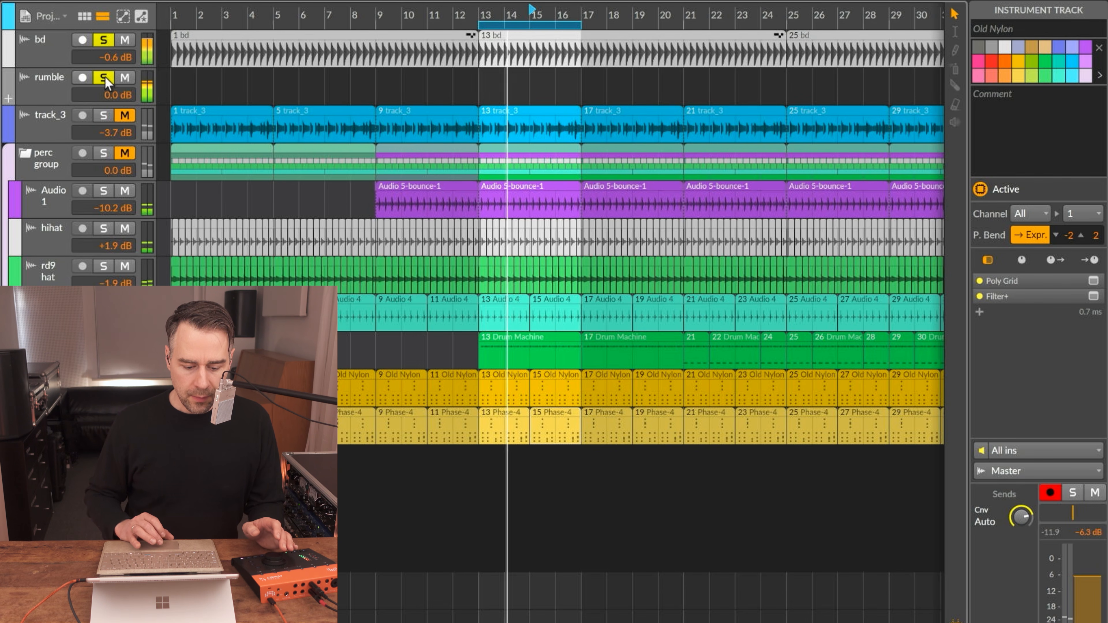
{"action": "left_click", "coordinate": [39, 86]}
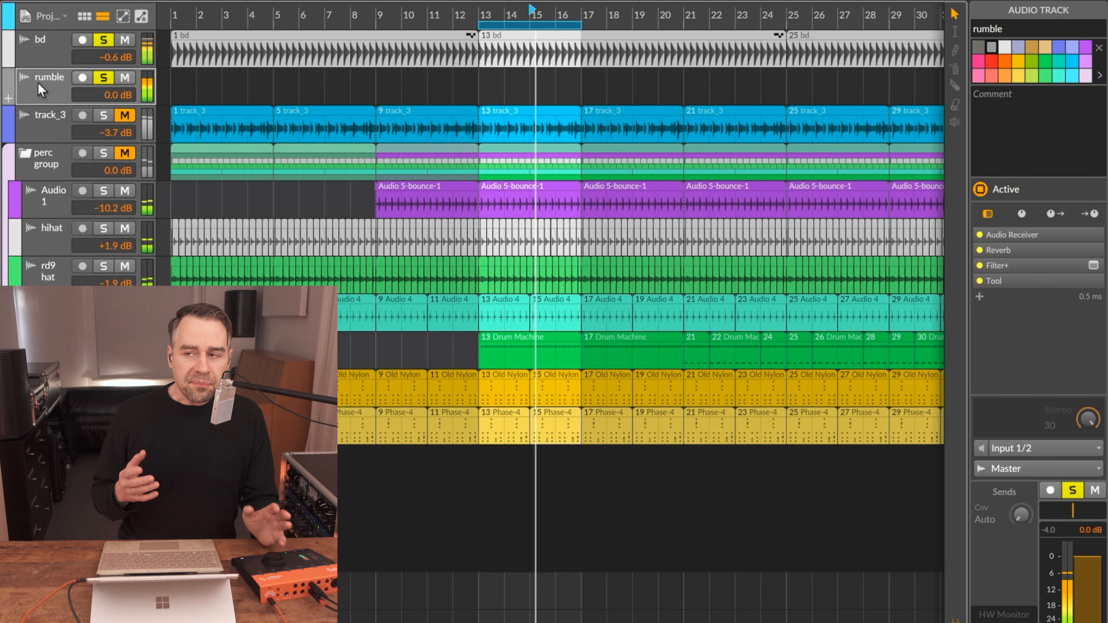
{"action": "key", "text": "alt+4"}
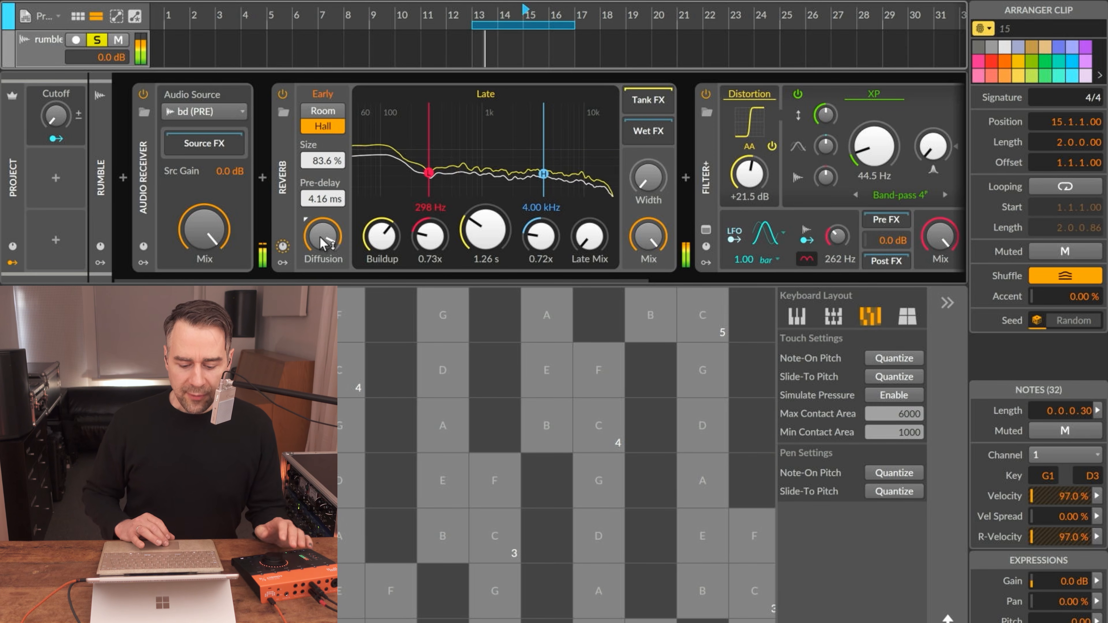
Turn the rumble Reverb's Diffusion down to its minimum, sweeping it to compare the sound.
{"action": "scroll", "coordinate": [320, 237], "scroll_direction": "down", "scroll_amount": 5}
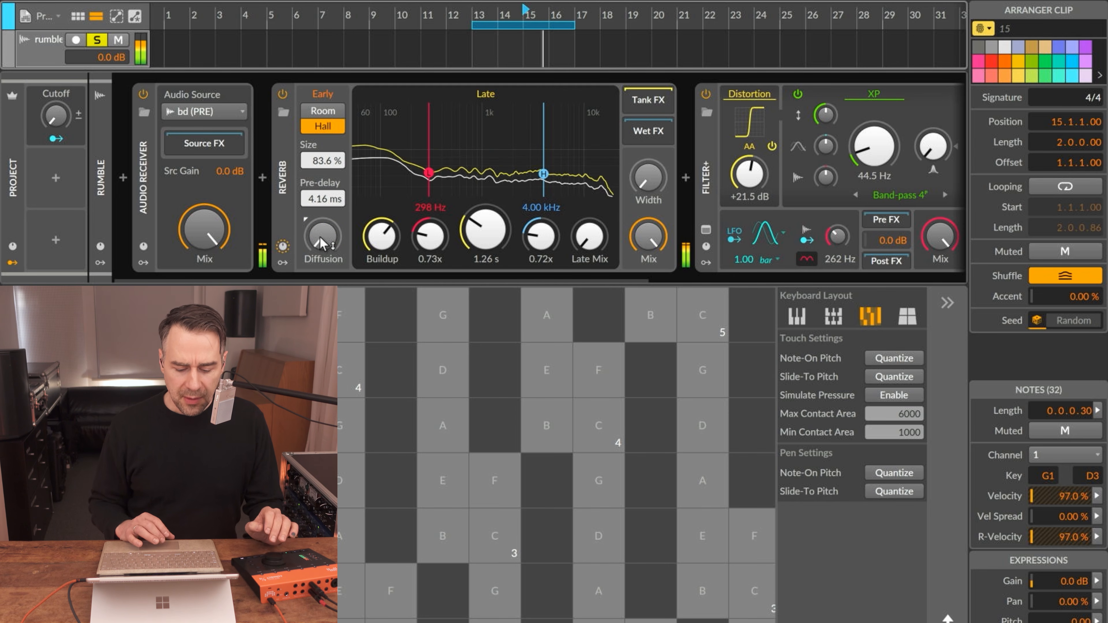
{"action": "scroll", "coordinate": [327, 163], "scroll_direction": "up", "scroll_amount": 4}
{"action": "scroll", "coordinate": [327, 163], "scroll_direction": "down", "scroll_amount": 4}
{"action": "scroll", "coordinate": [327, 163], "scroll_direction": "down", "scroll_amount": 10}
{"action": "scroll", "coordinate": [327, 162], "scroll_direction": "up", "scroll_amount": 10}
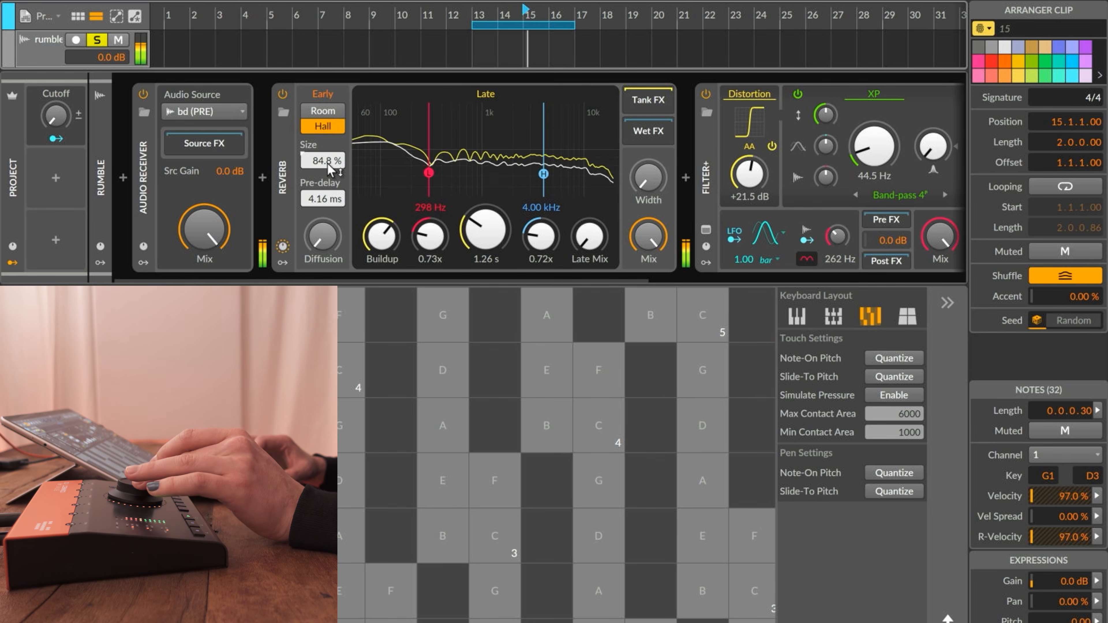
Raise the rumble Reverb's Size to 188 %.
{"action": "scroll", "coordinate": [327, 163], "scroll_direction": "up", "scroll_amount": 15}
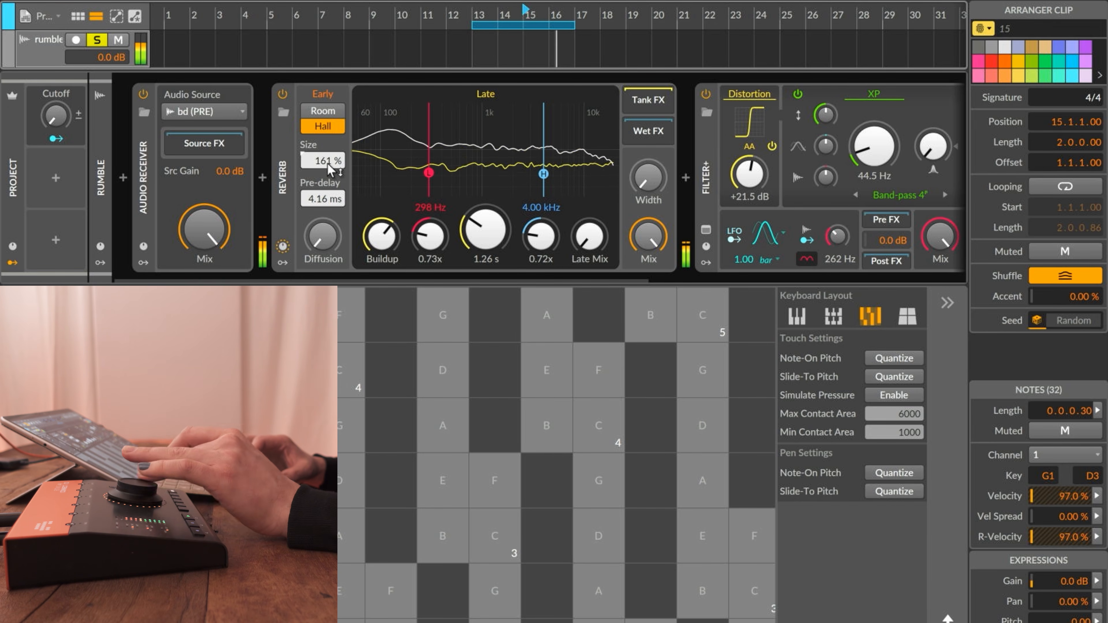
{"action": "scroll", "coordinate": [328, 162], "scroll_direction": "up", "scroll_amount": 5}
{"action": "scroll", "coordinate": [858, 192], "scroll_direction": "up", "scroll_amount": 1}
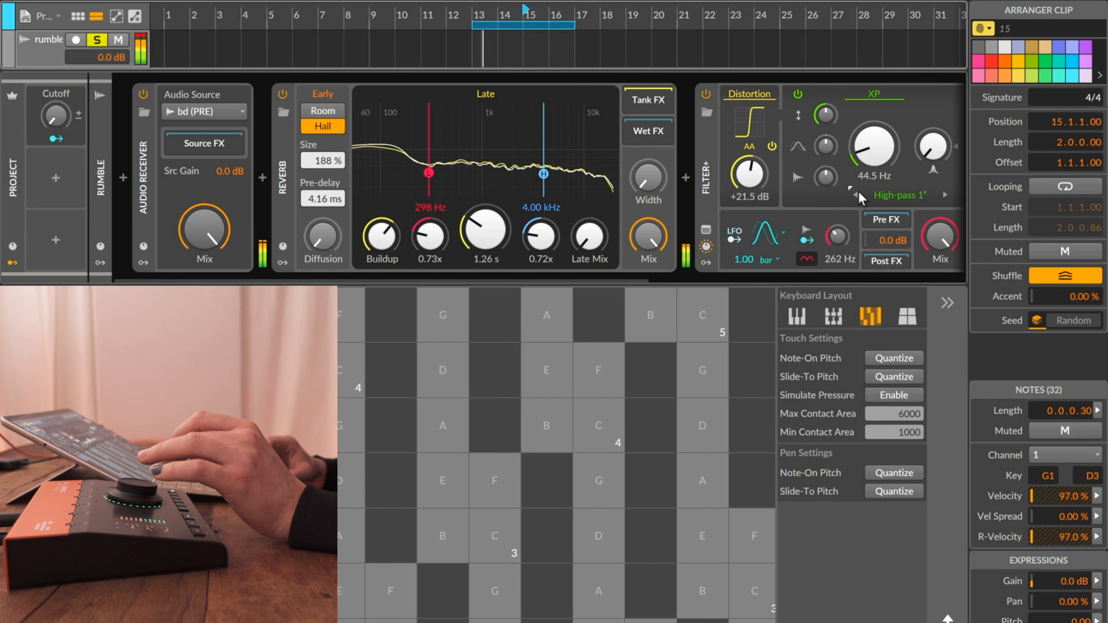
Switch the rumble Filter+ to the Band-pass 2° mode and set the Reverb's Size to 96.6 %.
{"action": "left_click", "coordinate": [946, 194]}
{"action": "left_click", "coordinate": [945, 195]}
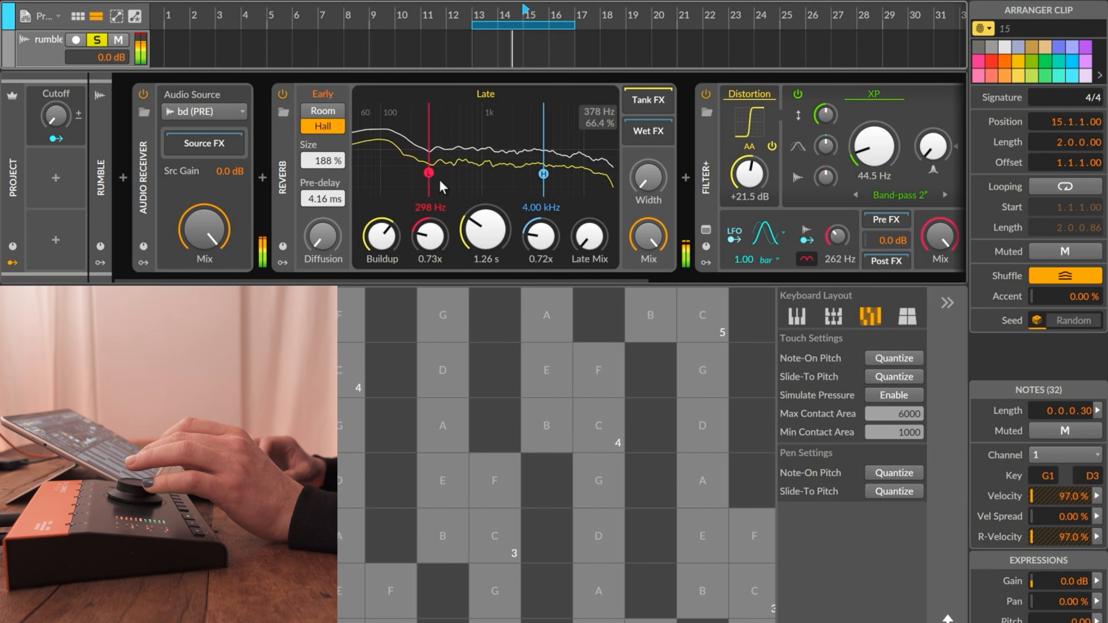
{"action": "scroll", "coordinate": [328, 162], "scroll_direction": "down", "scroll_amount": 12}
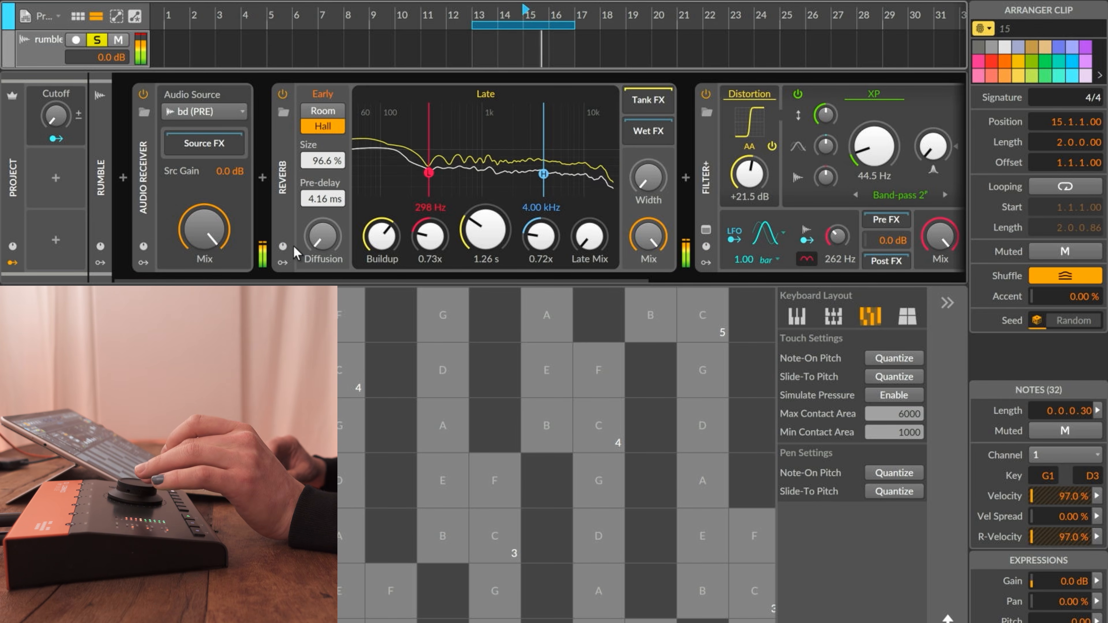
Add a Curves modulator to the rumble track's Reverb and expand its settings.
{"action": "left_click", "coordinate": [282, 262]}
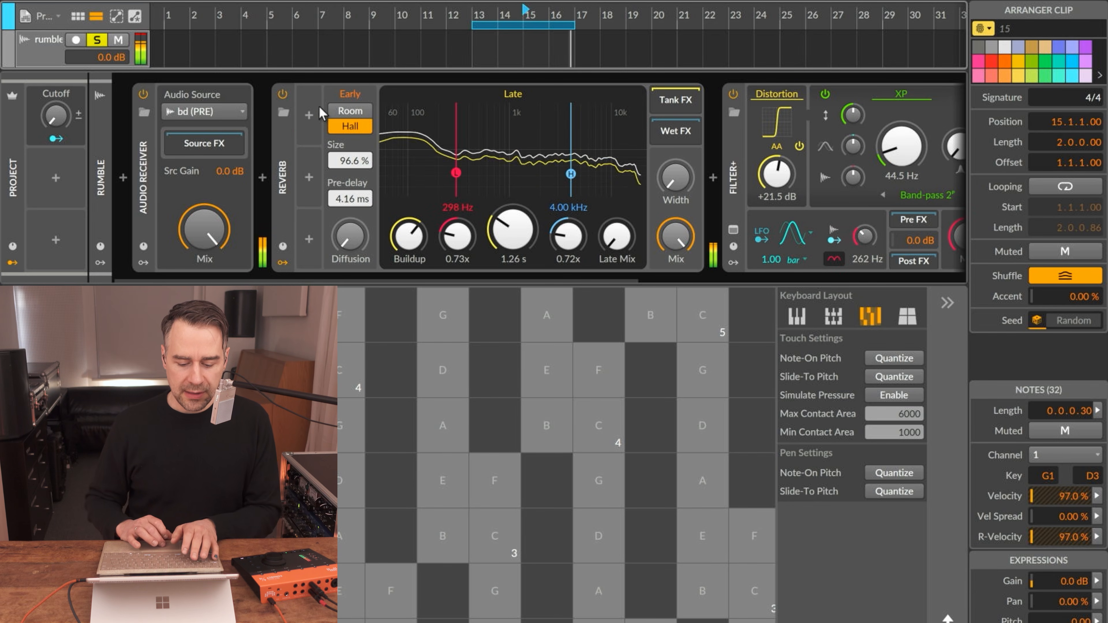
{"action": "left_click", "coordinate": [309, 115]}
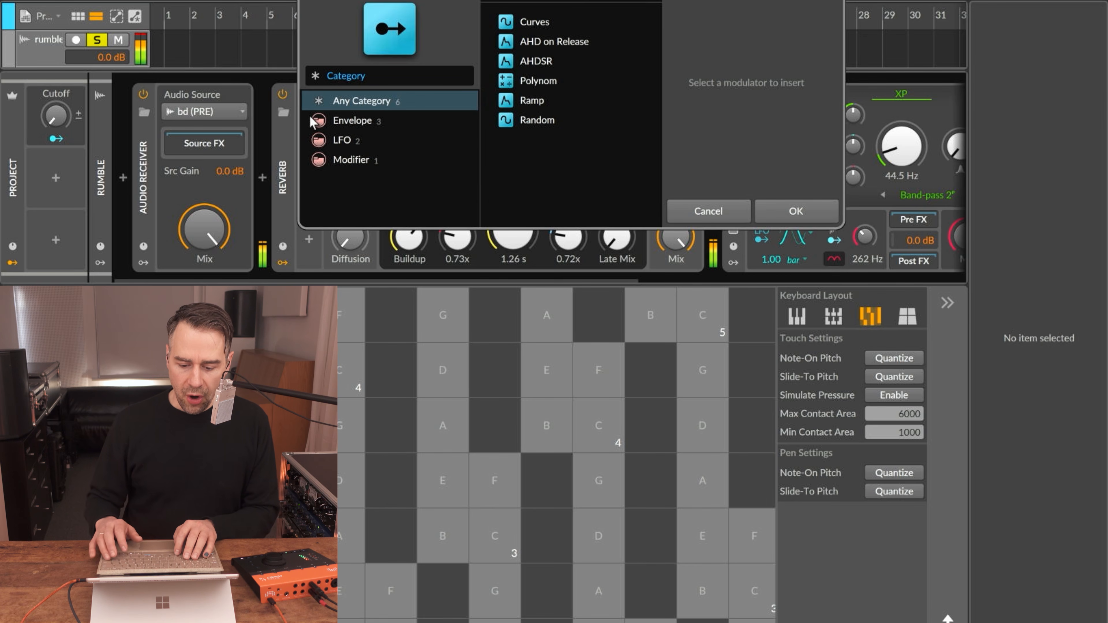
{"action": "key", "text": "Down"}
{"action": "key", "text": "Return"}
{"action": "left_click", "coordinate": [331, 109]}
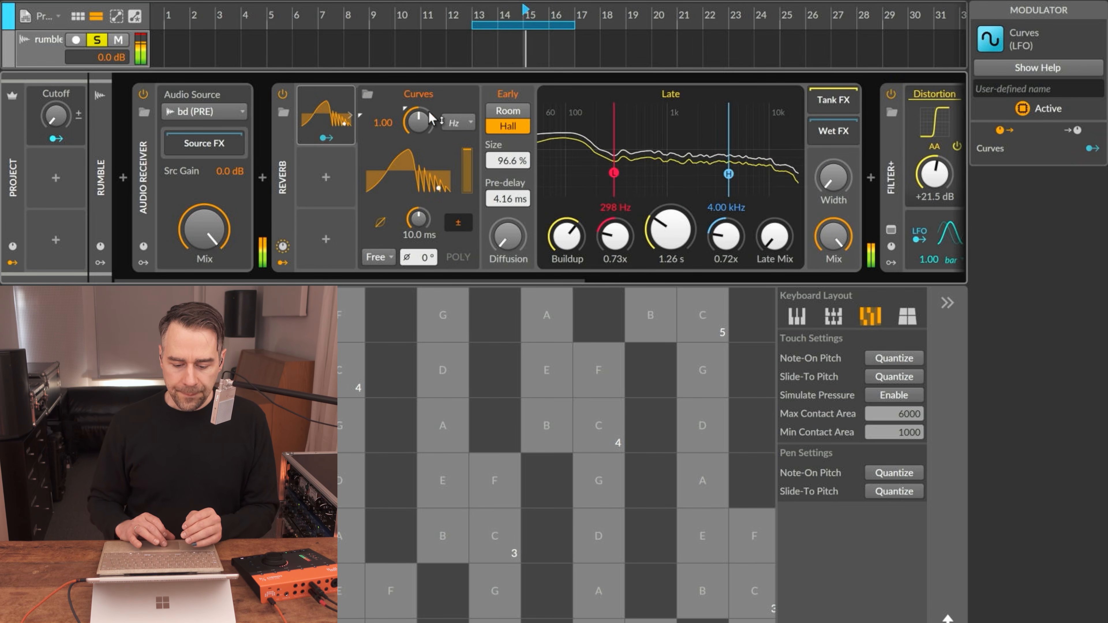
Set the Curves modulator's rate unit to Bar and its retrigger mode to Sync.
{"action": "left_click", "coordinate": [458, 124]}
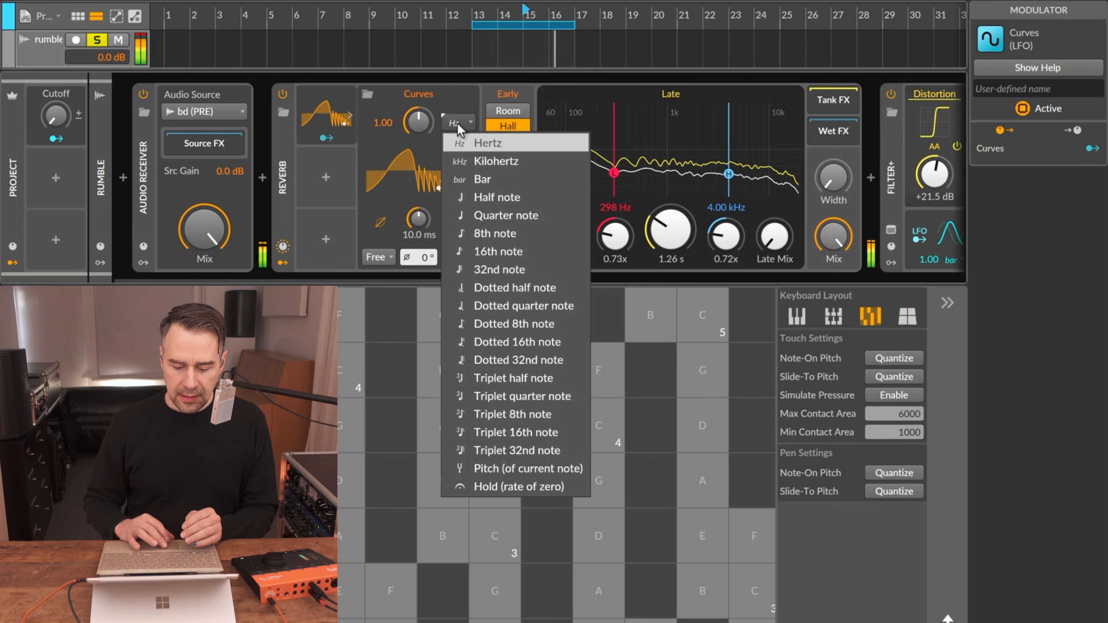
{"action": "left_click", "coordinate": [480, 179]}
{"action": "left_click", "coordinate": [380, 255]}
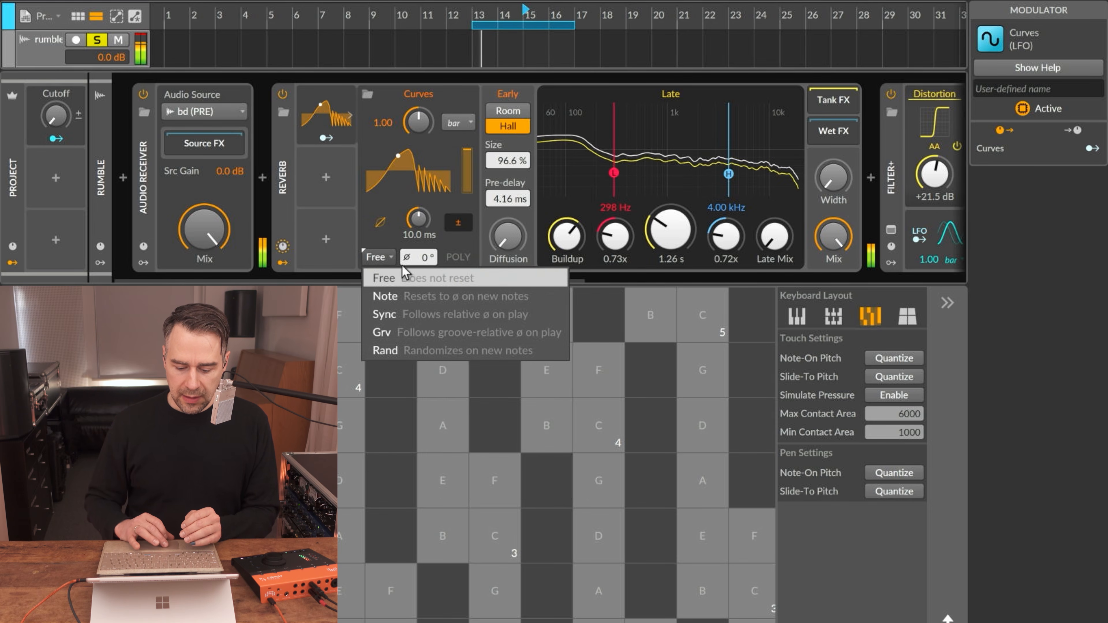
{"action": "left_click", "coordinate": [468, 309]}
{"action": "left_click", "coordinate": [415, 163]}
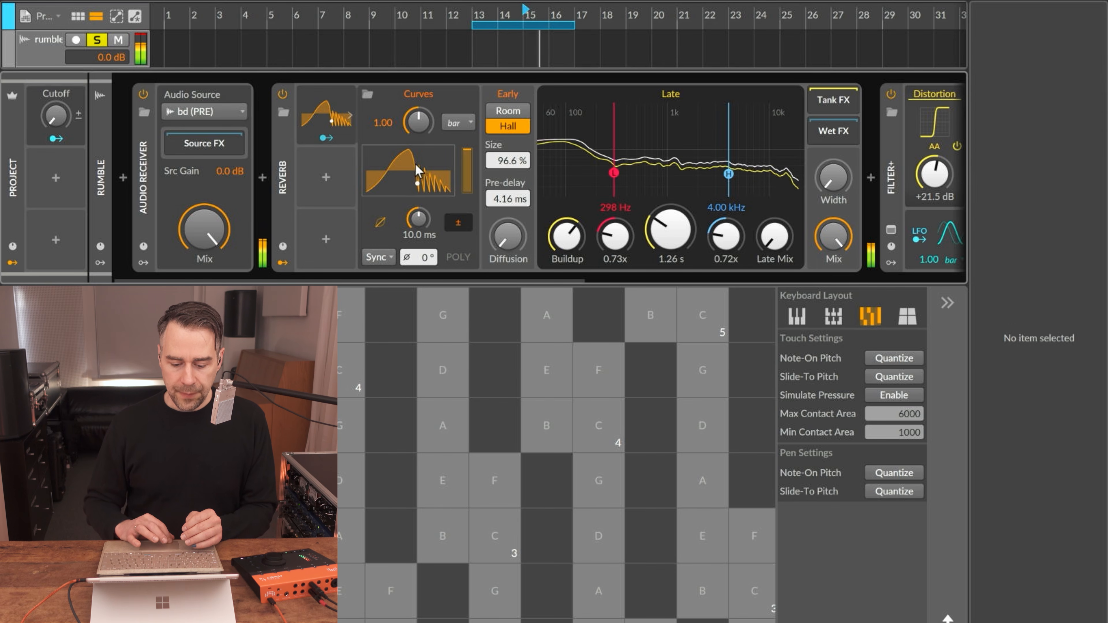
{"action": "left_click", "coordinate": [415, 164]}
{"action": "left_click", "coordinate": [722, 20]}
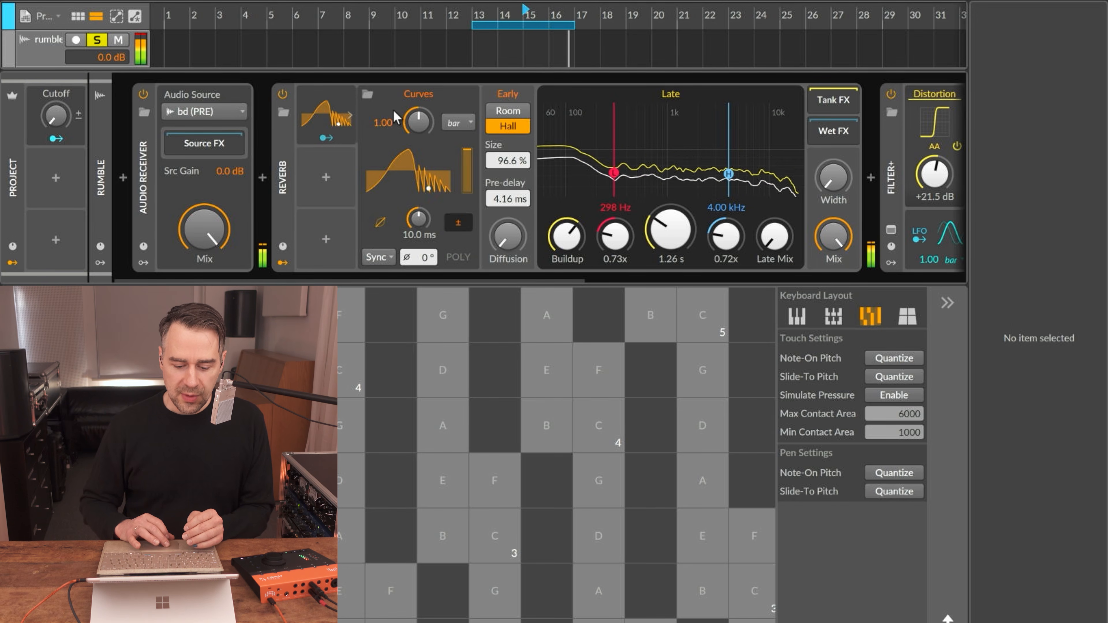
Load the "Fast Down, Slow Up" curve from the Envelope category into the Curves modulator.
{"action": "left_click", "coordinate": [368, 94]}
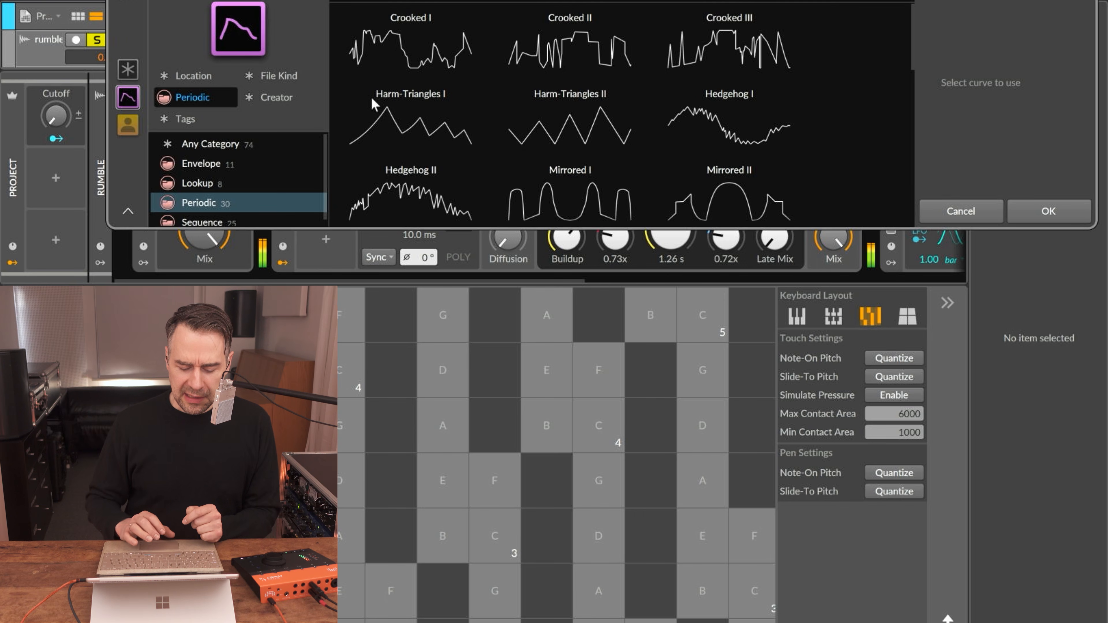
{"action": "left_click", "coordinate": [220, 162]}
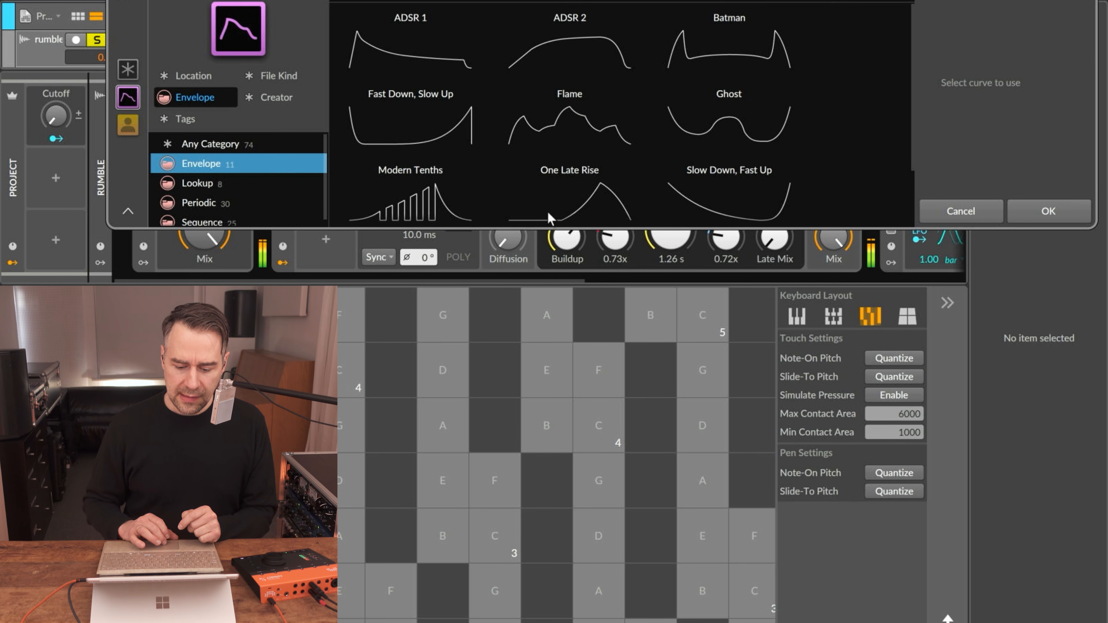
{"action": "scroll", "coordinate": [549, 95], "scroll_direction": "down", "scroll_amount": 1}
{"action": "scroll", "coordinate": [549, 95], "scroll_direction": "up", "scroll_amount": 1}
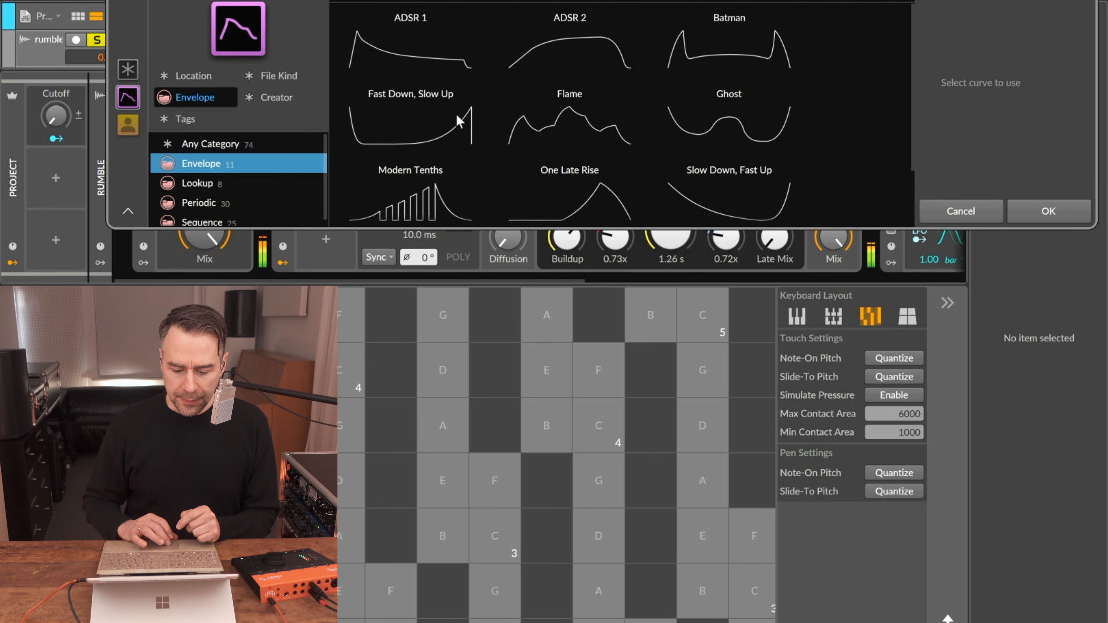
{"action": "double_click", "coordinate": [444, 115]}
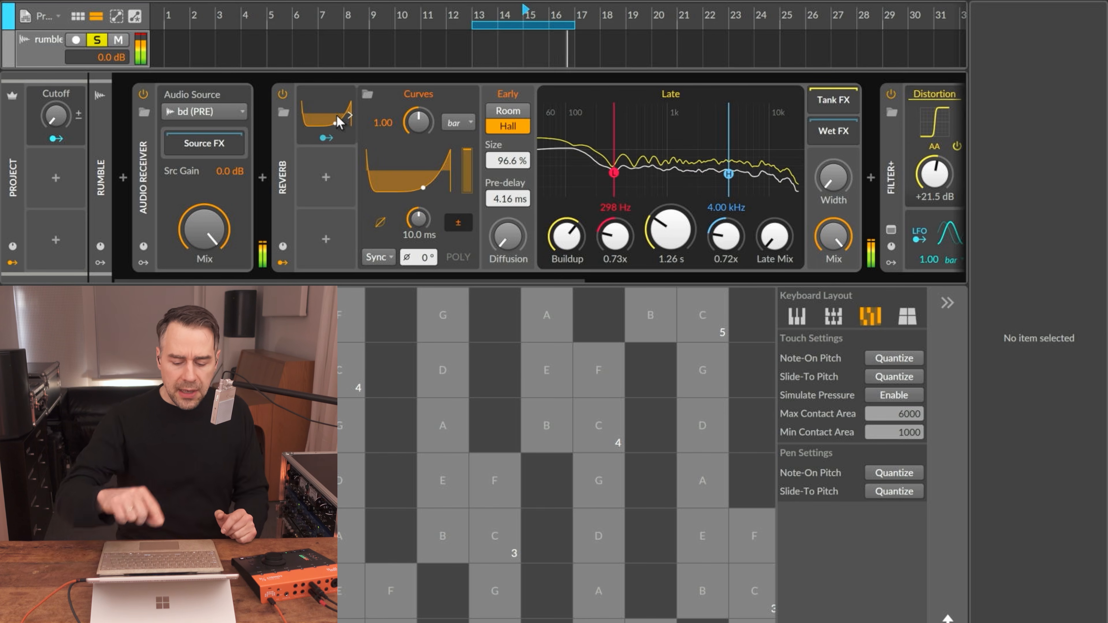
Change the Curves modulator's rate unit to Half note.
{"action": "left_click", "coordinate": [452, 121]}
{"action": "left_click", "coordinate": [453, 122]}
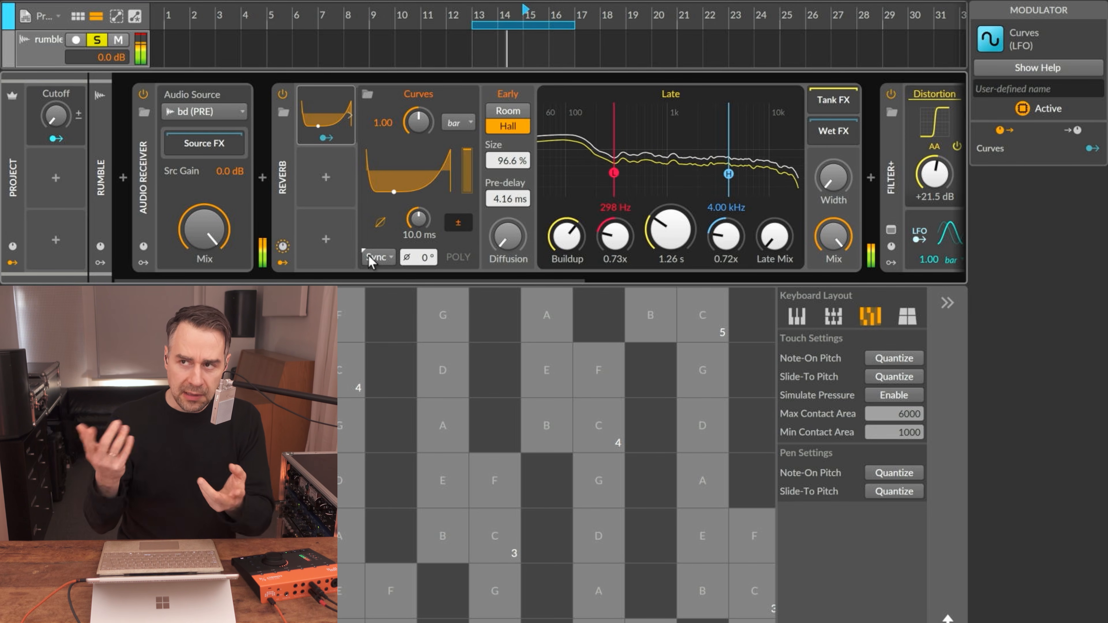
{"action": "left_click", "coordinate": [454, 123]}
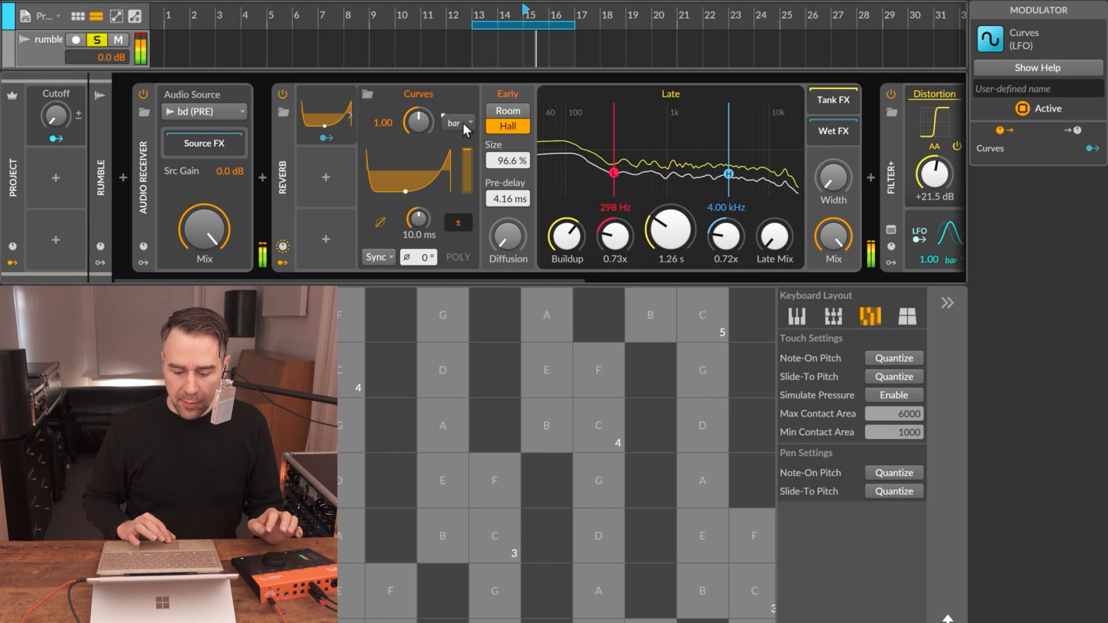
{"action": "left_click", "coordinate": [491, 198]}
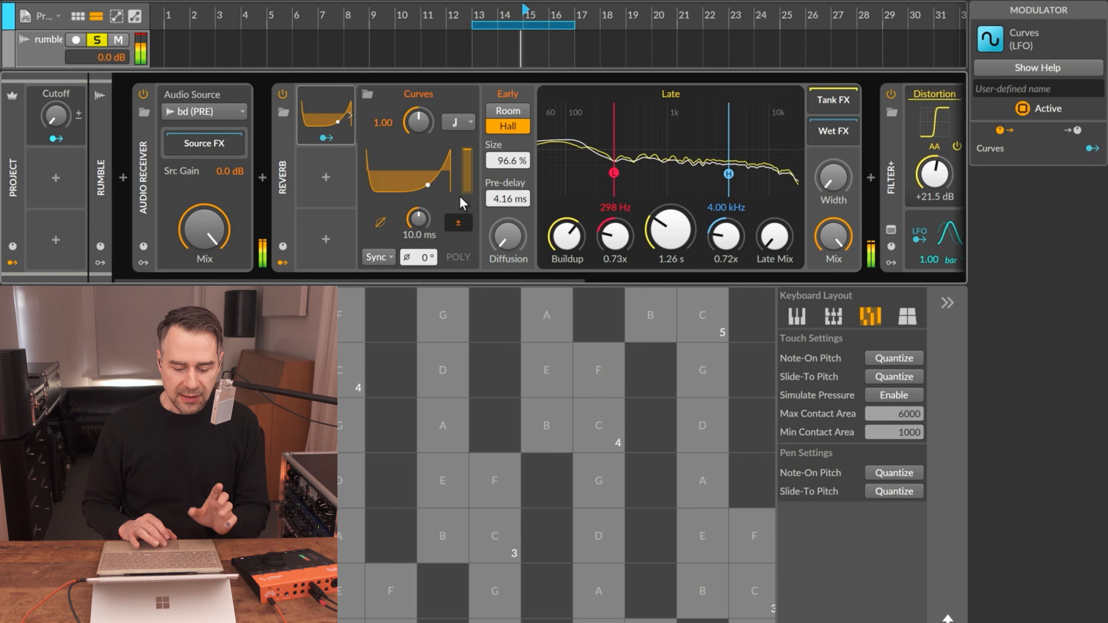
Map the Curves modulator to the Reverb's Size with a modulation amount of ×2.858.
{"action": "left_click", "coordinate": [326, 138]}
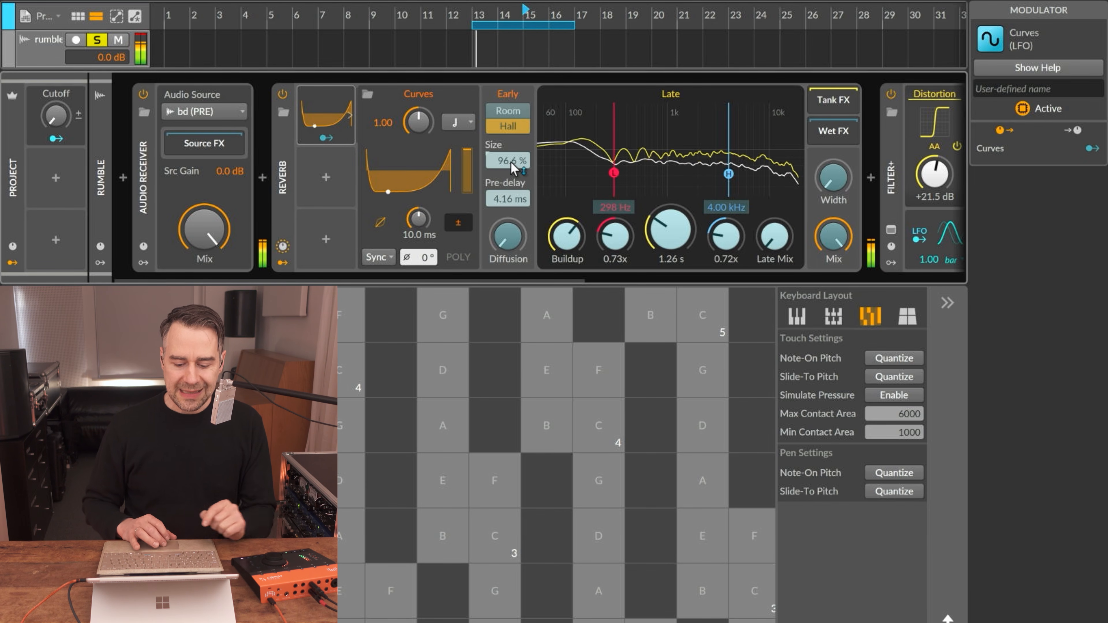
{"action": "left_click_drag", "start_coordinate": [507, 160], "coordinate": [507, 144]}
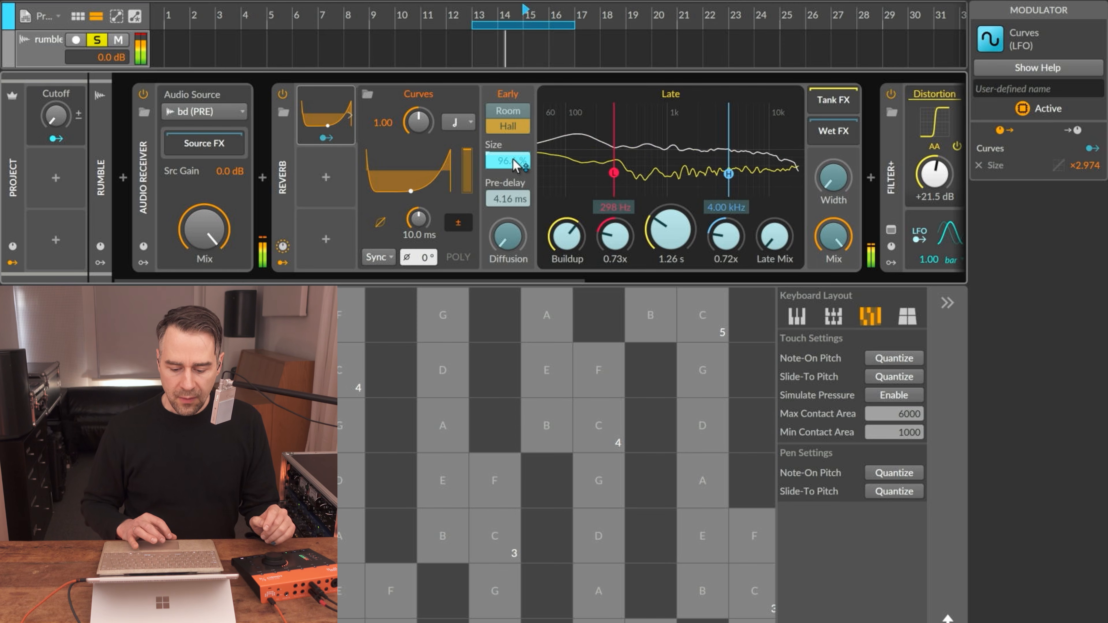
{"action": "mouse_move", "coordinate": [517, 166]}
{"action": "left_mouse_down"}
{"action": "mouse_move", "coordinate": [516, 179]}
{"action": "mouse_move", "coordinate": [517, 155]}
{"action": "left_mouse_up"}
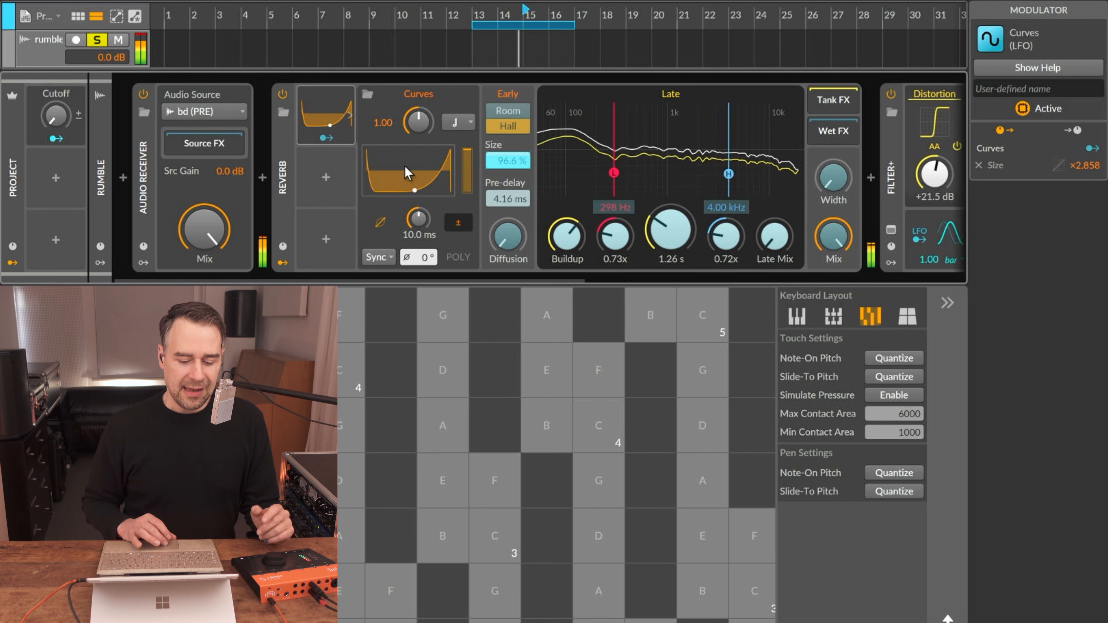
{"action": "left_click", "coordinate": [333, 133]}
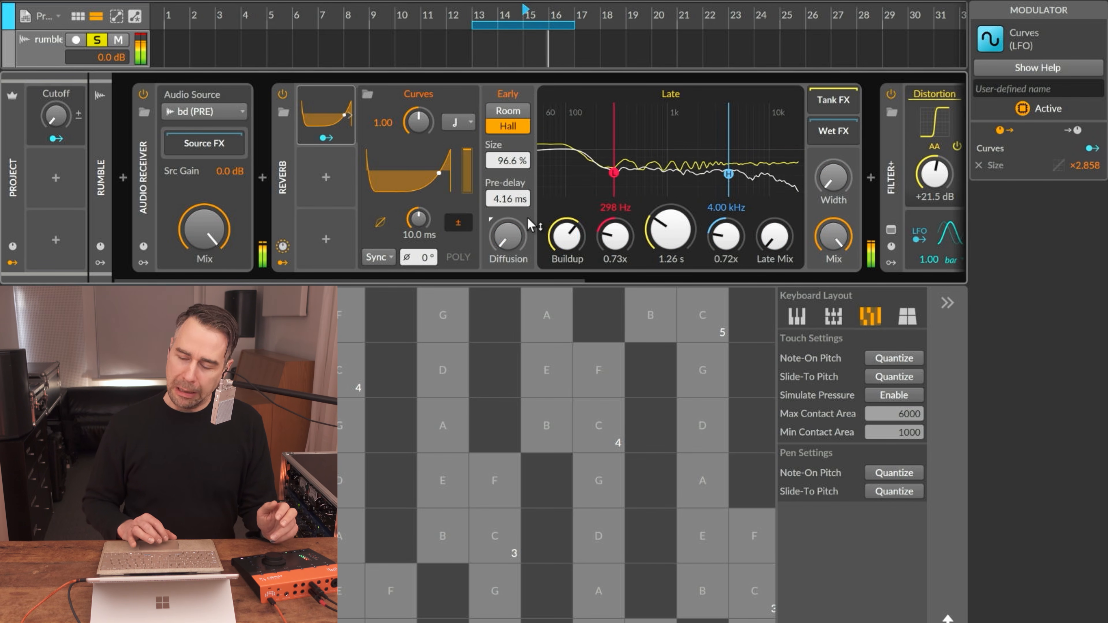
Sweep the Filter+ band-pass cutoff up to 11.3 kHz and back down to 32.5 Hz.
{"action": "scroll", "coordinate": [528, 222], "scroll_direction": "right", "scroll_amount": 5}
{"action": "scroll", "coordinate": [528, 223], "scroll_direction": "right", "scroll_amount": 6}
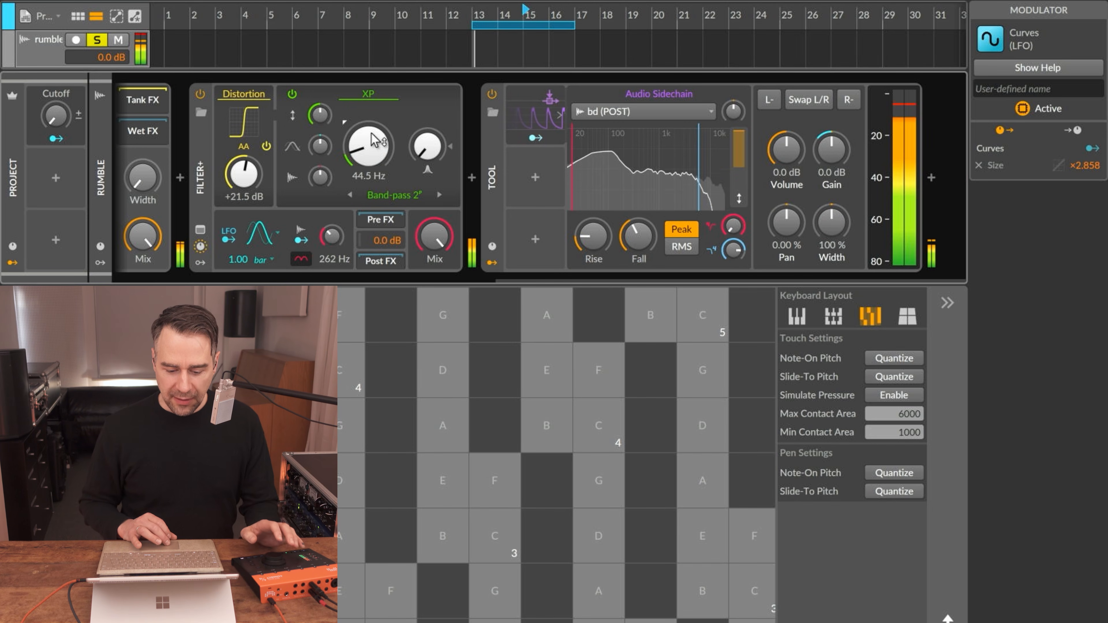
{"action": "left_click_drag", "start_coordinate": [368, 155], "coordinate": [368, 148]}
{"action": "scroll", "coordinate": [368, 151], "scroll_direction": "up", "scroll_amount": 10}
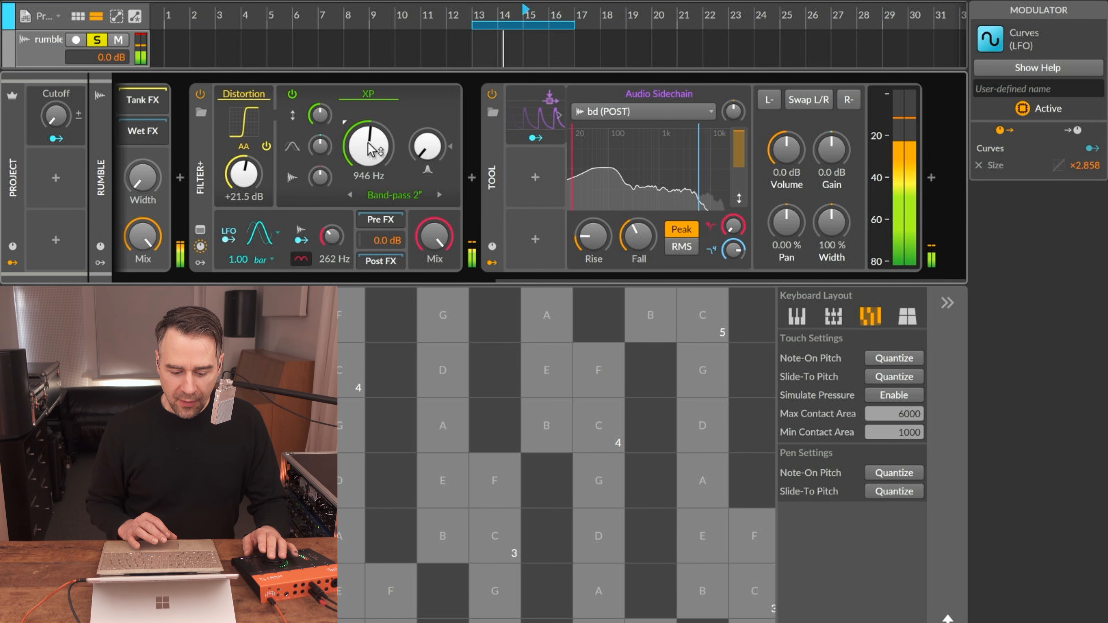
{"action": "scroll", "coordinate": [370, 150], "scroll_direction": "up", "scroll_amount": 12}
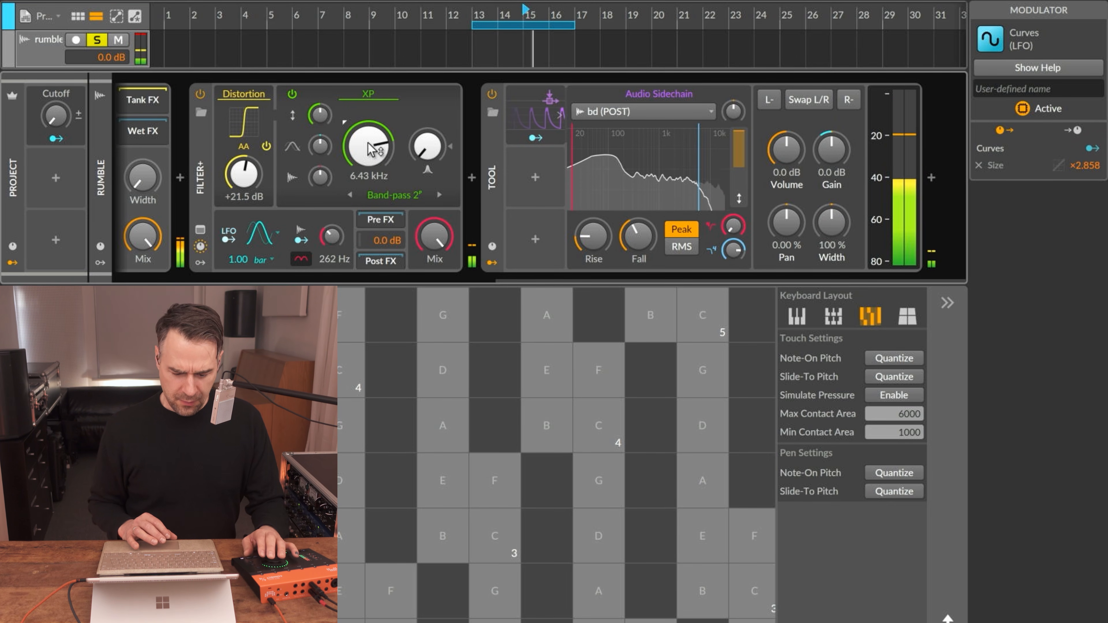
{"action": "scroll", "coordinate": [370, 151], "scroll_direction": "down", "scroll_amount": 20}
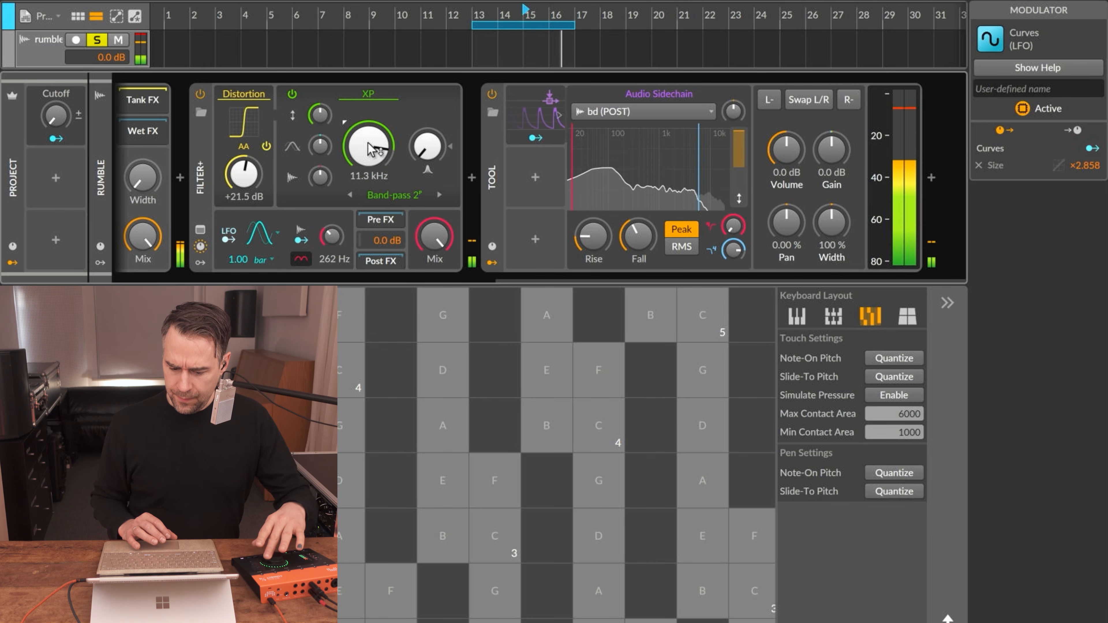
{"action": "scroll", "coordinate": [368, 148], "scroll_direction": "down", "scroll_amount": 10}
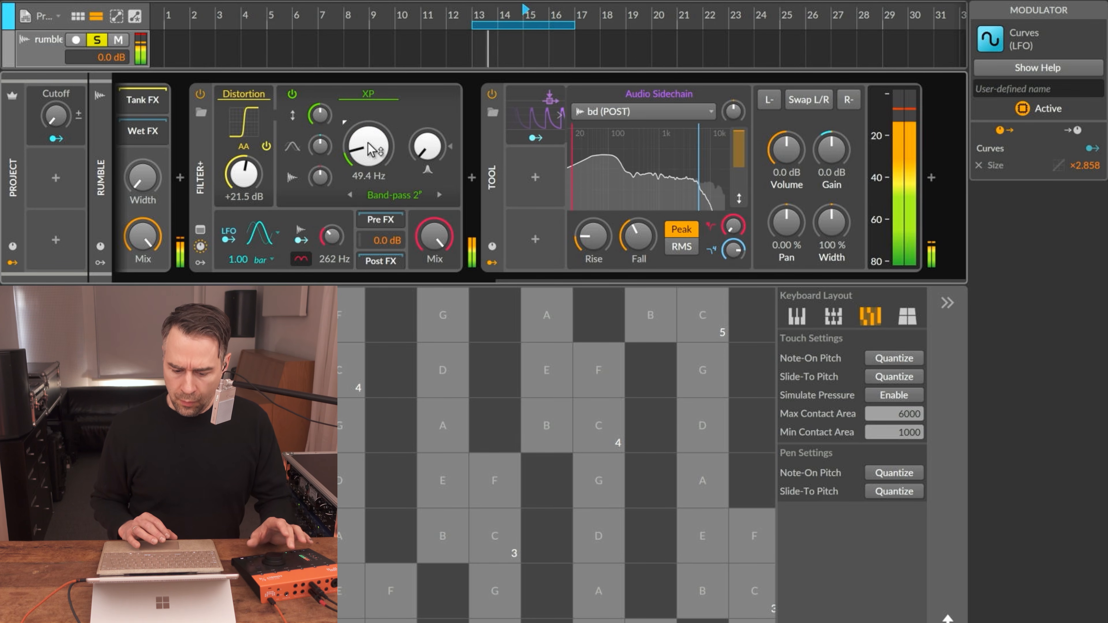
{"action": "scroll", "coordinate": [368, 143], "scroll_direction": "down", "scroll_amount": 1}
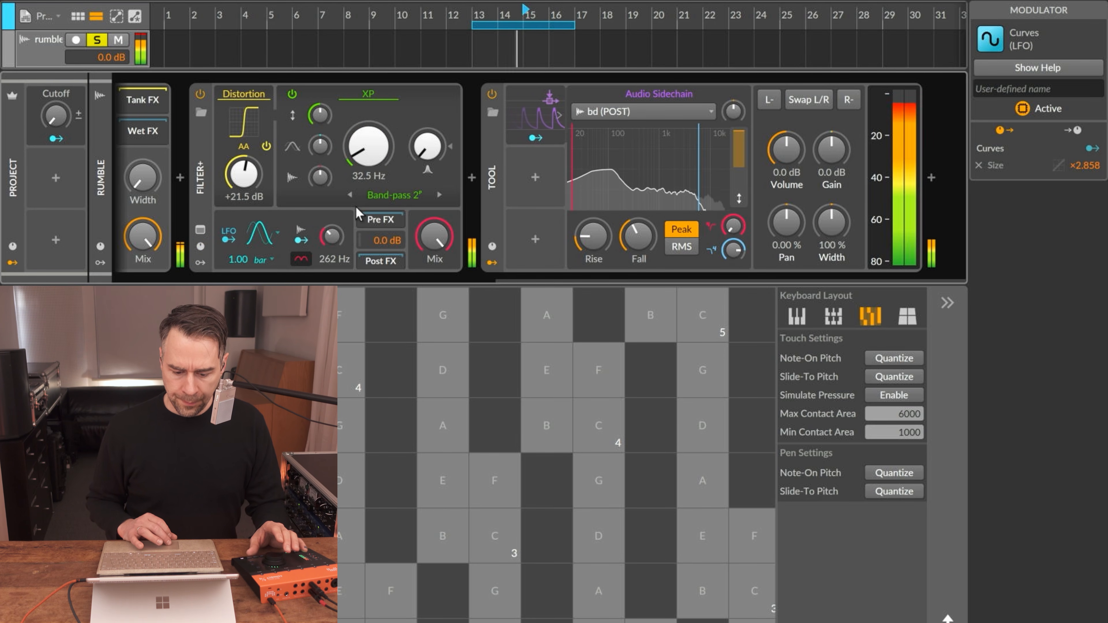
Switch the Filter+ XP filter to Low-pass 2, with a cutoff of 73.9 Hz and a Distortion drive of +9.7 dB.
{"action": "left_click", "coordinate": [395, 194]}
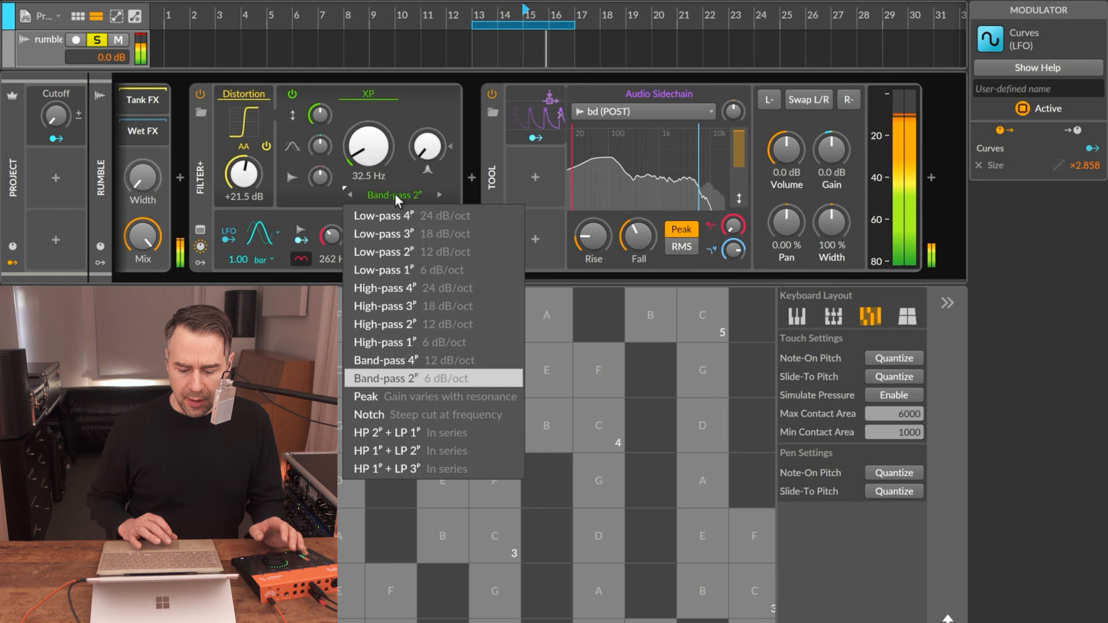
{"action": "left_click", "coordinate": [430, 255]}
{"action": "scroll", "coordinate": [364, 146], "scroll_direction": "up", "scroll_amount": 4}
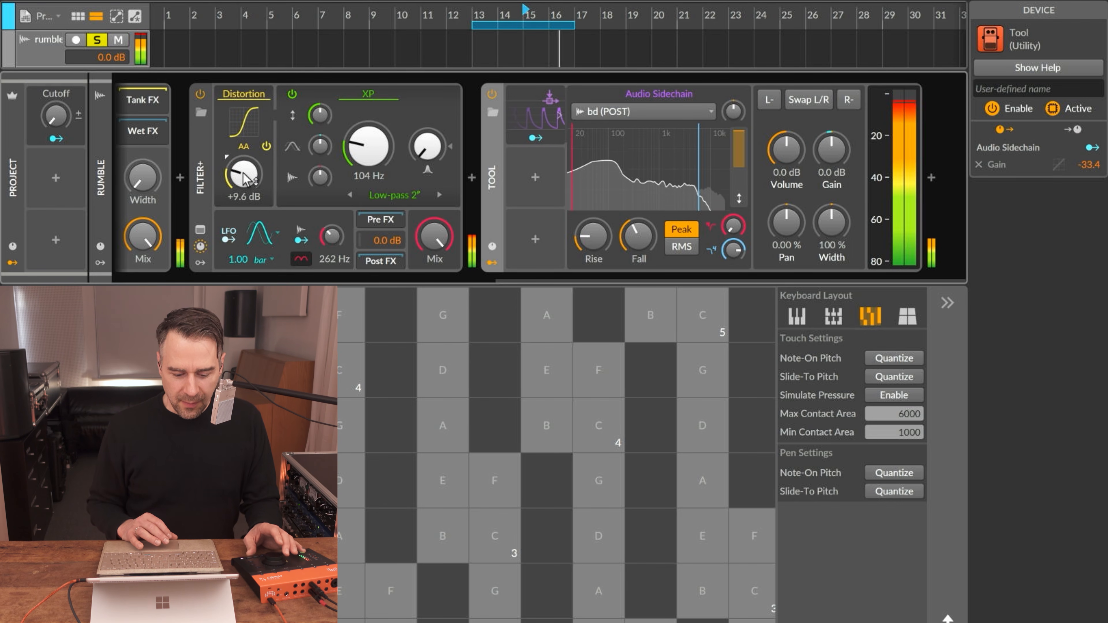
{"action": "scroll", "coordinate": [373, 145], "scroll_direction": "down", "scroll_amount": 1}
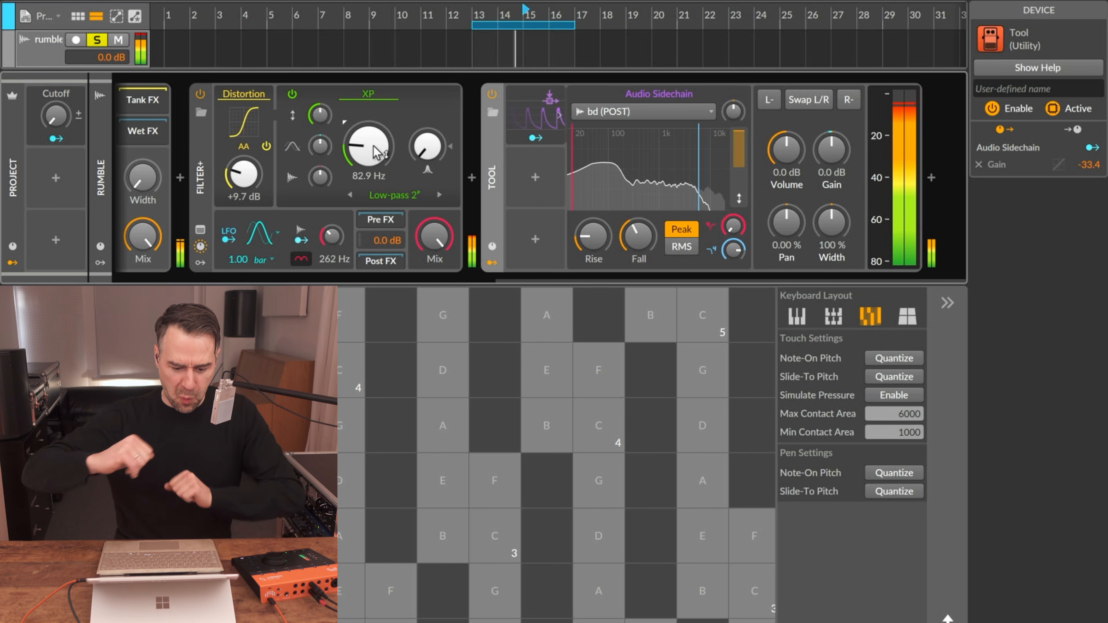
{"action": "scroll", "coordinate": [373, 145], "scroll_direction": "down", "scroll_amount": 1}
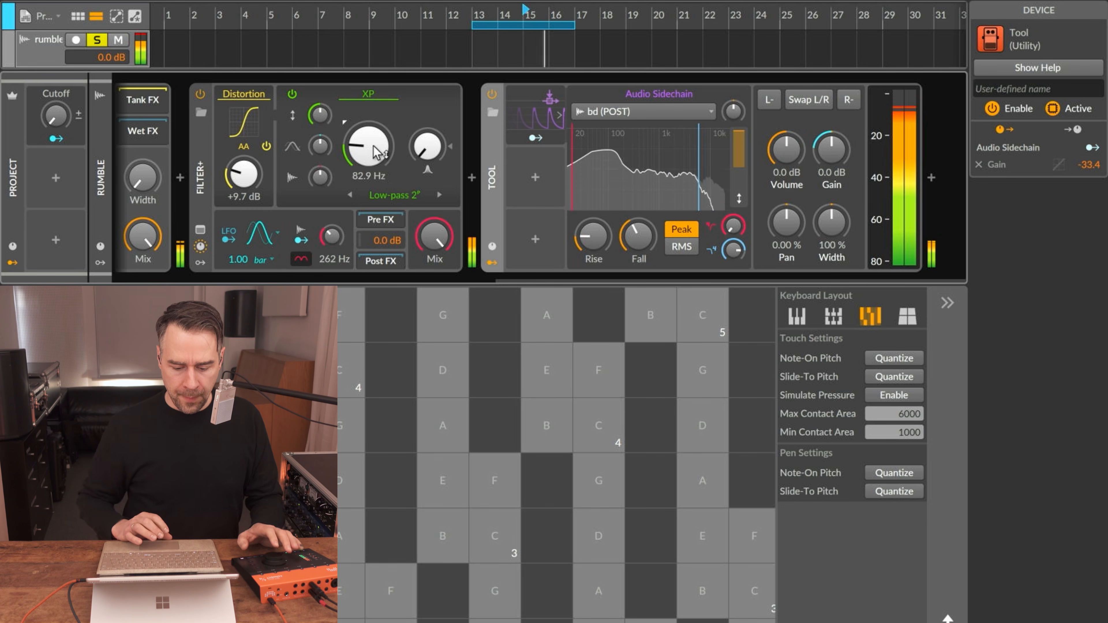
{"action": "scroll", "coordinate": [374, 145], "scroll_direction": "down", "scroll_amount": 1}
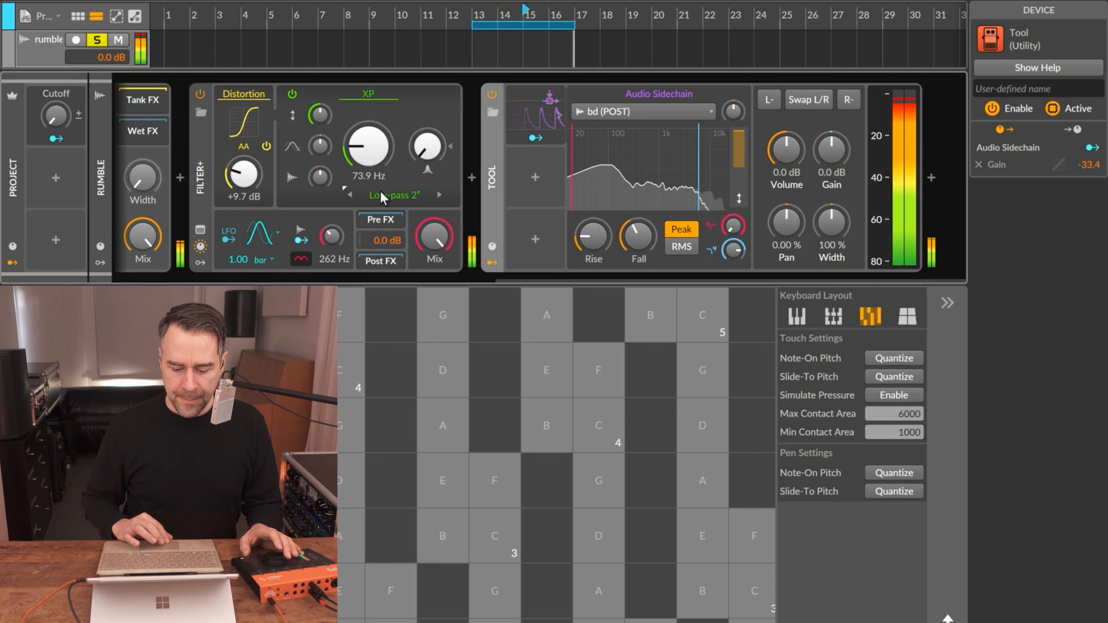
Return the XP filter to Band-pass 2 with a 66.4 Hz cutoff and raise the Distortion drive to +13.0 dB.
{"action": "left_click", "coordinate": [384, 195]}
{"action": "left_click", "coordinate": [430, 378]}
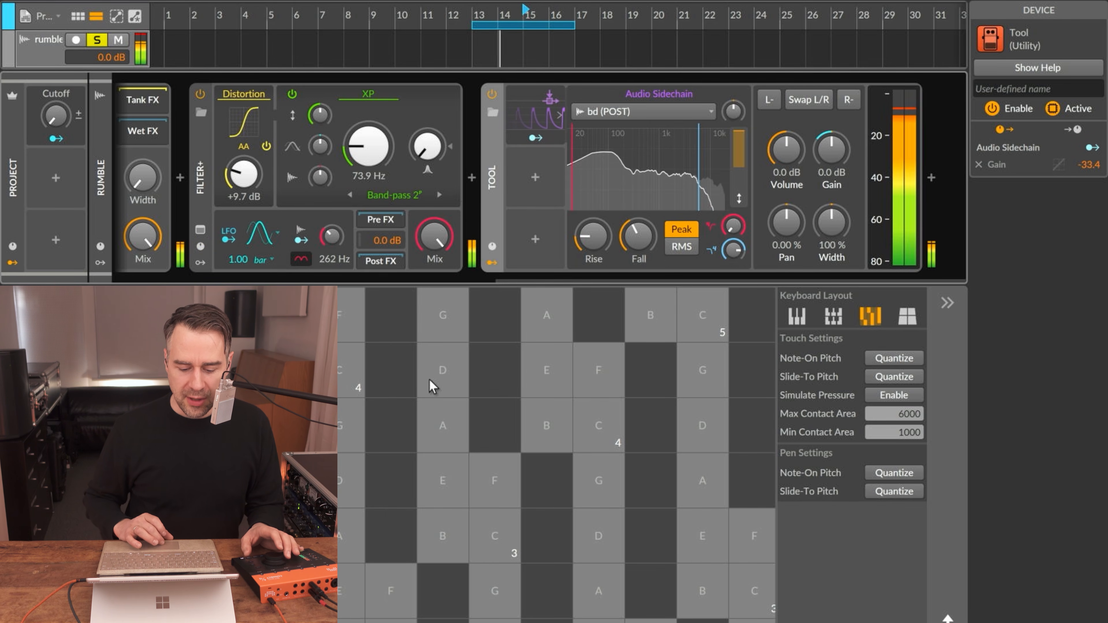
{"action": "scroll", "coordinate": [372, 155], "scroll_direction": "down", "scroll_amount": 2}
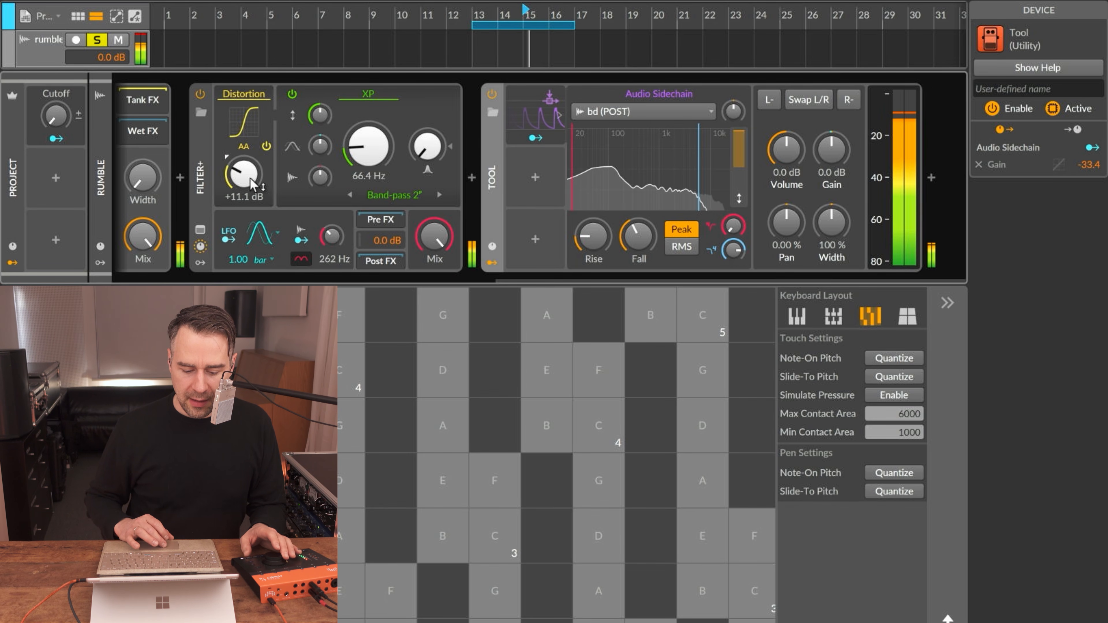
Map the Curves modulator to the Reverb's early Diffusion with a modulation amount of 100%.
{"action": "scroll", "coordinate": [252, 183], "scroll_direction": "left", "scroll_amount": 10}
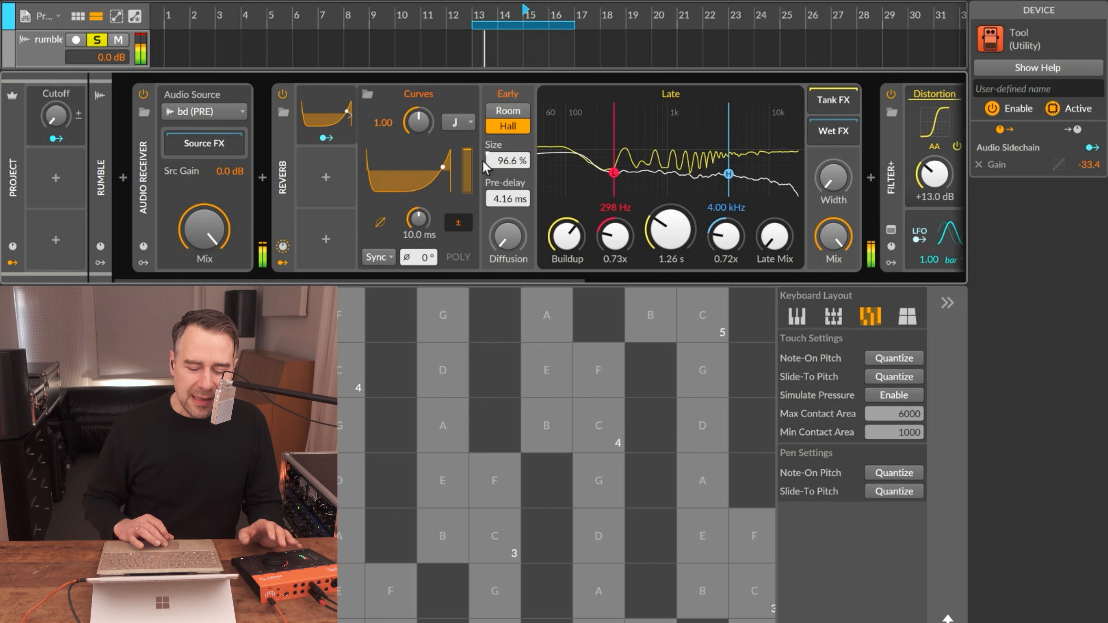
{"action": "left_click", "coordinate": [327, 138]}
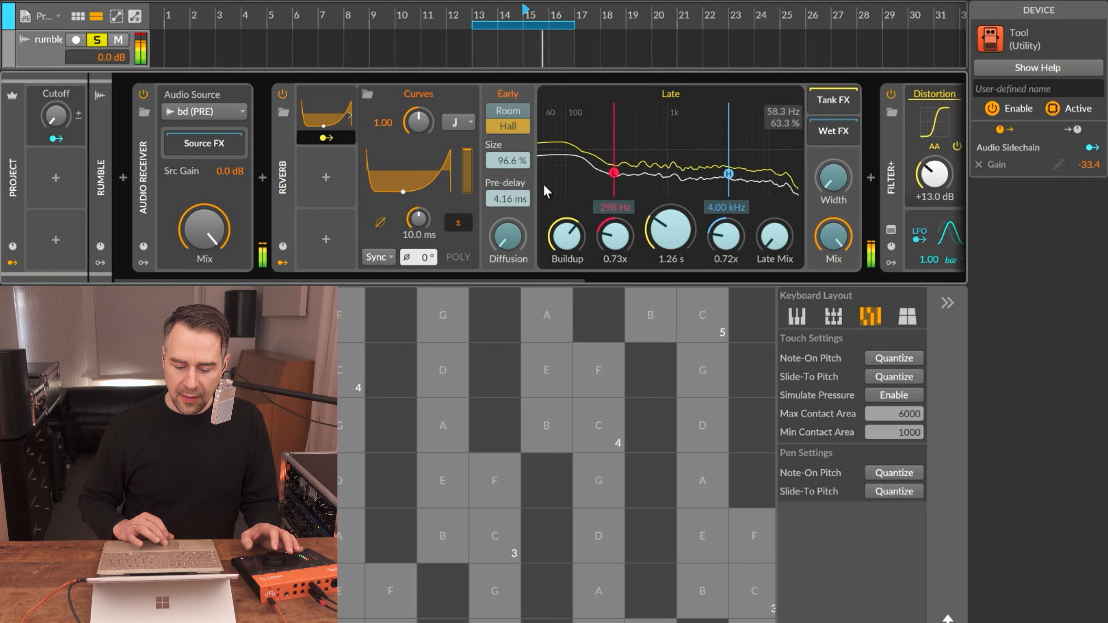
{"action": "left_click", "coordinate": [505, 236]}
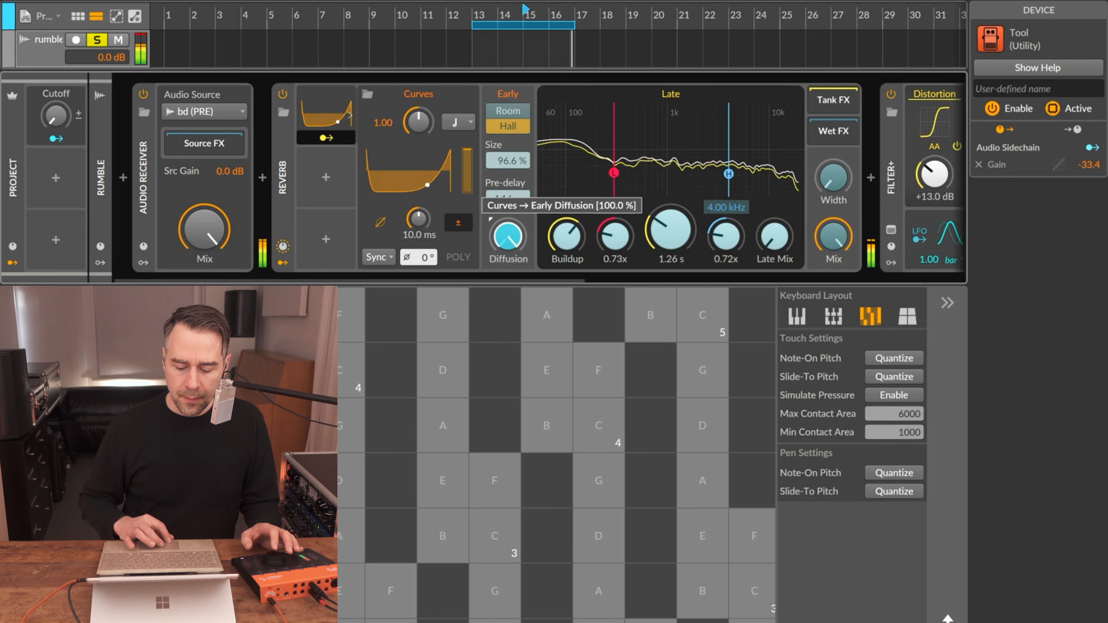
{"action": "left_click", "coordinate": [326, 137]}
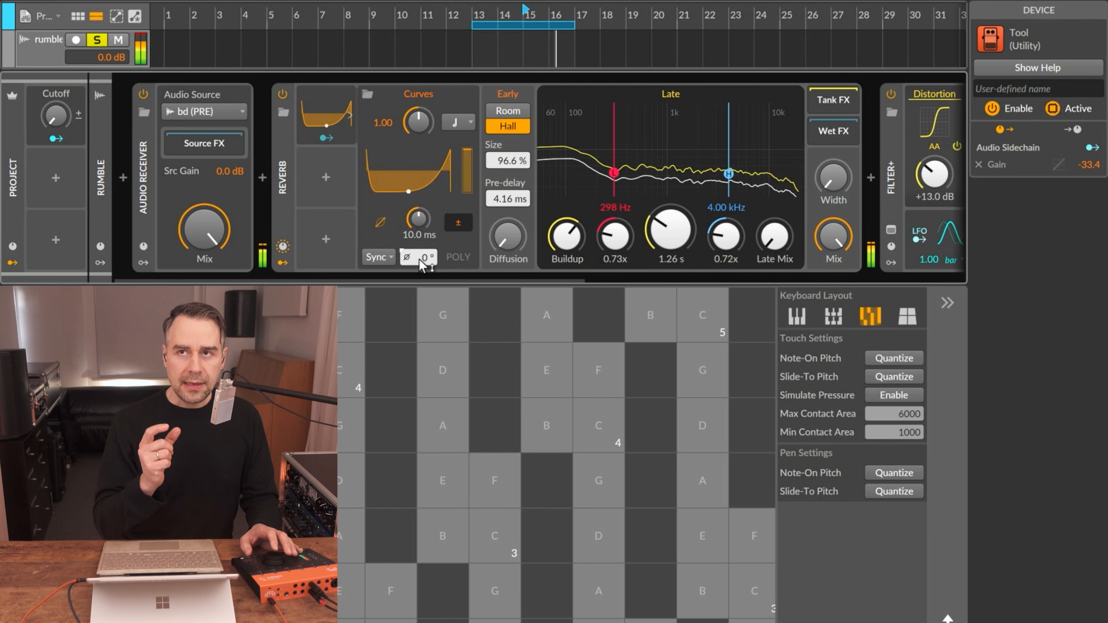
Set the Curves modulator's phase to 181°.
{"action": "scroll", "coordinate": [419, 262], "scroll_direction": "up", "scroll_amount": 15}
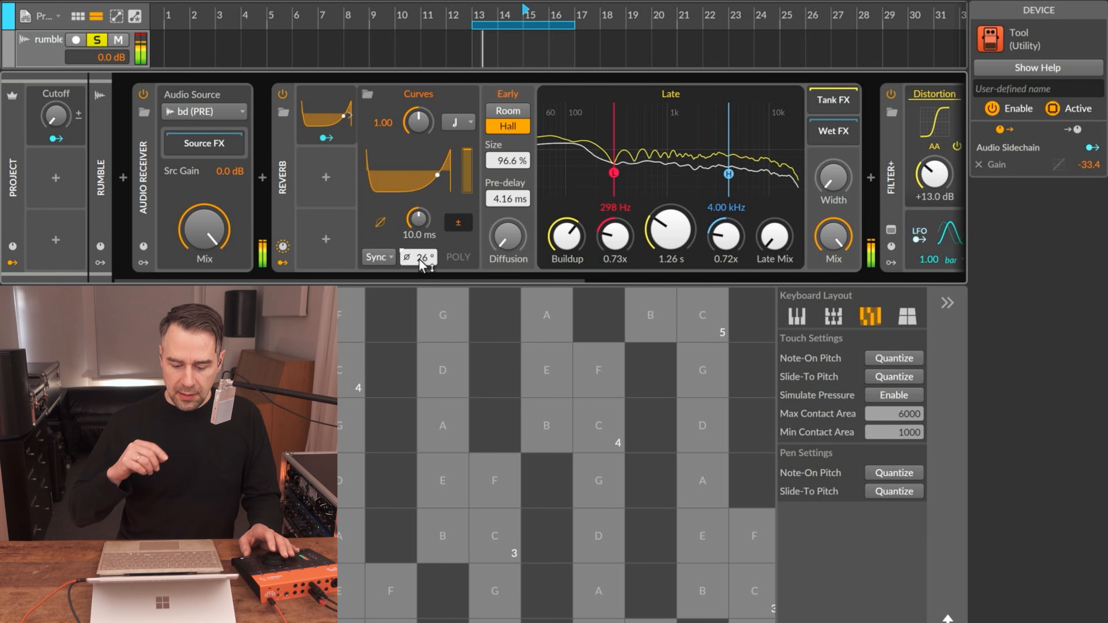
{"action": "scroll", "coordinate": [420, 262], "scroll_direction": "up", "scroll_amount": 12}
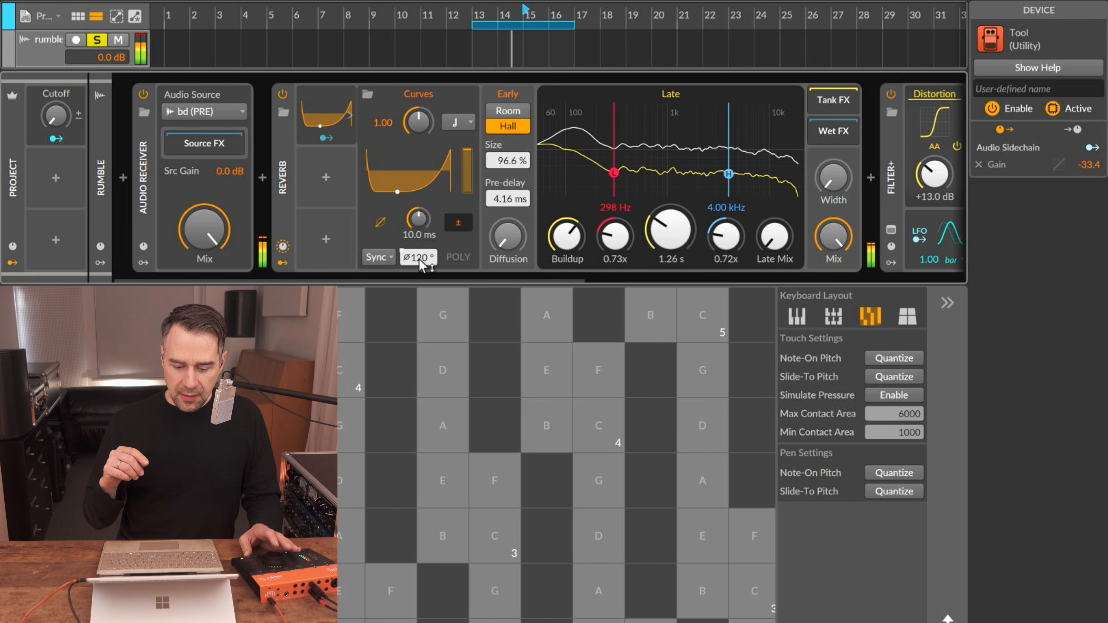
{"action": "scroll", "coordinate": [419, 259], "scroll_direction": "up", "scroll_amount": 8}
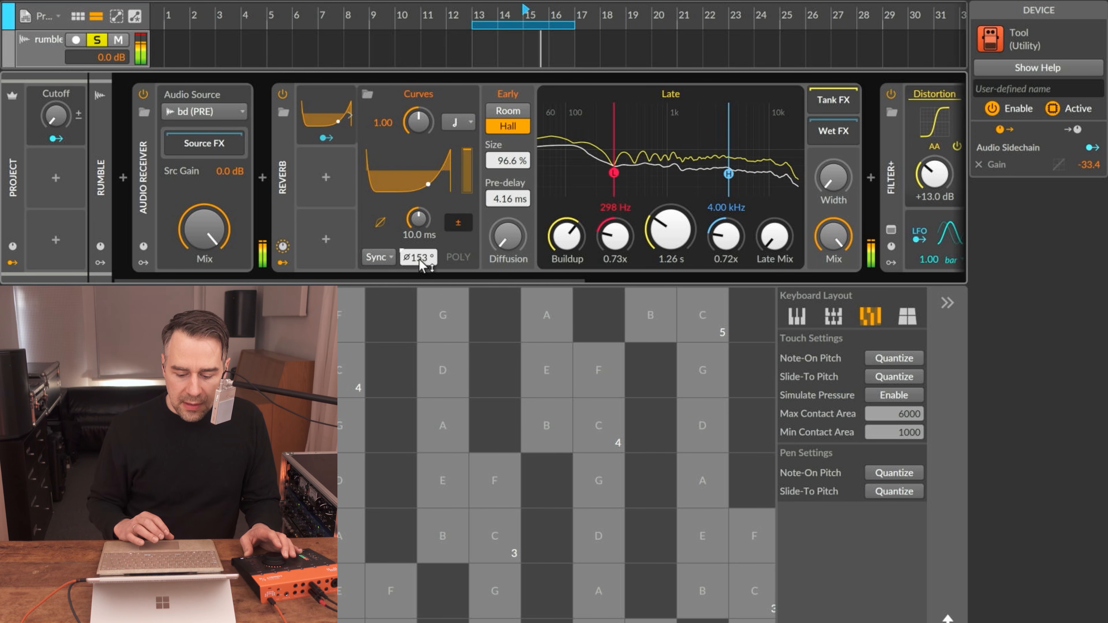
{"action": "scroll", "coordinate": [420, 262], "scroll_direction": "up", "scroll_amount": 6}
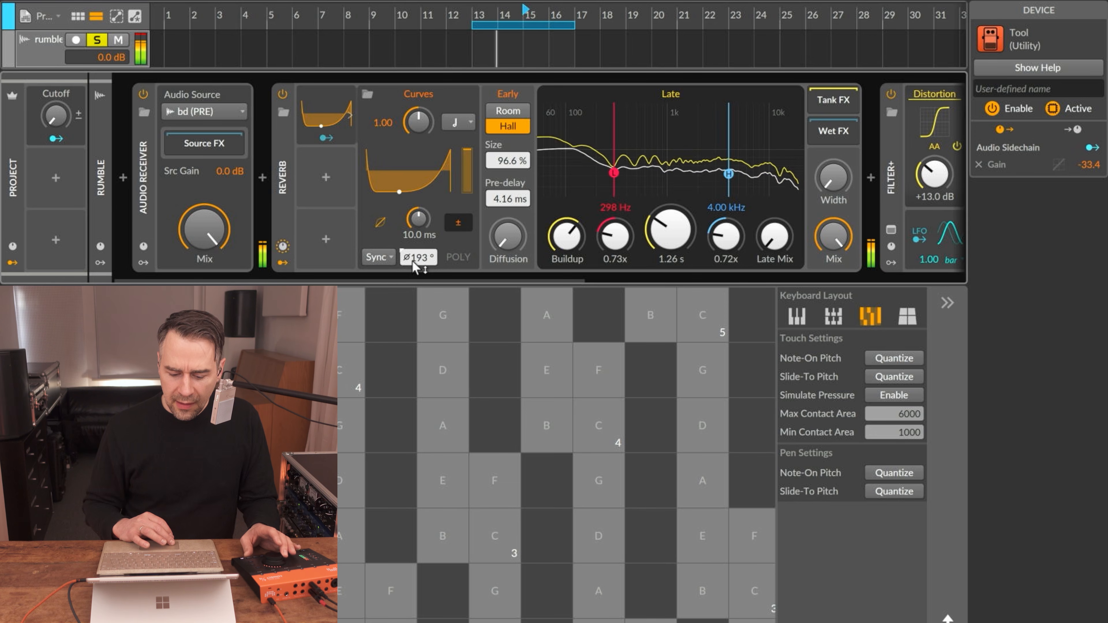
Raise the Filter+ cutoff to 283 Hz and bypass the XP filter.
{"action": "scroll", "coordinate": [414, 267], "scroll_direction": "right", "scroll_amount": 10}
{"action": "scroll", "coordinate": [378, 147], "scroll_direction": "up", "scroll_amount": 5}
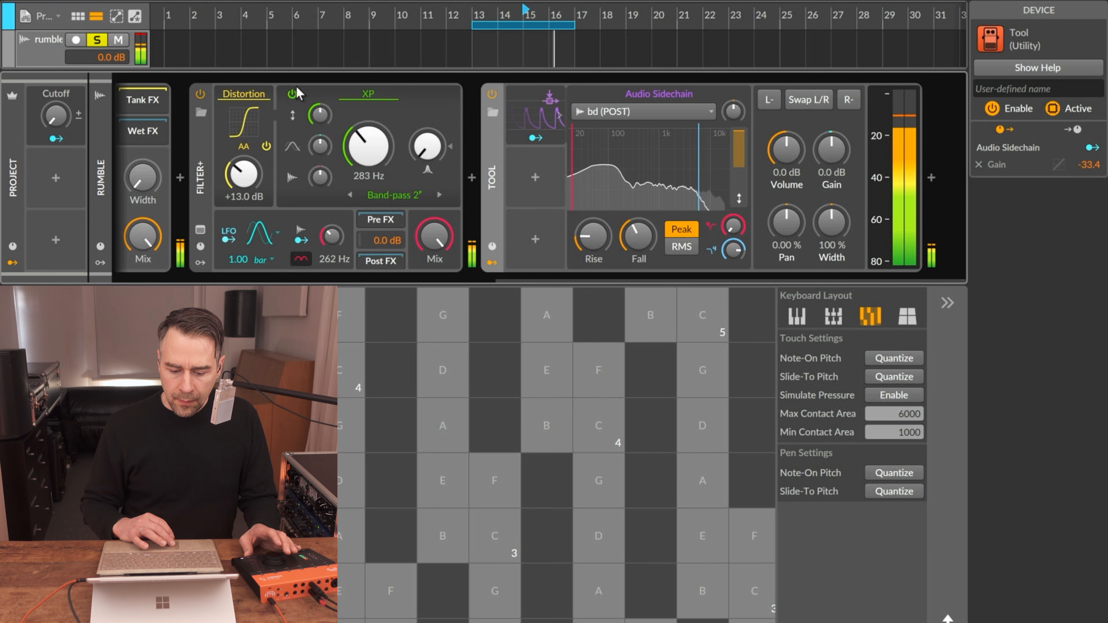
{"action": "left_click", "coordinate": [291, 94]}
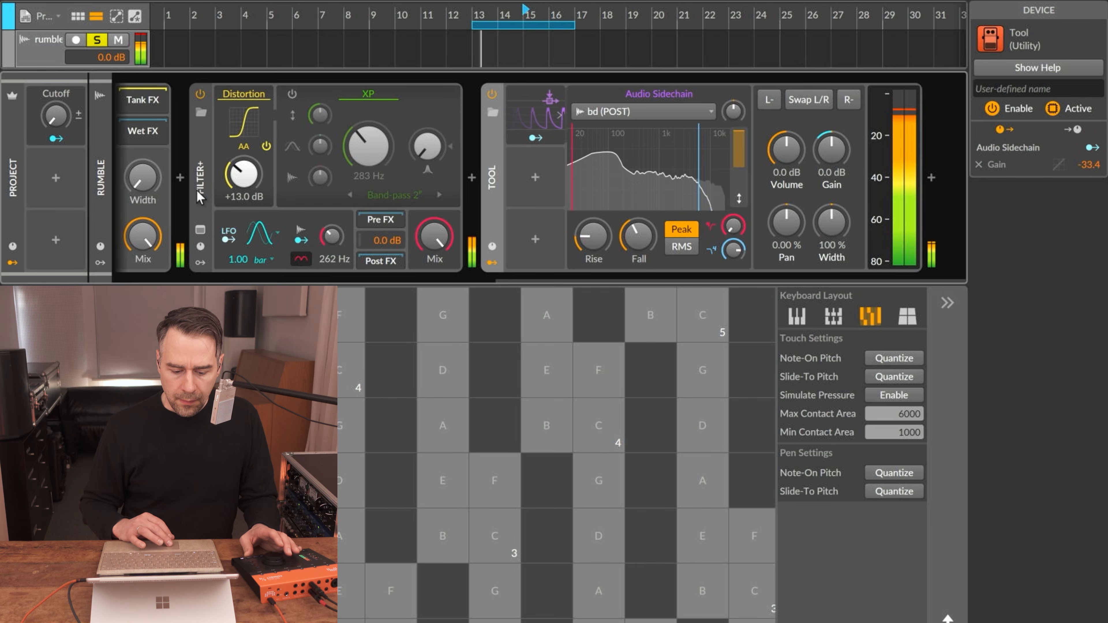
Adjust the Curves modulation of the Reverb's Diffusion and also map it to Late Mix, Buildup and Reverb Time, with Reverb Time at ×3.179.
{"action": "scroll", "coordinate": [200, 197], "scroll_direction": "left", "scroll_amount": 10}
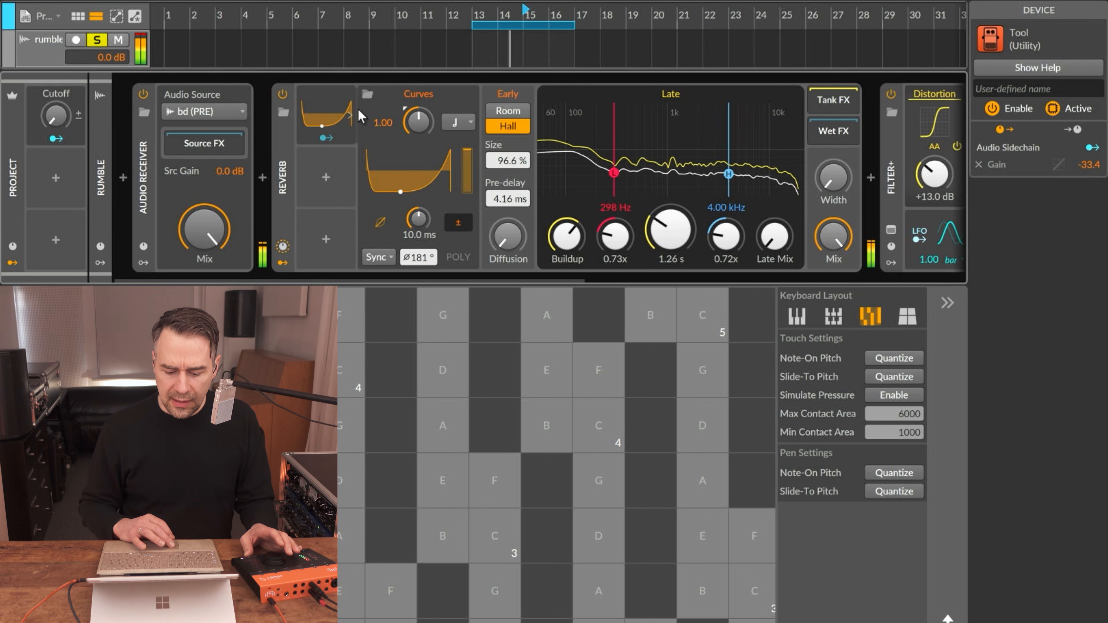
{"action": "left_click", "coordinate": [327, 137]}
{"action": "left_click_drag", "start_coordinate": [507, 247], "coordinate": [507, 231]}
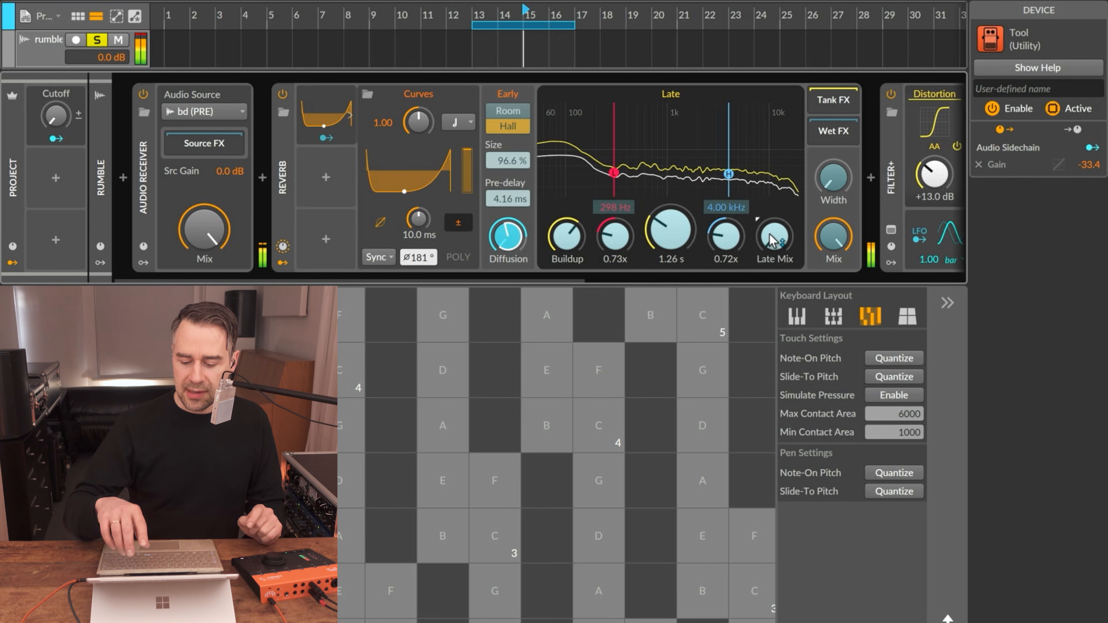
{"action": "left_click_drag", "start_coordinate": [772, 239], "coordinate": [772, 235]}
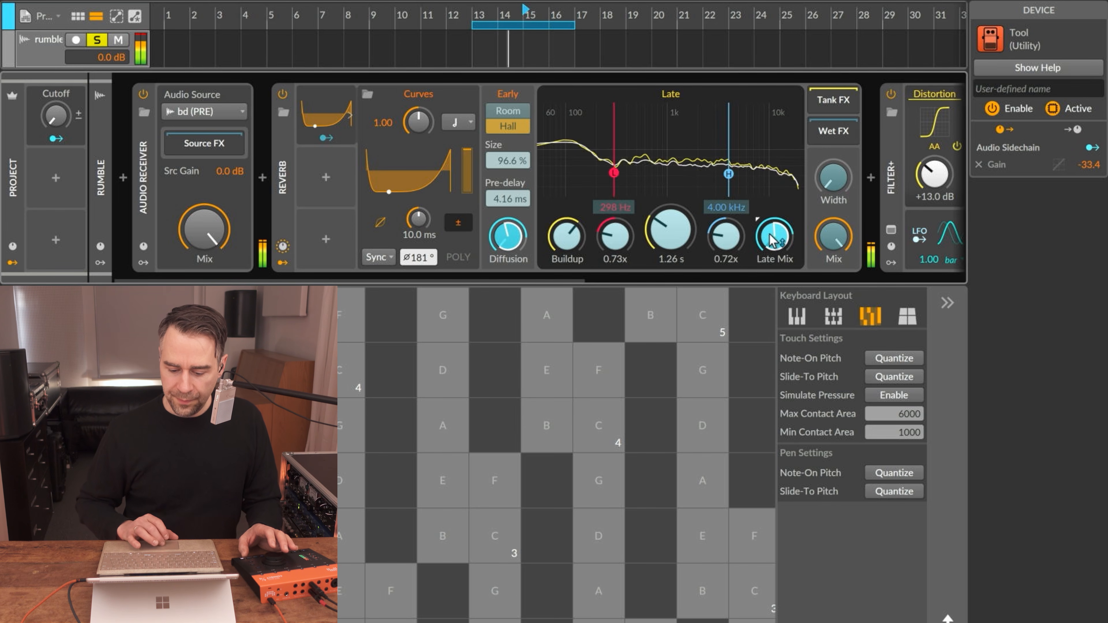
{"action": "mouse_move", "coordinate": [771, 239]}
{"action": "left_mouse_down"}
{"action": "mouse_move", "coordinate": [771, 271]}
{"action": "mouse_move", "coordinate": [773, 236]}
{"action": "left_mouse_up"}
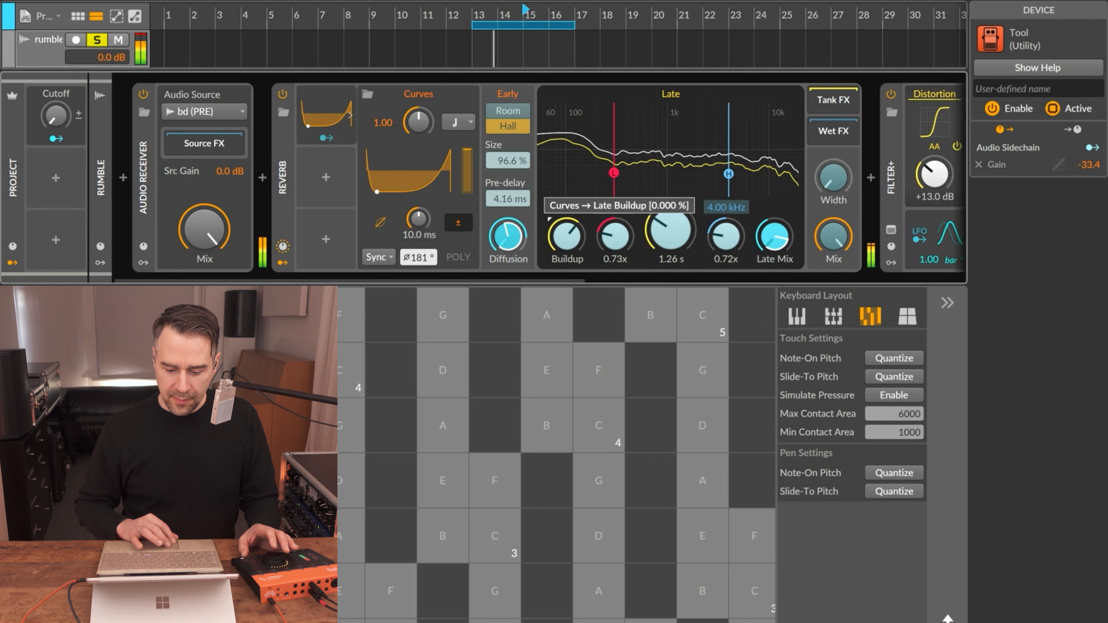
{"action": "left_click_drag", "start_coordinate": [683, 235], "coordinate": [684, 220]}
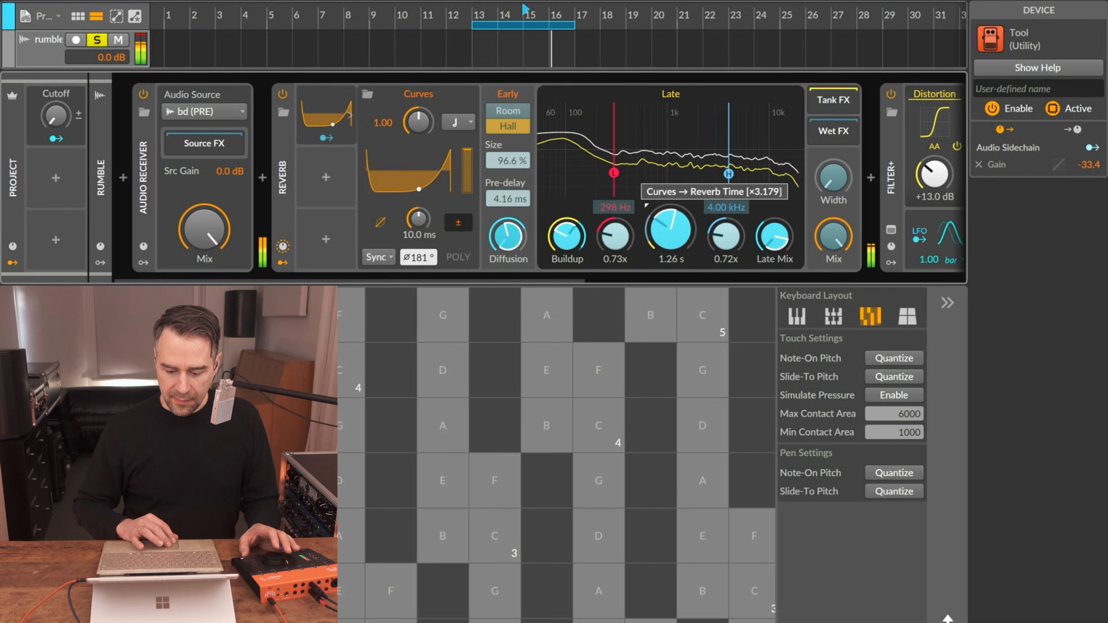
{"action": "left_click", "coordinate": [326, 138]}
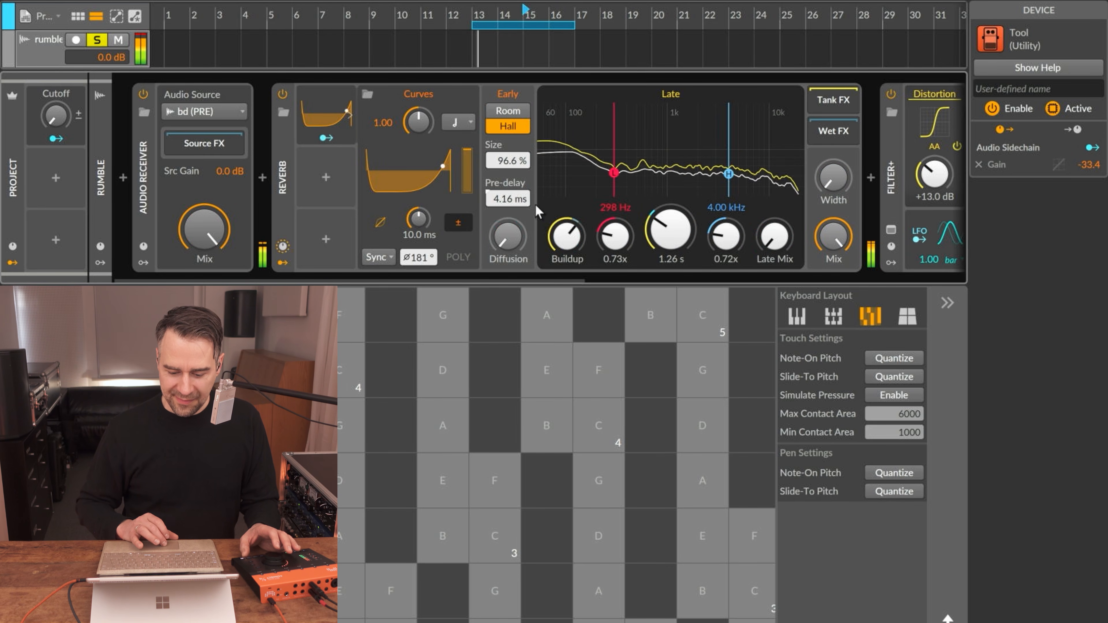
Re-enable the XP filter and replace the Filter+ Distortion waveshaper with Heat at a drive of +31.2 dB.
{"action": "scroll", "coordinate": [537, 222], "scroll_direction": "right", "scroll_amount": 5}
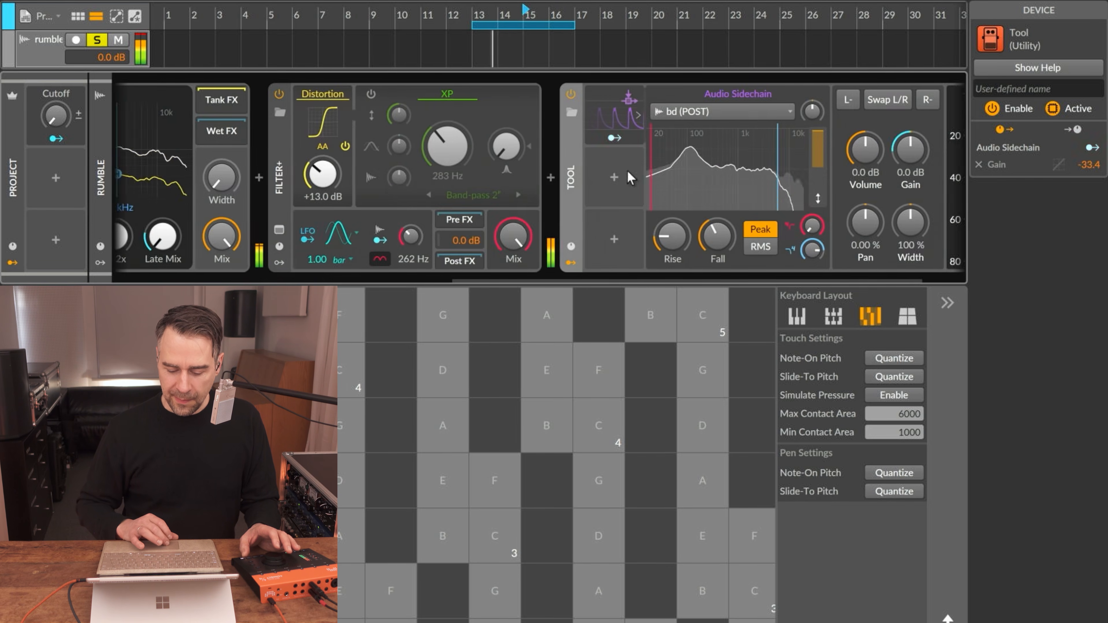
{"action": "left_click", "coordinate": [371, 95]}
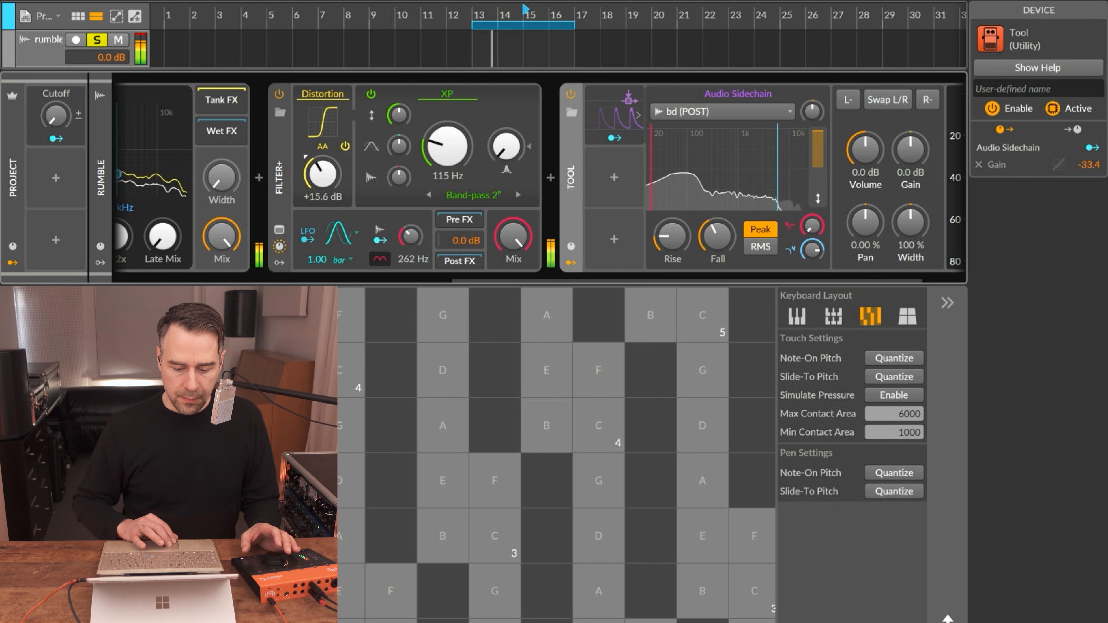
{"action": "left_click", "coordinate": [320, 95]}
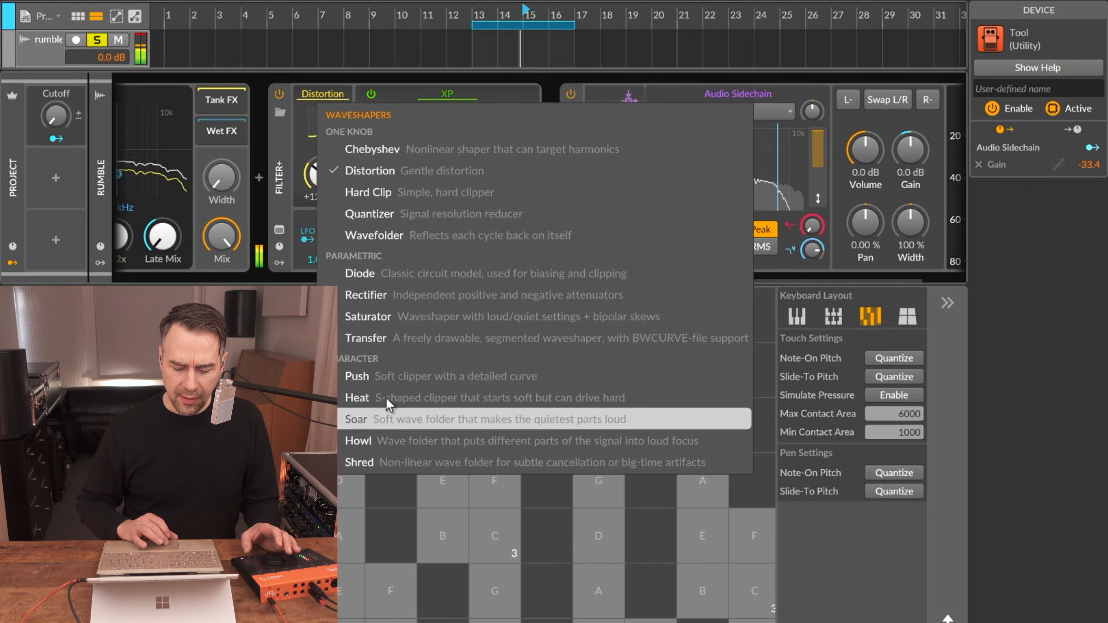
{"action": "left_click", "coordinate": [349, 465]}
{"action": "left_click_drag", "start_coordinate": [323, 170], "coordinate": [324, 144]}
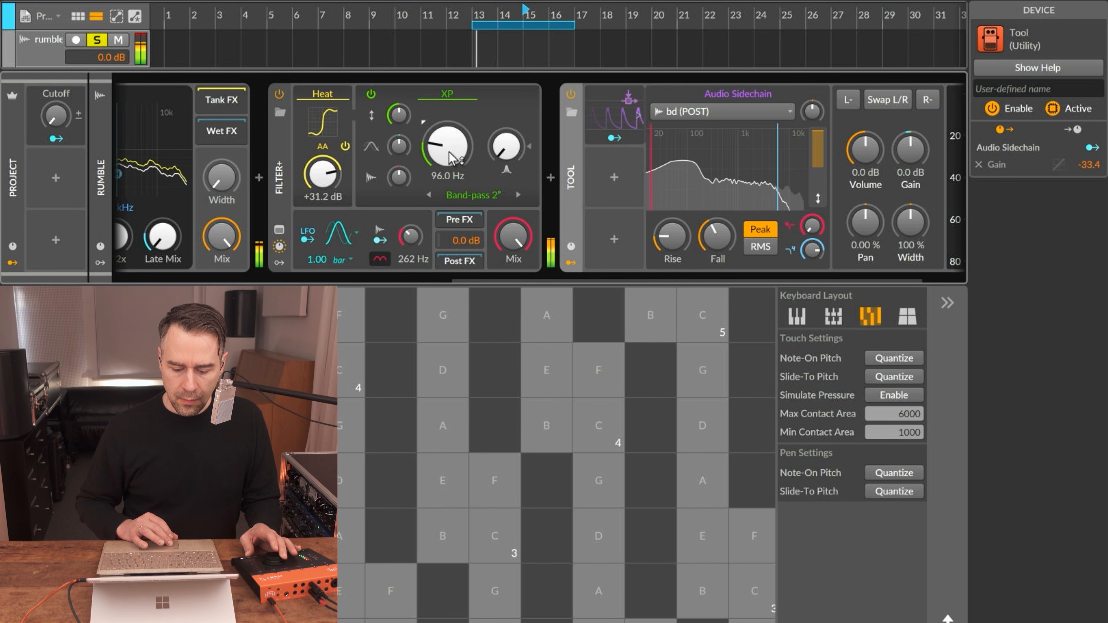
Switch the XP filter to Low-pass 2 with a cutoff of 285 Hz and lower the Heat drive to +16.2 dB.
{"action": "left_click", "coordinate": [476, 197]}
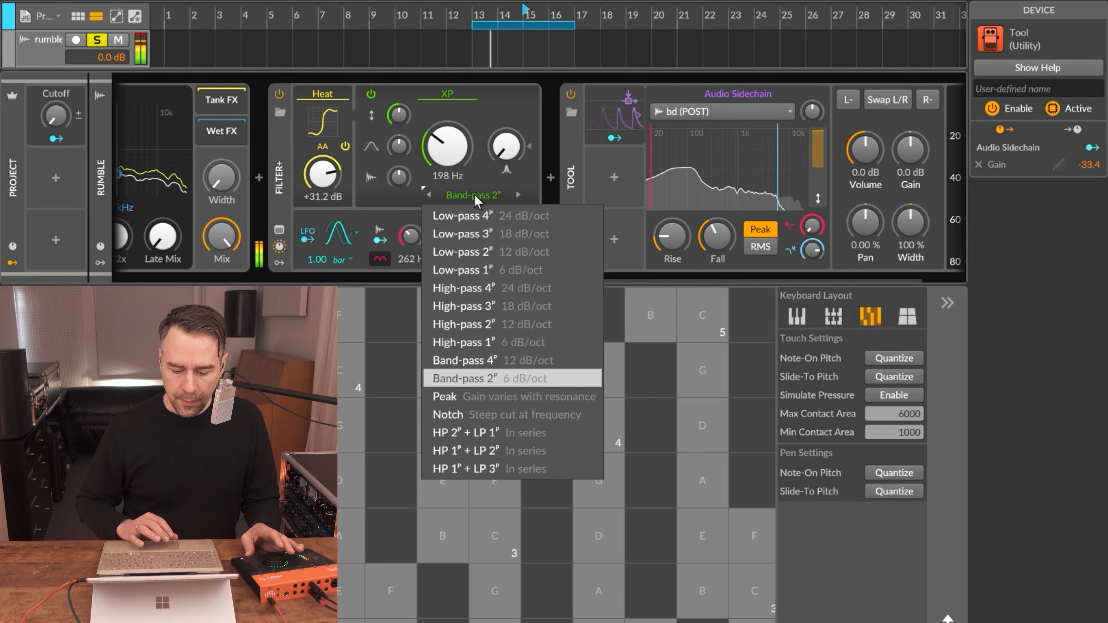
{"action": "left_click", "coordinate": [493, 252]}
{"action": "scroll", "coordinate": [450, 147], "scroll_direction": "up", "scroll_amount": 4}
{"action": "scroll", "coordinate": [325, 174], "scroll_direction": "down", "scroll_amount": 10}
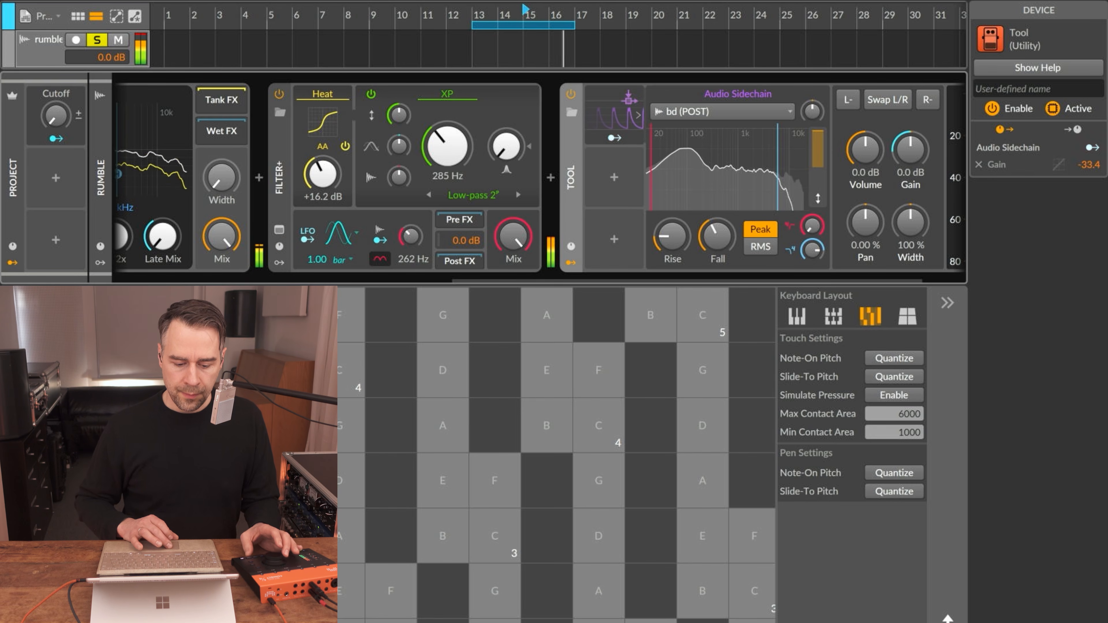
Unsolo the rumble track, unmute the perc group, and select the Phase-4 track.
{"action": "key", "text": "alt+1"}
{"action": "left_click", "coordinate": [102, 42]}
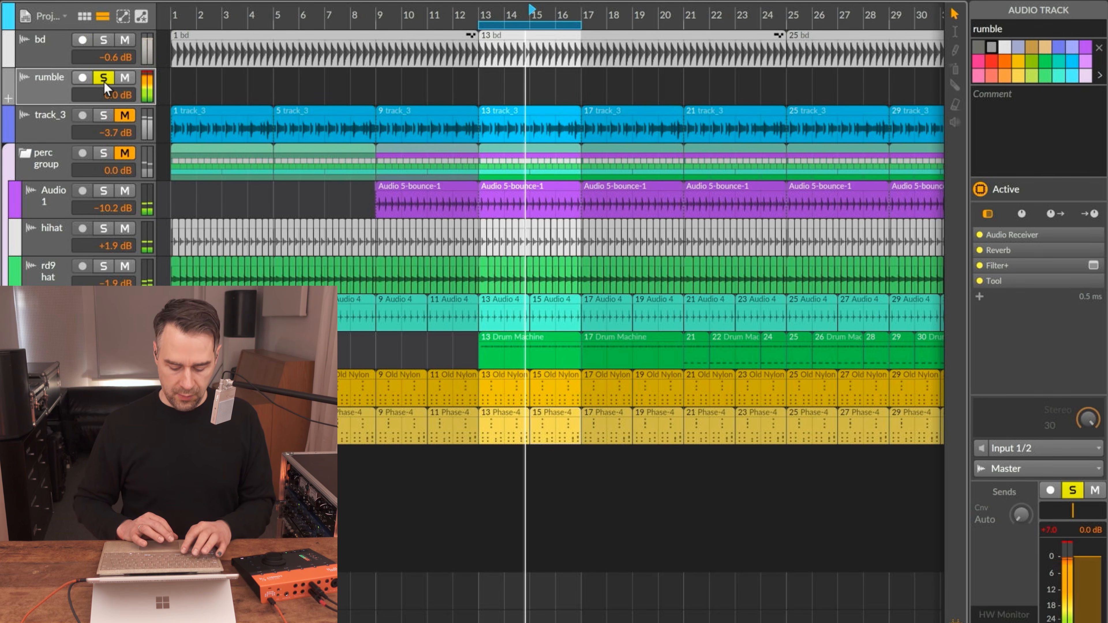
{"action": "key", "text": "alt+2"}
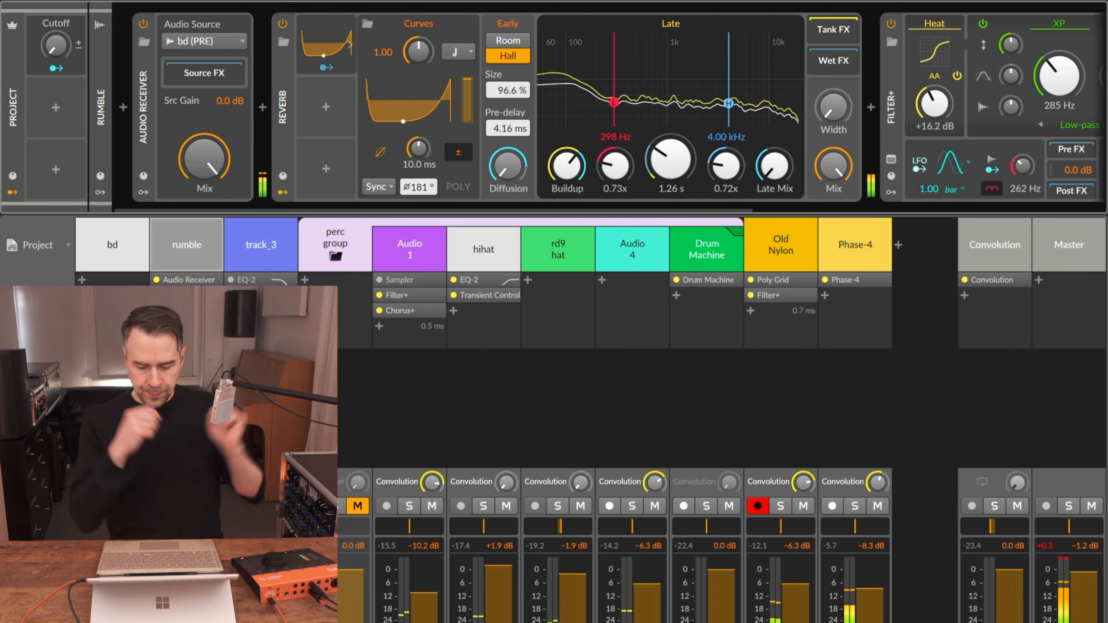
{"action": "left_click", "coordinate": [359, 503]}
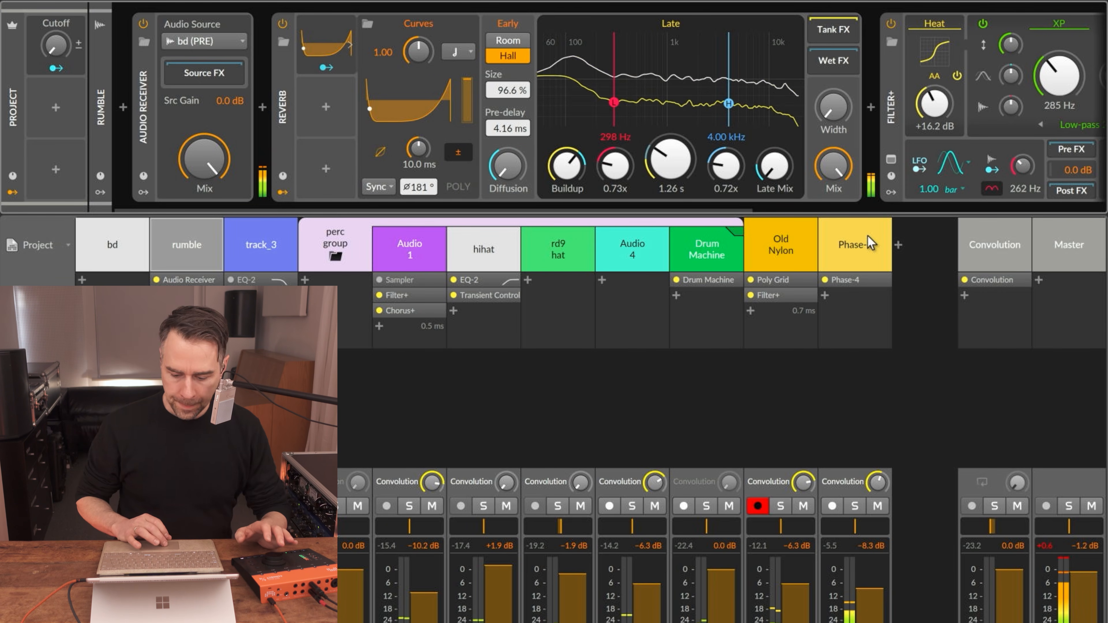
{"action": "left_click", "coordinate": [805, 241]}
{"action": "left_click", "coordinate": [854, 241]}
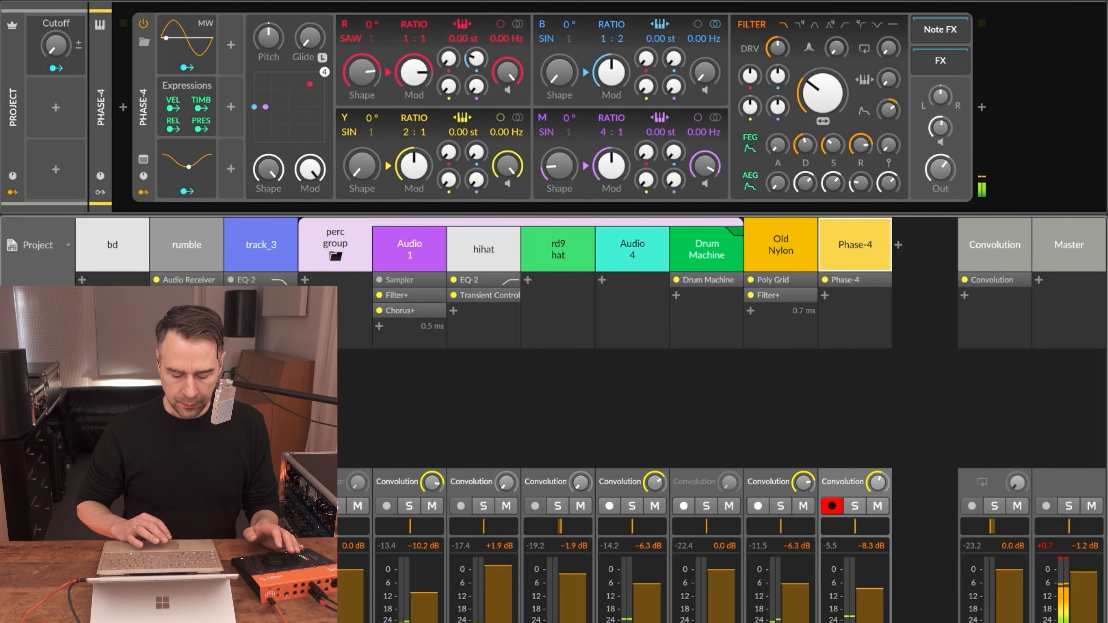
Load the Batman envelope shape into the Reverb's Curves modulator on the rumble track.
{"action": "left_click", "coordinate": [186, 239]}
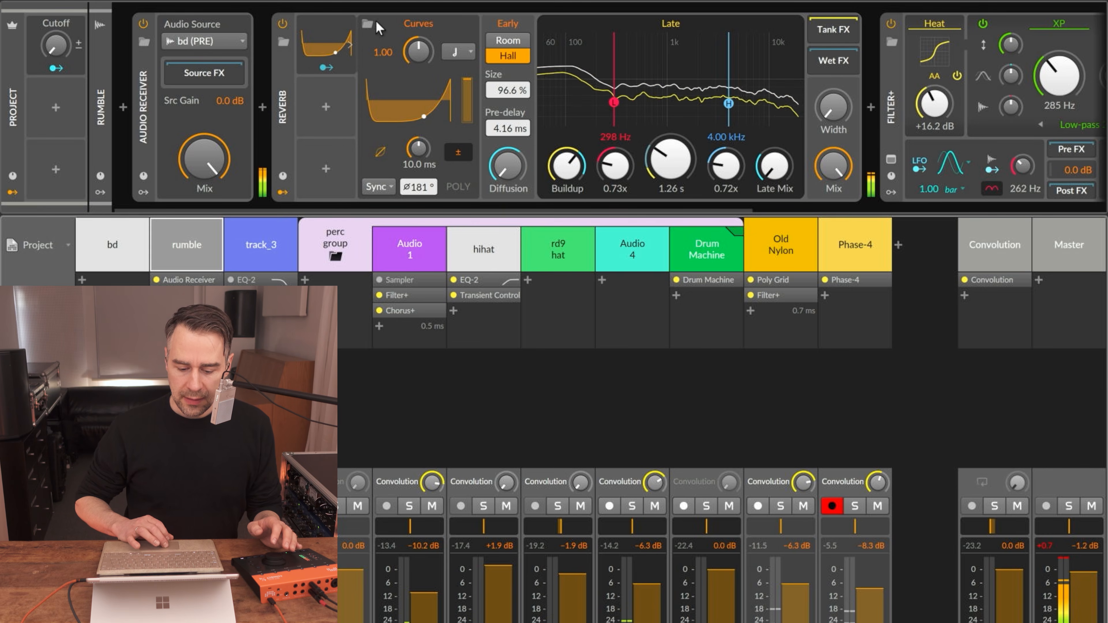
{"action": "left_click", "coordinate": [367, 25]}
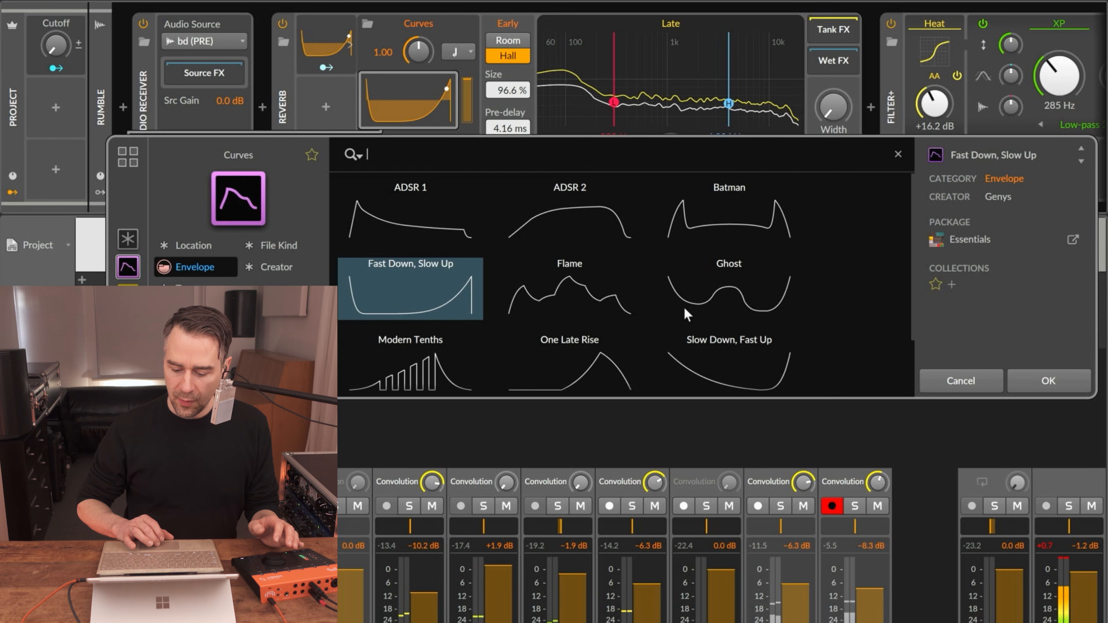
{"action": "left_click", "coordinate": [725, 299]}
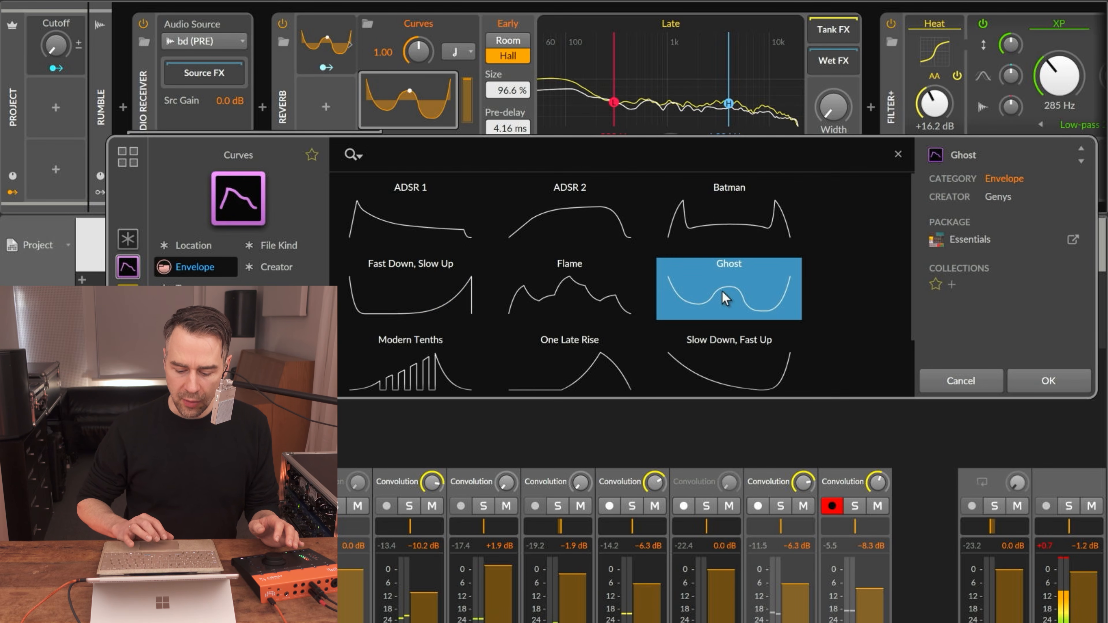
{"action": "double_click", "coordinate": [737, 213]}
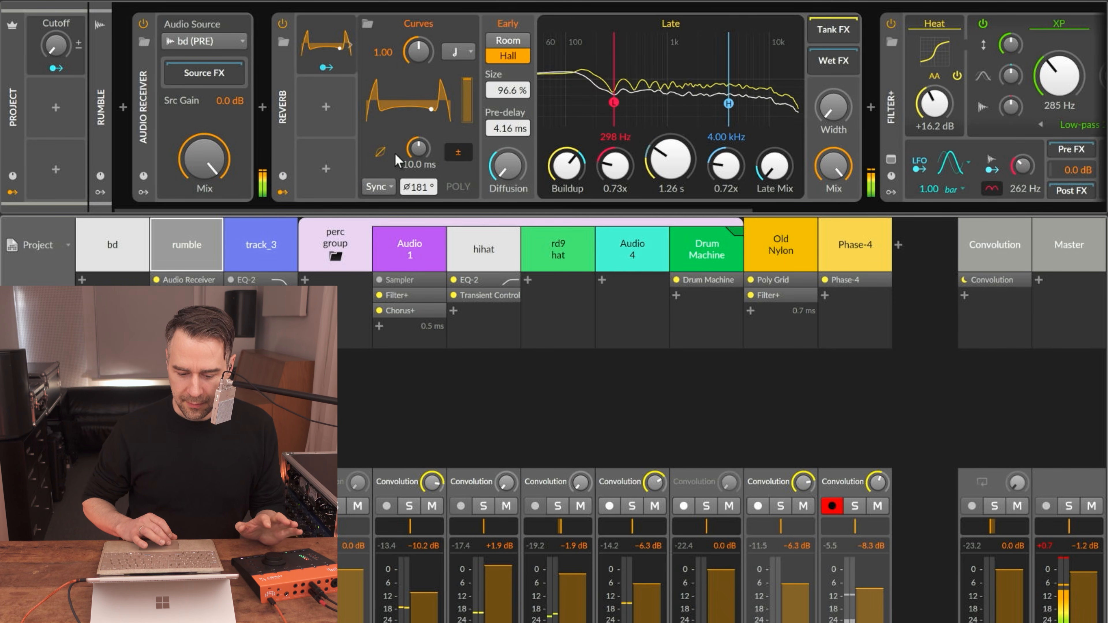
Remove the Curves modulation from the Reverb's Diffusion, Buildup, Reverb Time and Late Mix.
{"action": "left_click", "coordinate": [324, 68]}
{"action": "double_click", "coordinate": [514, 163]}
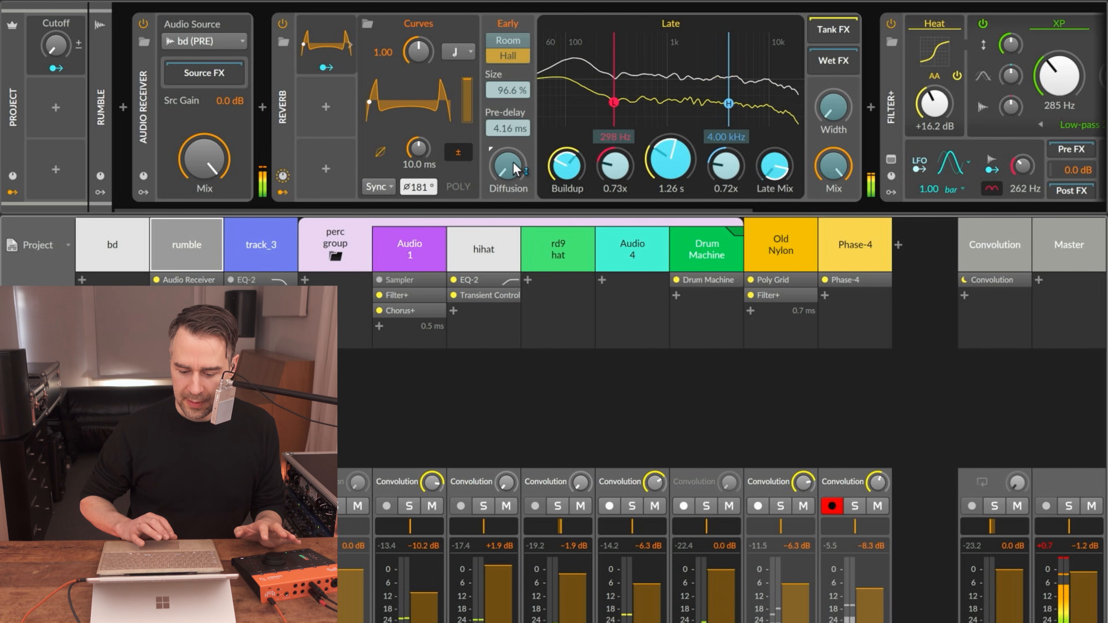
{"action": "double_click", "coordinate": [672, 162]}
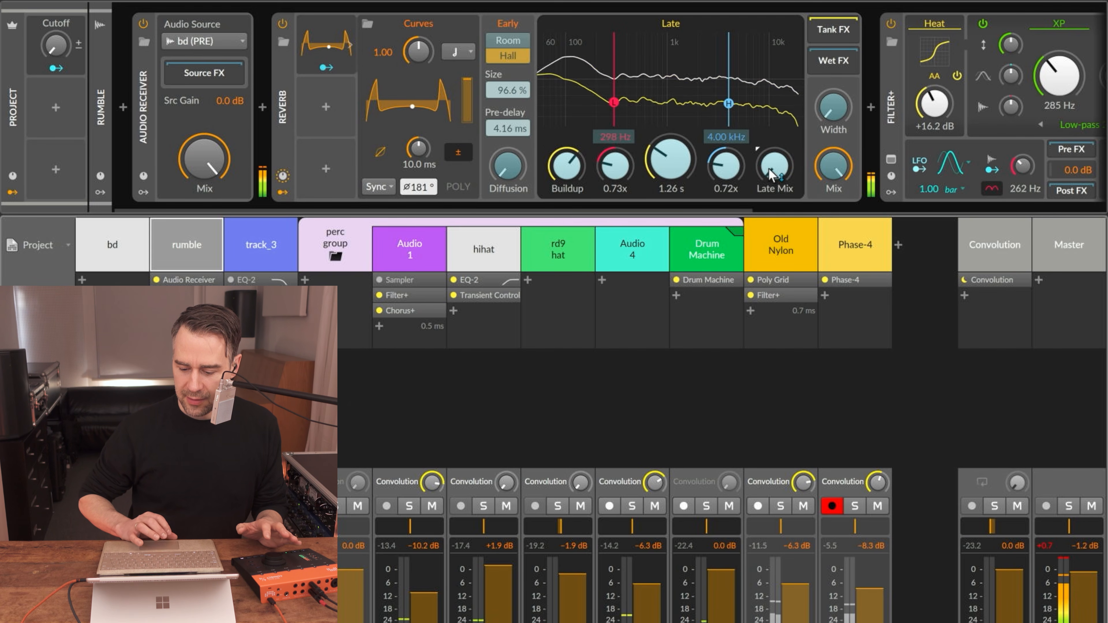
{"action": "left_click", "coordinate": [328, 68]}
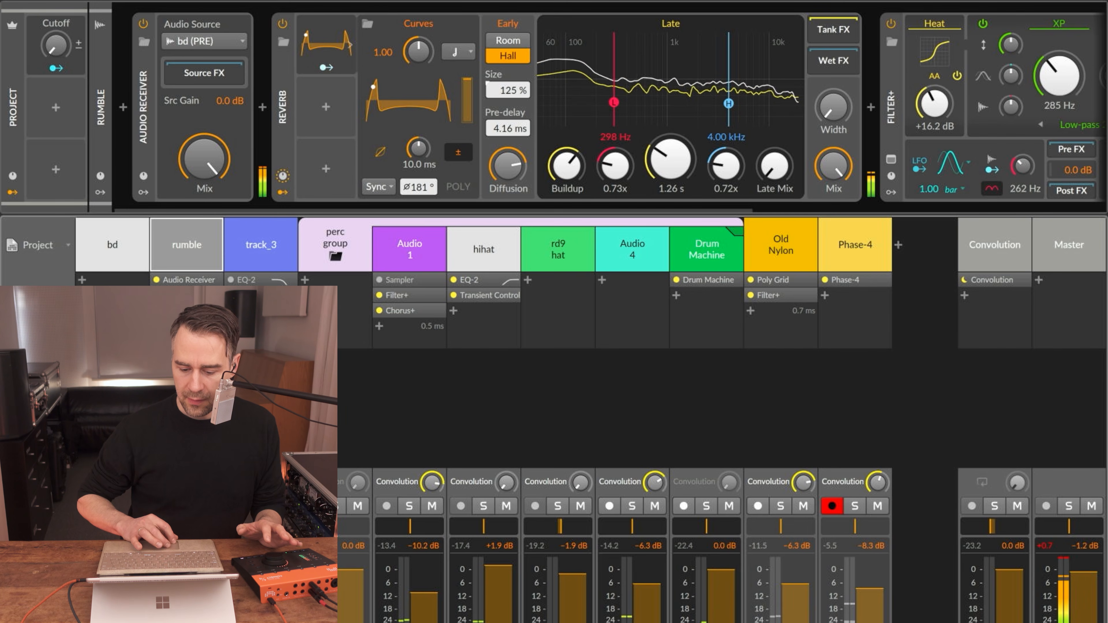
Map the Reverb's Curves modulator to Size and Width, and set the Filter+ cutoff to 289 Hz.
{"action": "left_click", "coordinate": [338, 70]}
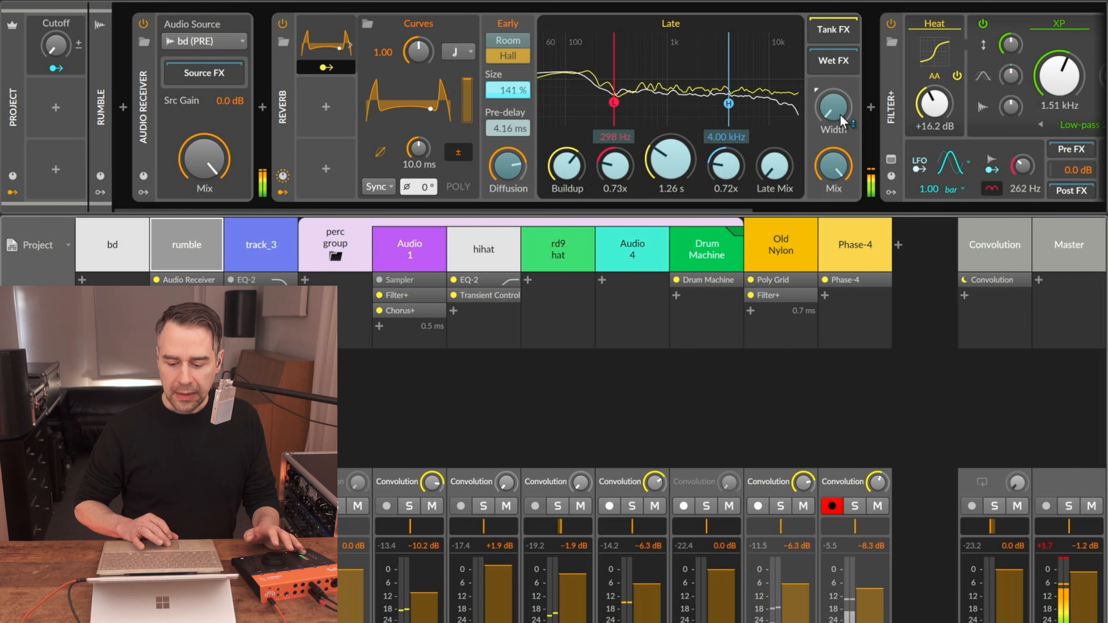
{"action": "left_click_drag", "start_coordinate": [834, 115], "coordinate": [832, 103]}
{"action": "left_click_drag", "start_coordinate": [1054, 71], "coordinate": [1053, 97]}
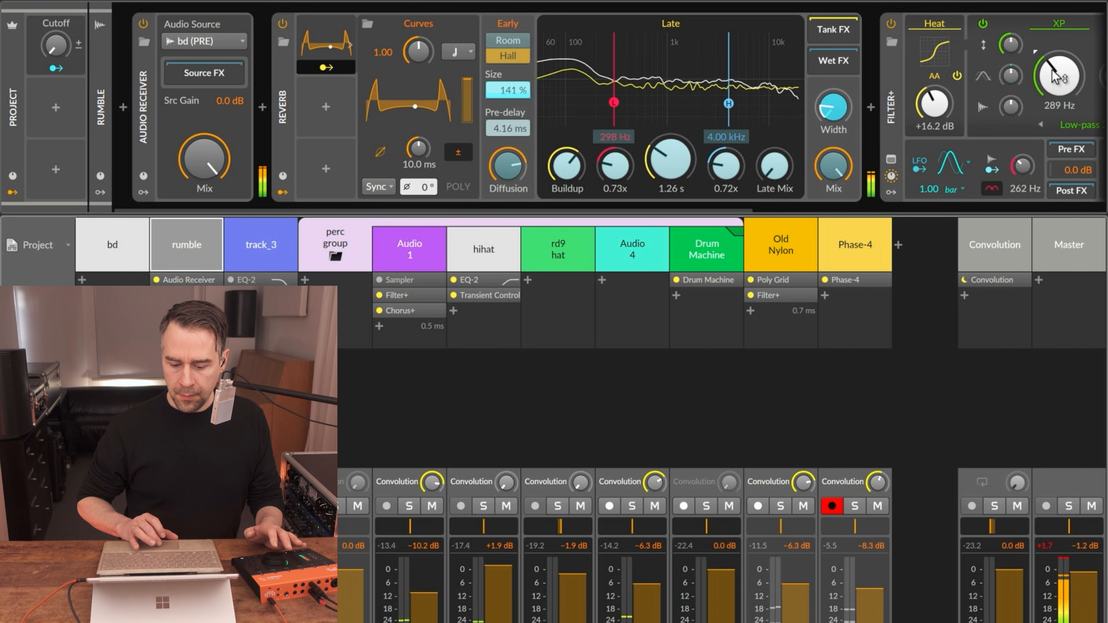
Copy the Curves modulator from the Reverb into Filter+.
{"action": "left_click", "coordinate": [323, 36]}
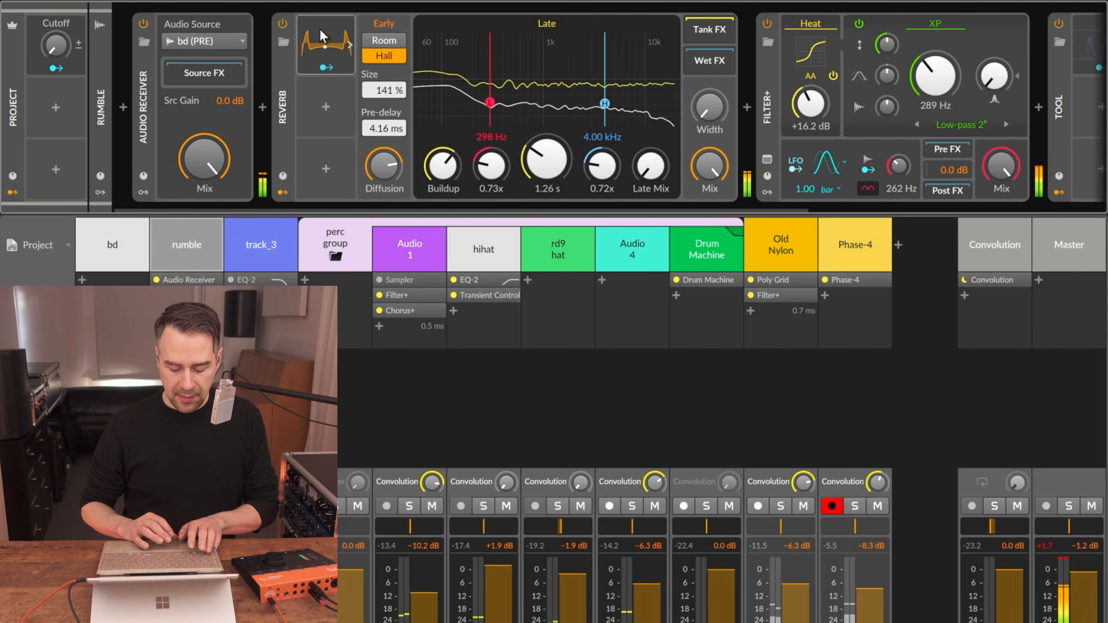
{"action": "left_click", "coordinate": [765, 193]}
{"action": "key", "text": "ctrl+v"}
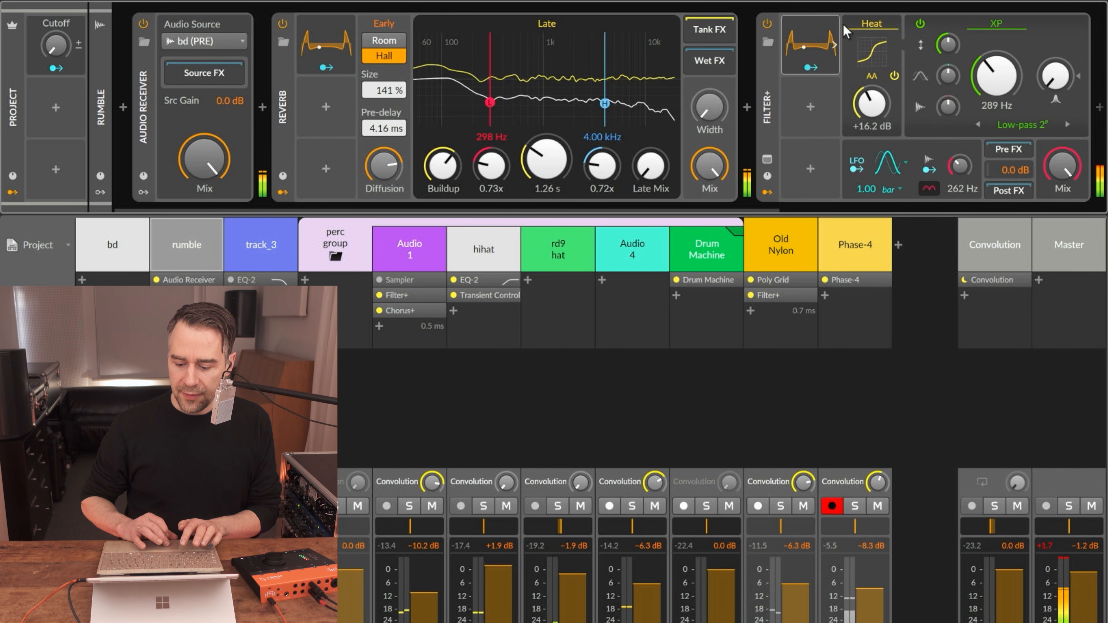
Map the copied Curves modulator to the Filter+ cutoff frequency with an amount of about 44 st.
{"action": "left_click", "coordinate": [809, 69]}
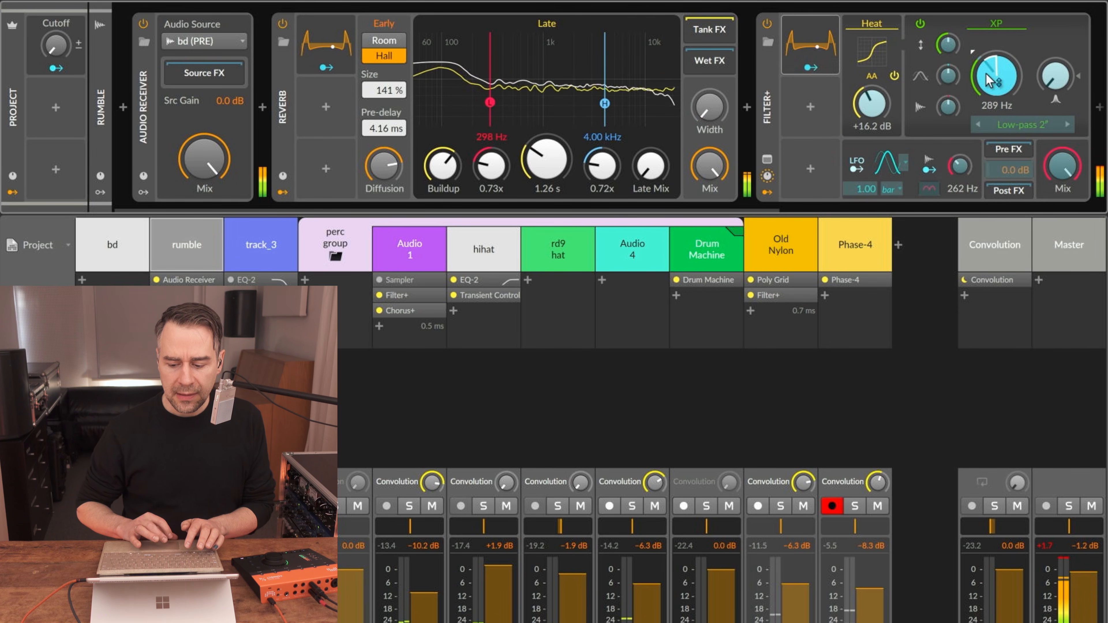
{"action": "left_click_drag", "start_coordinate": [991, 80], "coordinate": [991, 69]}
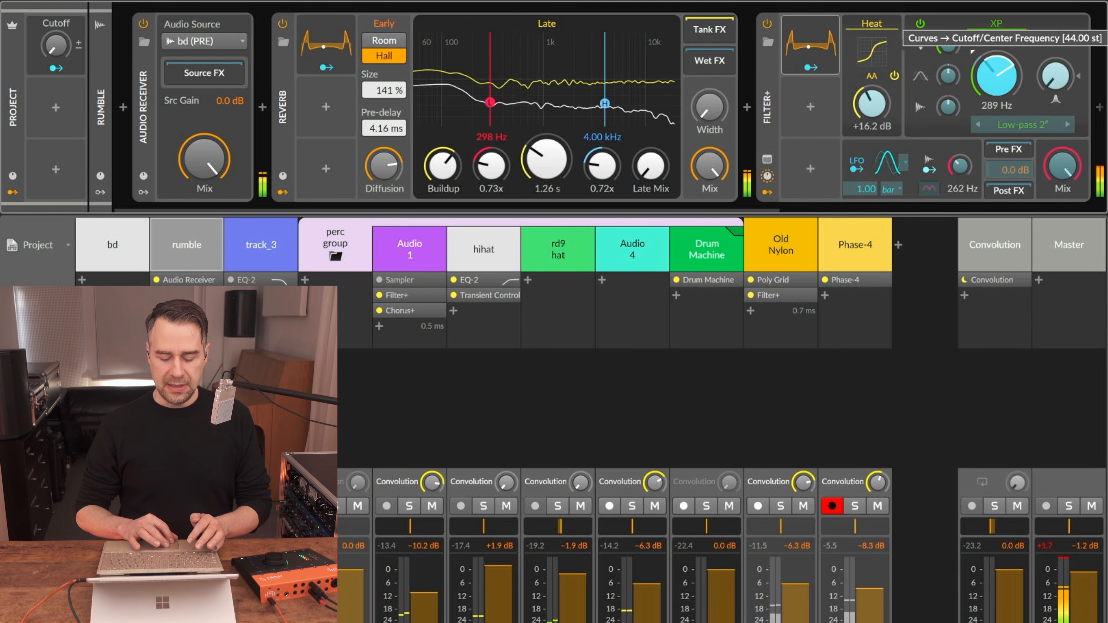
{"action": "left_click_drag", "start_coordinate": [991, 72], "coordinate": [991, 81]}
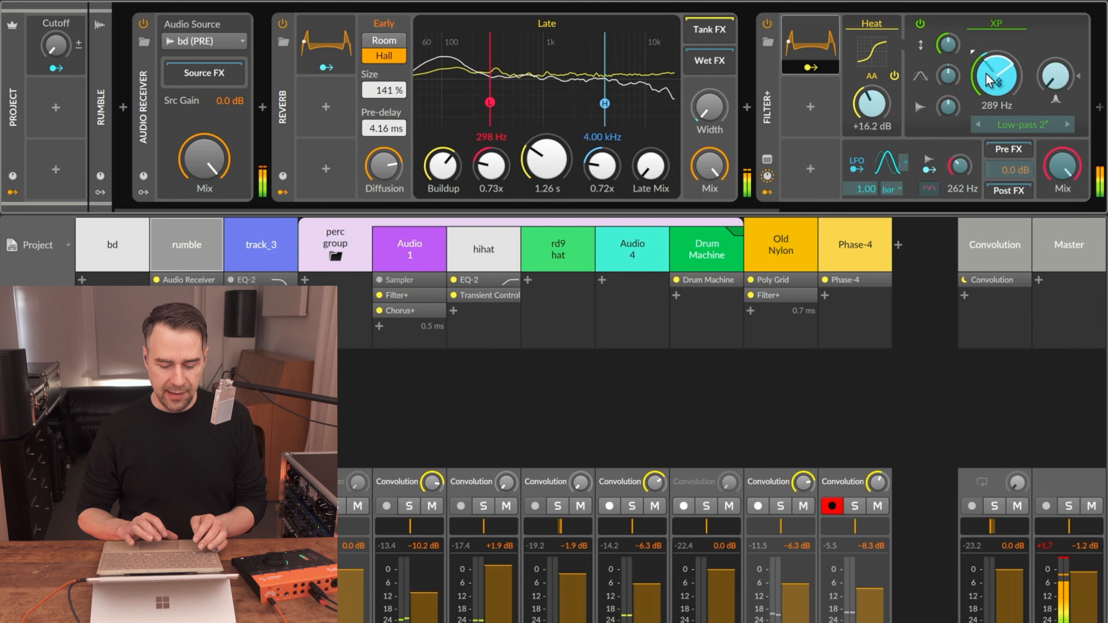
Mute the hihat, rd9 hat, Audio 1 and Drum Machine tracks, and solo the perc group.
{"action": "left_click", "coordinate": [506, 506]}
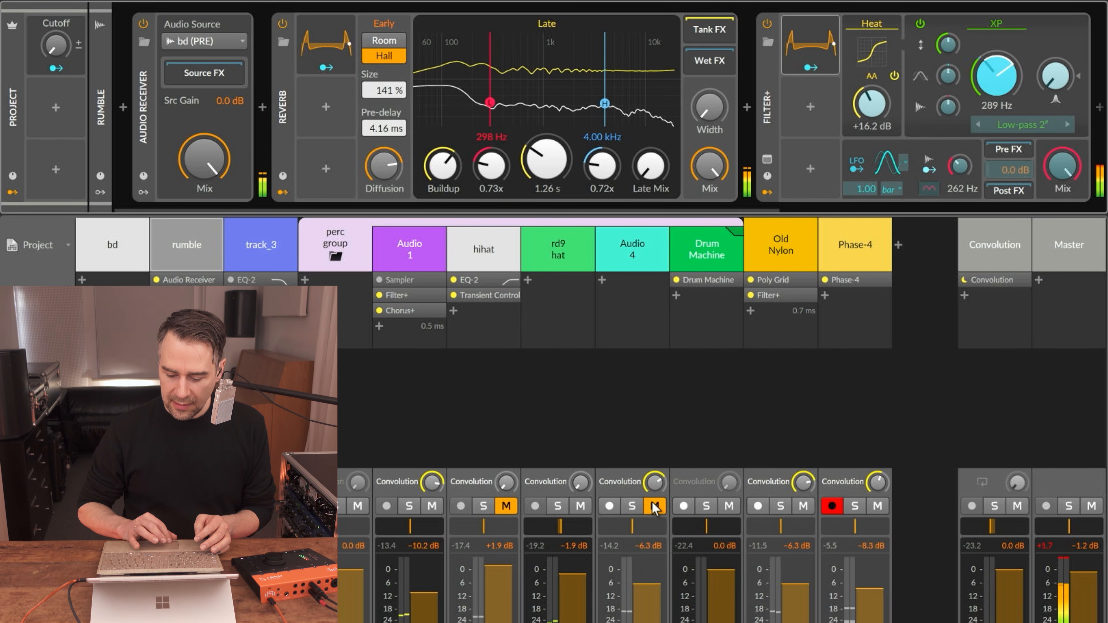
{"action": "left_click", "coordinate": [580, 507]}
{"action": "left_click", "coordinate": [432, 506]}
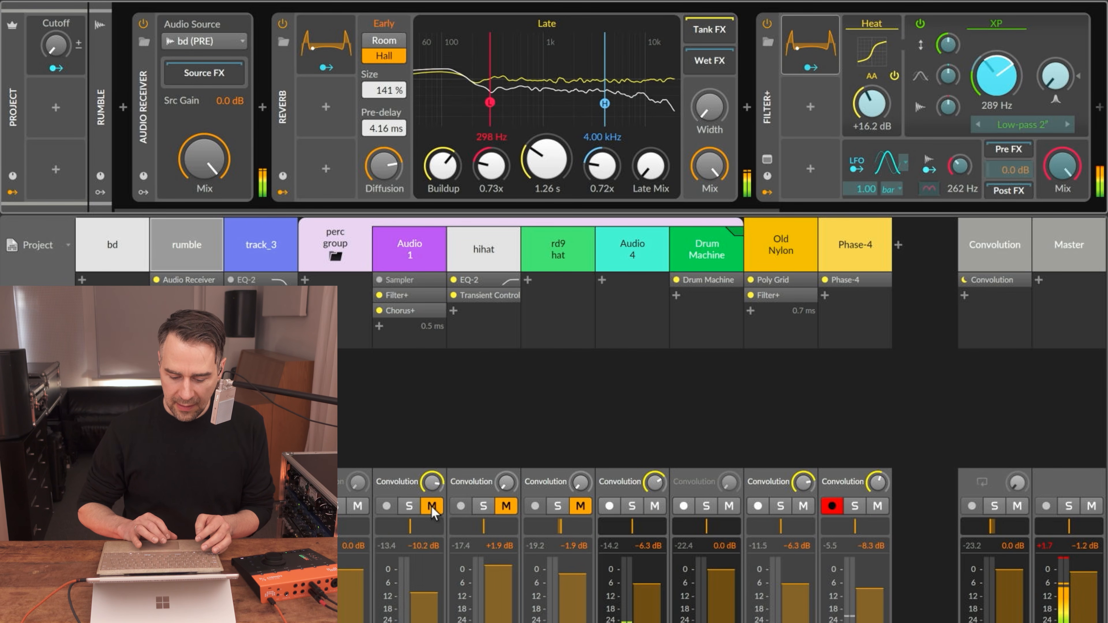
{"action": "left_click", "coordinate": [339, 507]}
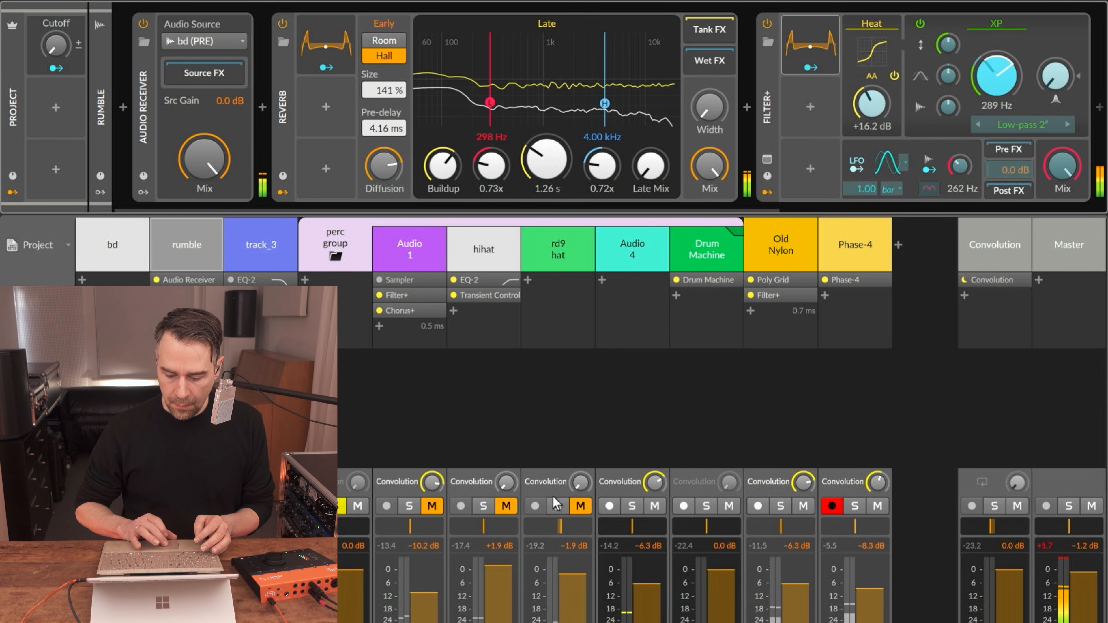
{"action": "left_click", "coordinate": [729, 506]}
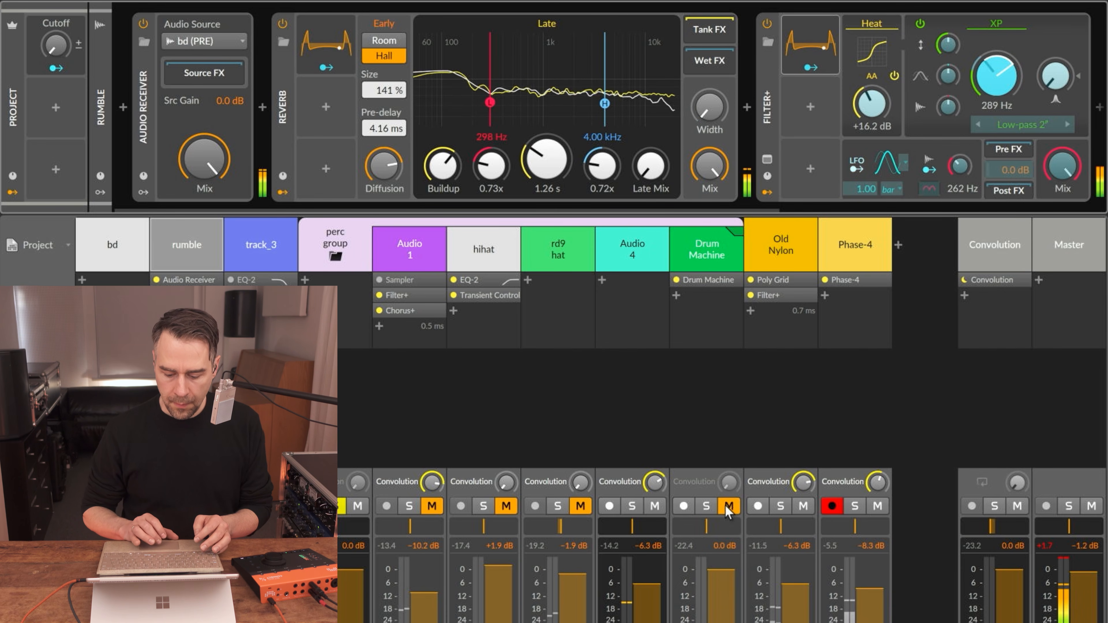
Set the Reverb's Curves phase to −6°, and raise Late Mix, Buildup and the reverb time, with the time at 2.17 s.
{"action": "left_click", "coordinate": [334, 46]}
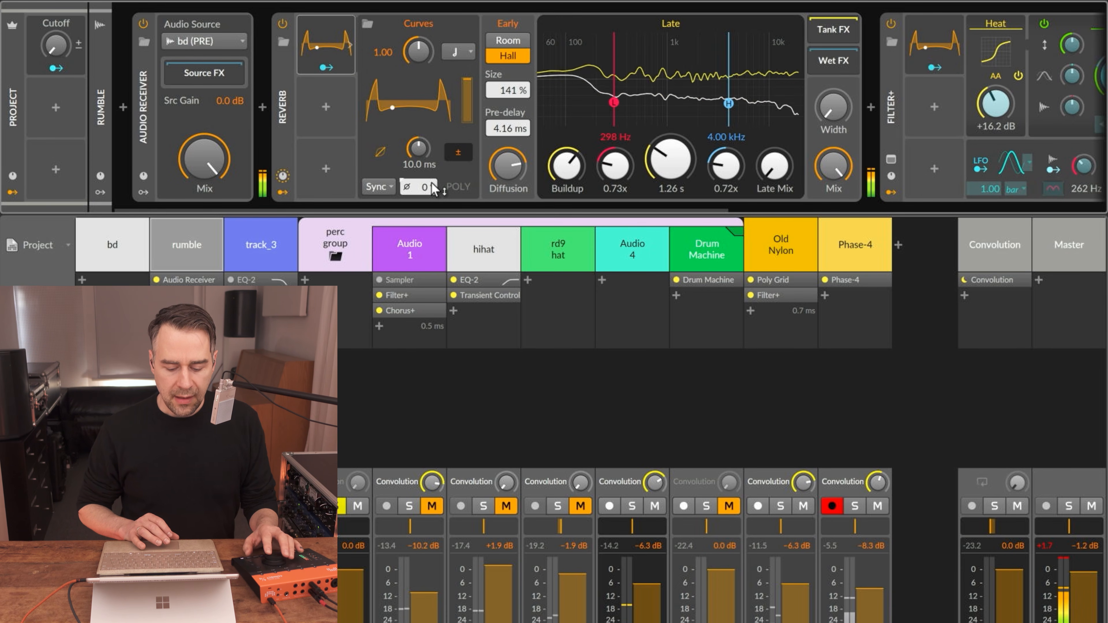
{"action": "scroll", "coordinate": [432, 183], "scroll_direction": "up", "scroll_amount": 2}
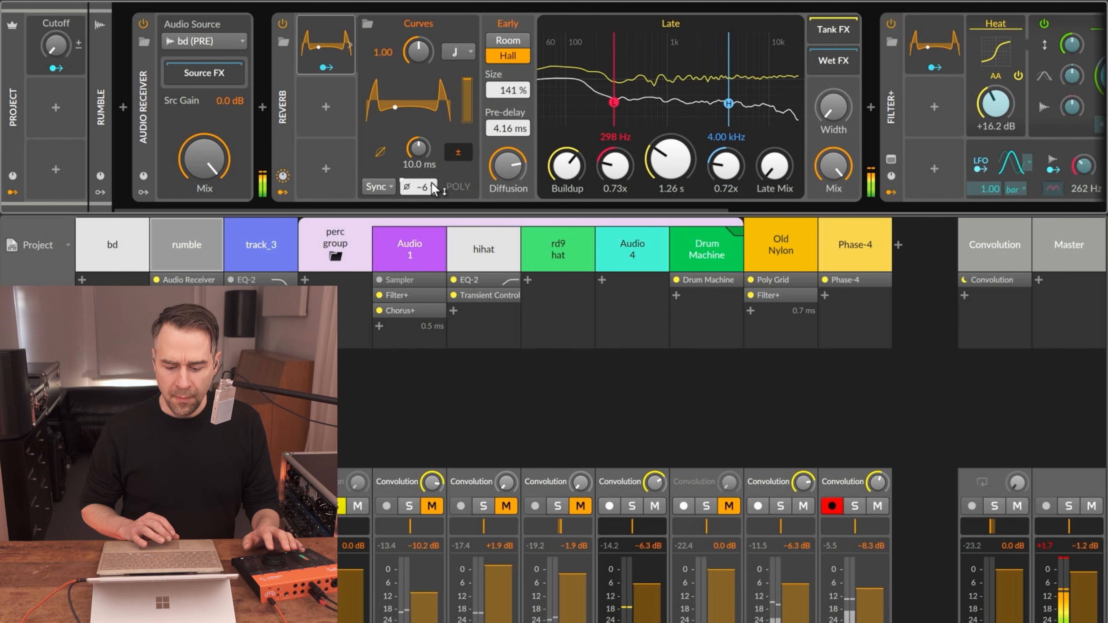
{"action": "left_click_drag", "start_coordinate": [774, 158], "coordinate": [774, 112]}
{"action": "left_click_drag", "start_coordinate": [674, 159], "coordinate": [674, 129]}
{"action": "left_click_drag", "start_coordinate": [568, 163], "coordinate": [568, 125]}
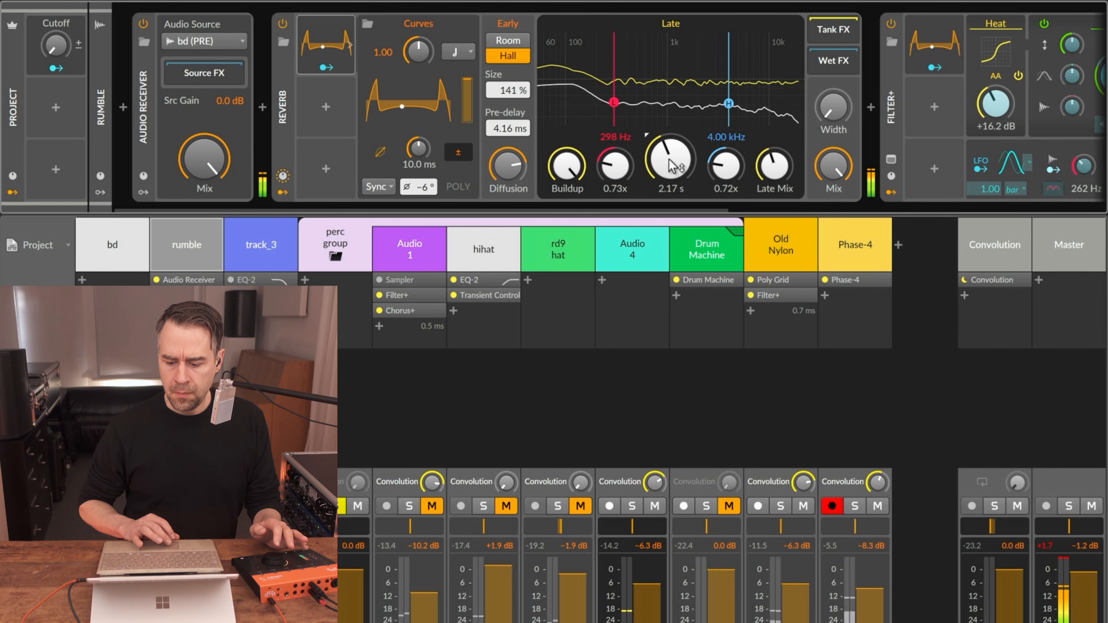
Lower the Filter+ cutoff to 120 Hz and solo the Old Nylon track.
{"action": "scroll", "coordinate": [779, 22], "scroll_direction": "right", "scroll_amount": 10}
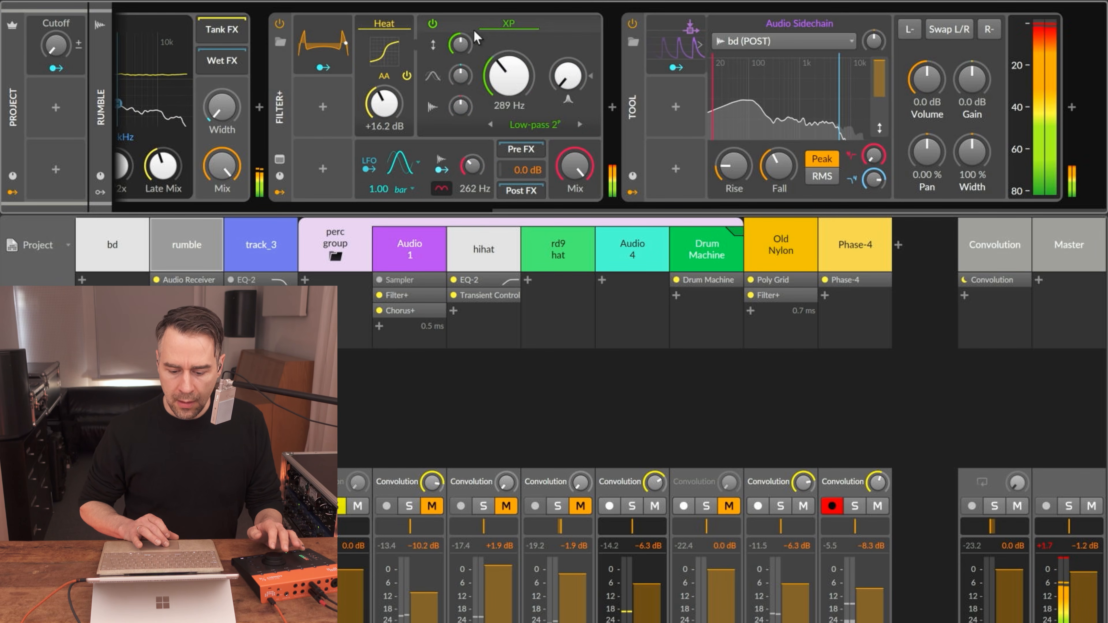
{"action": "left_click_drag", "start_coordinate": [523, 98], "coordinate": [523, 92]}
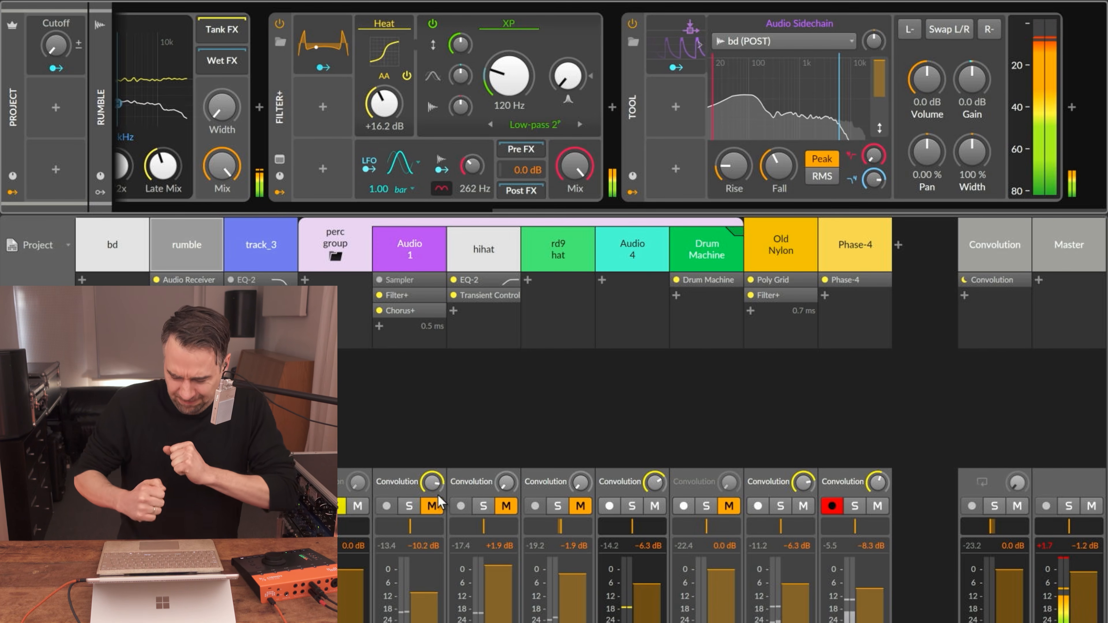
{"action": "left_click", "coordinate": [779, 506]}
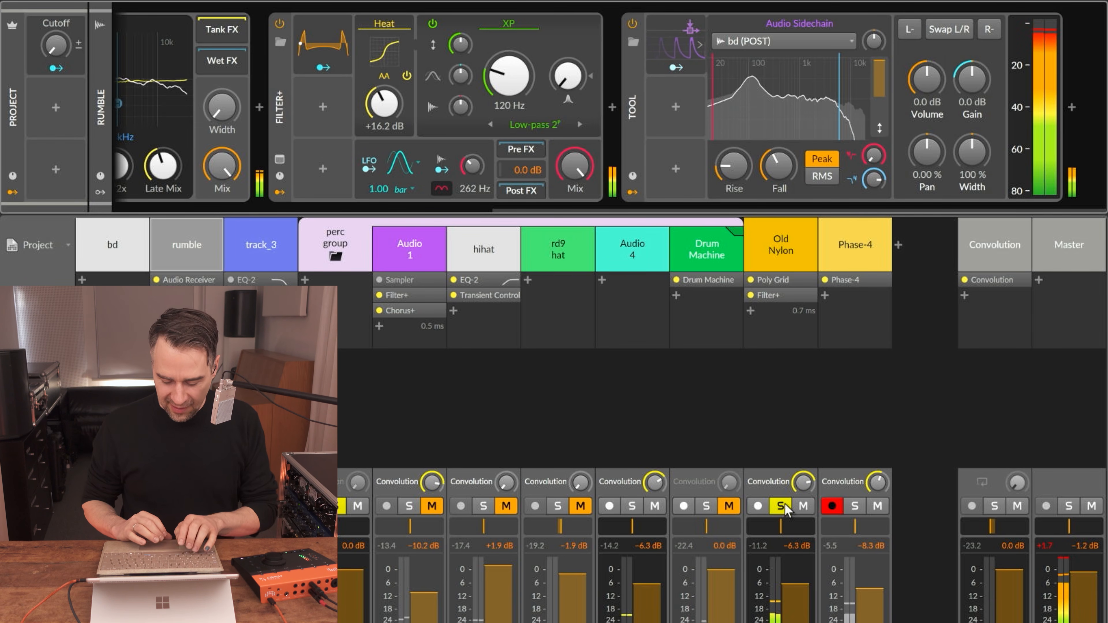
Open the Old Nylon clip at bar 13 of the arrangement for note editing.
{"action": "key", "text": "Tab"}
{"action": "key", "text": "Tab"}
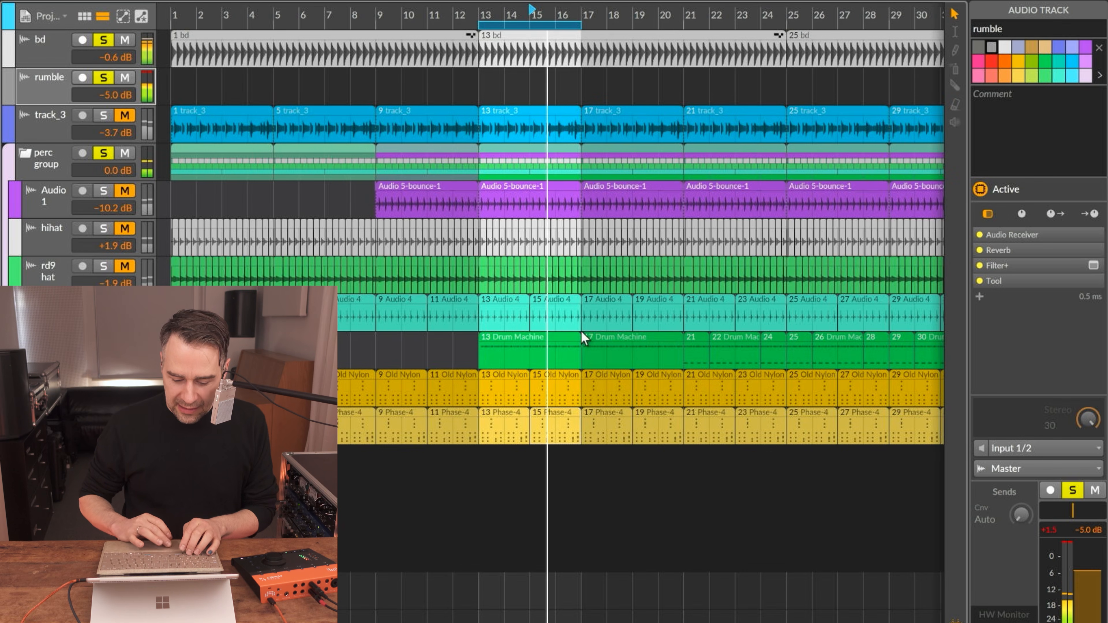
{"action": "left_click", "coordinate": [500, 375]}
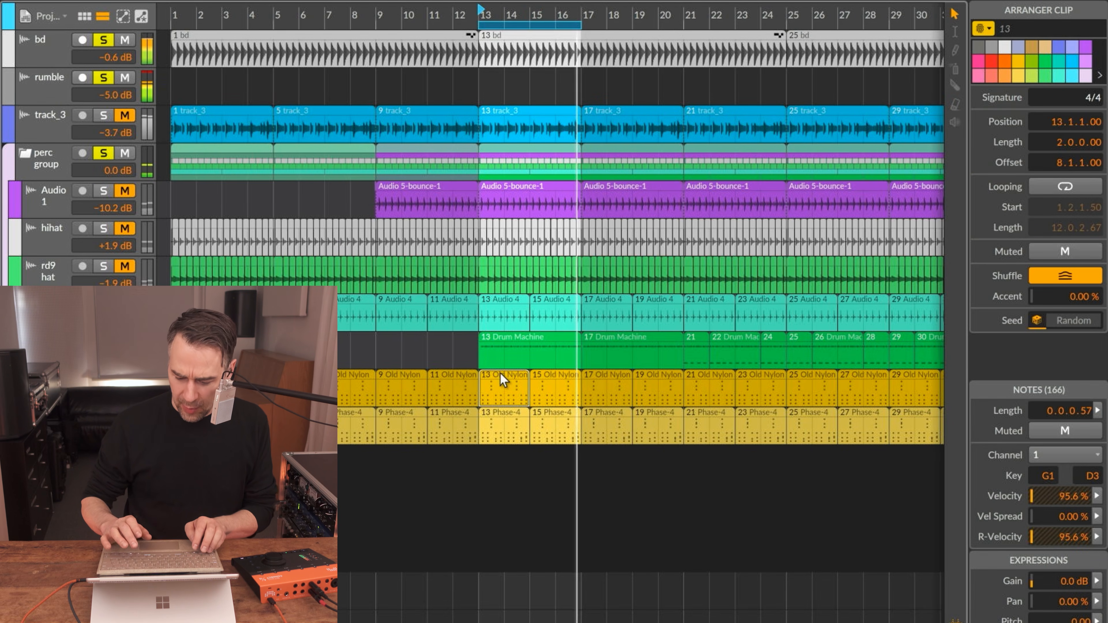
{"action": "key", "text": "Tab"}
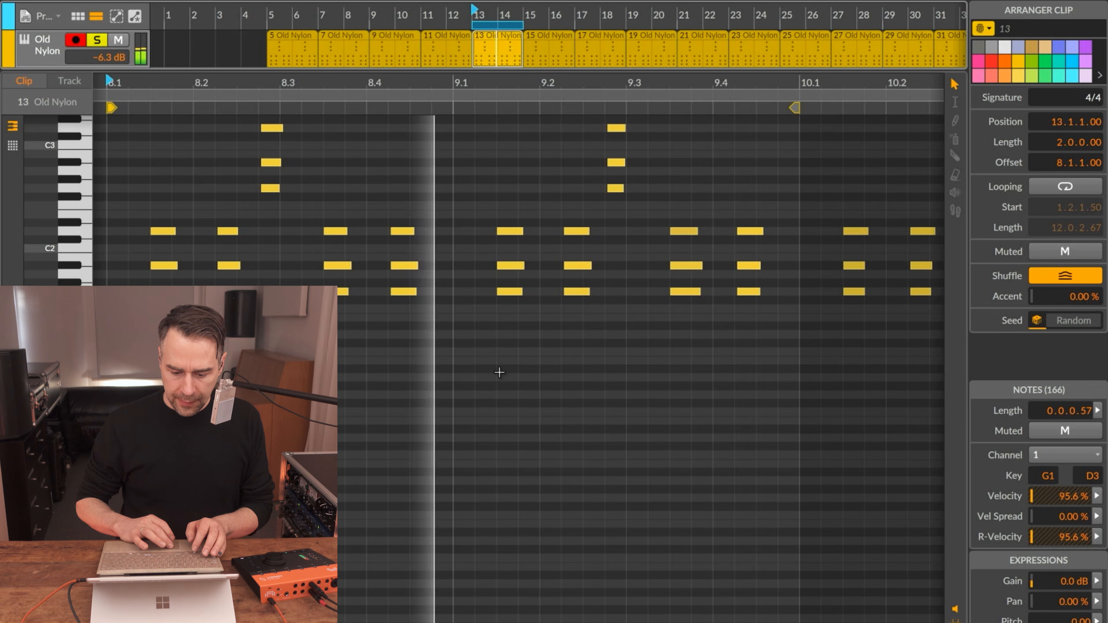
Try deleting the low chords from 8.1 to 10.1 in the Old Nylon clip, and undo the deletion.
{"action": "left_click_drag", "start_coordinate": [150, 352], "coordinate": [788, 227]}
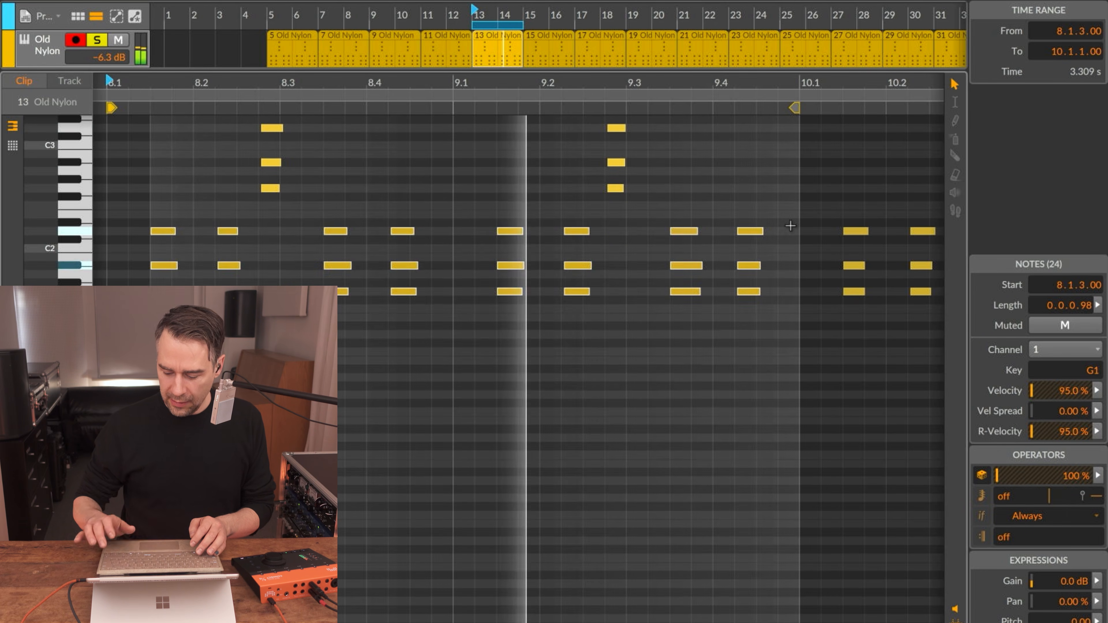
{"action": "key", "text": "Delete"}
{"action": "left_click_drag", "start_coordinate": [654, 207], "coordinate": [218, 124]}
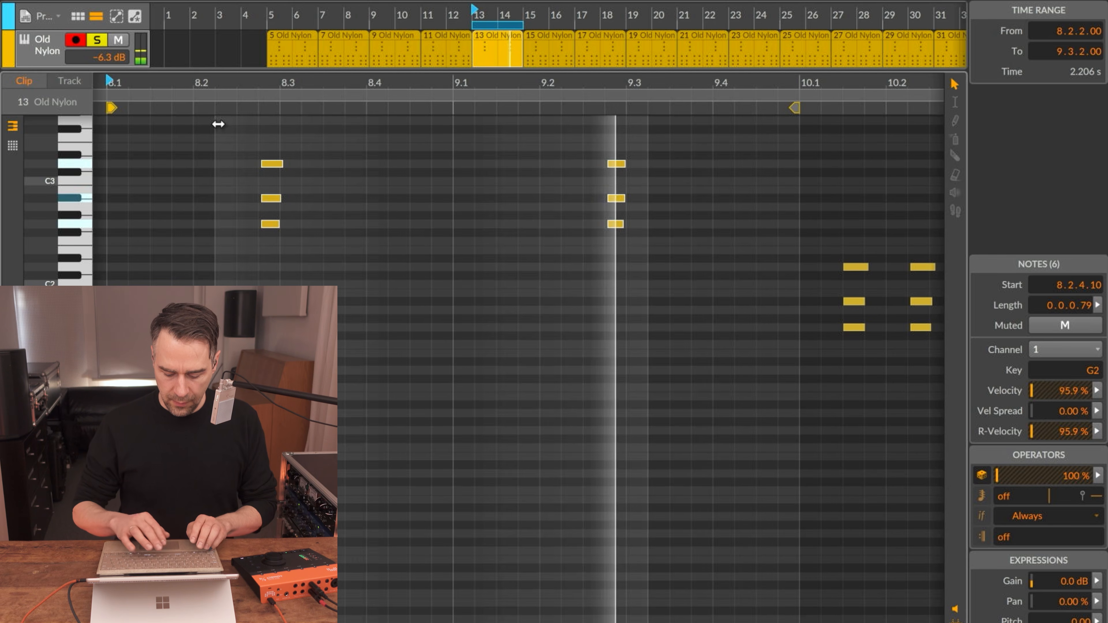
{"action": "key", "text": "ctrl+z"}
Delete the low chord at beat 8.4 in the Old Nylon clip.
{"action": "left_click", "coordinate": [407, 454]}
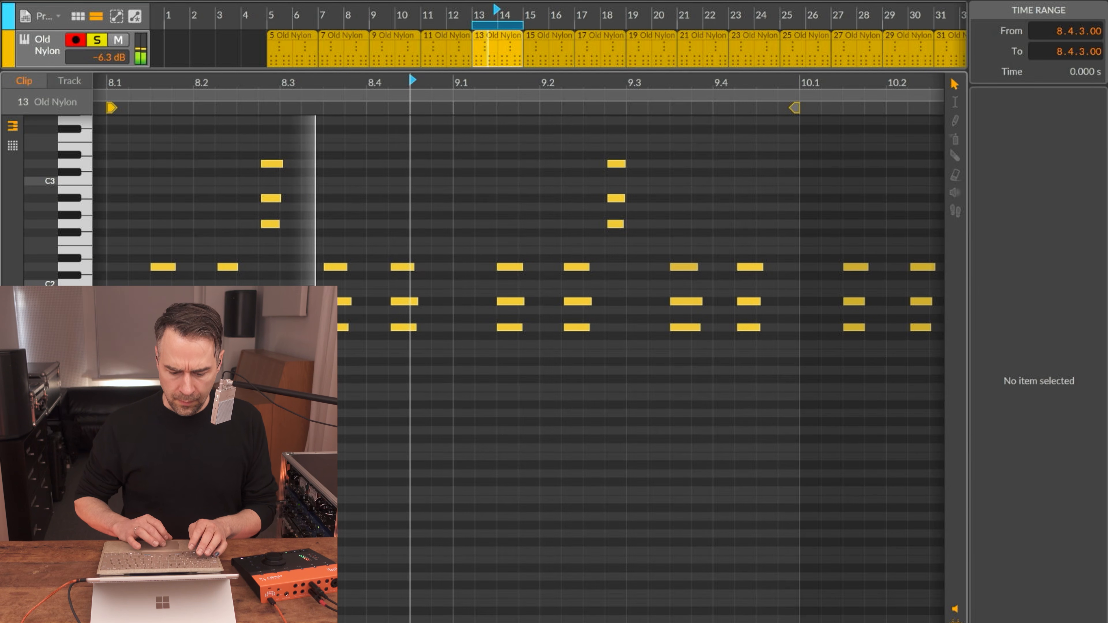
{"action": "left_click_drag", "start_coordinate": [373, 241], "coordinate": [486, 437]}
{"action": "key", "text": "Delete"}
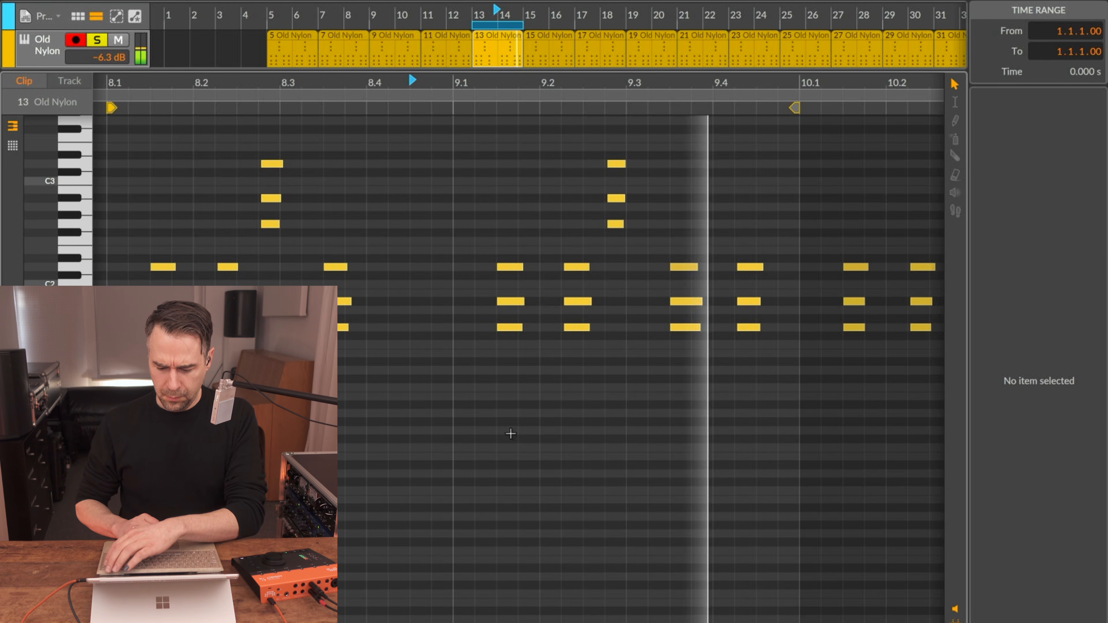
Delete the low chords at 9.4.2, 9.1.3 and 8.1.3 in the Old Nylon clip.
{"action": "left_click_drag", "start_coordinate": [769, 230], "coordinate": [719, 415]}
{"action": "key", "text": "Delete"}
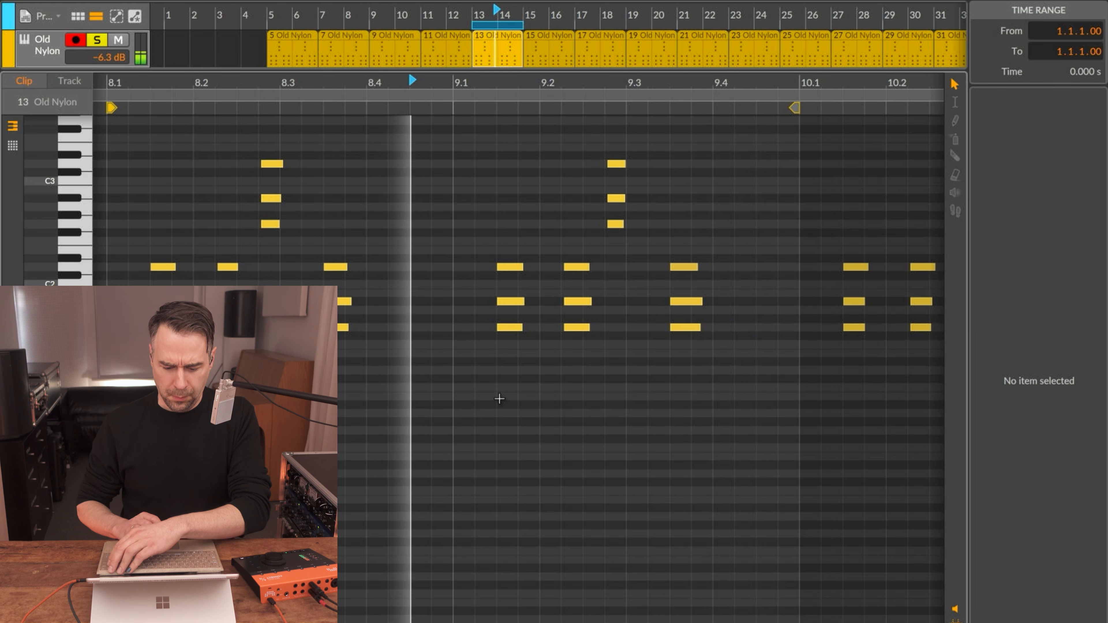
{"action": "left_click_drag", "start_coordinate": [523, 228], "coordinate": [502, 391]}
{"action": "key", "text": "Delete"}
{"action": "left_click_drag", "start_coordinate": [197, 253], "coordinate": [168, 384]}
{"action": "key", "text": "Delete"}
Move the low chords at 8.2.2 and 9.2.2 earlier, to 7.4.4 and 8.4.4.
{"action": "left_click_drag", "start_coordinate": [280, 260], "coordinate": [210, 358]}
{"action": "left_click_drag", "start_coordinate": [493, 354], "coordinate": [589, 262]}
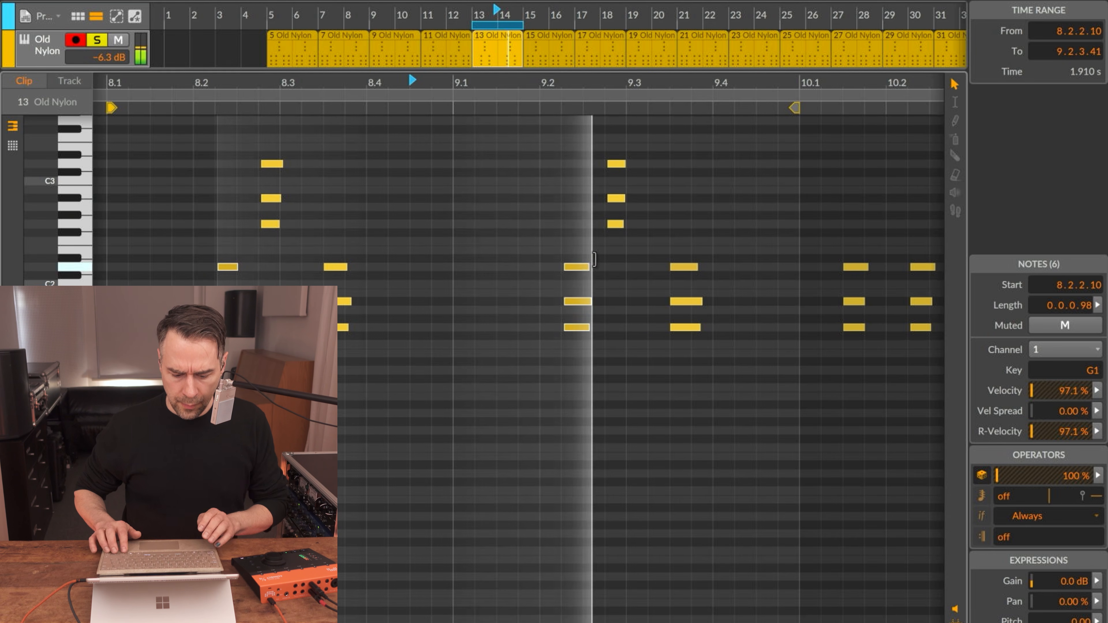
{"action": "key", "text": "Left"}
{"action": "key", "text": "Left"}
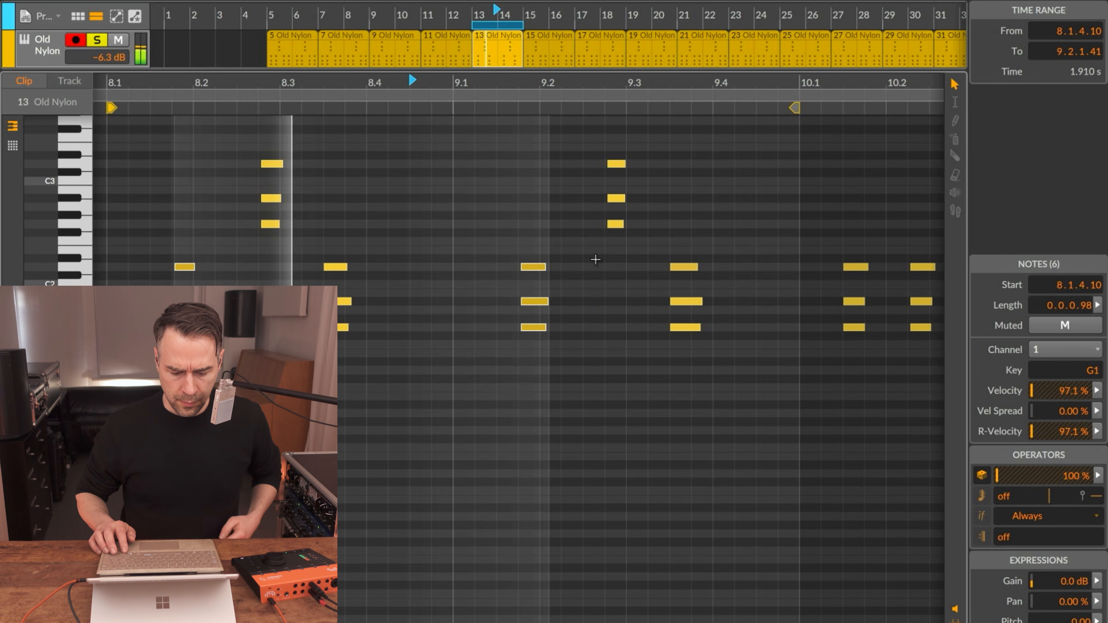
{"action": "key", "text": "Left"}
{"action": "key", "text": "Left"}
{"action": "key", "text": "Left"}
{"action": "key", "text": "Left"}
{"action": "key", "text": "Left"}
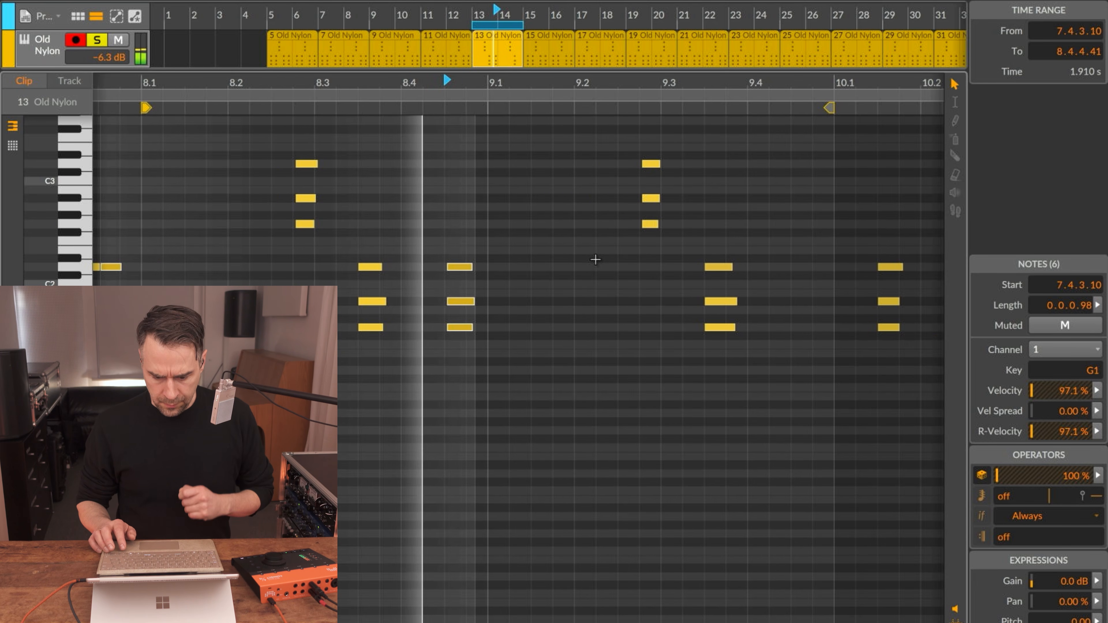
{"action": "key", "text": "Right"}
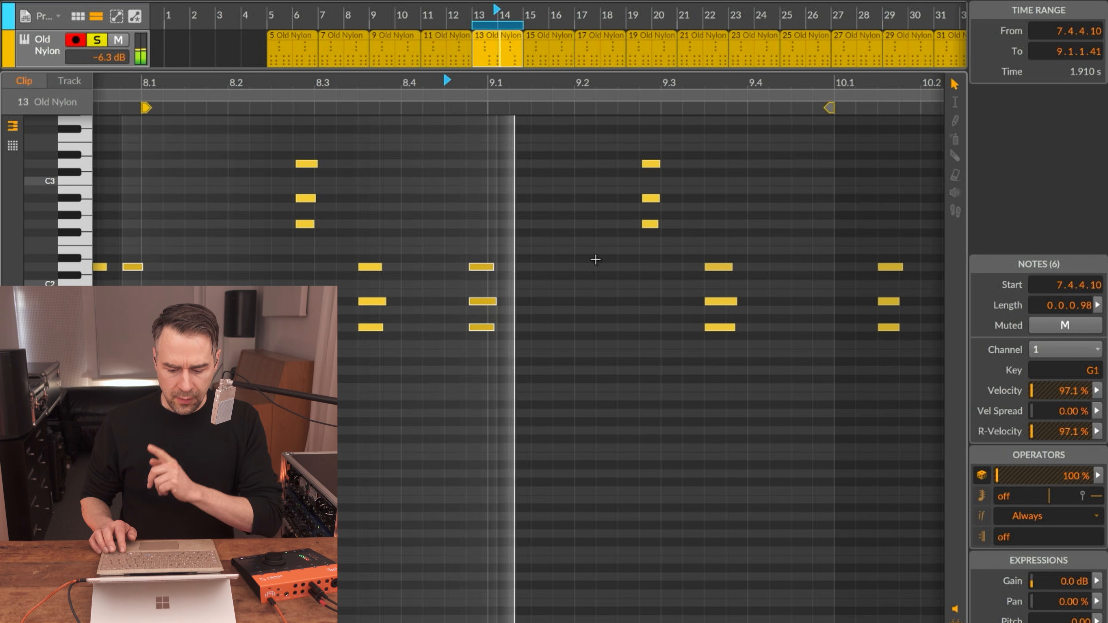
Shift only the low chord at 7.4.4 two bars later, to 9.4.4.
{"action": "left_click_drag", "start_coordinate": [183, 262], "coordinate": [125, 336]}
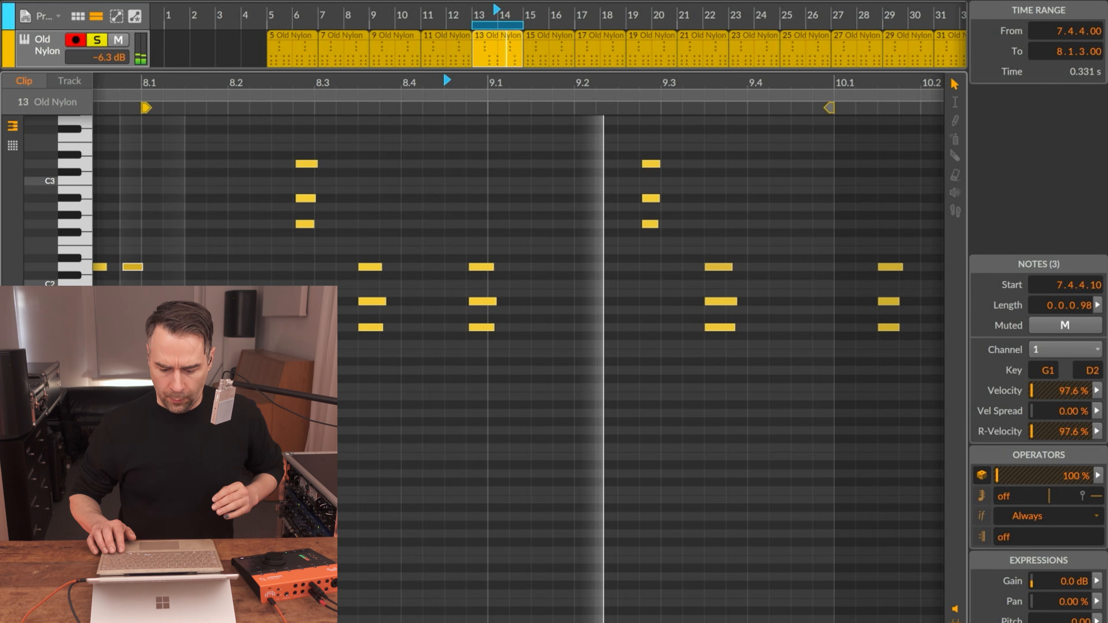
{"action": "key", "text": "Right"}
{"action": "key", "text": "Right"}
{"action": "key", "text": "Right"}
{"action": "key", "text": "Right"}
{"action": "key", "text": "Right"}
{"action": "key", "text": "Right"}
{"action": "key", "text": "Right"}
{"action": "key", "text": "Right"}
{"action": "key", "text": "Right"}
{"action": "key", "text": "Right"}
{"action": "key", "text": "Right"}
{"action": "key", "text": "Right"}
{"action": "key", "text": "Right"}
{"action": "key", "text": "Right"}
{"action": "key", "text": "Right"}
{"action": "key", "text": "Right"}
{"action": "key", "text": "Right"}
{"action": "key", "text": "Right"}
{"action": "key", "text": "Right"}
{"action": "key", "text": "Right"}
{"action": "key", "text": "Right"}
{"action": "key", "text": "Right"}
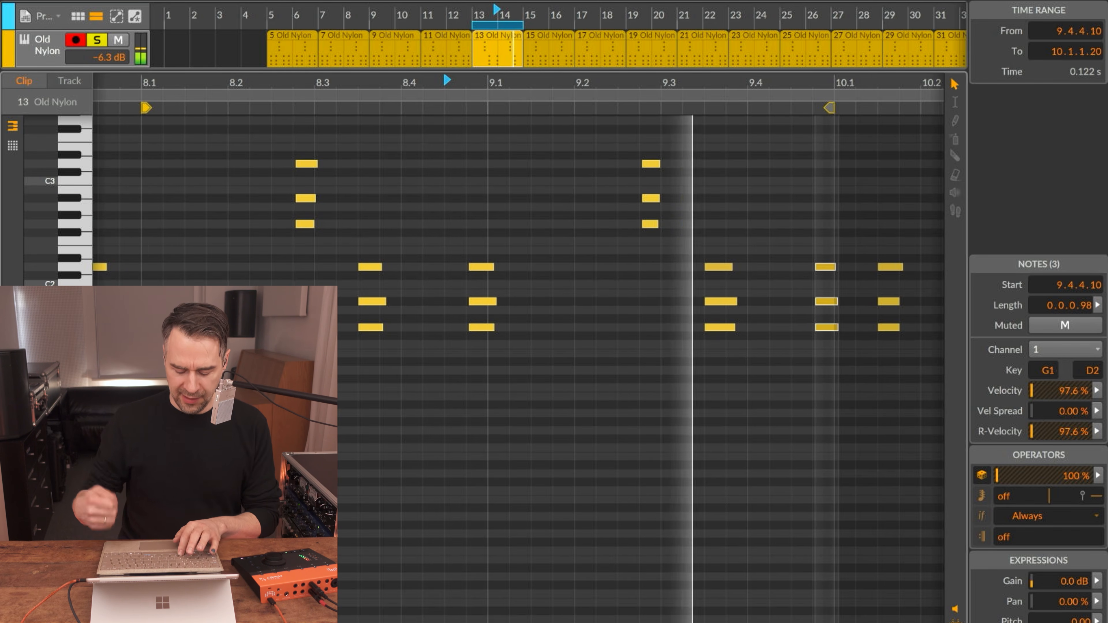
Unmute the Audio 1 track in the arrangement and reopen the Old Nylon clip at bar 13.
{"action": "key", "text": "Tab"}
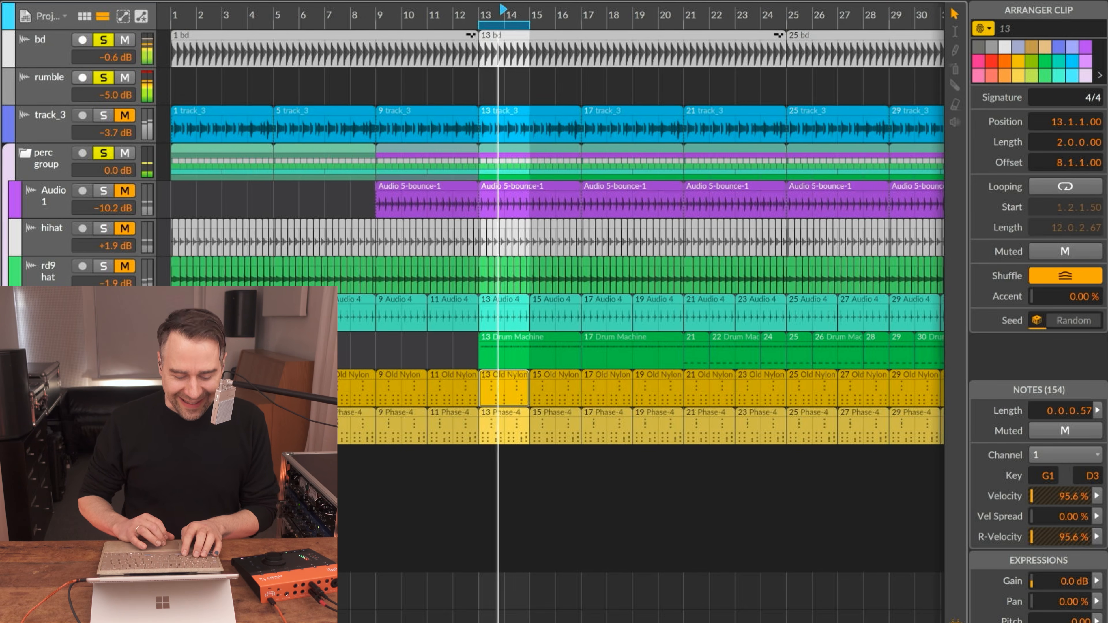
{"action": "left_click", "coordinate": [124, 192]}
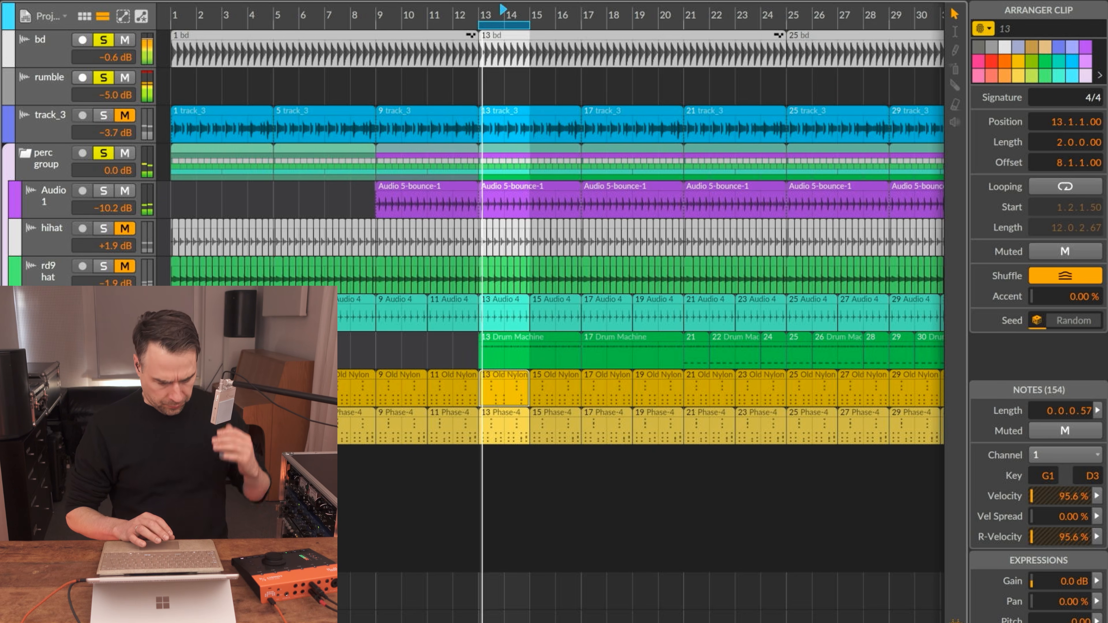
{"action": "double_click", "coordinate": [515, 386]}
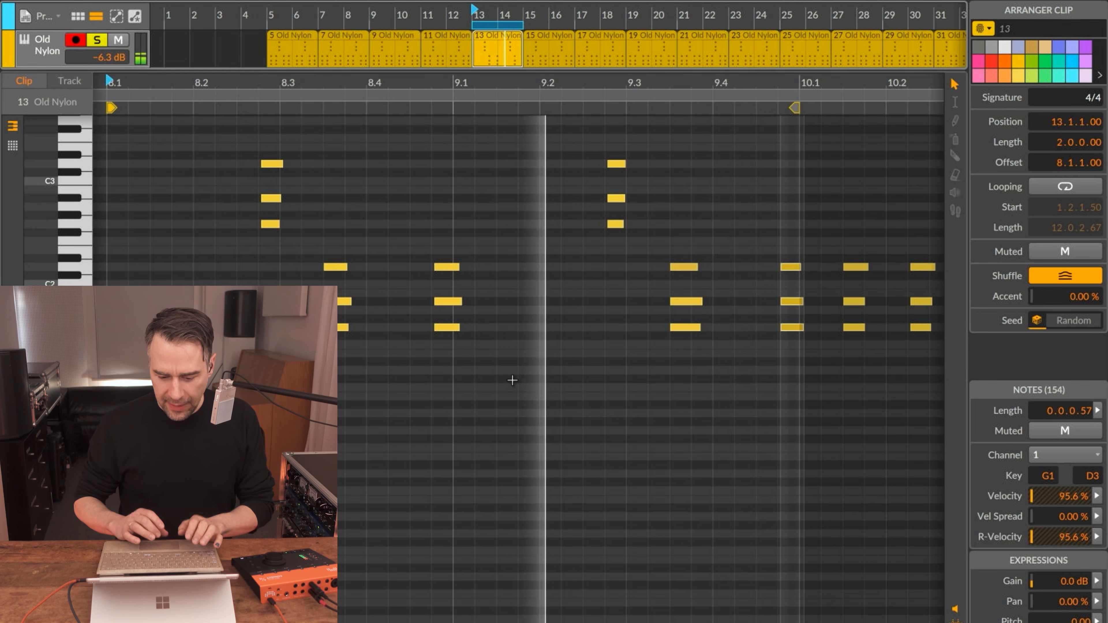
Delete the low chords at 8.4.4 and 9.4.4 in the Old Nylon clip and return to the arrangement.
{"action": "left_click_drag", "start_coordinate": [430, 249], "coordinate": [520, 449]}
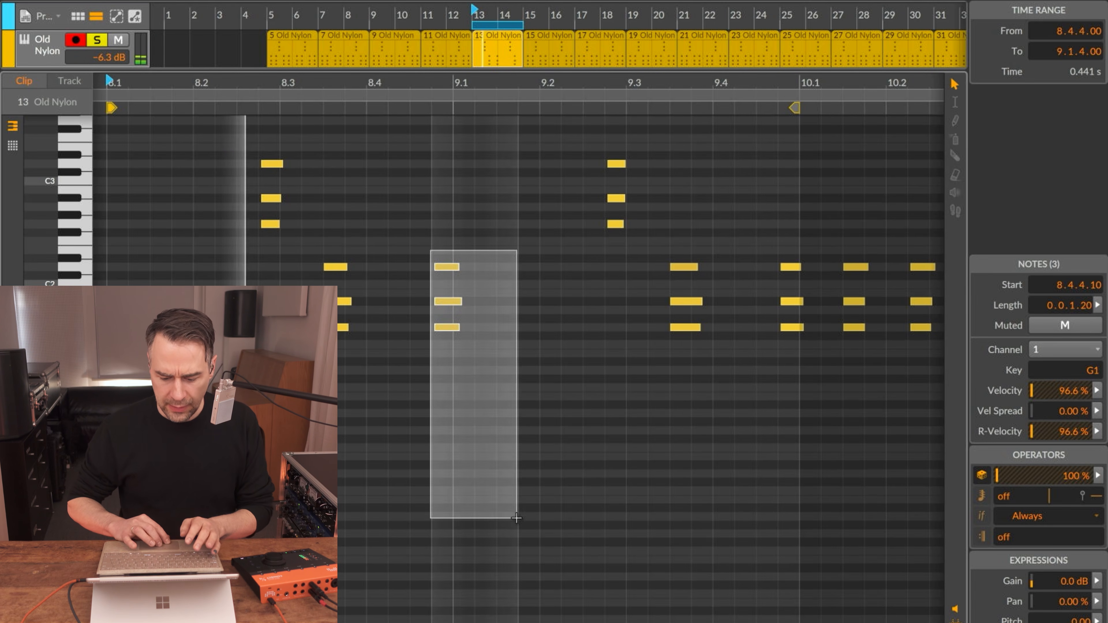
{"action": "key", "text": "Delete"}
{"action": "left_click_drag", "start_coordinate": [762, 242], "coordinate": [804, 378]}
{"action": "key", "text": "Delete"}
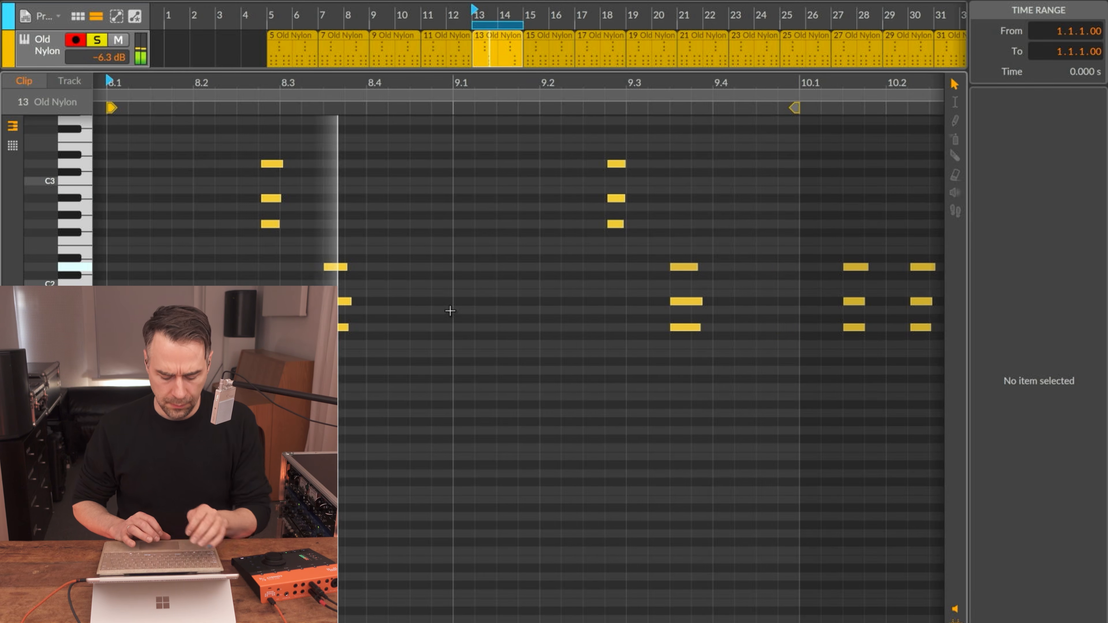
{"action": "key", "text": "d"}
{"action": "key", "text": "d"}
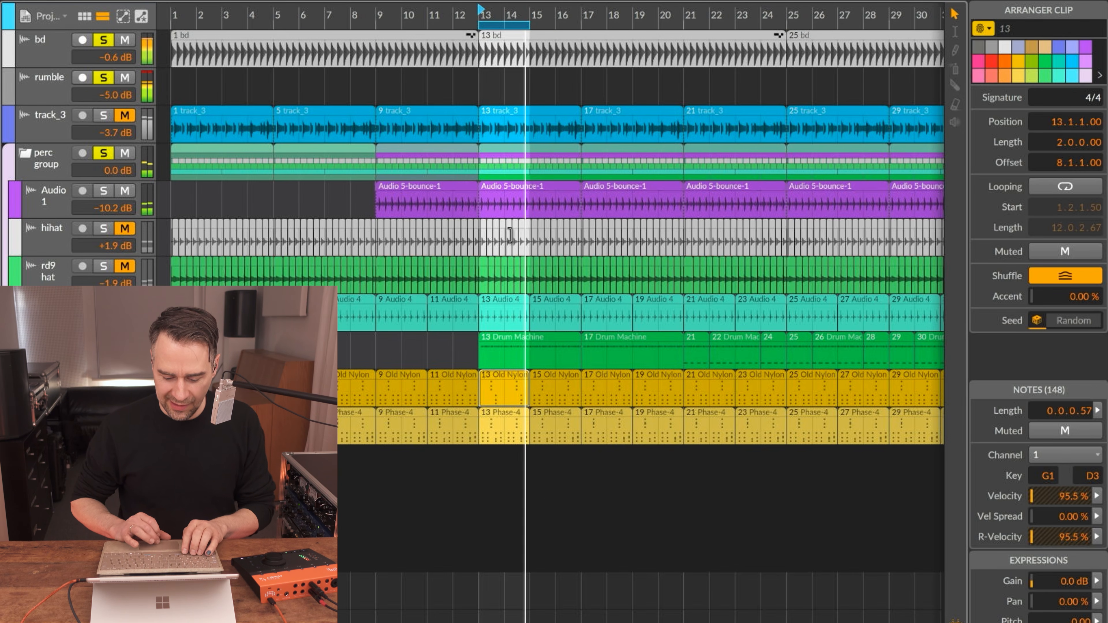
Replace the Phase-4 clip at bar 13 with a copy of the Old Nylon clip above it.
{"action": "left_click", "coordinate": [512, 488]}
{"action": "left_click", "coordinate": [498, 428]}
{"action": "key", "text": "Delete"}
{"action": "left_click_drag", "start_coordinate": [523, 379], "coordinate": [525, 422]}
{"action": "left_click", "coordinate": [555, 526]}
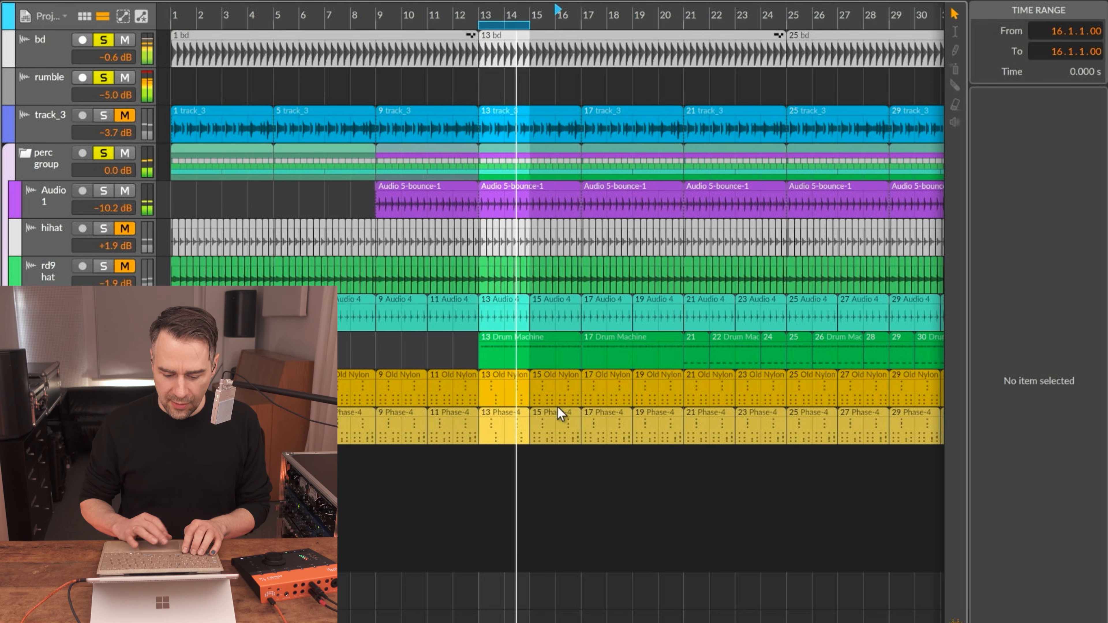
Delete the low chord at 8.3.3 in the bar 13 Old Nylon clip and duplicate the clip to bar 15.
{"action": "double_click", "coordinate": [502, 394]}
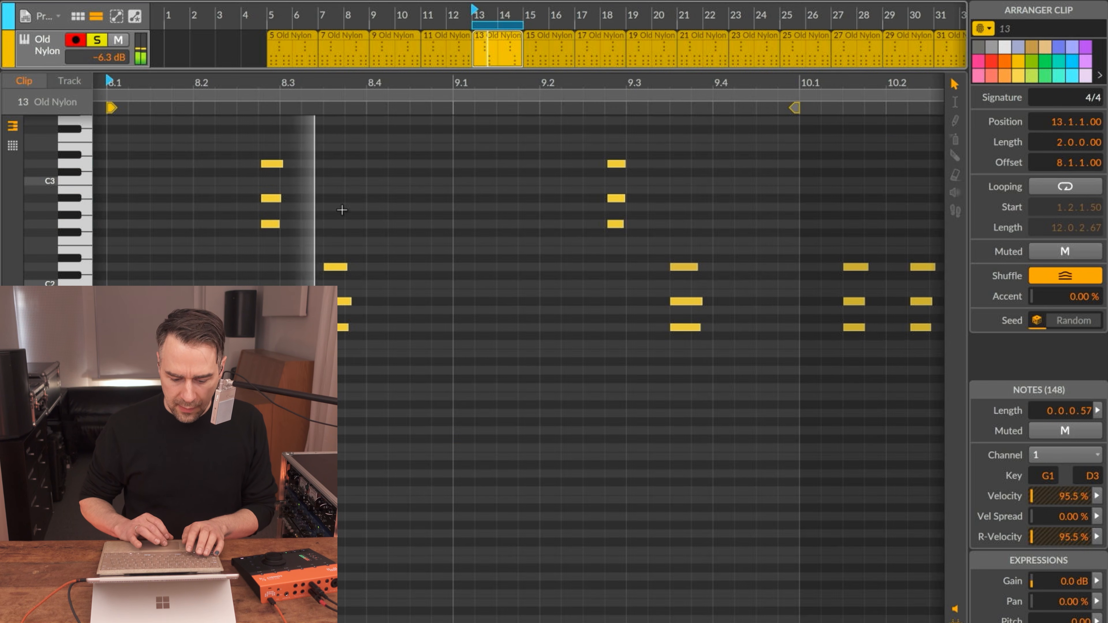
{"action": "left_click", "coordinate": [358, 427]}
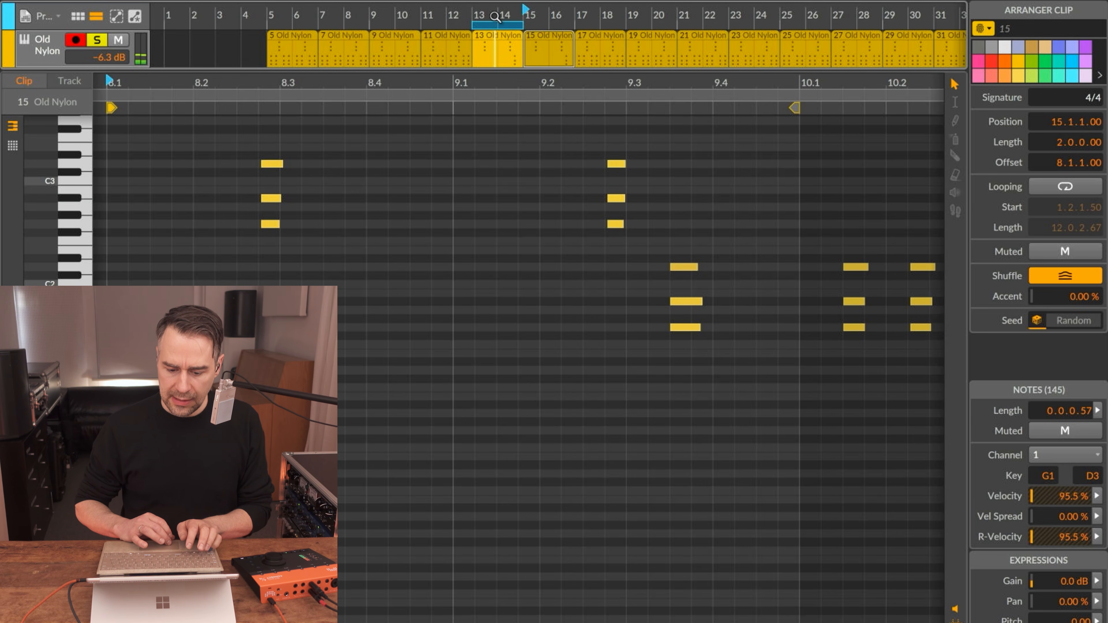
Extend the loop region at bar 13 to four bars and delete the low chord at 9.3.3 in the Old Nylon clip.
{"action": "left_click_drag", "start_coordinate": [520, 25], "coordinate": [566, 27]}
{"action": "left_click_drag", "start_coordinate": [732, 263], "coordinate": [671, 392]}
{"action": "key", "text": "Delete"}
{"action": "key", "text": "e"}
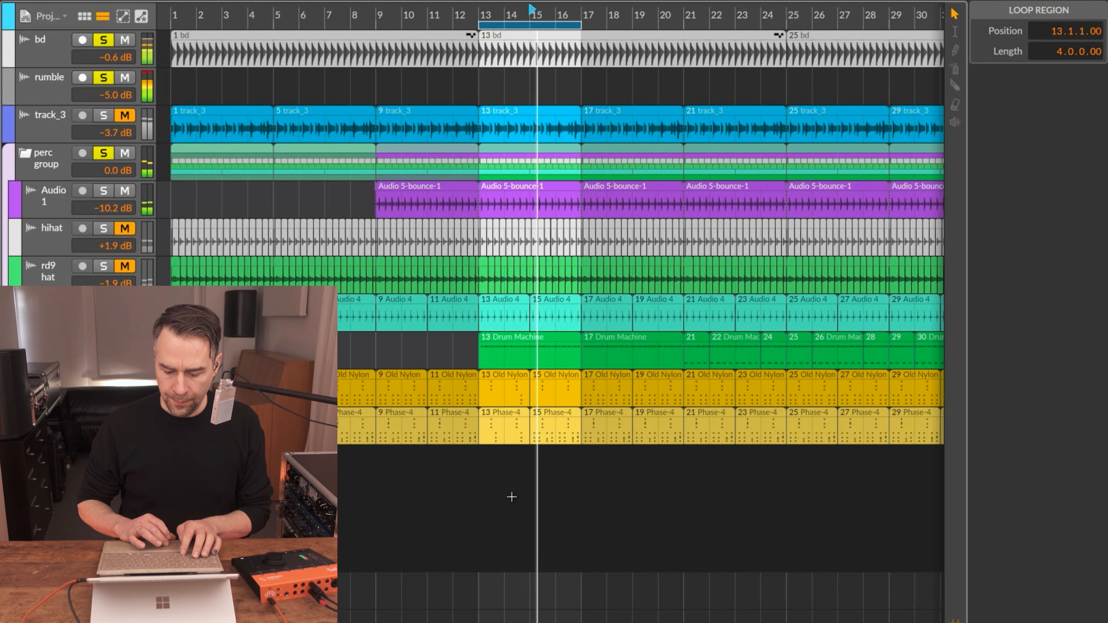
Move the Old Nylon clips at bars 13 and 15 two bars later and nudge them back to bar 13.
{"action": "left_click_drag", "start_coordinate": [507, 397], "coordinate": [599, 390]}
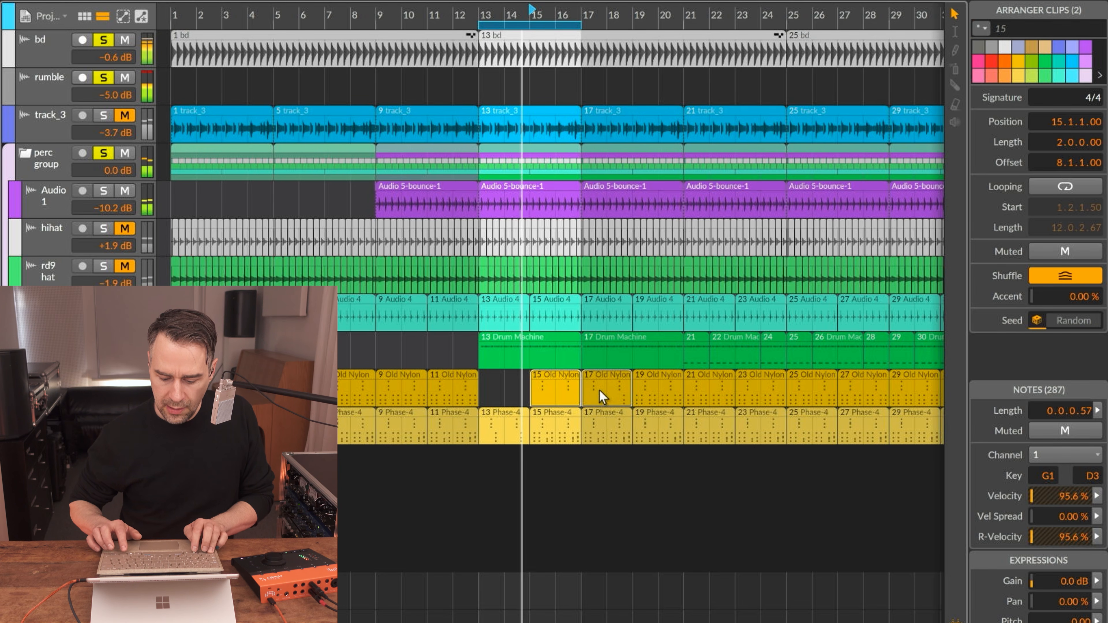
{"action": "key", "text": "alt+Left"}
{"action": "key", "text": "alt+Left"}
{"action": "key", "text": "alt+Left"}
{"action": "key", "text": "alt+Left"}
{"action": "key", "text": "alt+Left"}
{"action": "key", "text": "alt+Left"}
{"action": "key", "text": "alt+Left"}
{"action": "key", "text": "alt+Left"}
{"action": "key", "text": "alt+Left"}
{"action": "key", "text": "alt+Left"}
{"action": "key", "text": "alt+Left"}
{"action": "key", "text": "alt+Left"}
{"action": "key", "text": "alt+Left"}
{"action": "key", "text": "alt+Left"}
{"action": "key", "text": "alt+Left"}
{"action": "key", "text": "alt+Left"}
{"action": "key", "text": "alt+Left"}
{"action": "key", "text": "alt+Left"}
{"action": "key", "text": "alt+Left"}
{"action": "key", "text": "alt+Left"}
{"action": "key", "text": "alt+Left"}
{"action": "key", "text": "alt+Left"}
{"action": "key", "text": "alt+Left"}
{"action": "key", "text": "alt+Left"}
{"action": "key", "text": "alt+Left"}
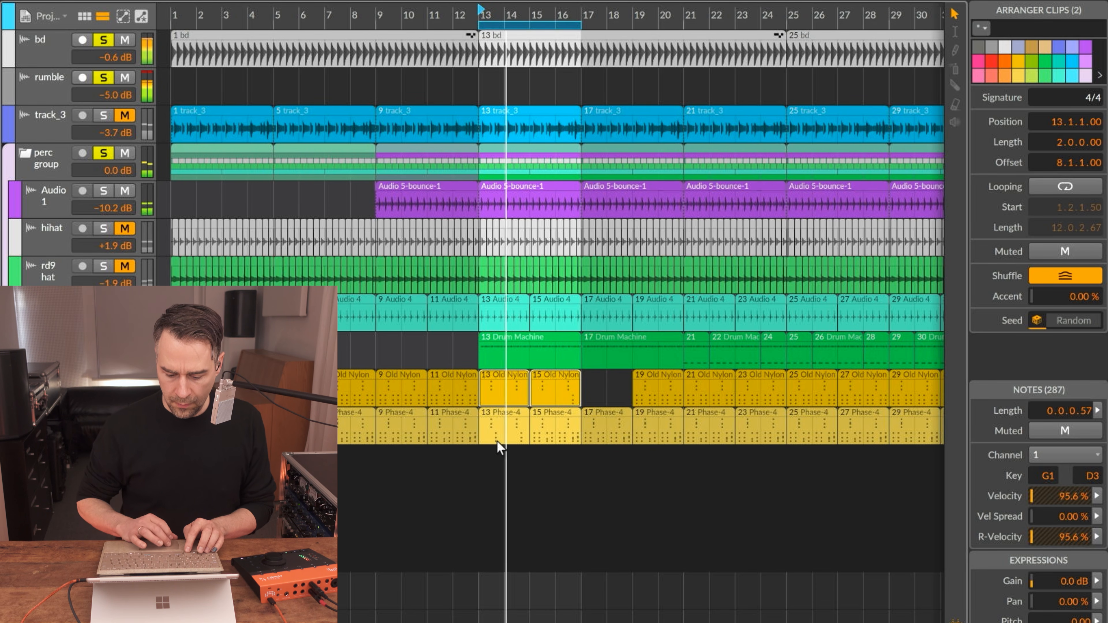
Try deleting the Phase-4 clips at bars 13 and 15, and undo the deletion.
{"action": "left_click", "coordinate": [498, 433]}
{"action": "key", "text": "shift+Right"}
{"action": "key", "text": "Delete"}
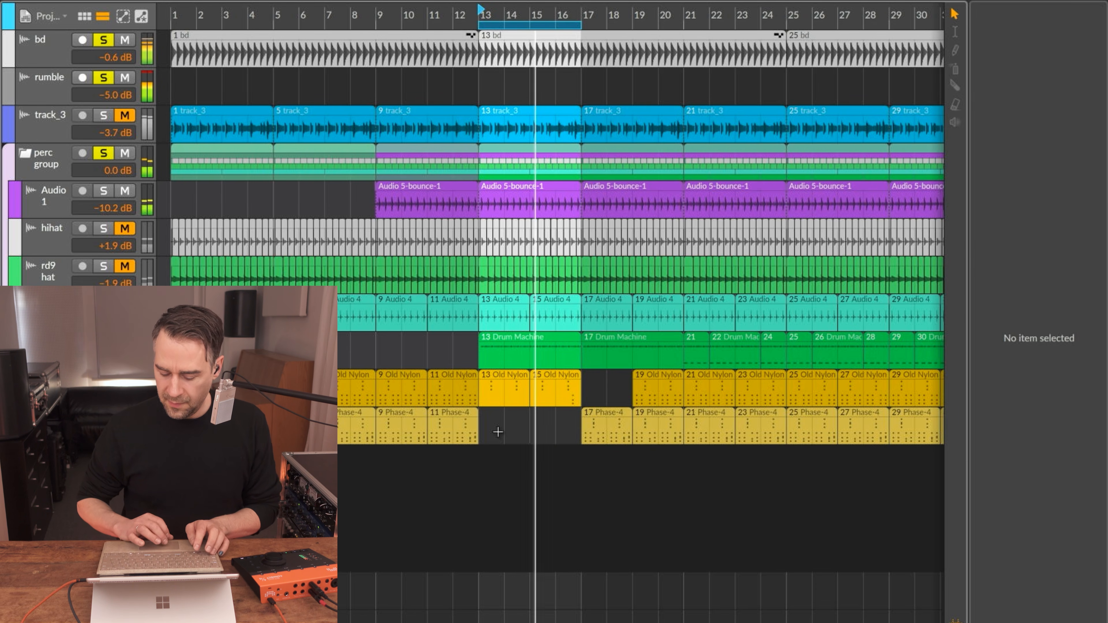
{"action": "left_click", "coordinate": [497, 388]}
{"action": "key", "text": "shift+Right"}
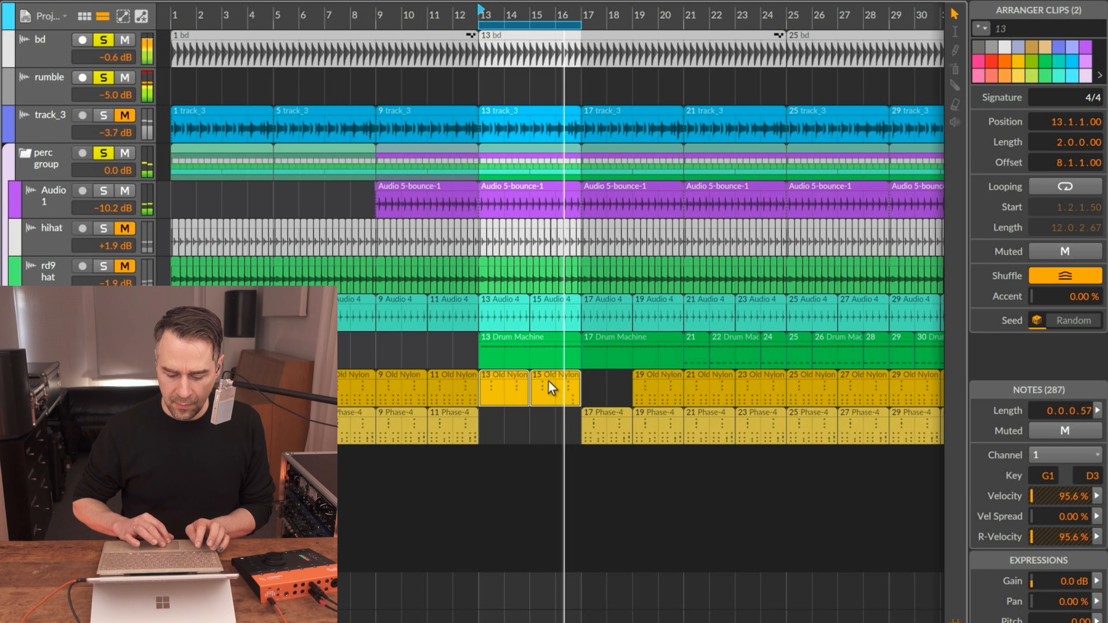
{"action": "key", "text": "ctrl+z"}
{"action": "left_click", "coordinate": [512, 512]}
Unmute the hihat track and show the rumble track's device chain in the mixer view.
{"action": "left_click", "coordinate": [126, 227]}
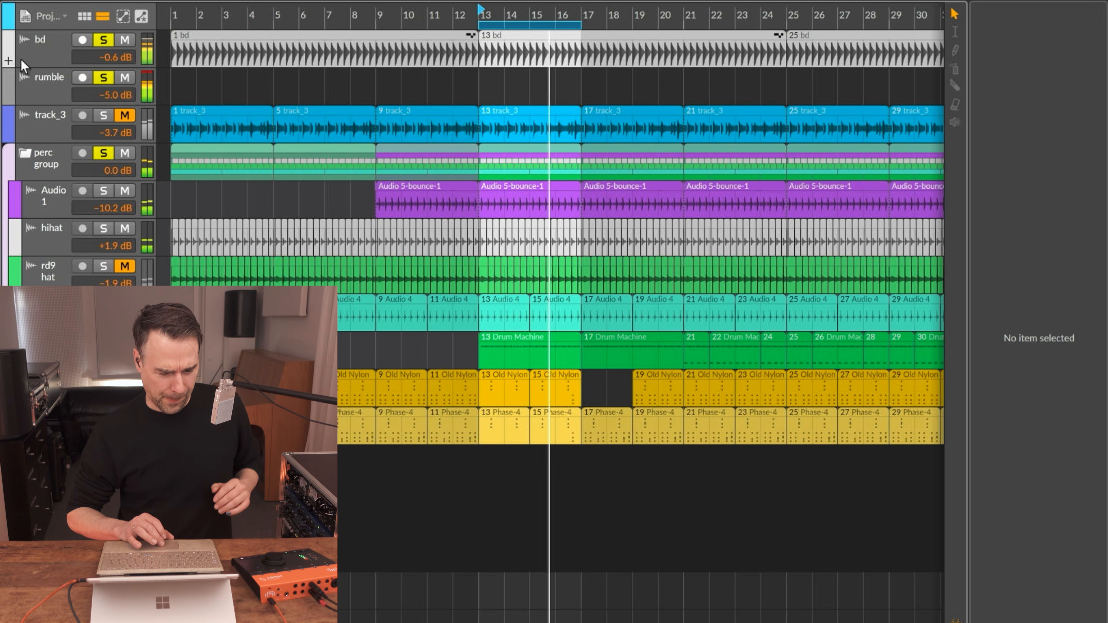
{"action": "left_click", "coordinate": [35, 92]}
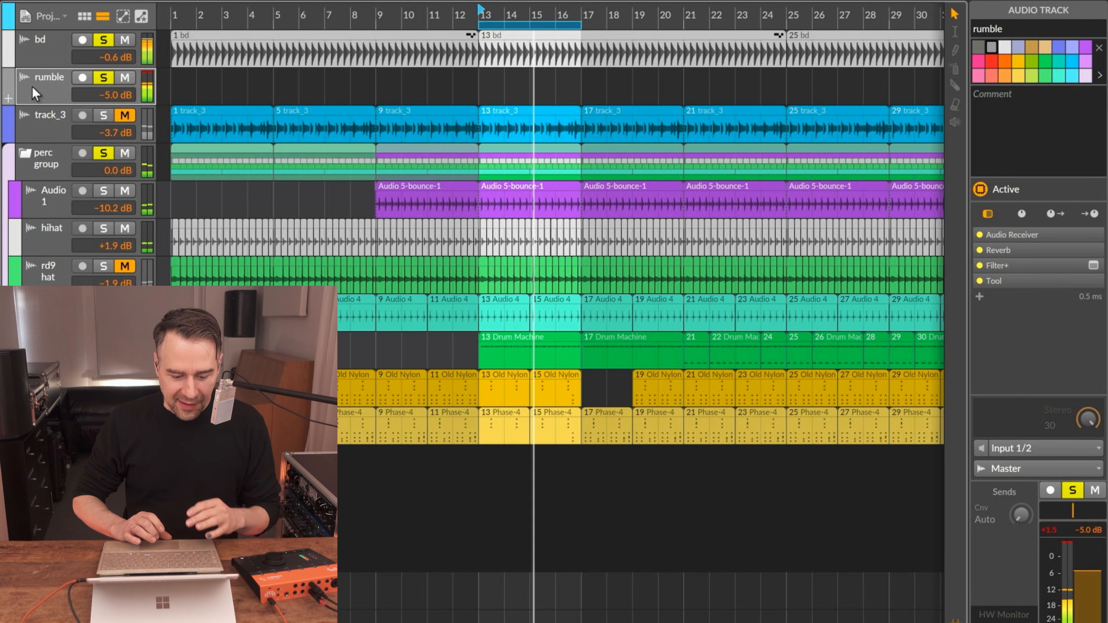
{"action": "key", "text": "alt+2"}
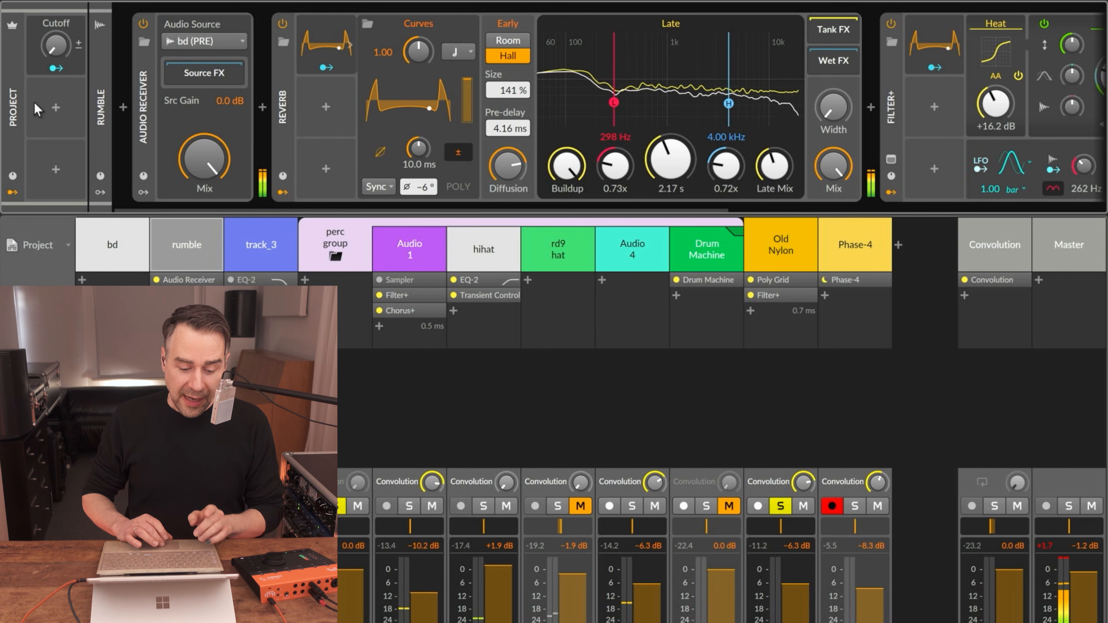
Replace the project's Cutoff macro with a new Macro modulator.
{"action": "right_click", "coordinate": [34, 62]}
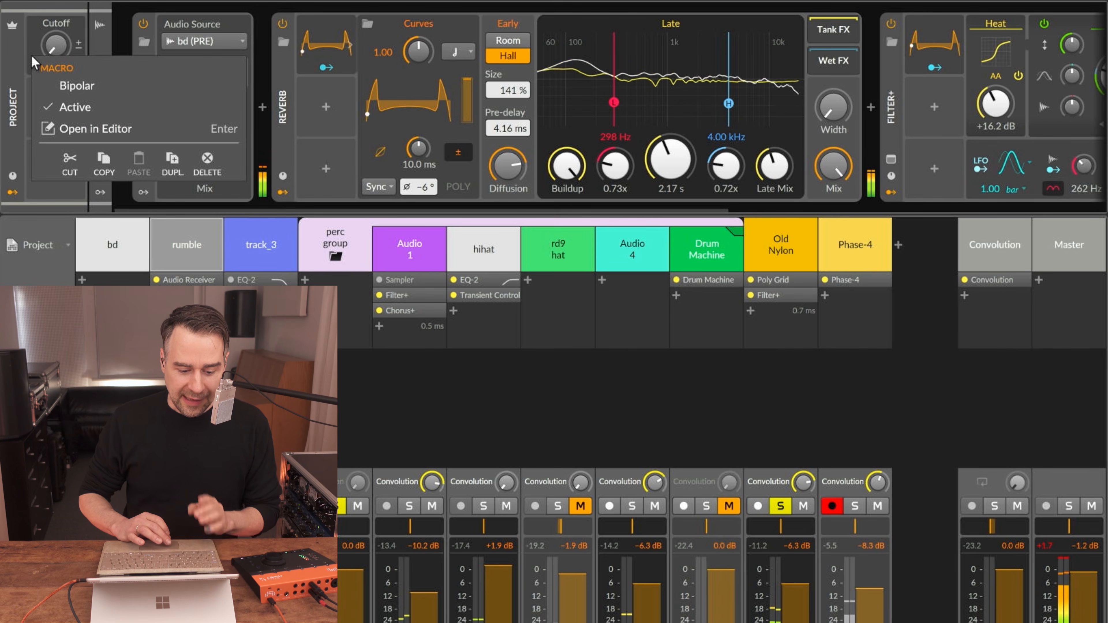
{"action": "left_click", "coordinate": [209, 172]}
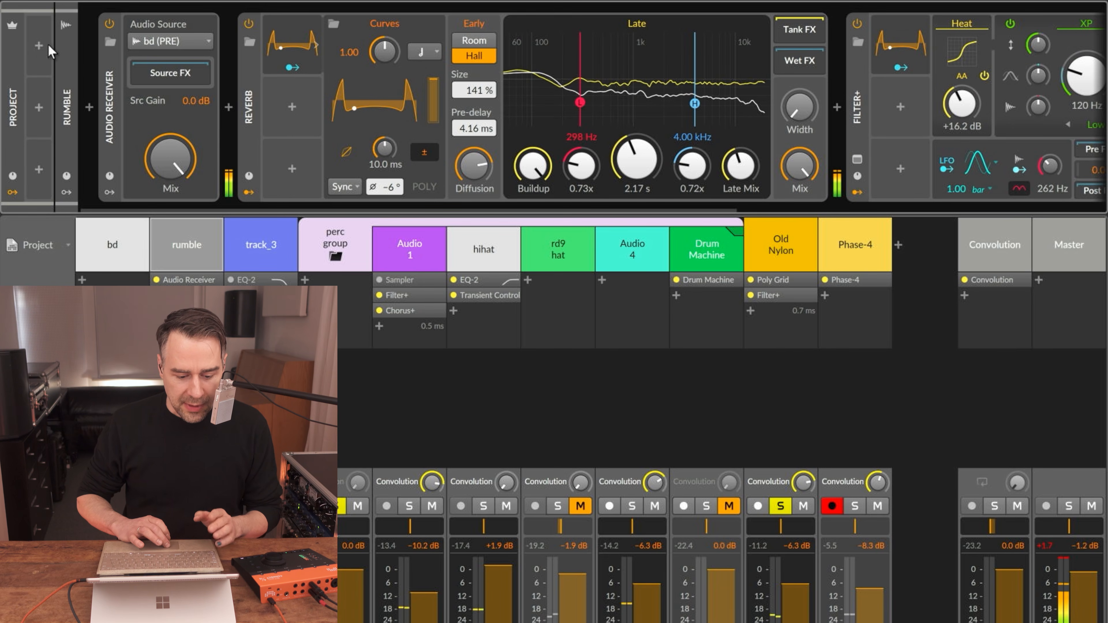
{"action": "left_click", "coordinate": [39, 46]}
{"action": "type", "text": "macr"}
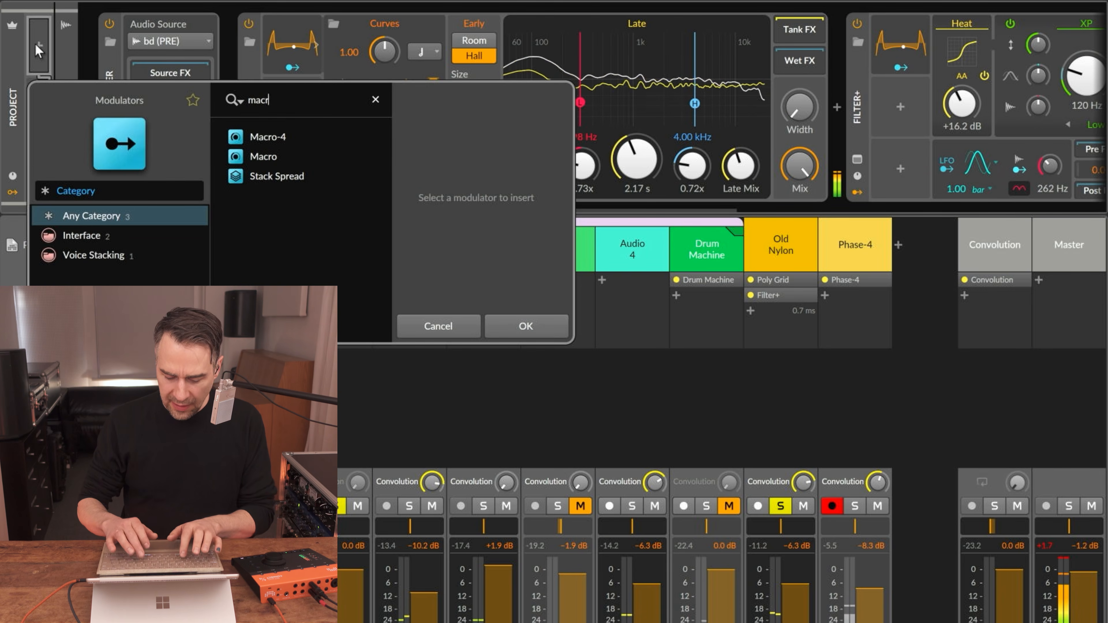
{"action": "type", "text": "o"}
{"action": "key", "text": "Down"}
{"action": "key", "text": "Down"}
{"action": "key", "text": "Return"}
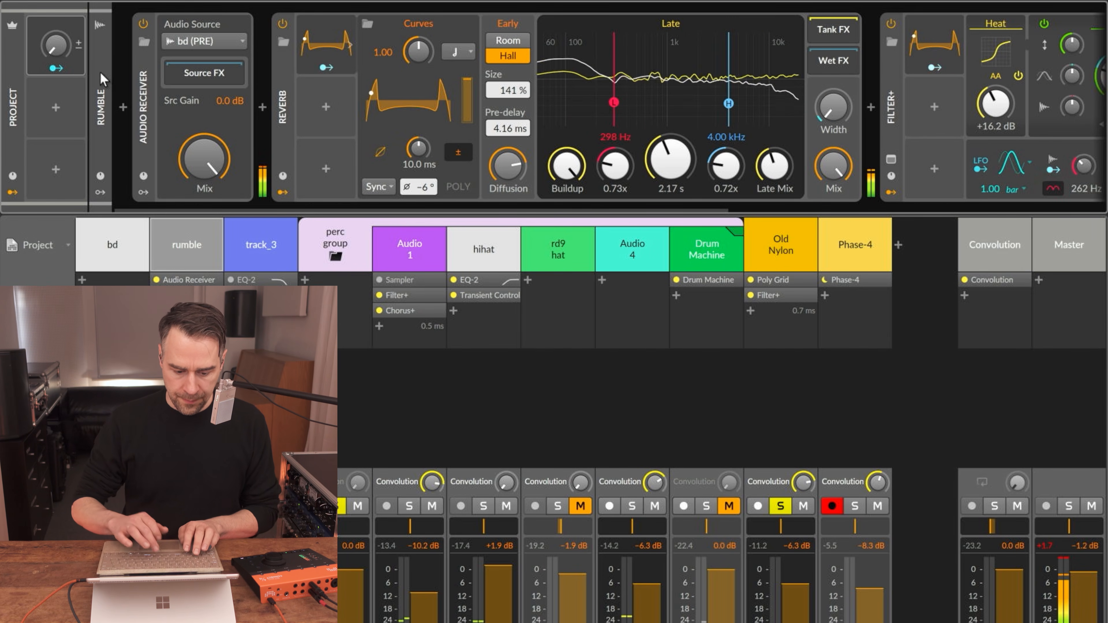
Open Old Nylon's Poly Grid patch and map the new project macro to the decay of the AD envelope.
{"action": "left_click", "coordinate": [63, 68]}
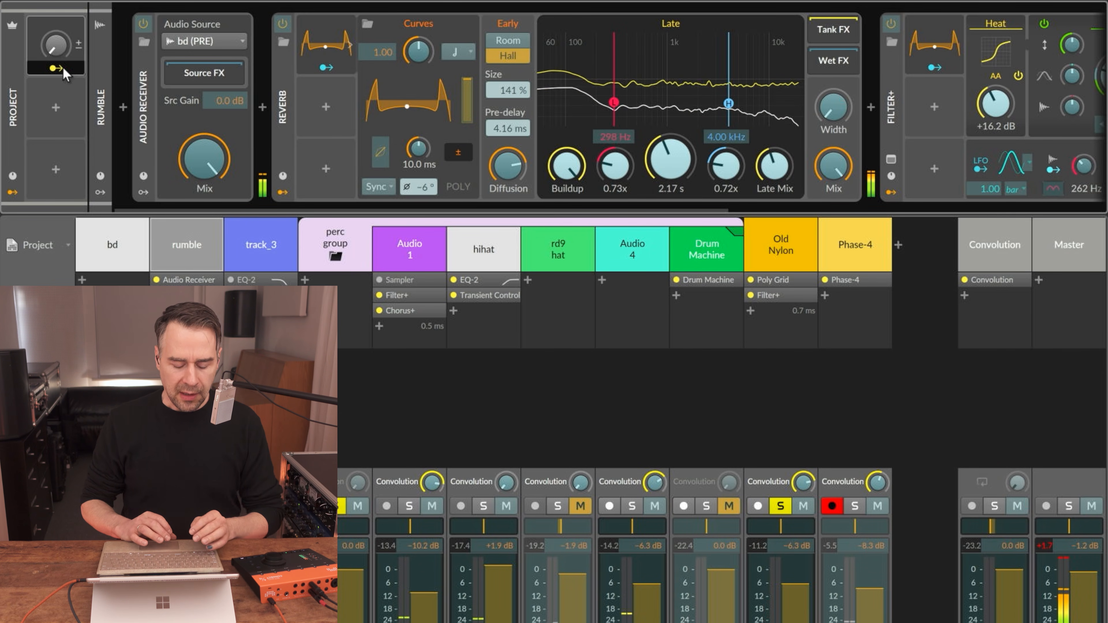
{"action": "left_click", "coordinate": [782, 251]}
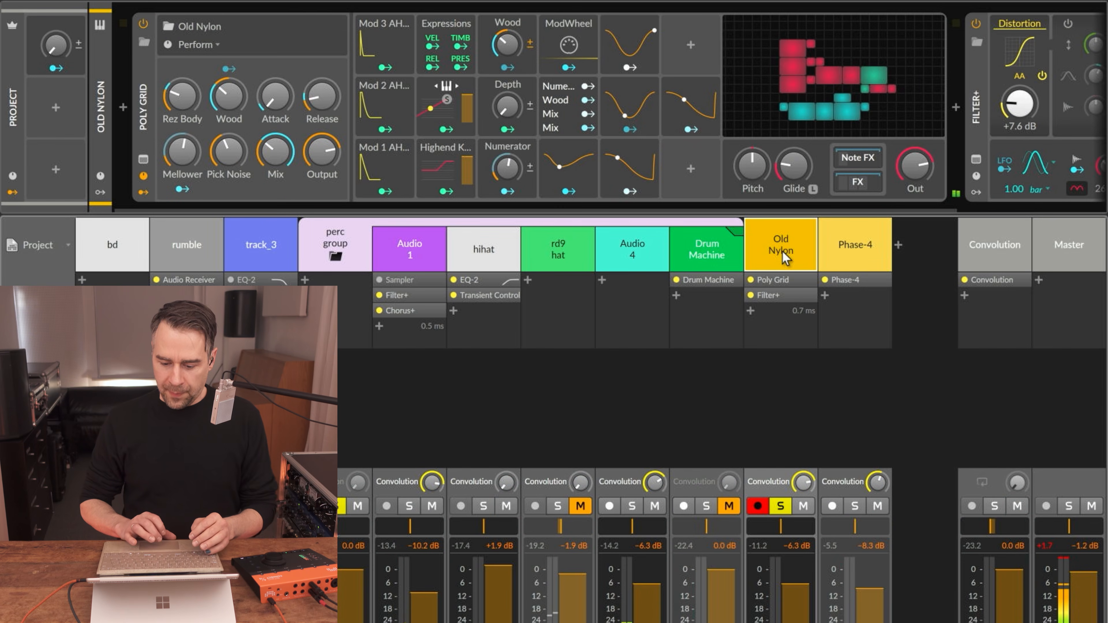
{"action": "left_click", "coordinate": [735, 94]}
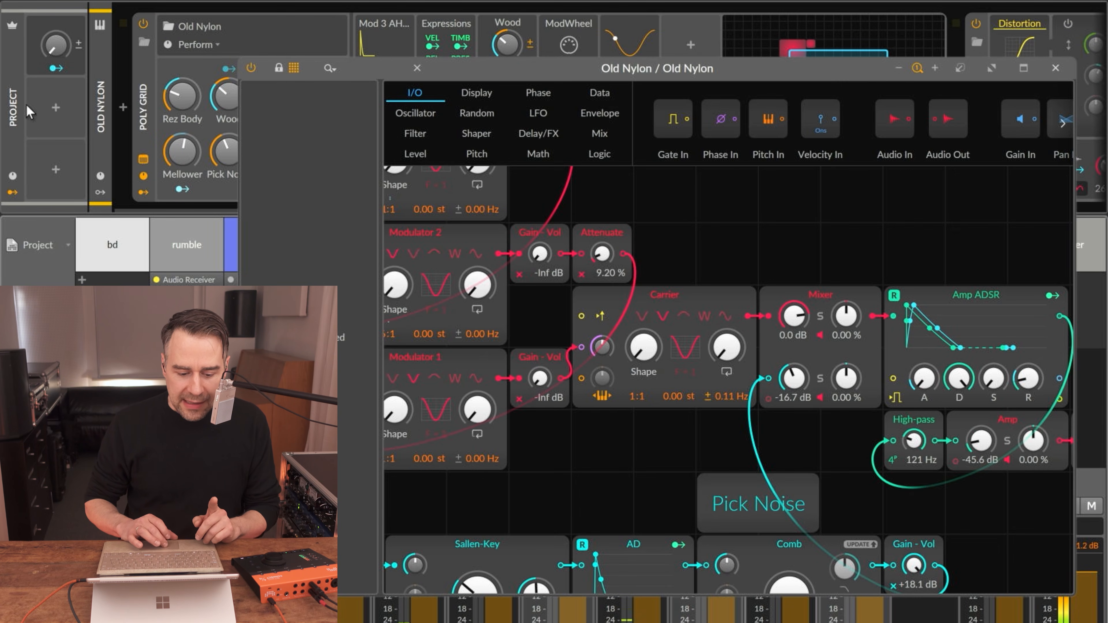
{"action": "left_click", "coordinate": [53, 69]}
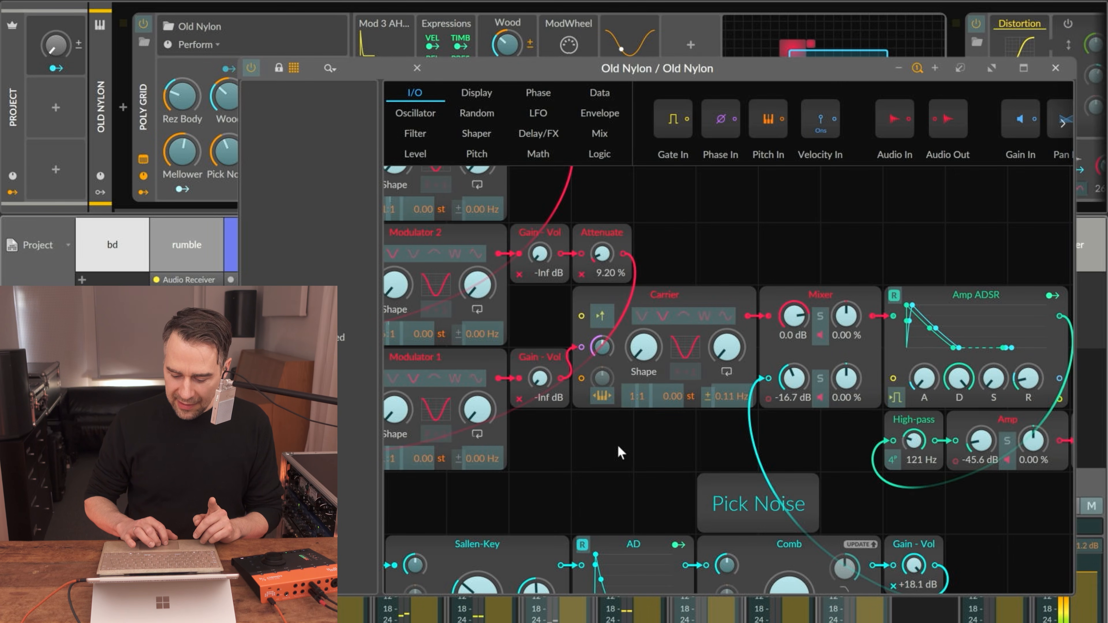
{"action": "left_click_drag", "start_coordinate": [727, 441], "coordinate": [784, 268]}
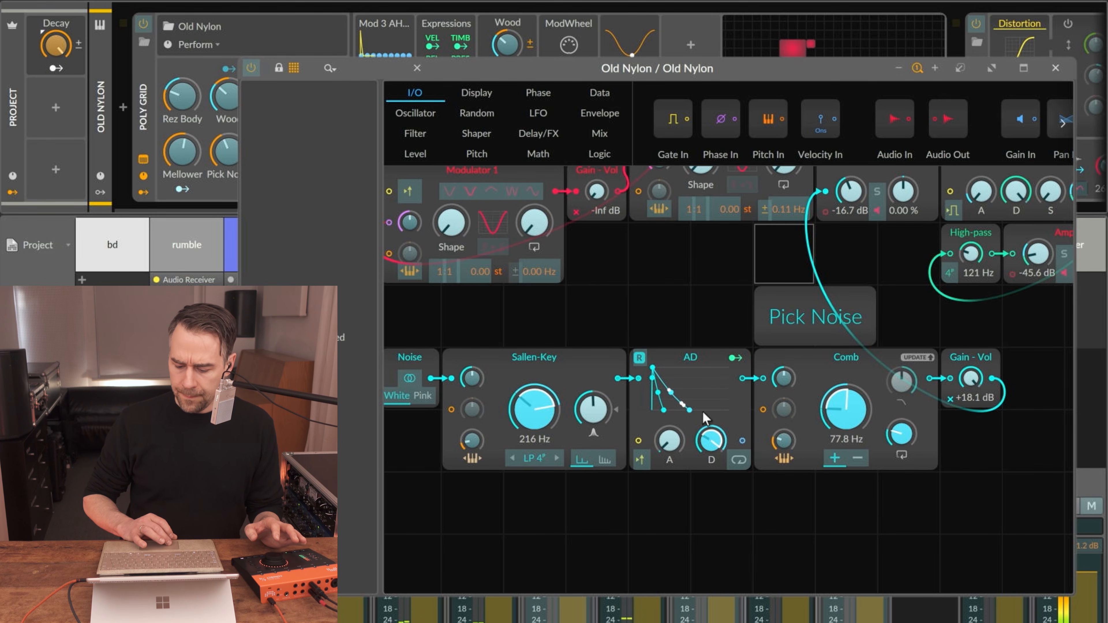
Close the Poly Grid editor and map the project macro to Old Nylon's Release control.
{"action": "left_click", "coordinate": [1060, 70]}
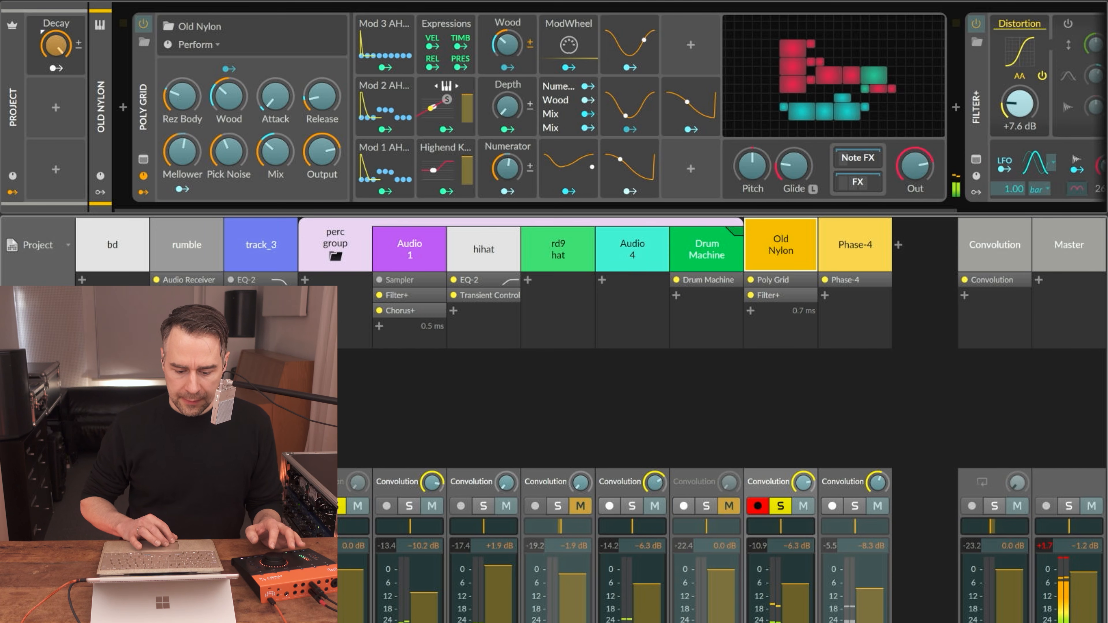
{"action": "left_click_drag", "start_coordinate": [322, 96], "coordinate": [322, 65]}
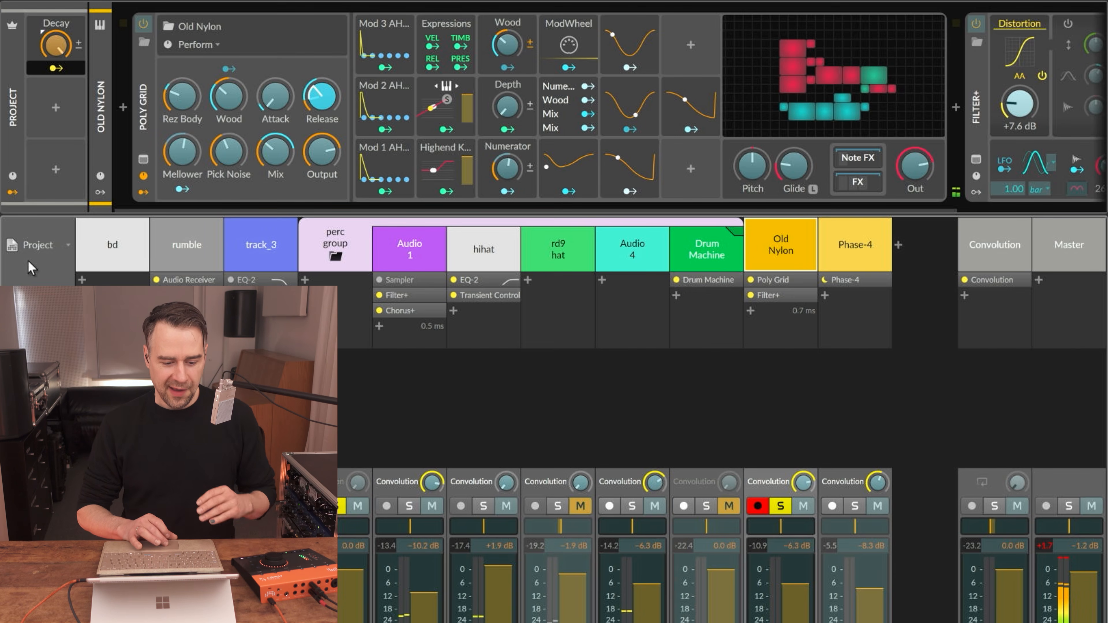
Map the Decay macro to the rumble track's Convolution send and solo the bd track.
{"action": "left_click", "coordinate": [53, 69]}
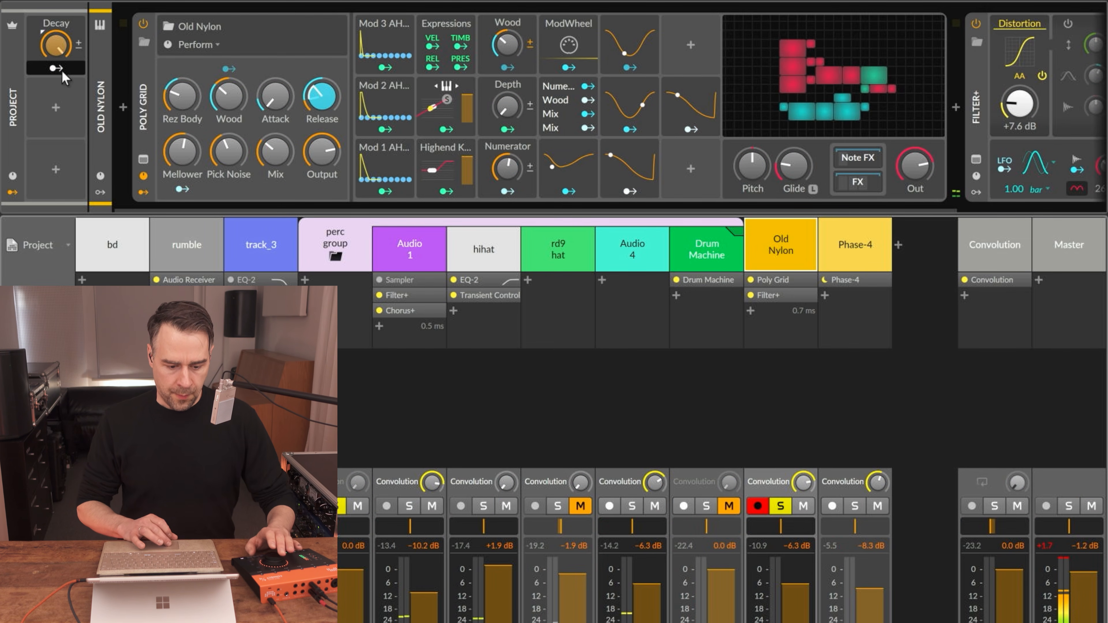
{"action": "left_click", "coordinate": [59, 68]}
{"action": "left_click_drag", "start_coordinate": [126, 572], "coordinate": [127, 617]}
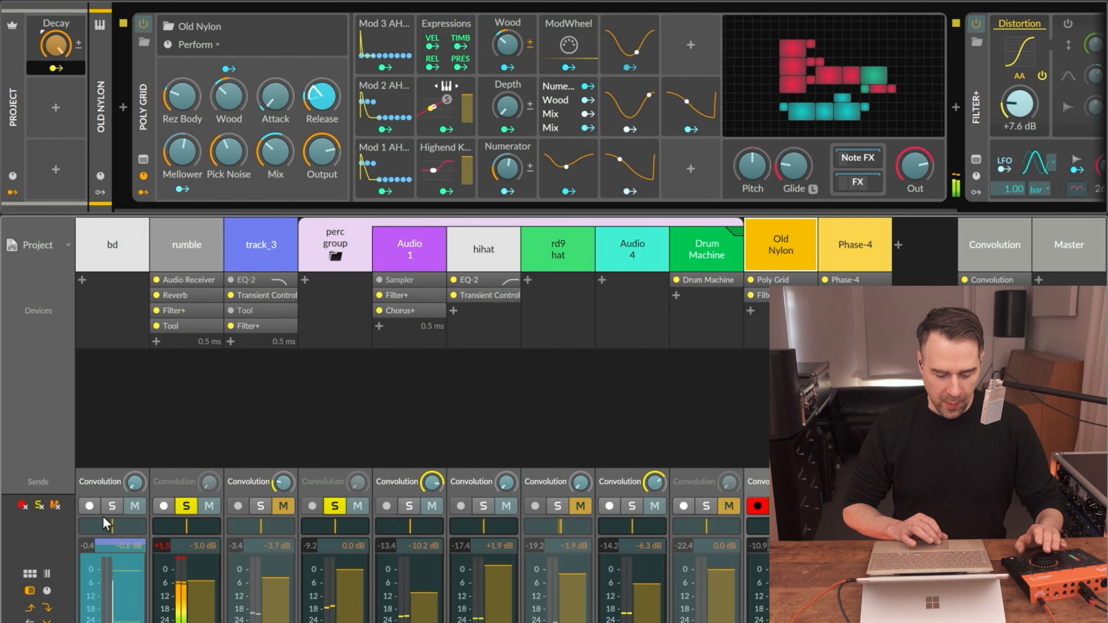
{"action": "left_click", "coordinate": [114, 508]}
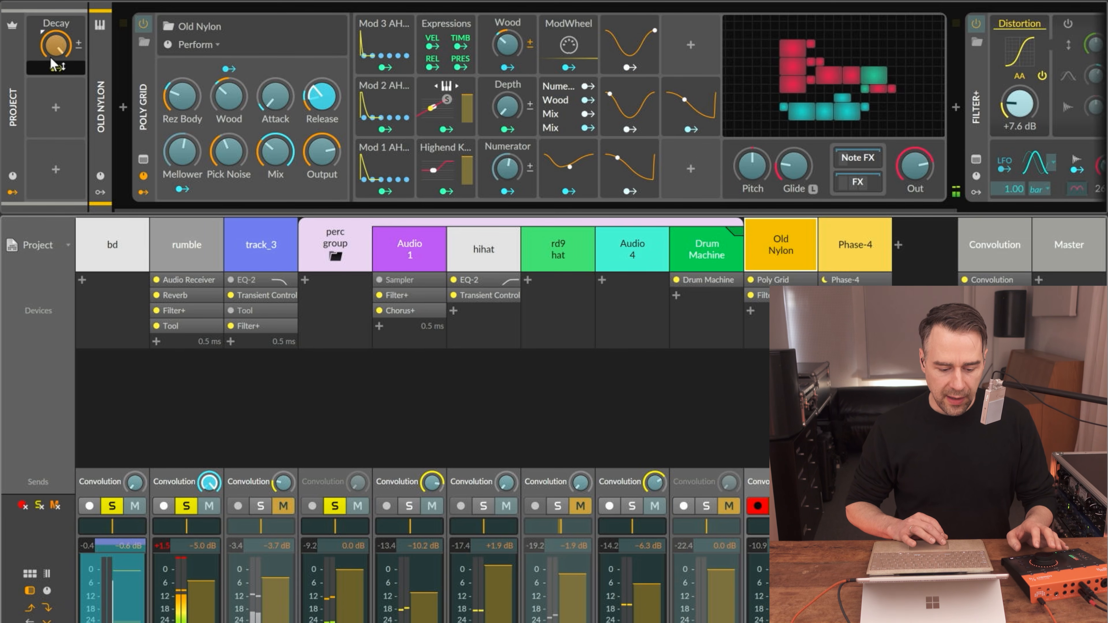
{"action": "left_click", "coordinate": [54, 67]}
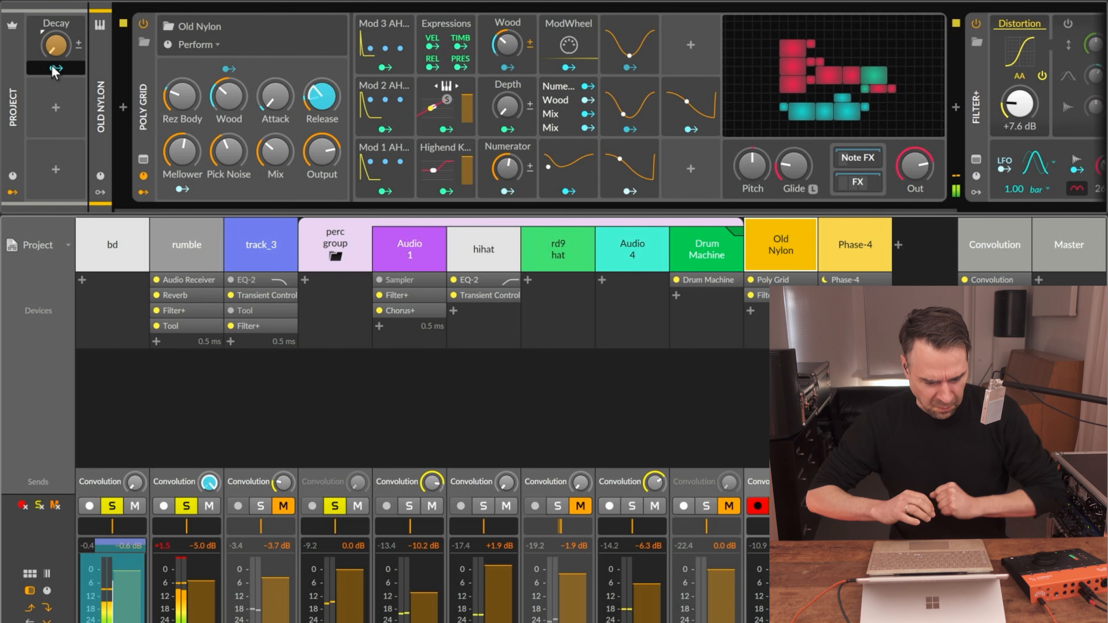
In the arrangement, unmute the rd9 hat track, audition the Drum Machine track and delete it.
{"action": "key", "text": "Tab"}
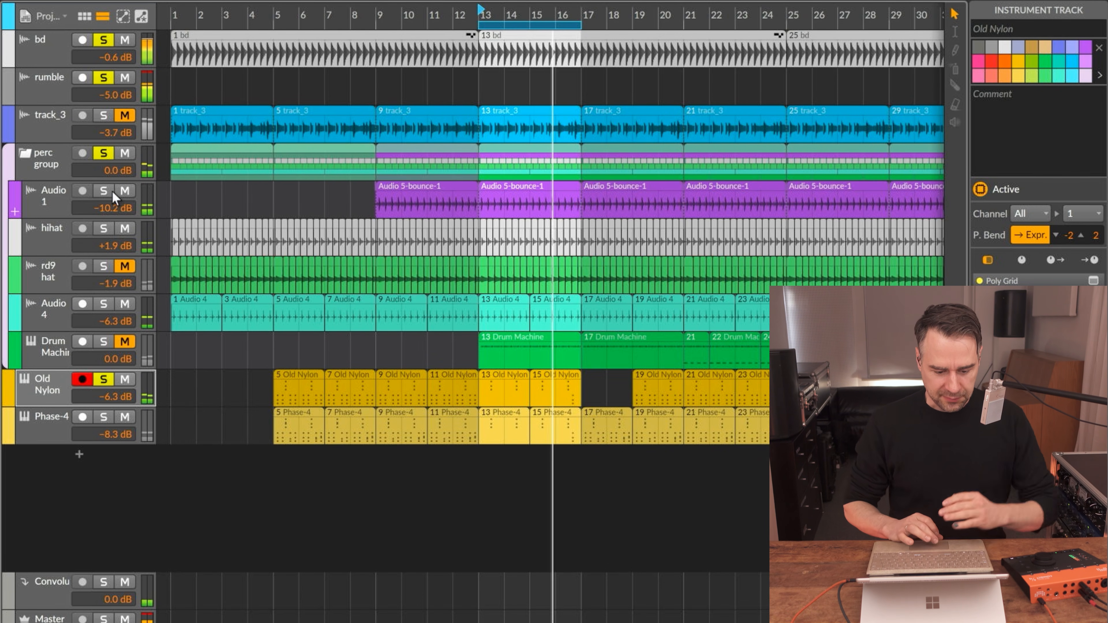
{"action": "left_click", "coordinate": [127, 266]}
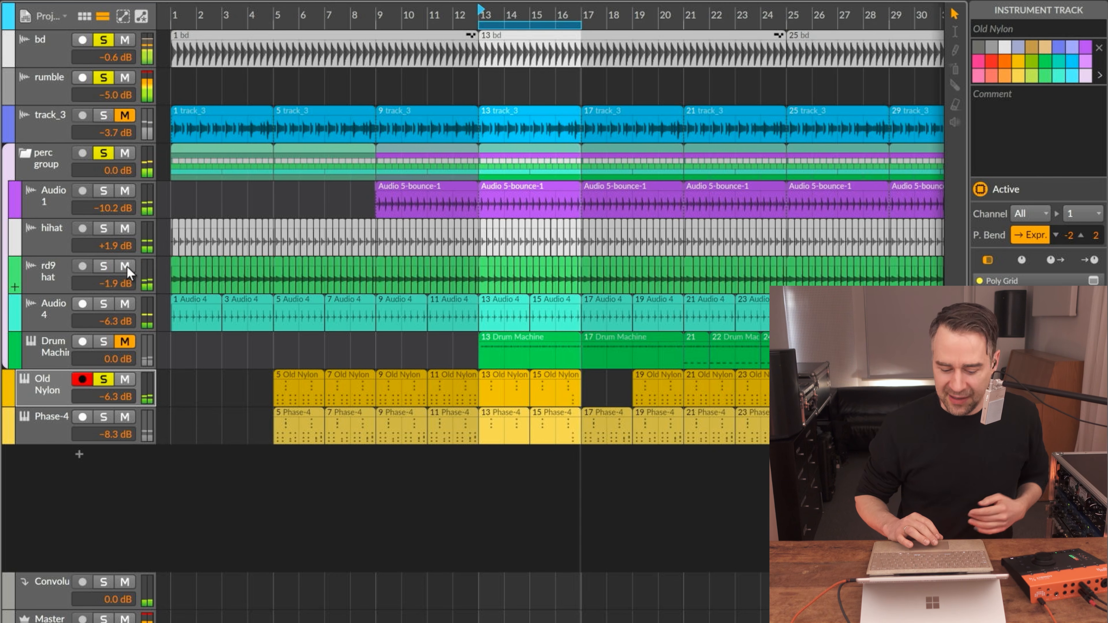
{"action": "left_click", "coordinate": [127, 342]}
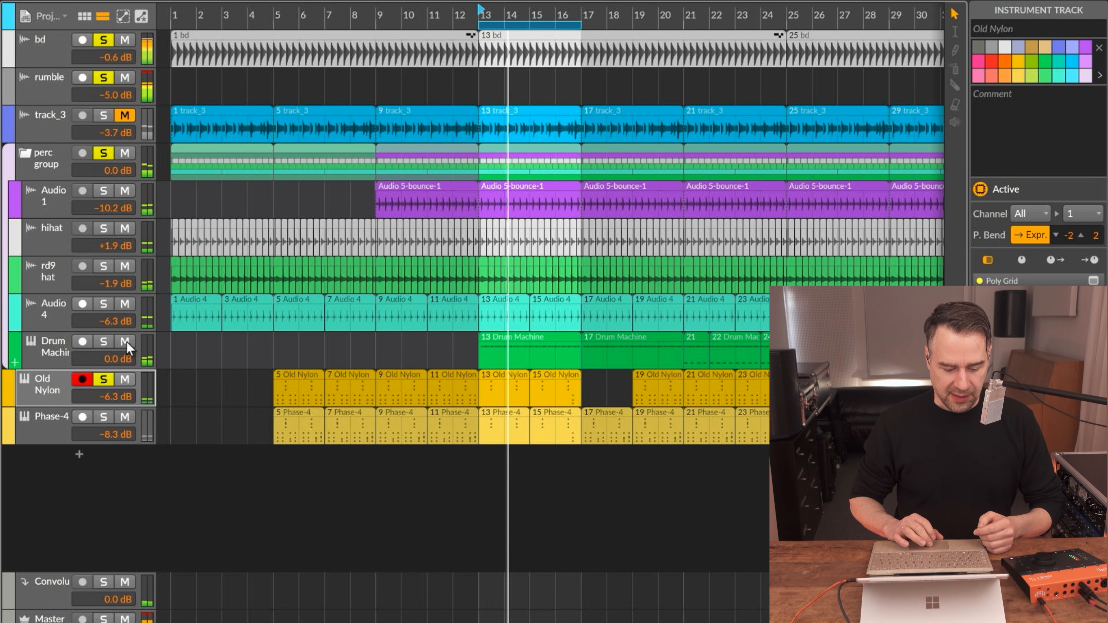
{"action": "left_click", "coordinate": [45, 344]}
{"action": "key", "text": "Delete"}
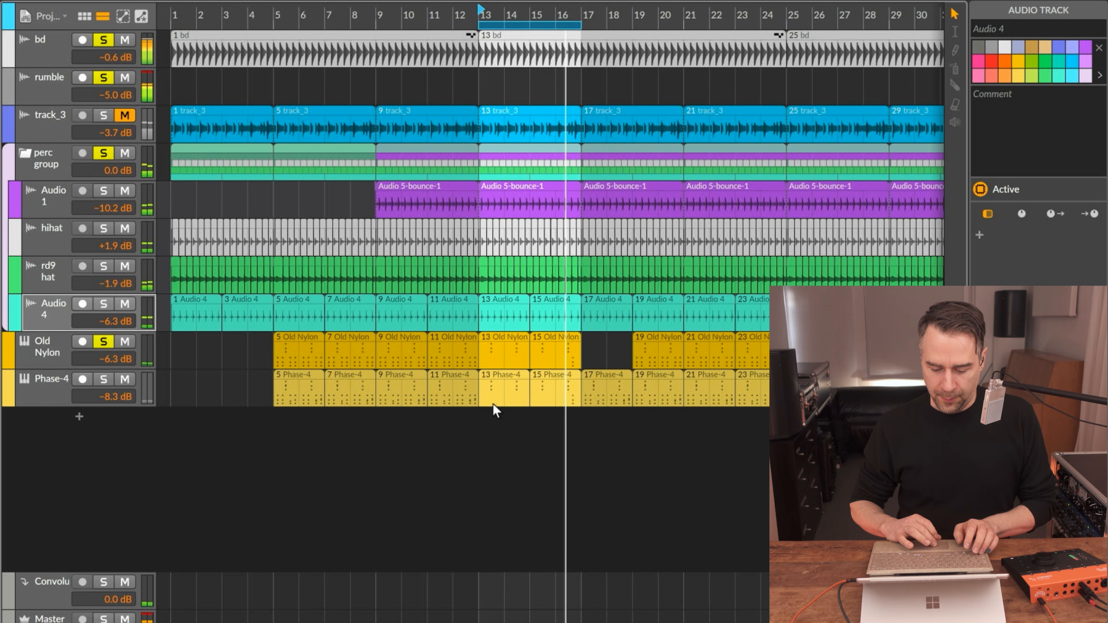
Copy the Old Nylon and Phase-4 clips from bars 13–17 to bars 9–13 and extend the loop to start at bar 9.
{"action": "left_click", "coordinate": [485, 396]}
{"action": "left_click_drag", "start_coordinate": [538, 276], "coordinate": [583, 350]}
{"action": "left_click_drag", "start_coordinate": [507, 347], "coordinate": [403, 357]}
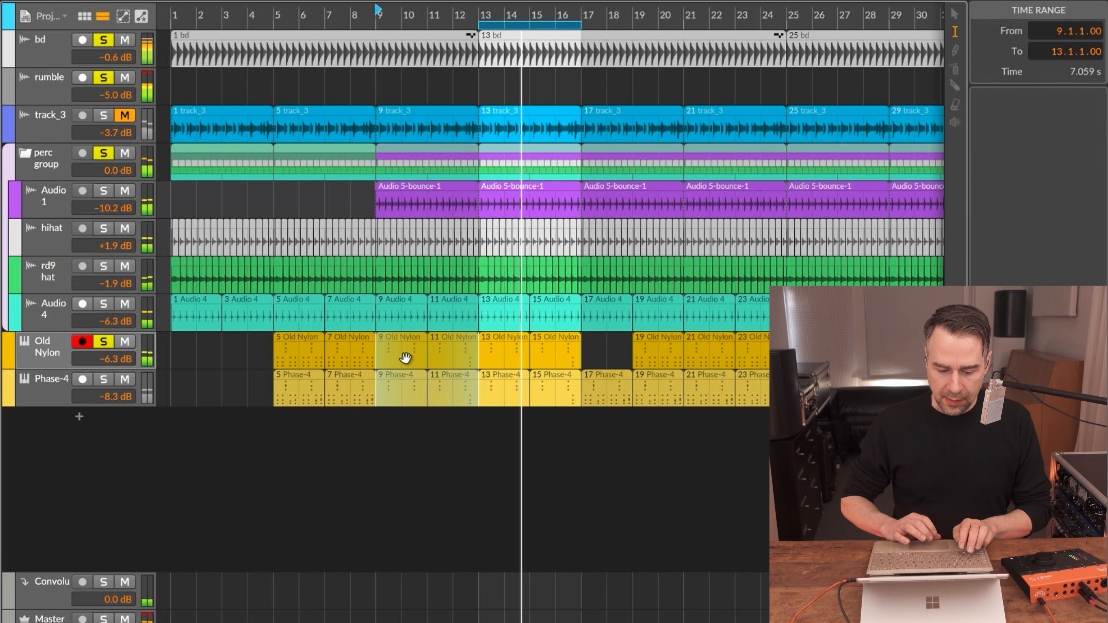
{"action": "left_click", "coordinate": [379, 17]}
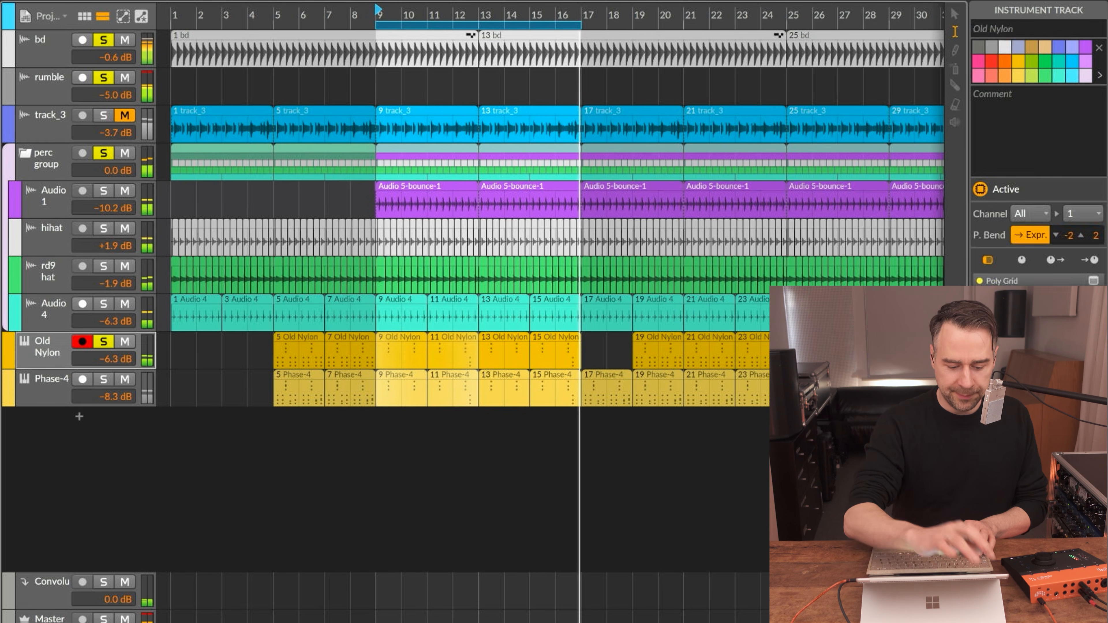
Toggle the bd track's solo off and on, solo the Phase-4 track and select it.
{"action": "left_click", "coordinate": [103, 41]}
{"action": "key", "text": "s"}
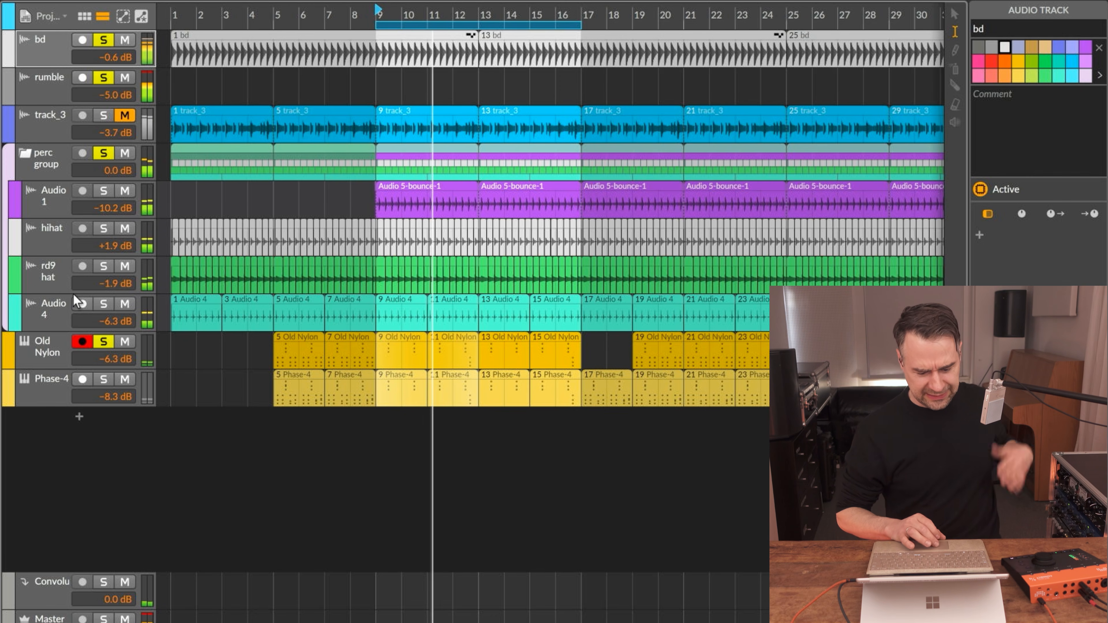
{"action": "left_click", "coordinate": [103, 378]}
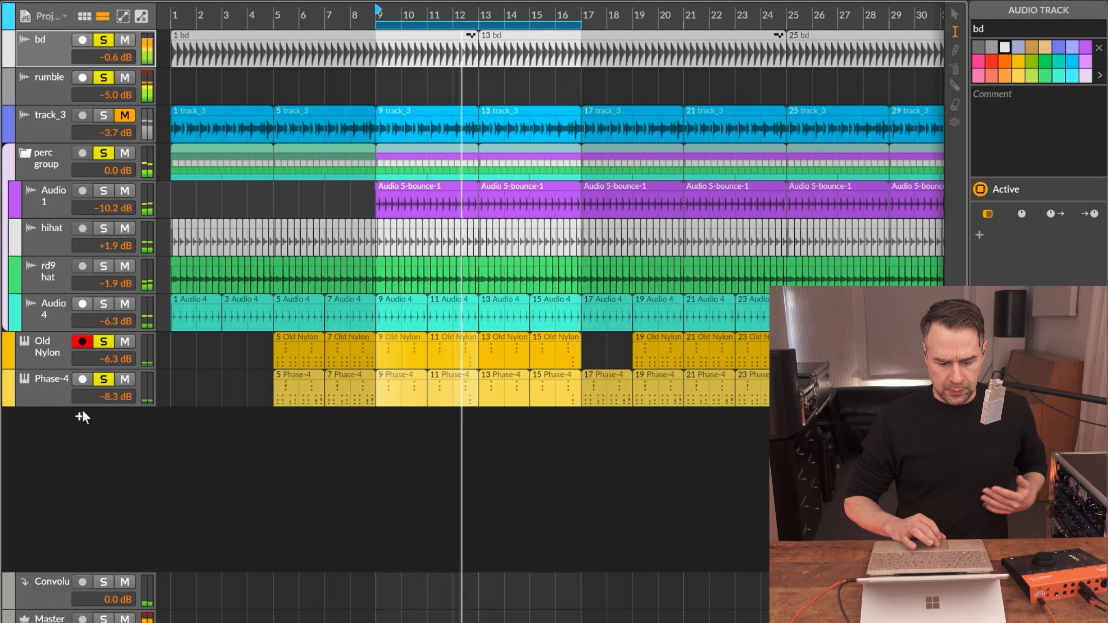
{"action": "left_click", "coordinate": [109, 391]}
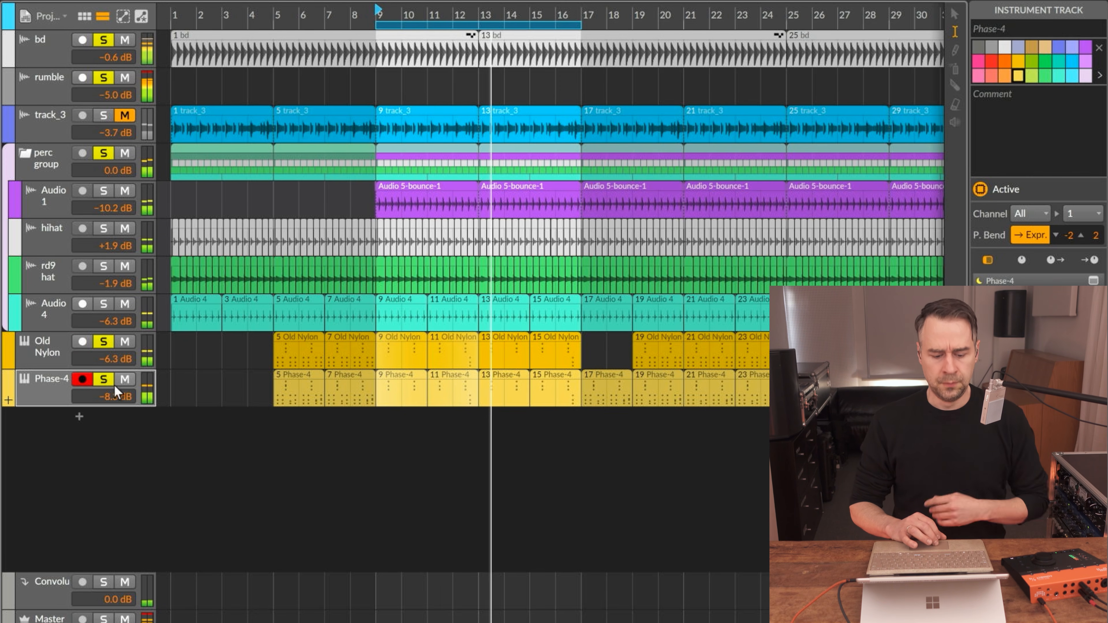
Open the Phase-4 clip at bar 11 and copy shortened versions of its closing G1, A#1, D2 chord to 9.4.2 and 9.4.3.
{"action": "left_click", "coordinate": [448, 385]}
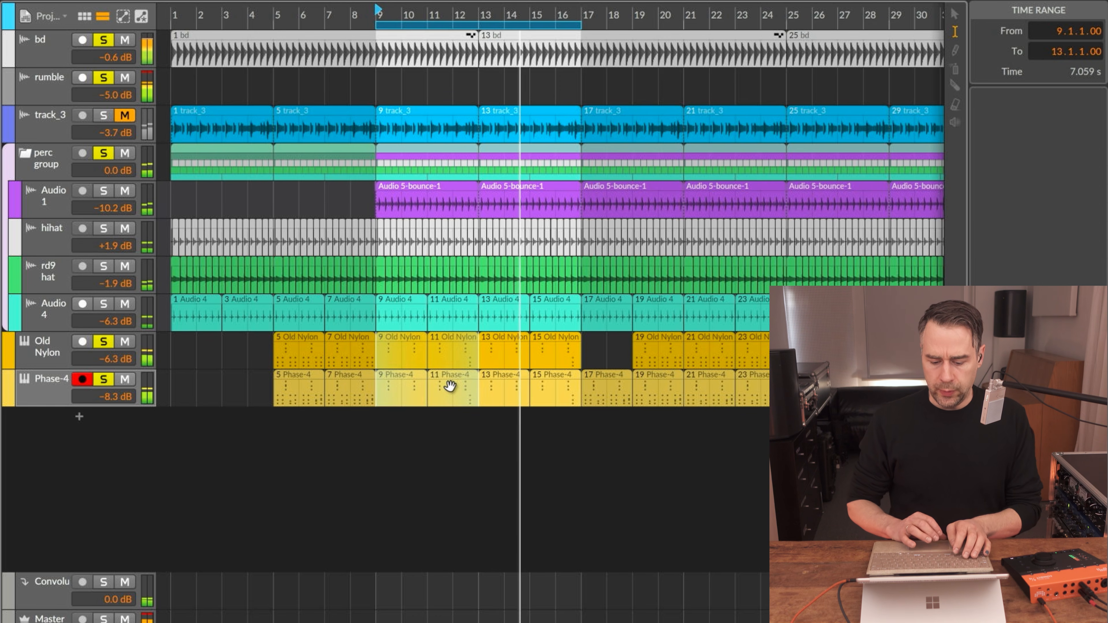
{"action": "key", "text": "1"}
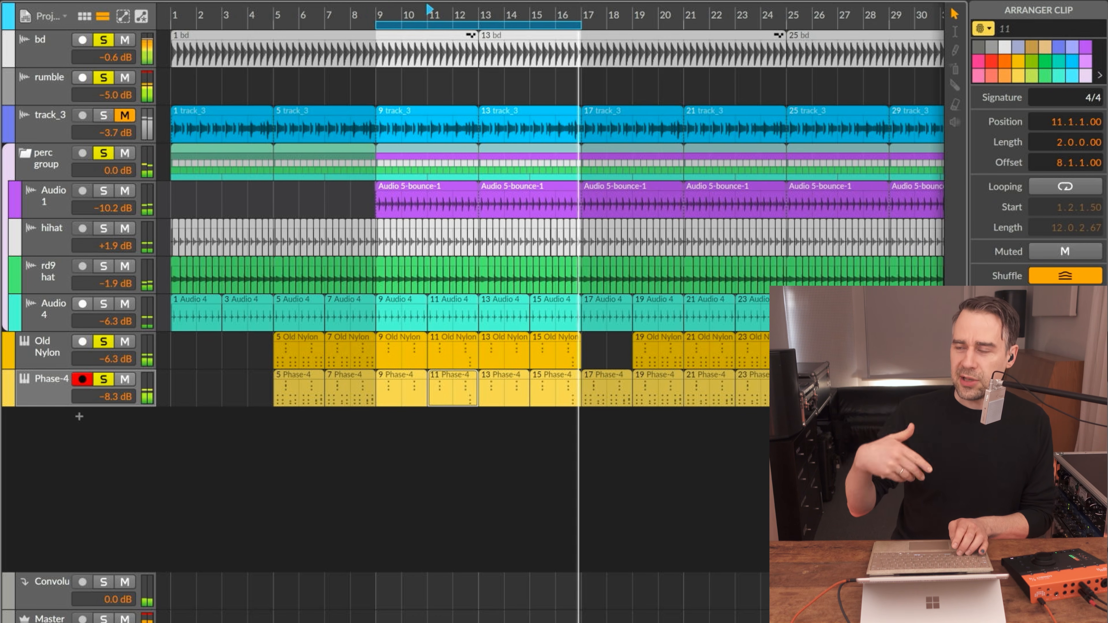
{"action": "key", "text": "Tab"}
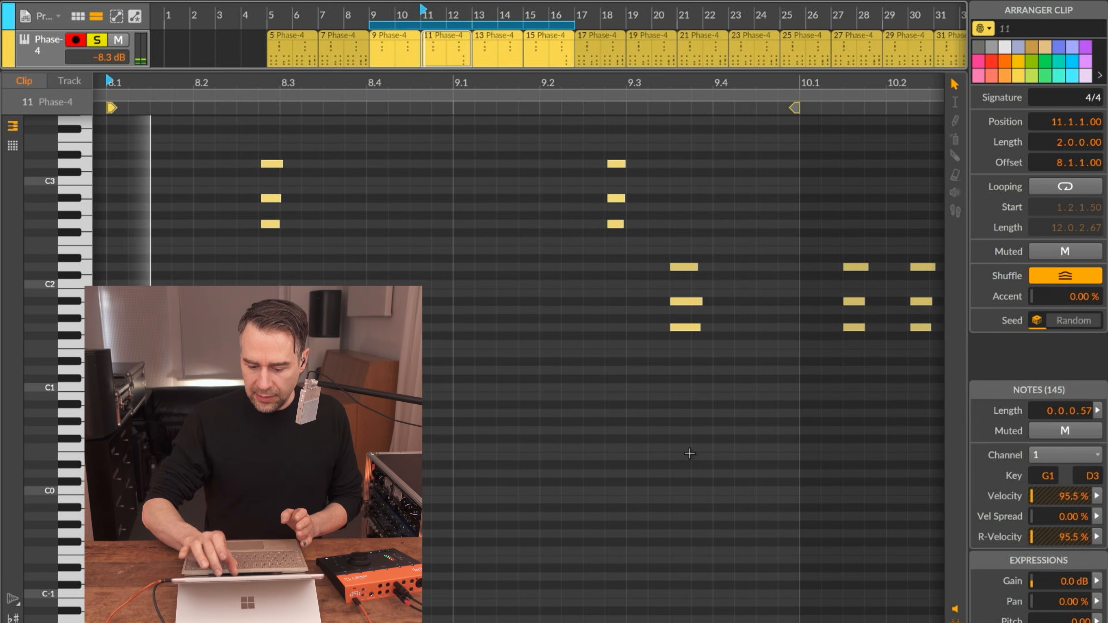
{"action": "left_click", "coordinate": [688, 452]}
{"action": "scroll", "coordinate": [758, 324], "scroll_direction": "up", "scroll_amount": 4}
{"action": "left_click_drag", "start_coordinate": [645, 201], "coordinate": [575, 469]}
{"action": "left_click_drag", "start_coordinate": [616, 325], "coordinate": [736, 325]}
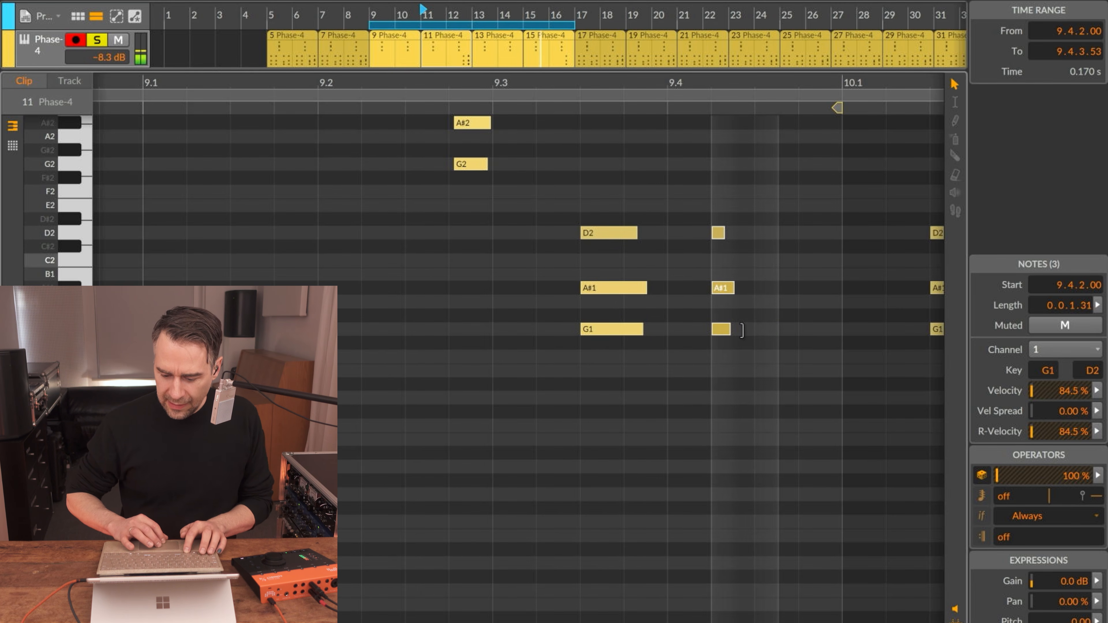
{"action": "left_click_drag", "start_coordinate": [728, 325], "coordinate": [773, 325]}
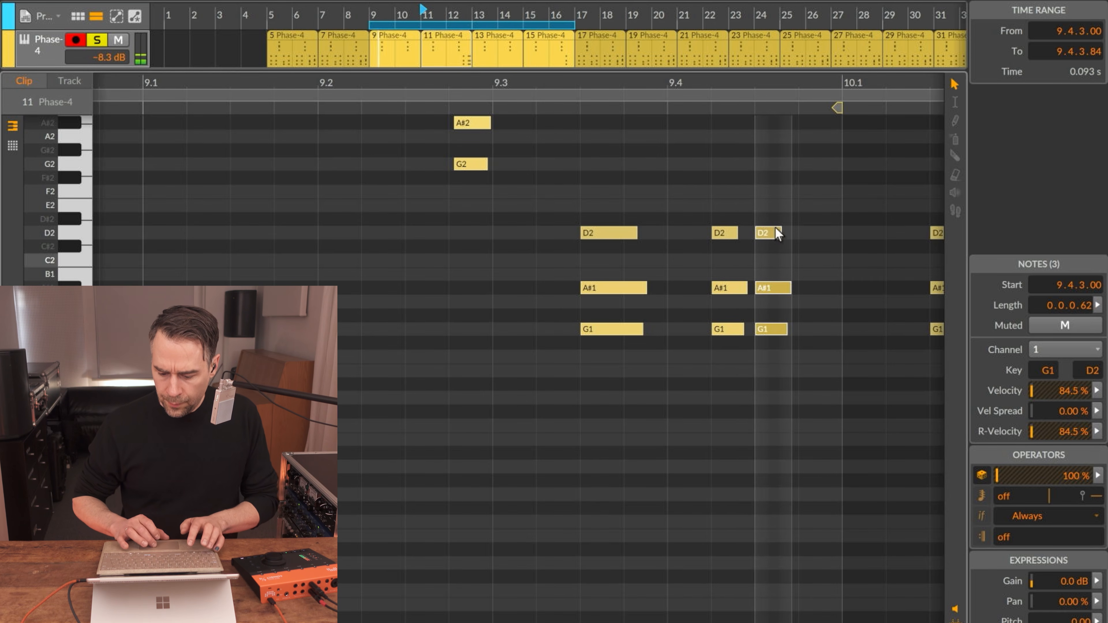
Check the notes of the Phase-4 clip at bar 9, return to the arrangement and select the Old Nylon clip above it.
{"action": "left_click", "coordinate": [397, 38]}
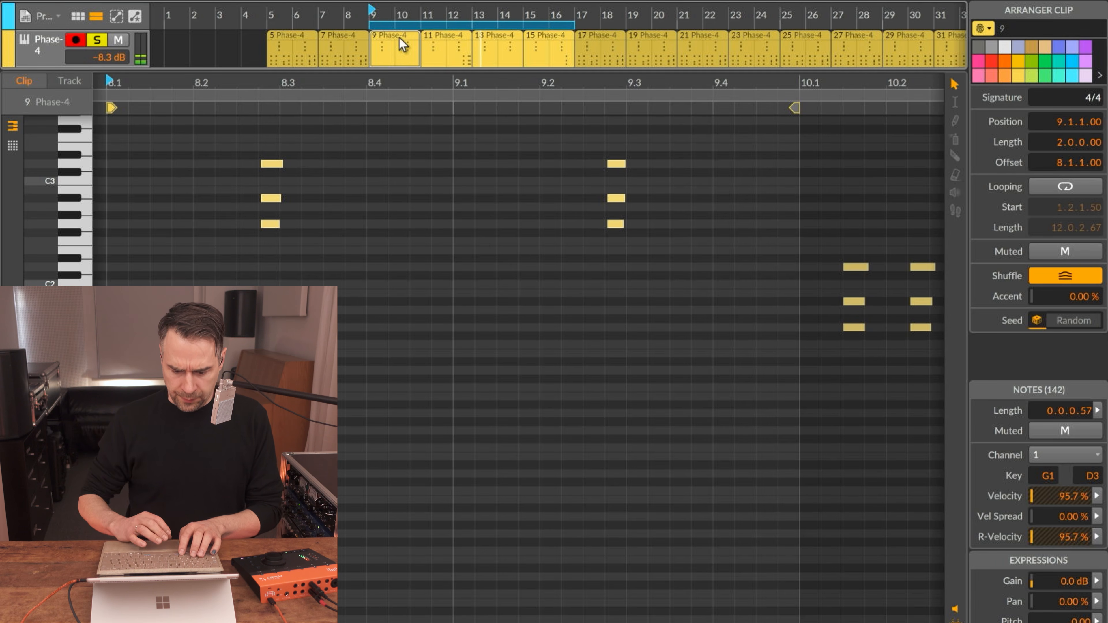
{"action": "double_click", "coordinate": [399, 37]}
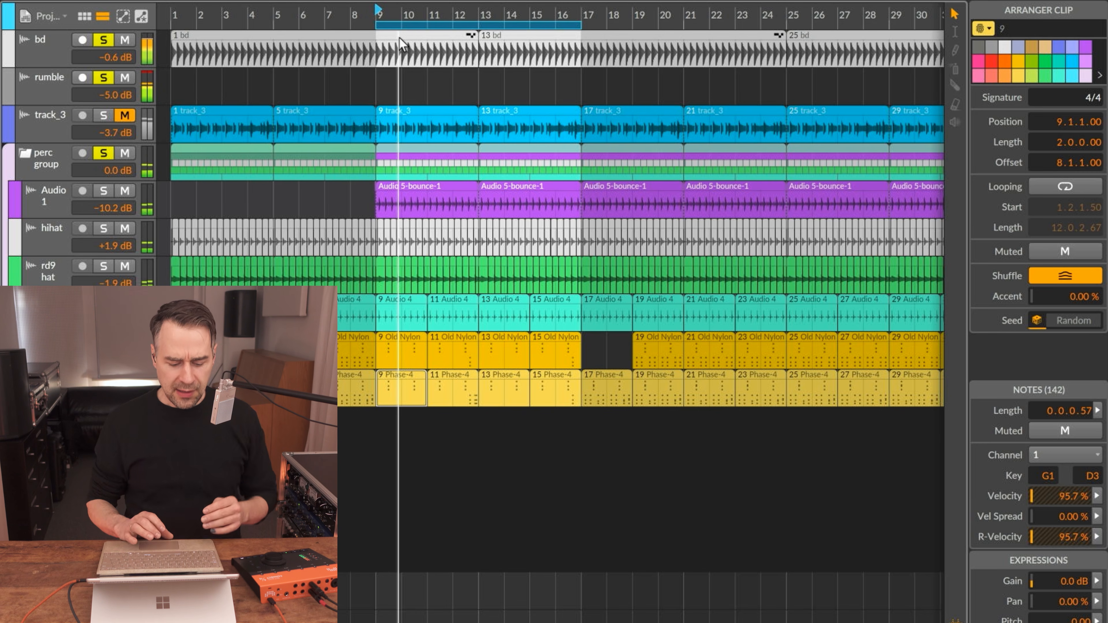
{"action": "key", "text": "Up"}
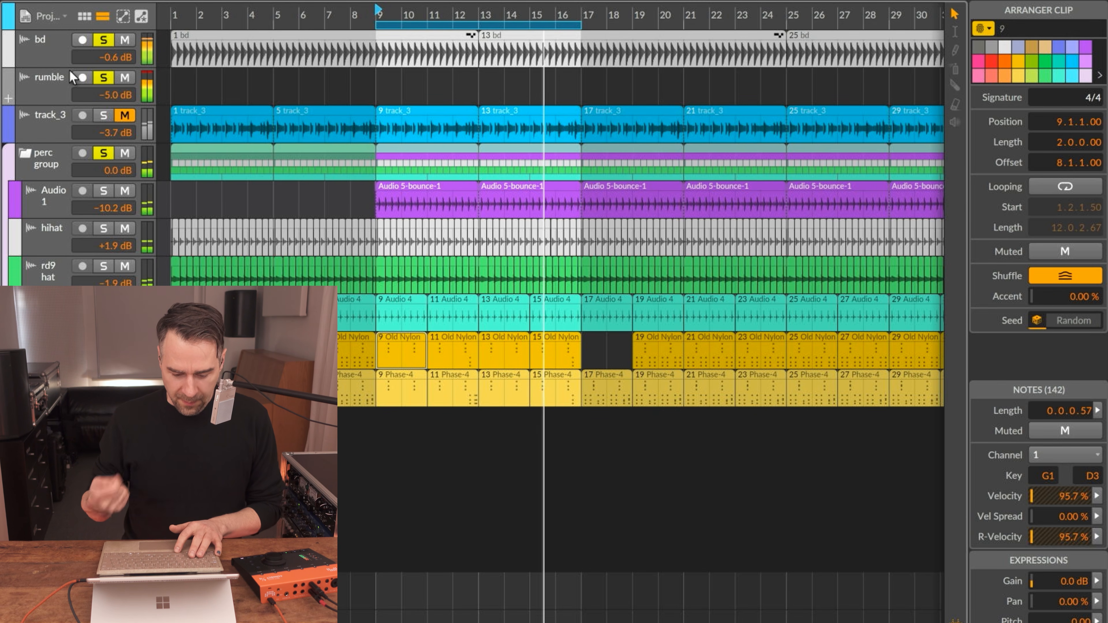
Duplicate the rumble track and solo the copy.
{"action": "left_click", "coordinate": [35, 77]}
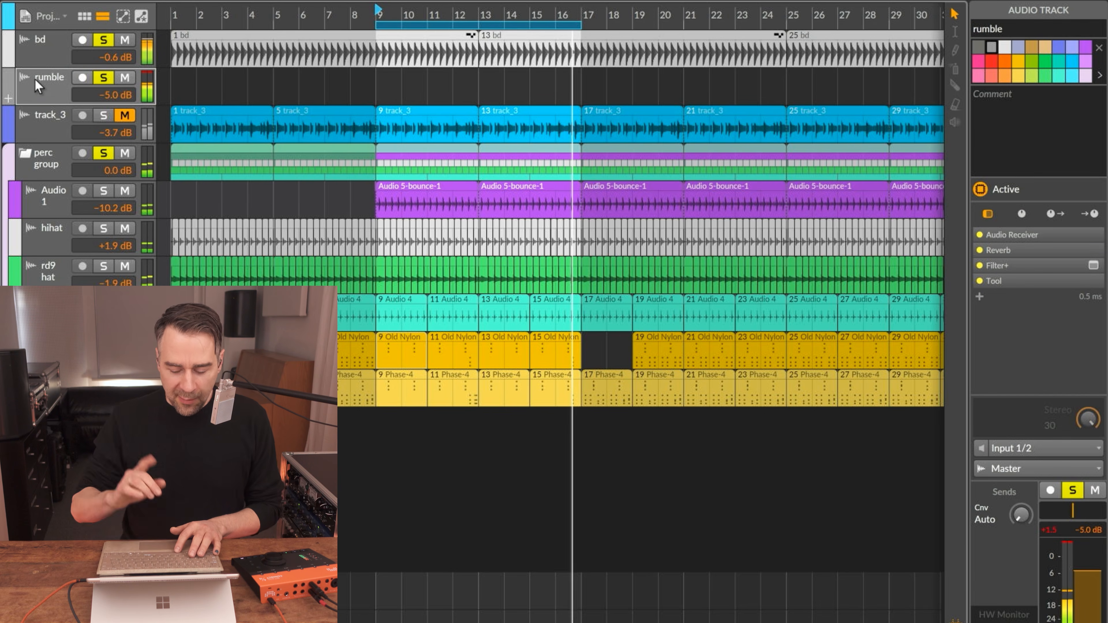
{"action": "key", "text": "ctrl+d"}
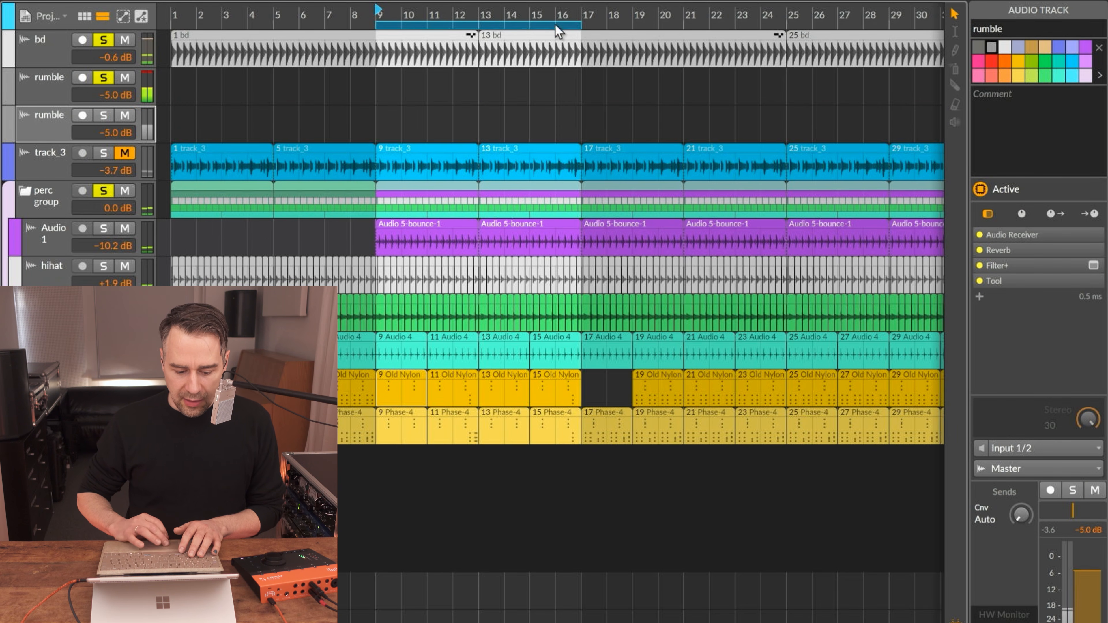
{"action": "left_click", "coordinate": [103, 115]}
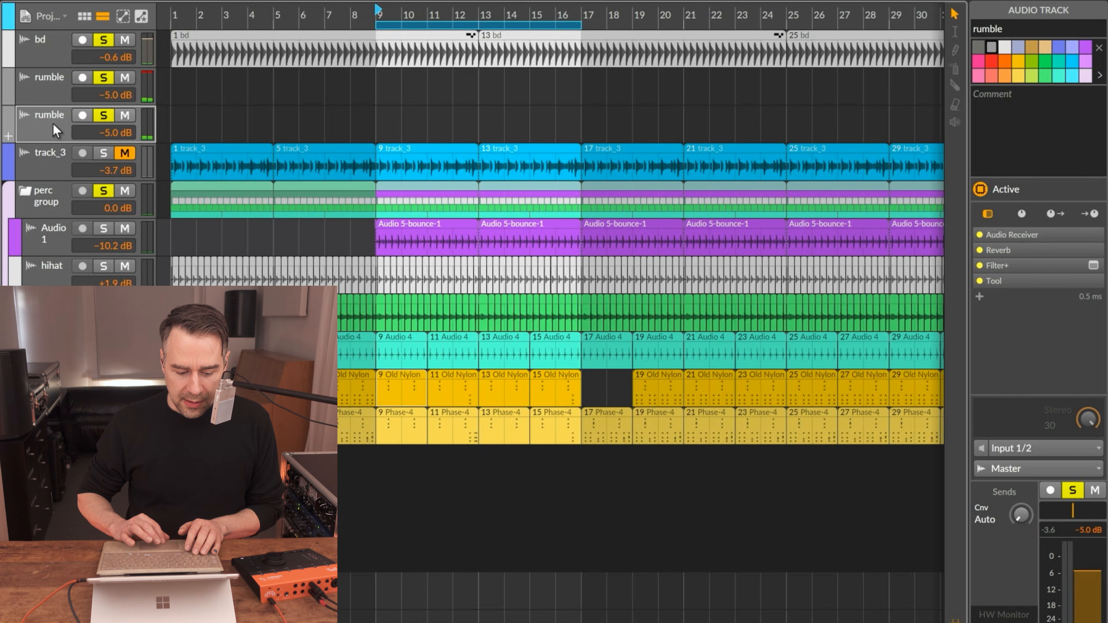
Switch the duplicated rumble's Filter+ to Band-pass 4 and raise its cutoff to about 4.11 kHz during playback.
{"action": "key", "text": "alt+3"}
{"action": "scroll", "coordinate": [861, 203], "scroll_direction": "right", "scroll_amount": 5}
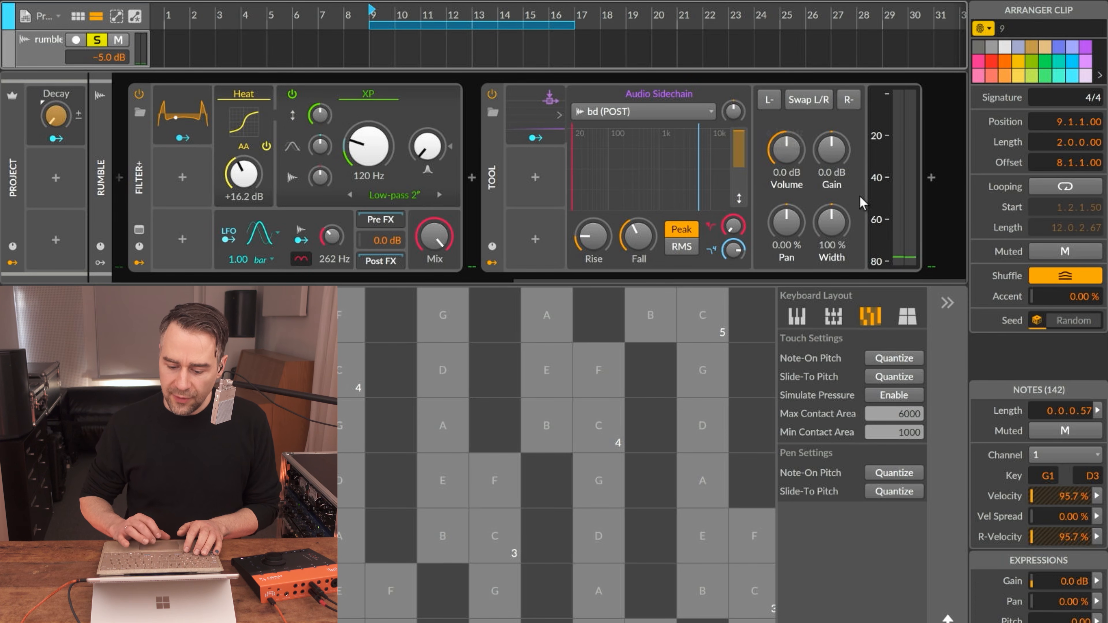
{"action": "left_click", "coordinate": [401, 196]}
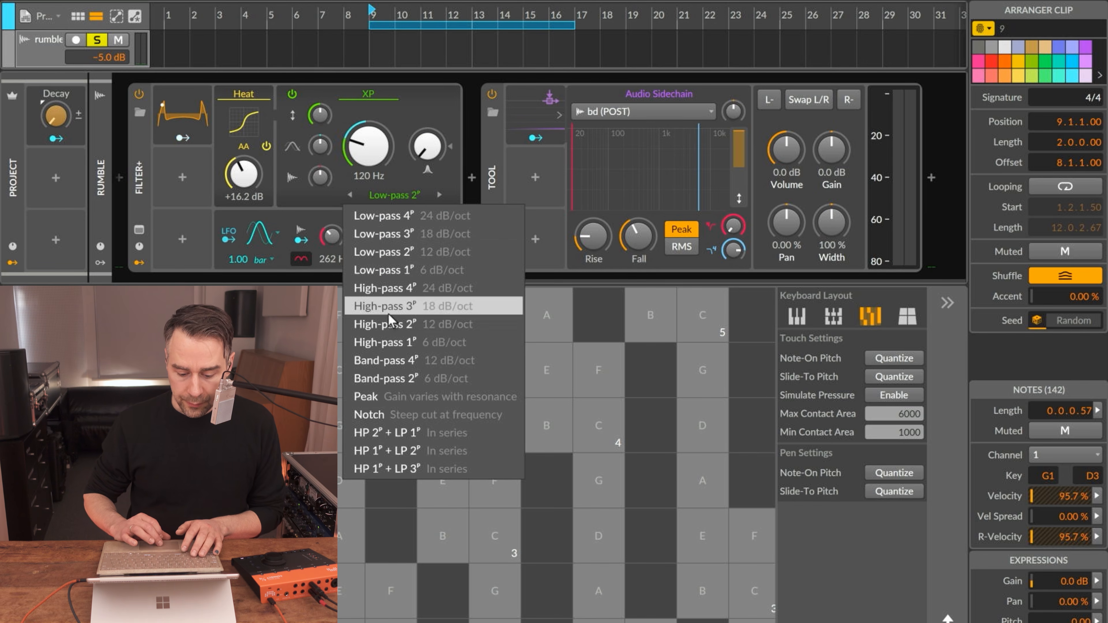
{"action": "left_click", "coordinate": [416, 360]}
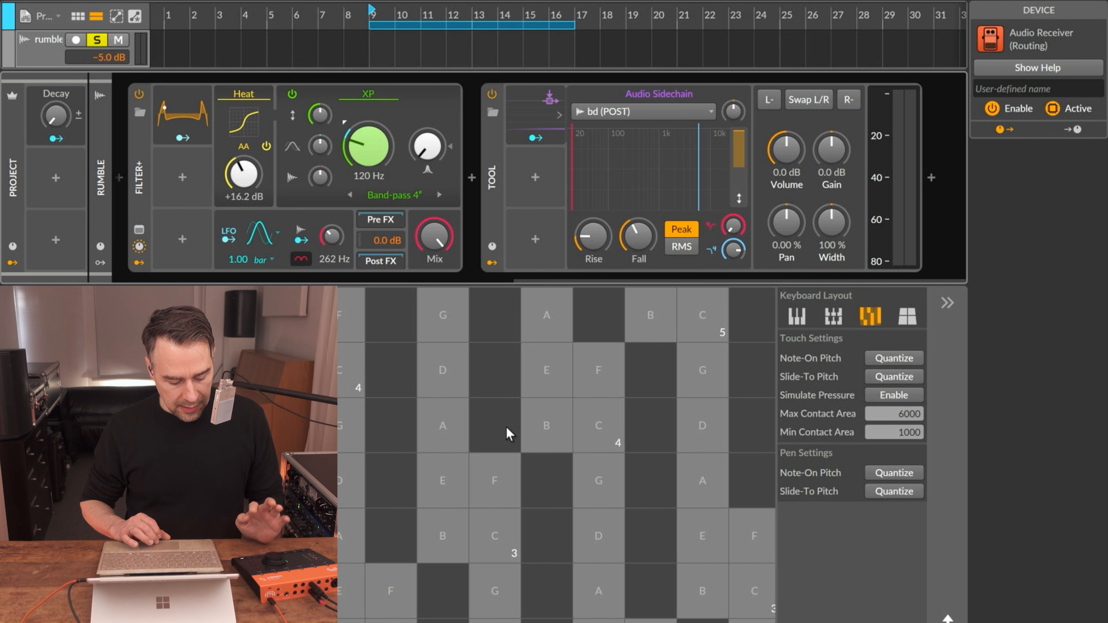
{"action": "scroll", "coordinate": [363, 161], "scroll_direction": "up", "scroll_amount": 10}
{"action": "key", "text": "space"}
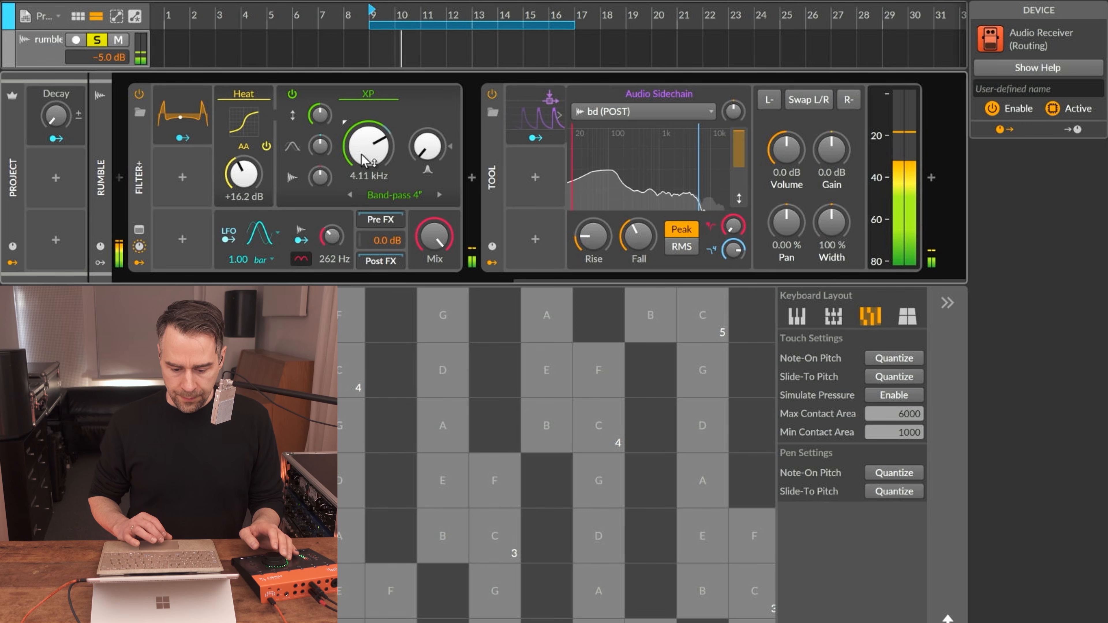
Adjust the Curves modulation of the Filter+ cutoff, setting the cutoff to 5.20 kHz and the Heat drive to +32.4 dB.
{"action": "left_click", "coordinate": [179, 137]}
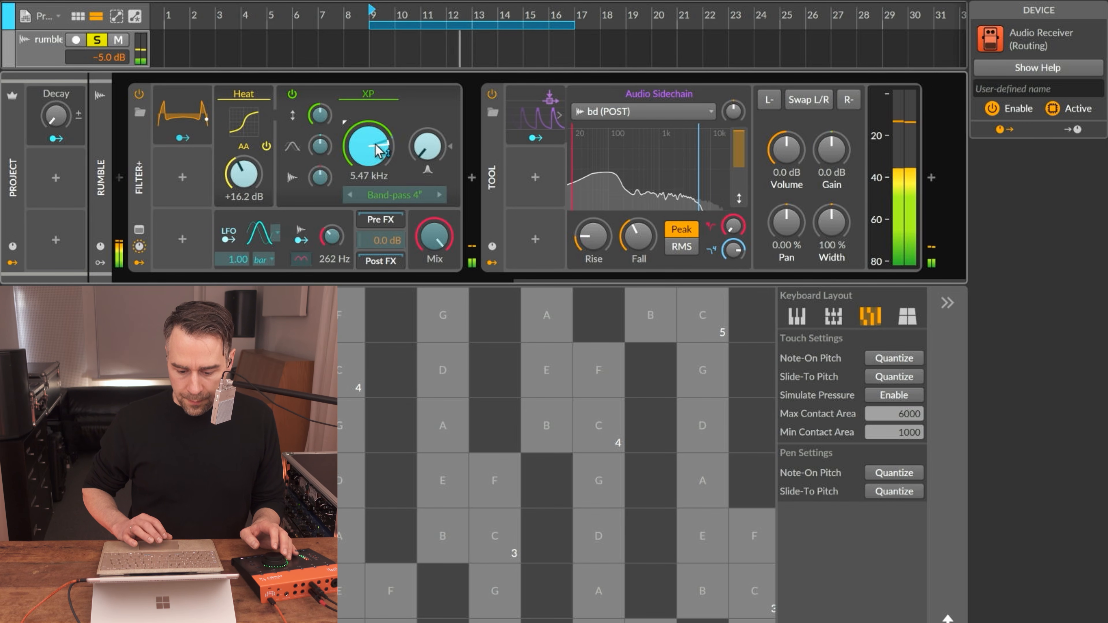
{"action": "left_click", "coordinate": [192, 140]}
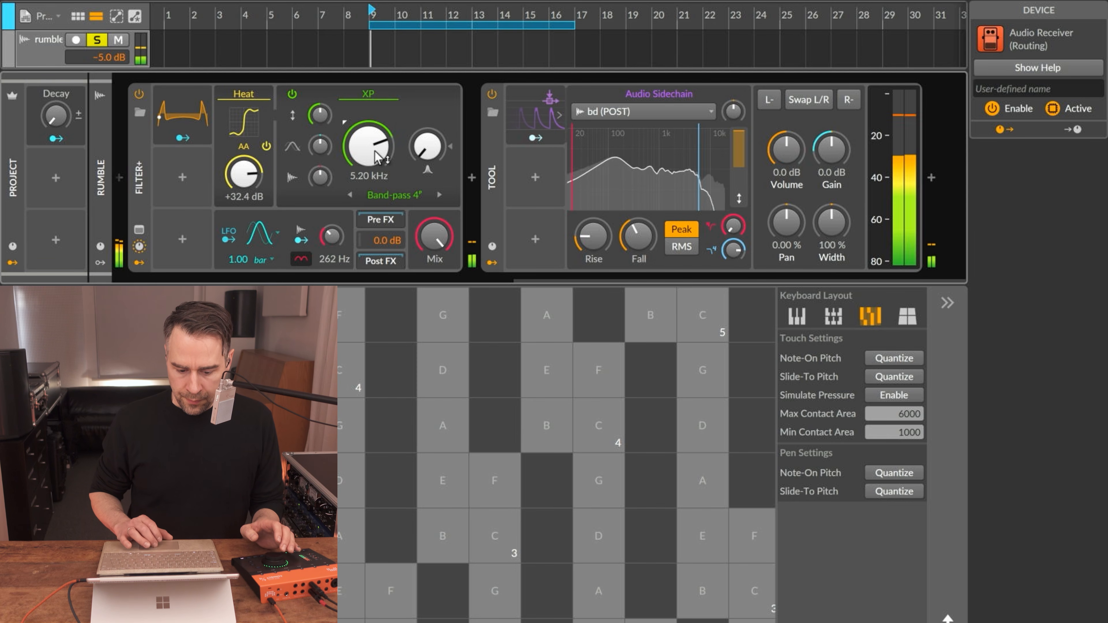
Add a Steps modulator to the duplicated rumble's Filter+ and expand its step editor.
{"action": "left_click", "coordinate": [181, 175]}
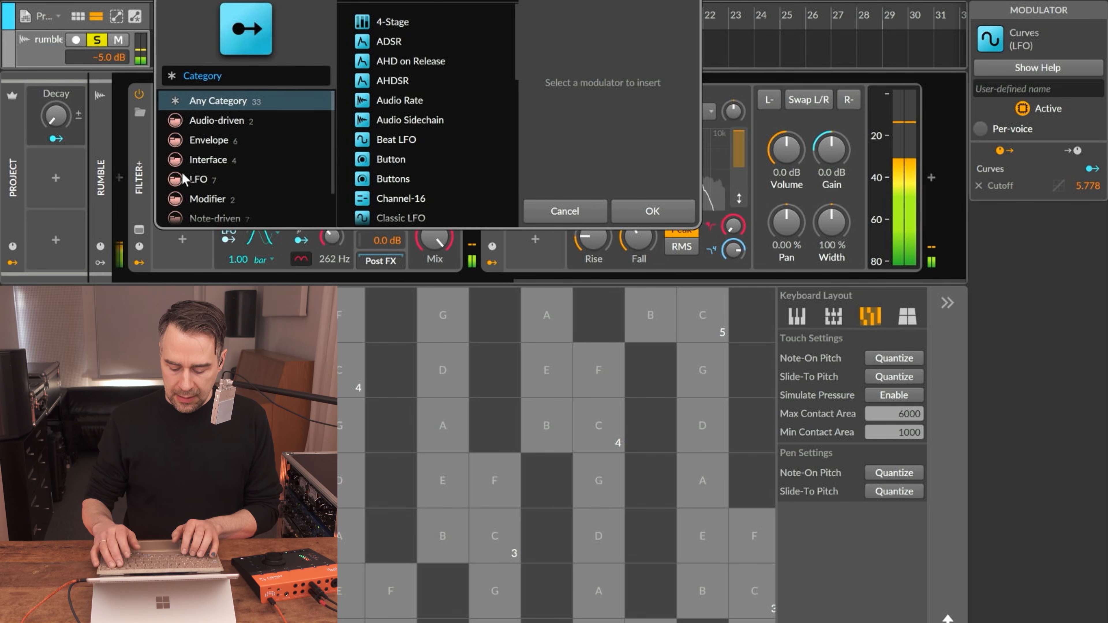
{"action": "type", "text": "st"}
{"action": "key", "text": "Down"}
{"action": "key", "text": "Down"}
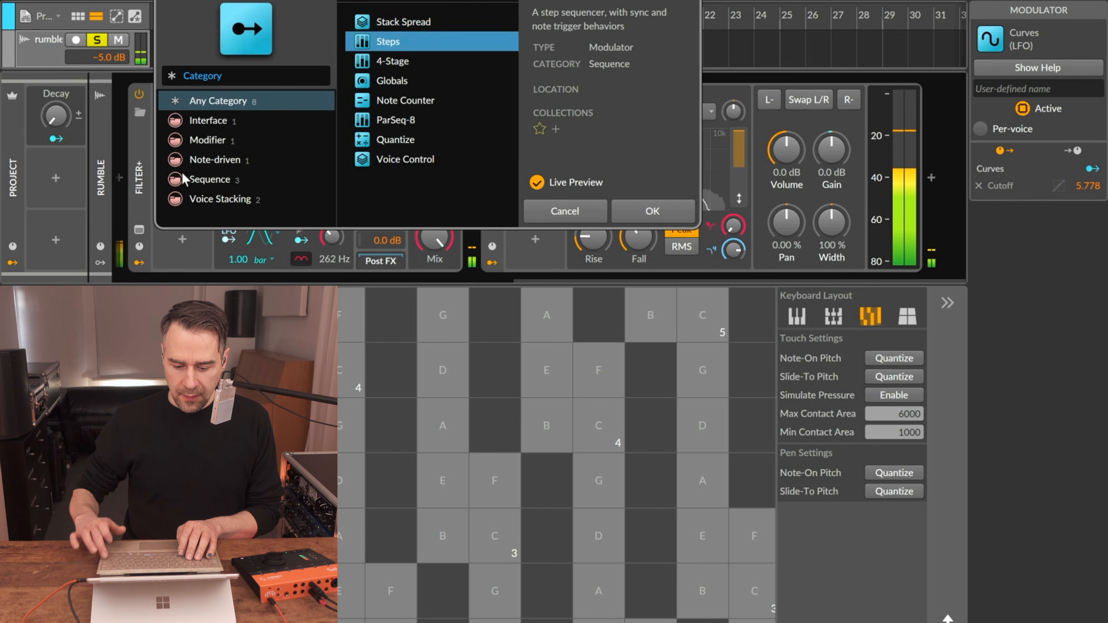
{"action": "key", "text": "Return"}
{"action": "left_click", "coordinate": [169, 167]}
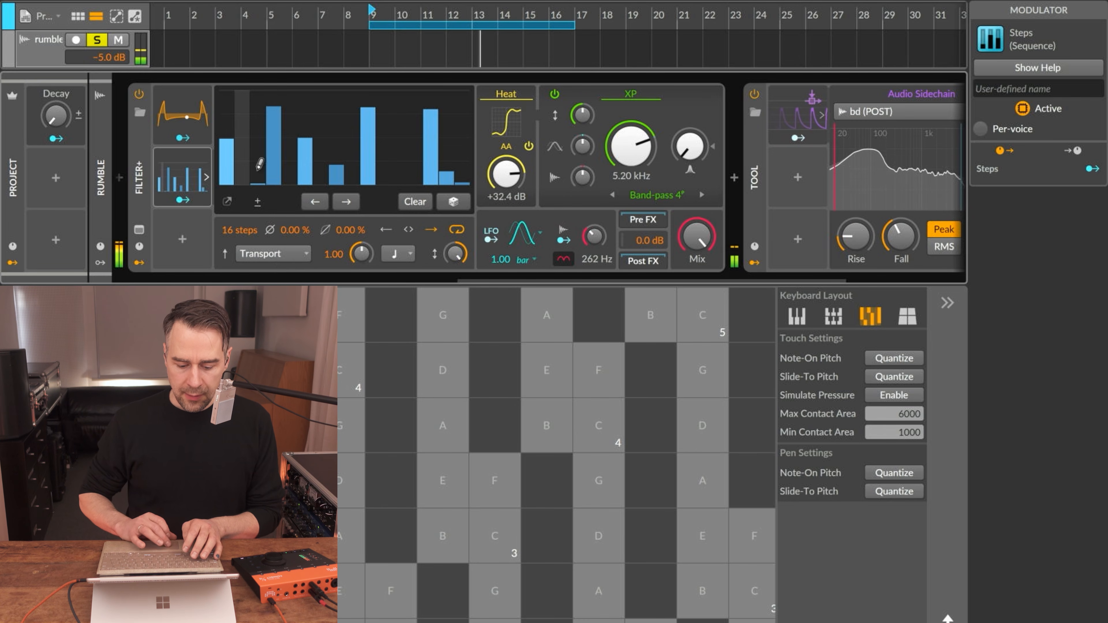
Keep the Steps modulator synced to Transport and set its step rate to 16th notes.
{"action": "left_click", "coordinate": [283, 259]}
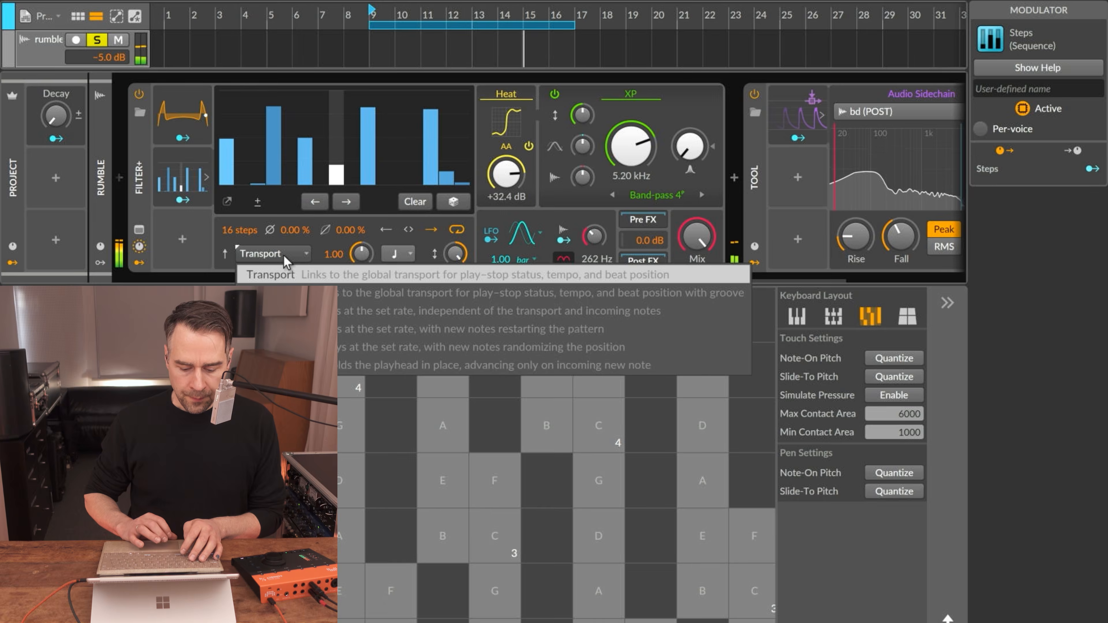
{"action": "left_click", "coordinate": [330, 282]}
{"action": "left_click", "coordinate": [396, 254]}
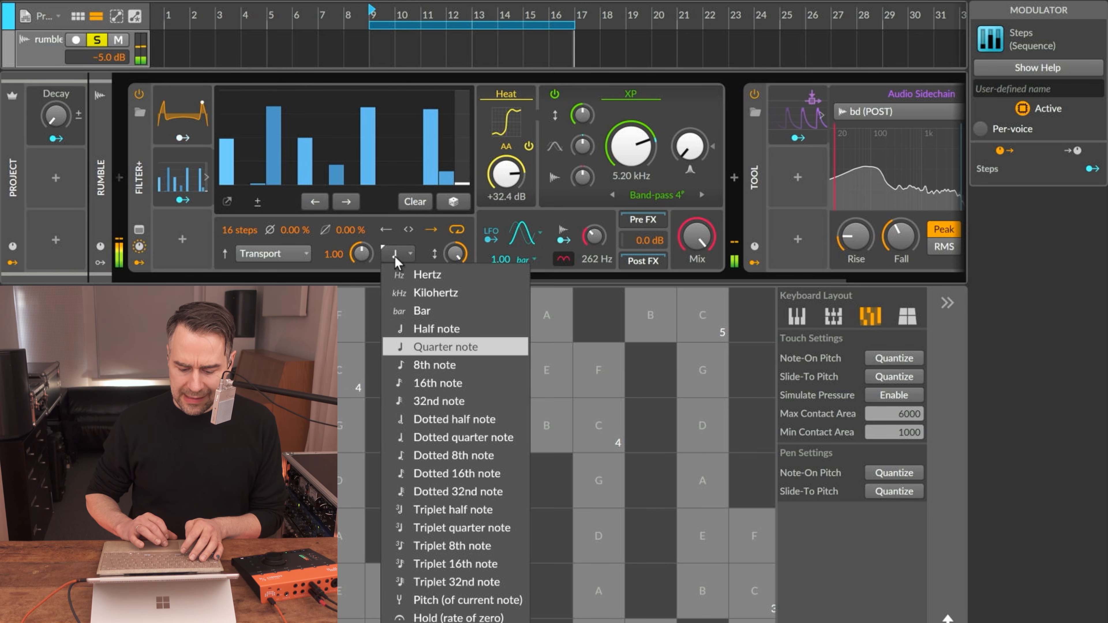
{"action": "left_click", "coordinate": [432, 386]}
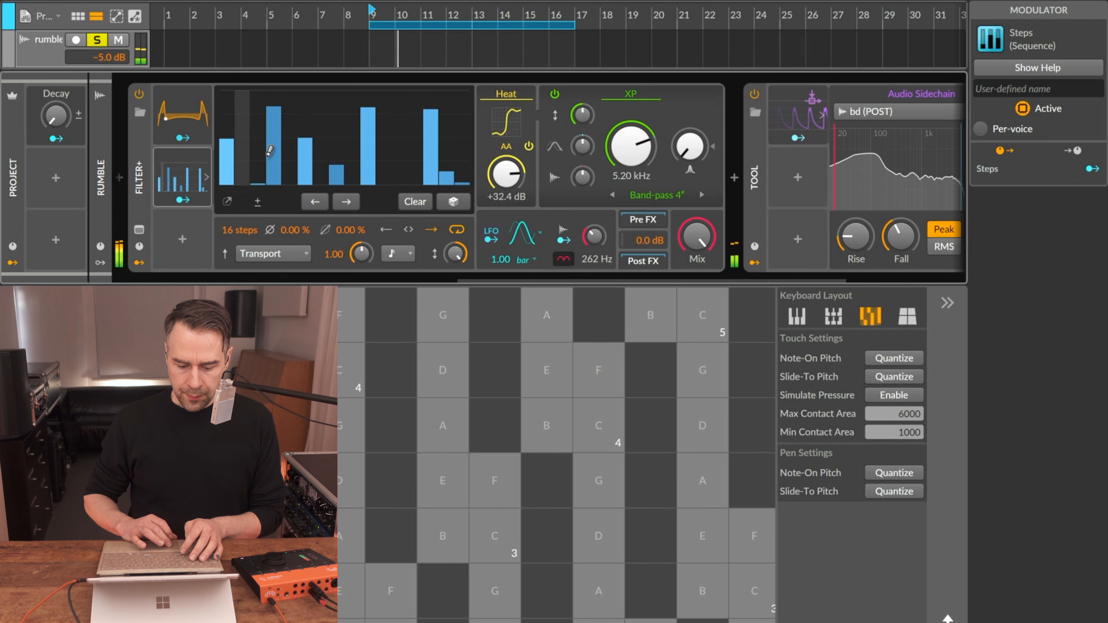
Redraw the Steps pattern with steps 7, 8 and 16 at full height, a low step 15 and the rest at zero.
{"action": "left_click_drag", "start_coordinate": [330, 154], "coordinate": [332, 42]}
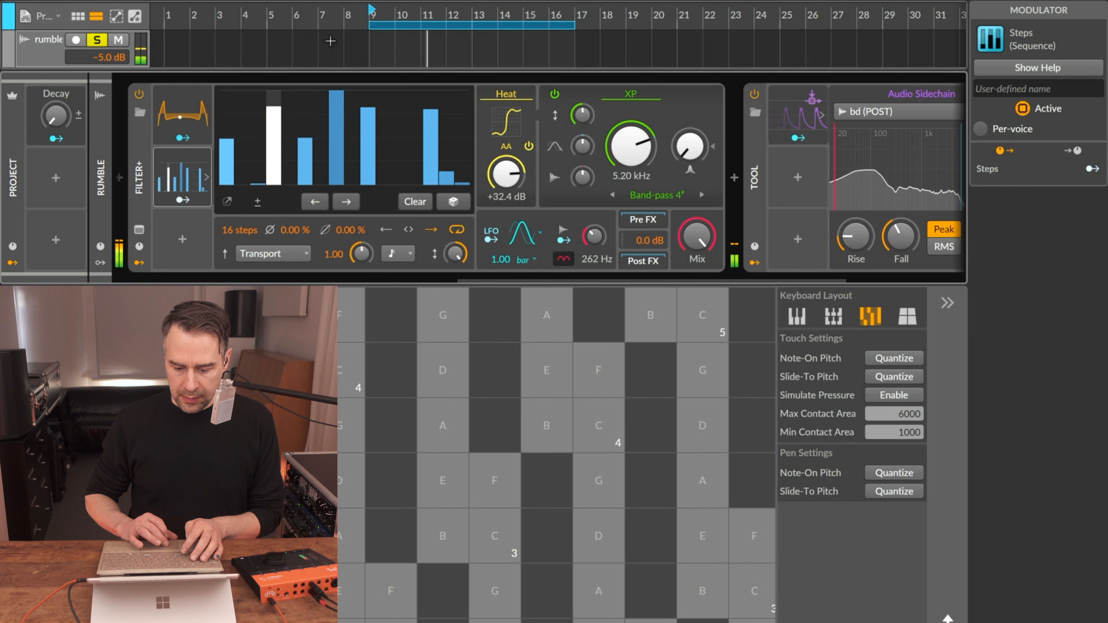
{"action": "left_click", "coordinate": [467, 99]}
{"action": "left_click_drag", "start_coordinate": [467, 99], "coordinate": [466, 88]}
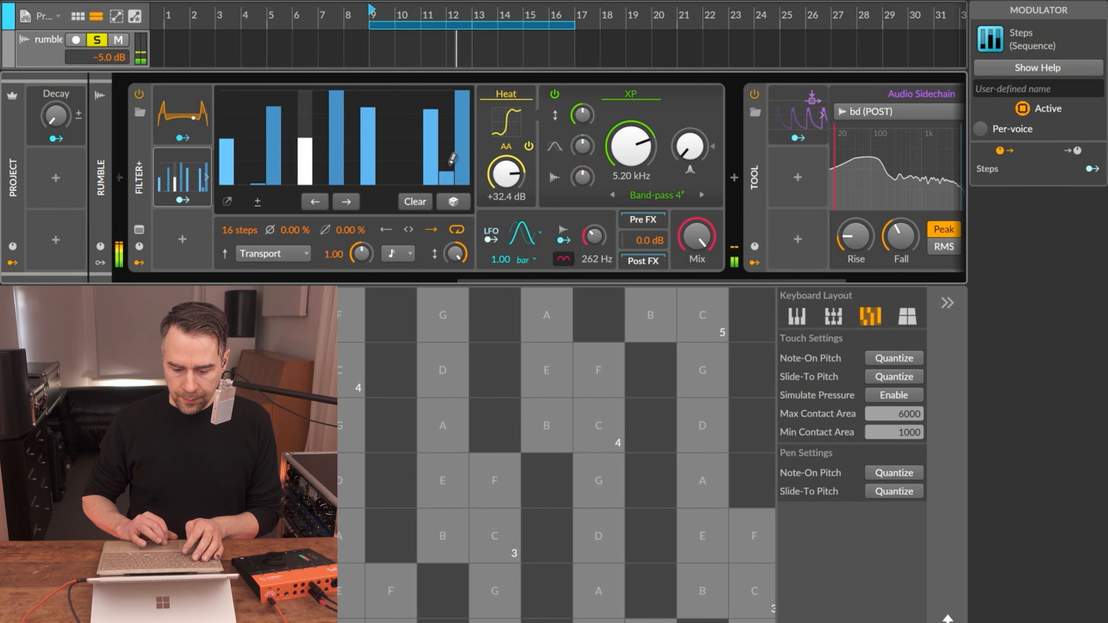
{"action": "mouse_move", "coordinate": [448, 180]}
{"action": "left_mouse_down"}
{"action": "mouse_move", "coordinate": [366, 198]}
{"action": "mouse_move", "coordinate": [269, 198]}
{"action": "mouse_move", "coordinate": [338, 194]}
{"action": "left_mouse_up"}
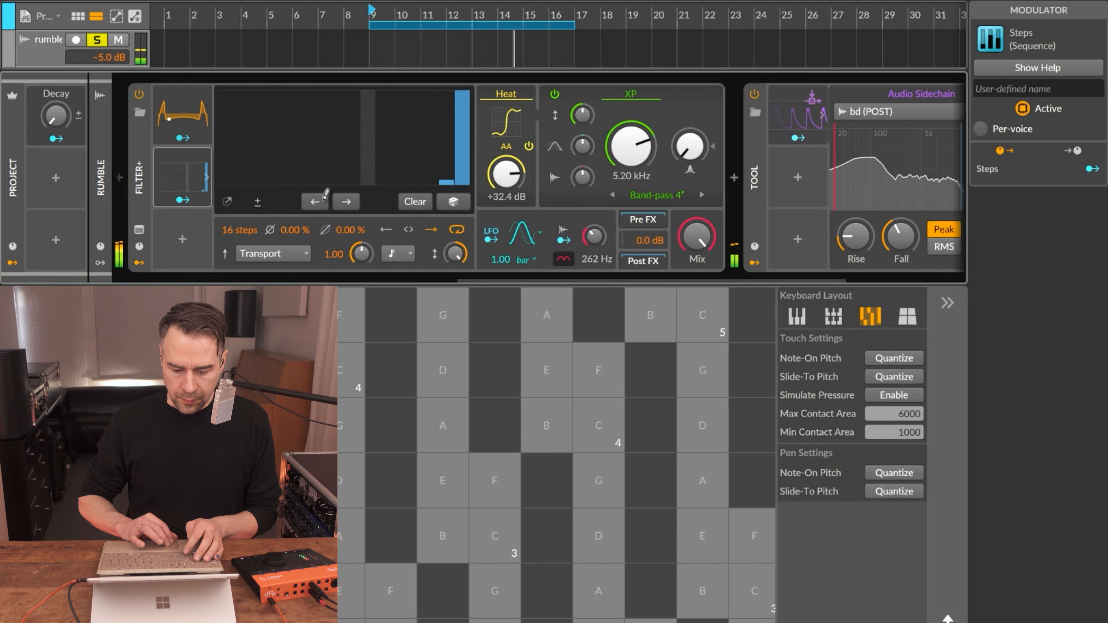
{"action": "mouse_move", "coordinate": [331, 140]}
{"action": "left_mouse_down"}
{"action": "mouse_move", "coordinate": [321, 88]}
{"action": "mouse_move", "coordinate": [338, 65]}
{"action": "left_mouse_up"}
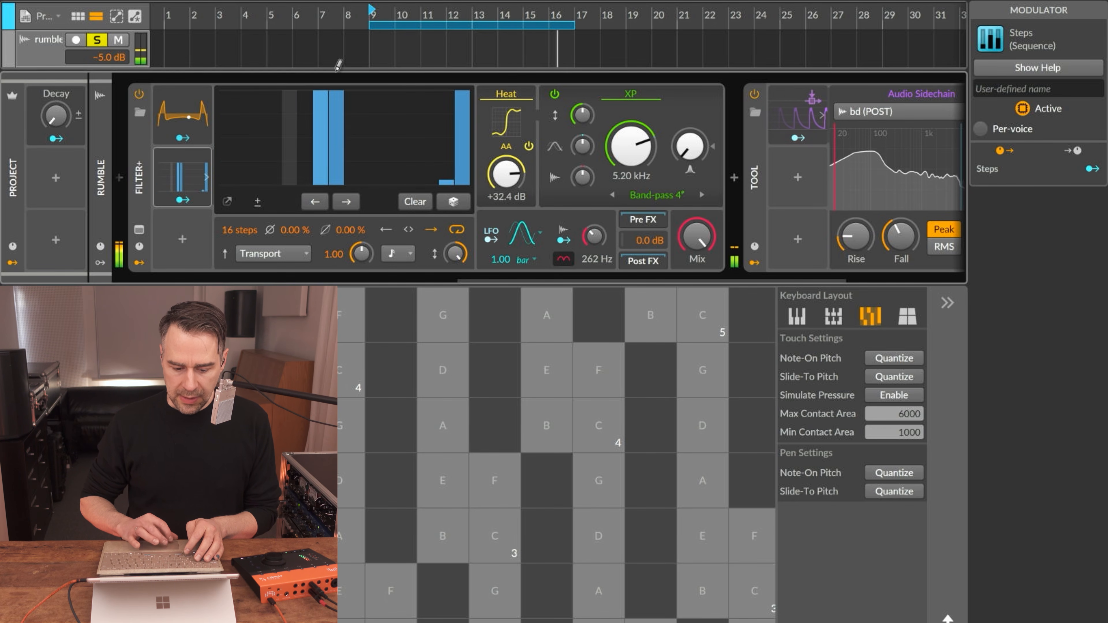
Modulate the Filter+ Wet Gain from Steps by 33.28 over a -24.0 dB base, and lower step 7 to under half height.
{"action": "left_click", "coordinate": [179, 201]}
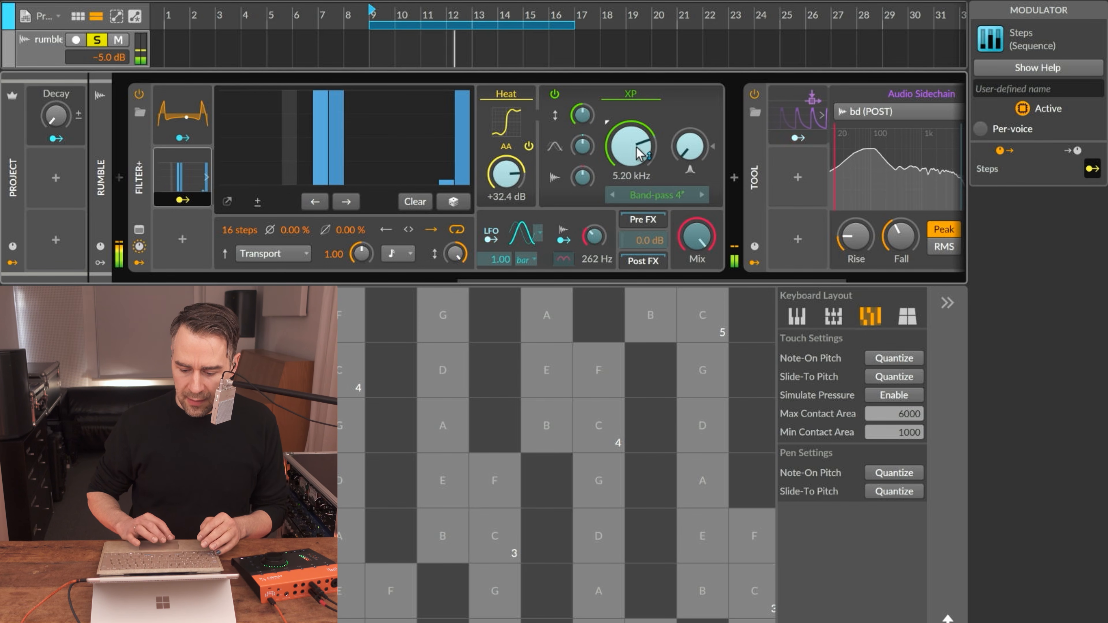
{"action": "left_click_drag", "start_coordinate": [648, 239], "coordinate": [648, 328]}
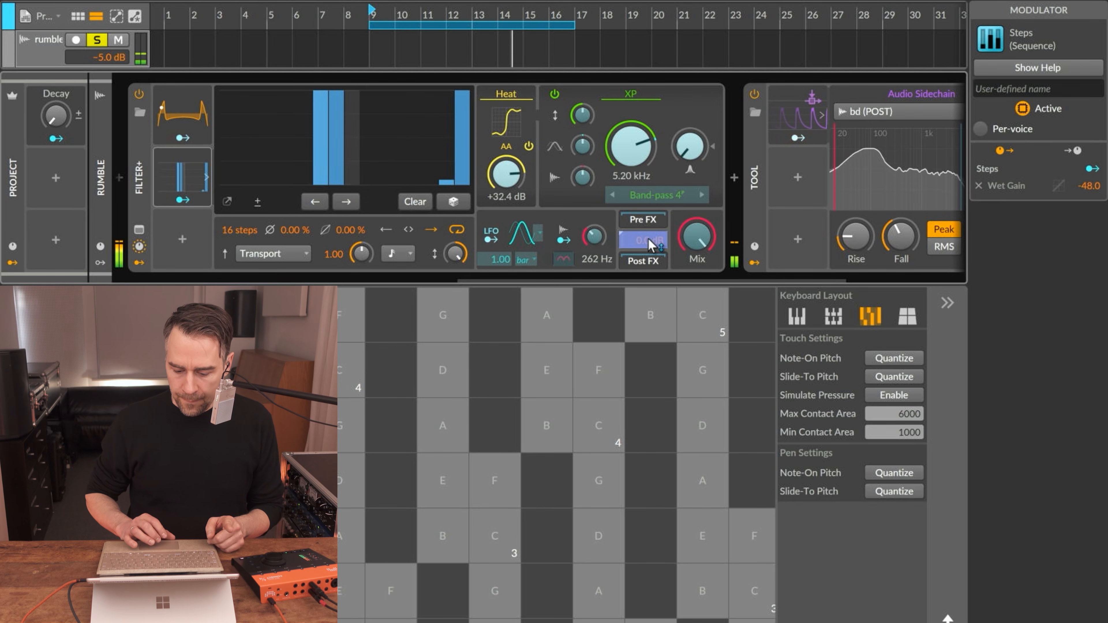
{"action": "left_click", "coordinate": [183, 199]}
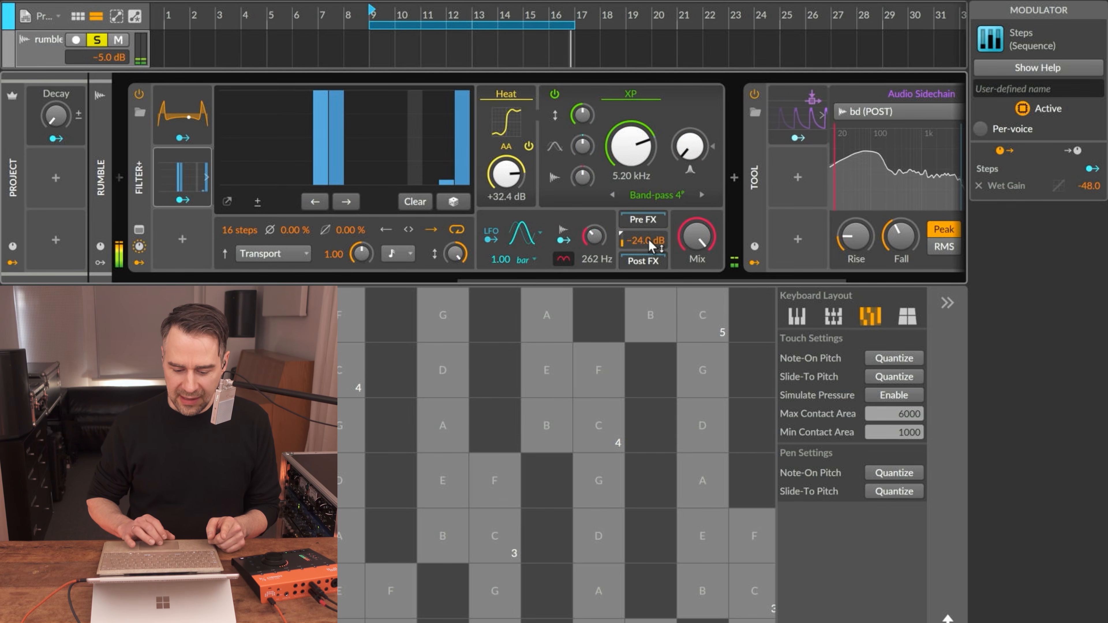
{"action": "left_click", "coordinate": [182, 200]}
{"action": "left_click_drag", "start_coordinate": [650, 240], "coordinate": [650, 92]}
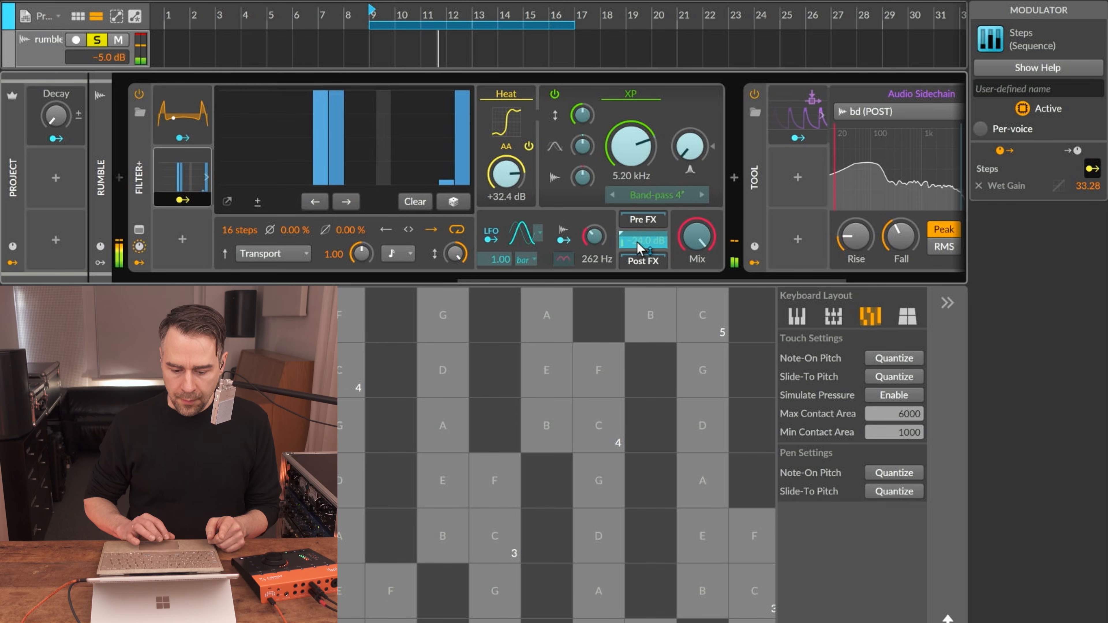
{"action": "left_click", "coordinate": [320, 143]}
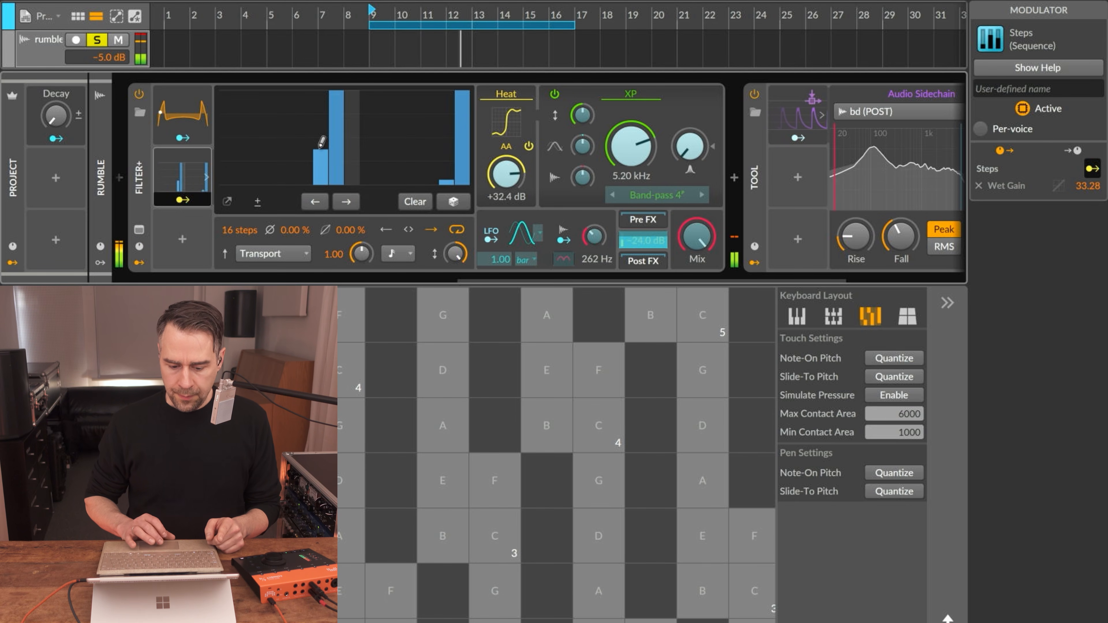
{"action": "left_click", "coordinate": [184, 200]}
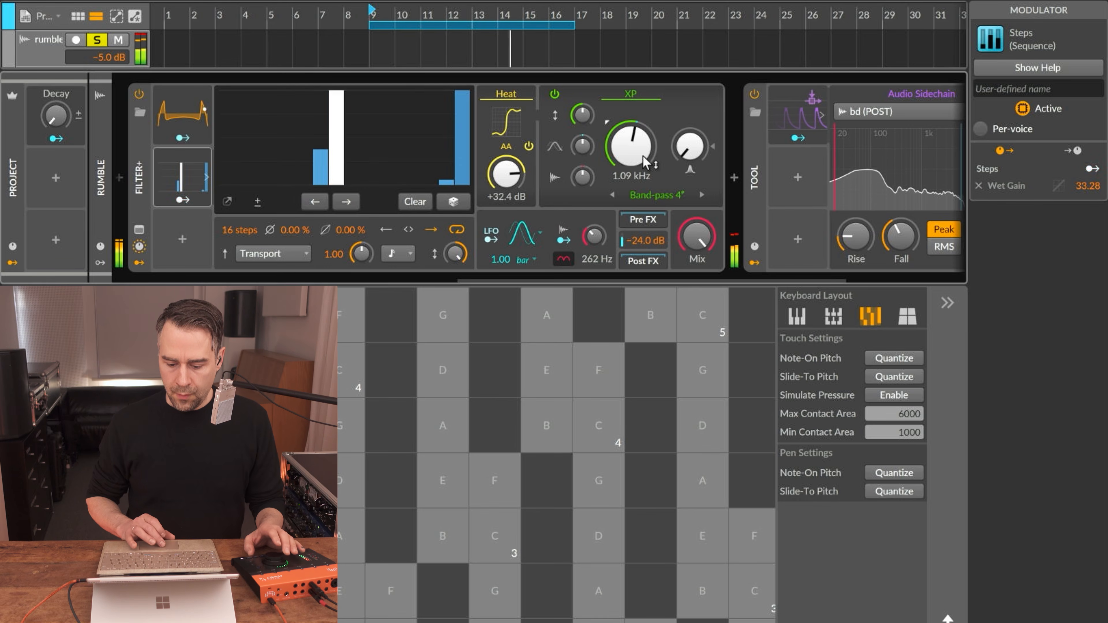
Lower the duplicated rumble's Filter+ cutoff to 228 Hz and its Heat drive to +18.1 dB.
{"action": "scroll", "coordinate": [507, 171], "scroll_direction": "down", "scroll_amount": 5}
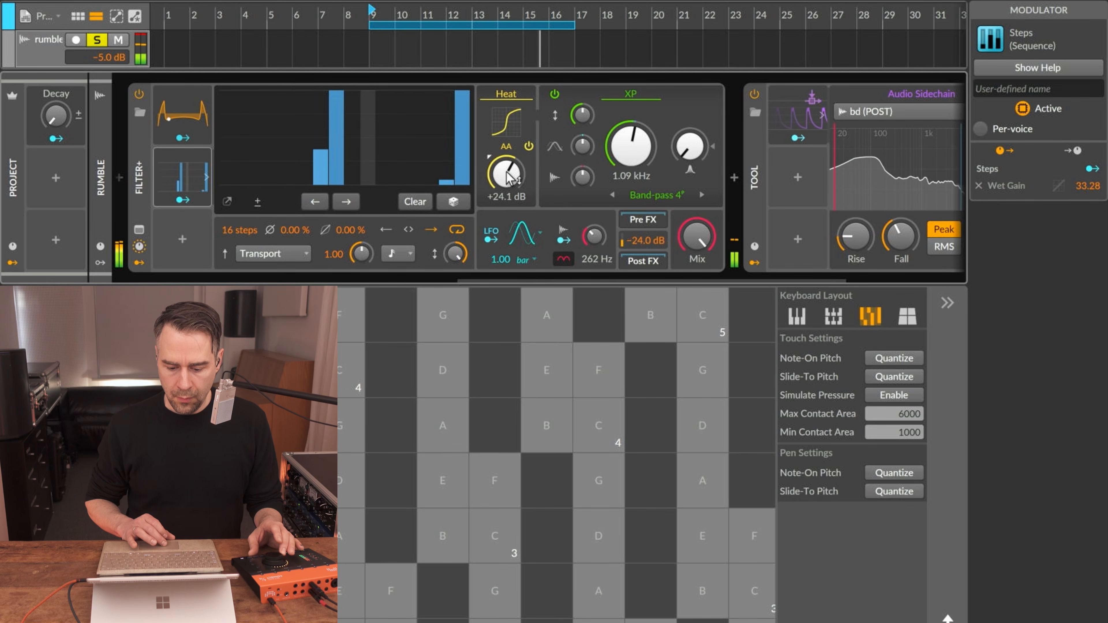
{"action": "scroll", "coordinate": [628, 147], "scroll_direction": "down", "scroll_amount": 8}
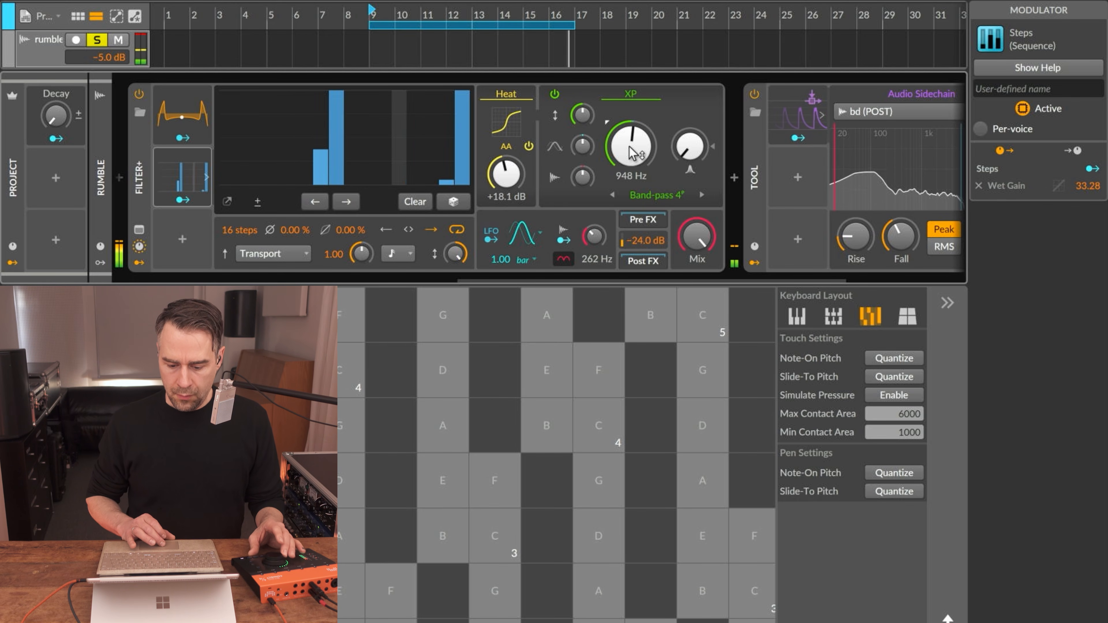
{"action": "scroll", "coordinate": [633, 154], "scroll_direction": "down", "scroll_amount": 3}
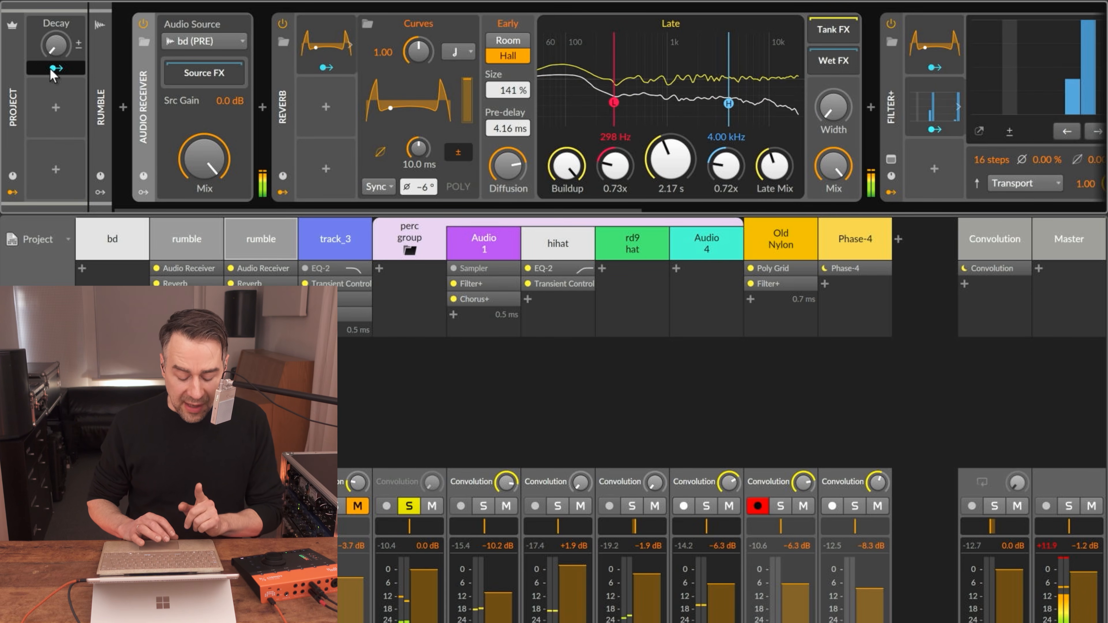
Turn the project's Decay macro up fully and map it to raise the duplicated rumble's Filter+ cutoff.
{"action": "left_click", "coordinate": [53, 68]}
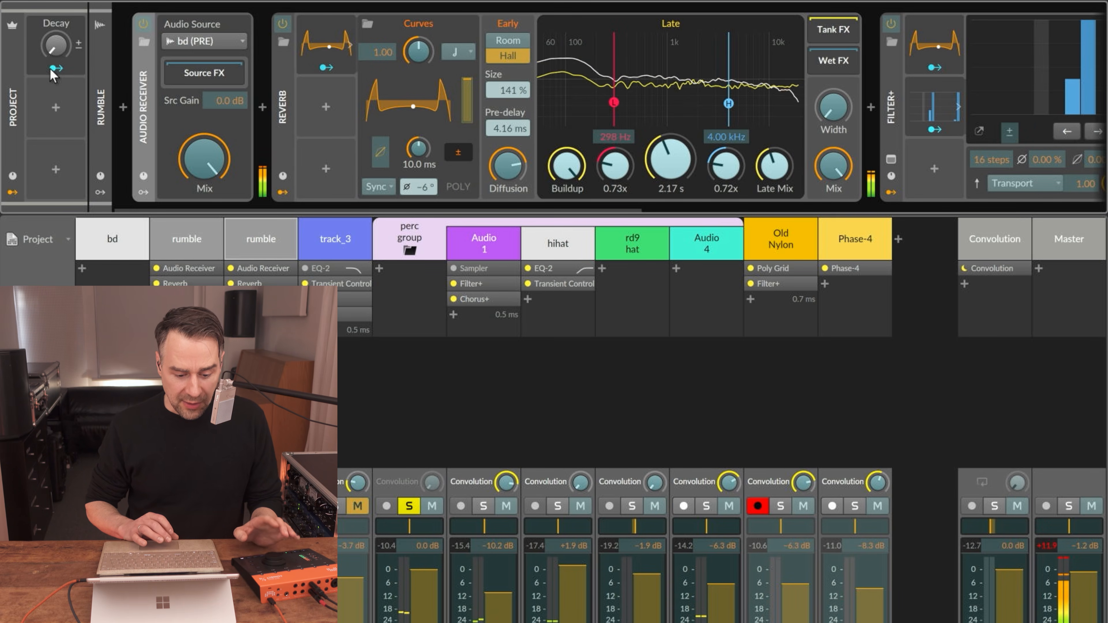
{"action": "left_click_drag", "start_coordinate": [55, 45], "coordinate": [56, 3]}
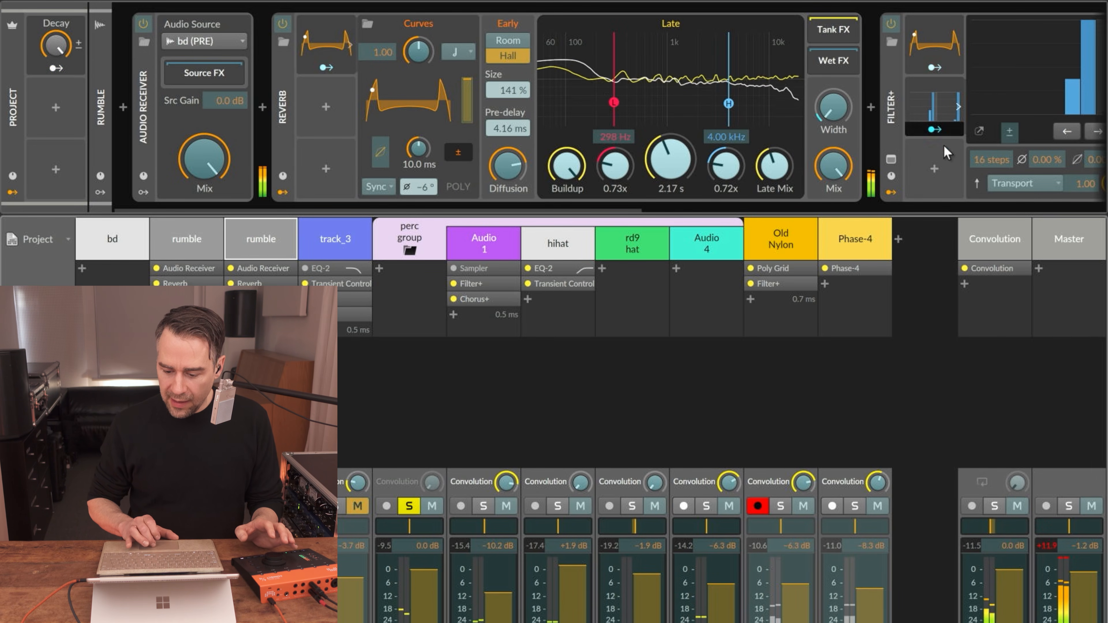
{"action": "scroll", "coordinate": [804, 128], "scroll_direction": "right", "scroll_amount": 10}
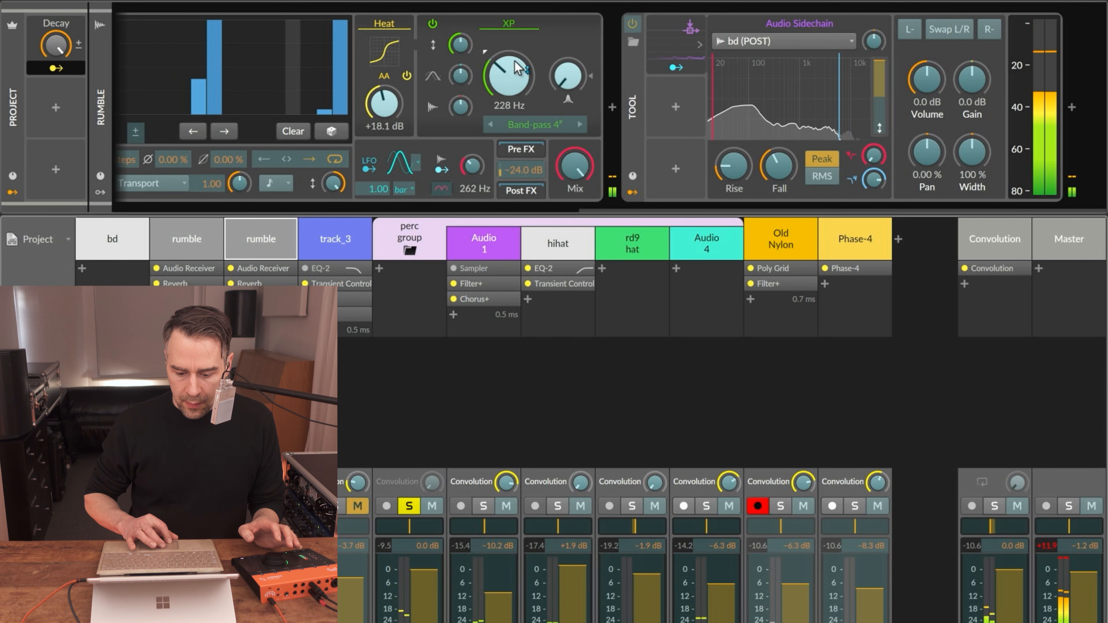
{"action": "left_click_drag", "start_coordinate": [518, 83], "coordinate": [519, 59]}
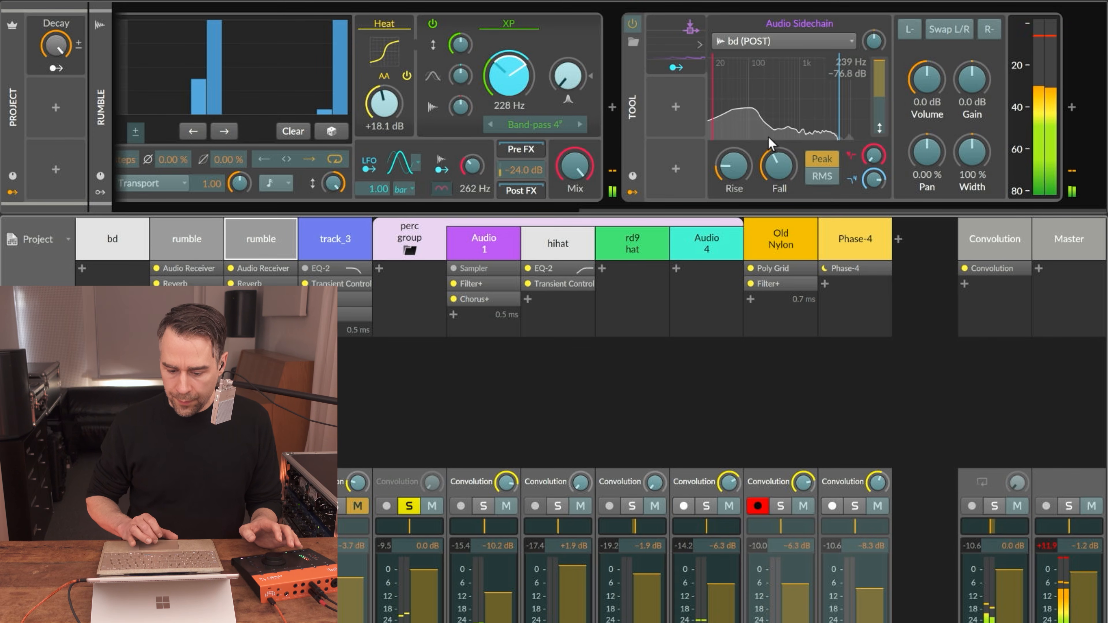
{"action": "left_click", "coordinate": [56, 68]}
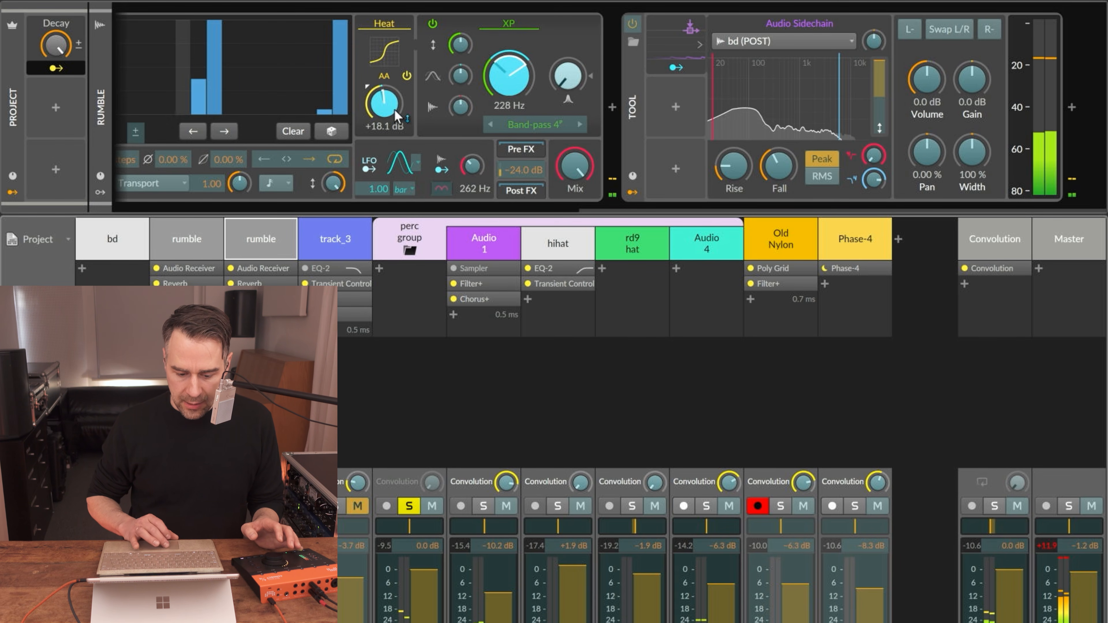
{"action": "left_click", "coordinate": [56, 68]}
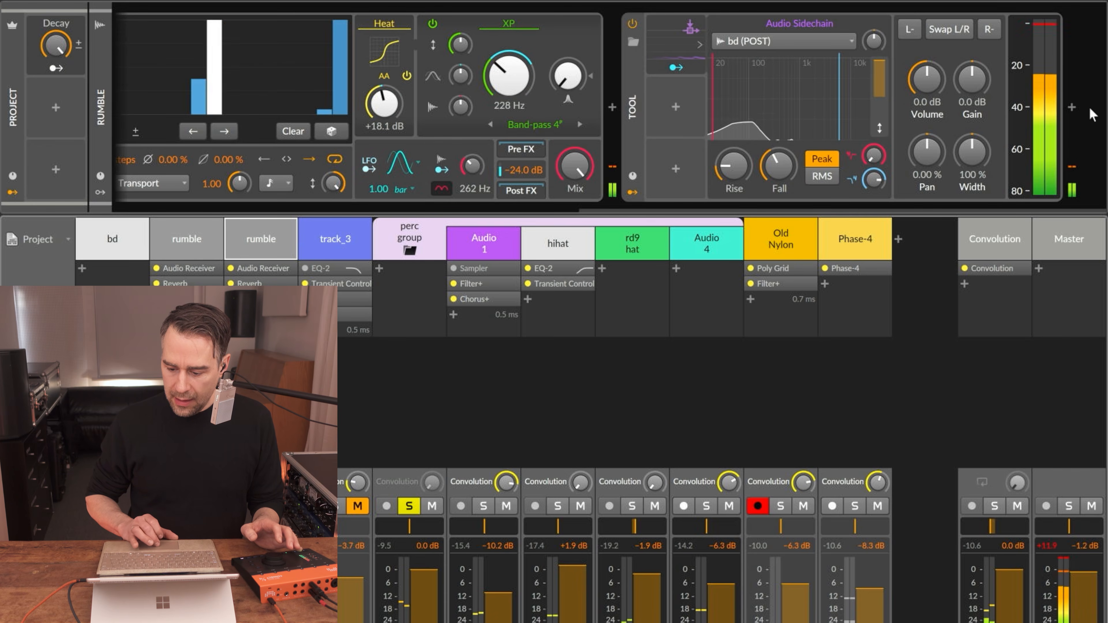
Add a Delay+ after the Tool device on the duplicated rumble and load its Ghost of Kyiv preset.
{"action": "left_click", "coordinate": [1069, 110]}
{"action": "type", "text": "del"}
{"action": "key", "text": "Return"}
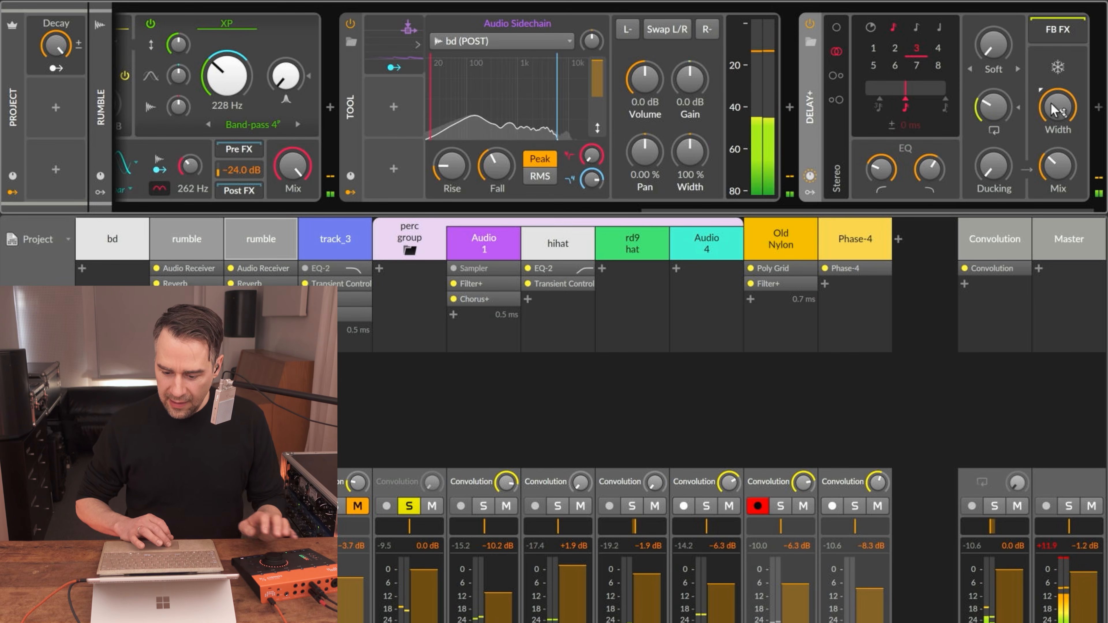
{"action": "left_click", "coordinate": [811, 43]}
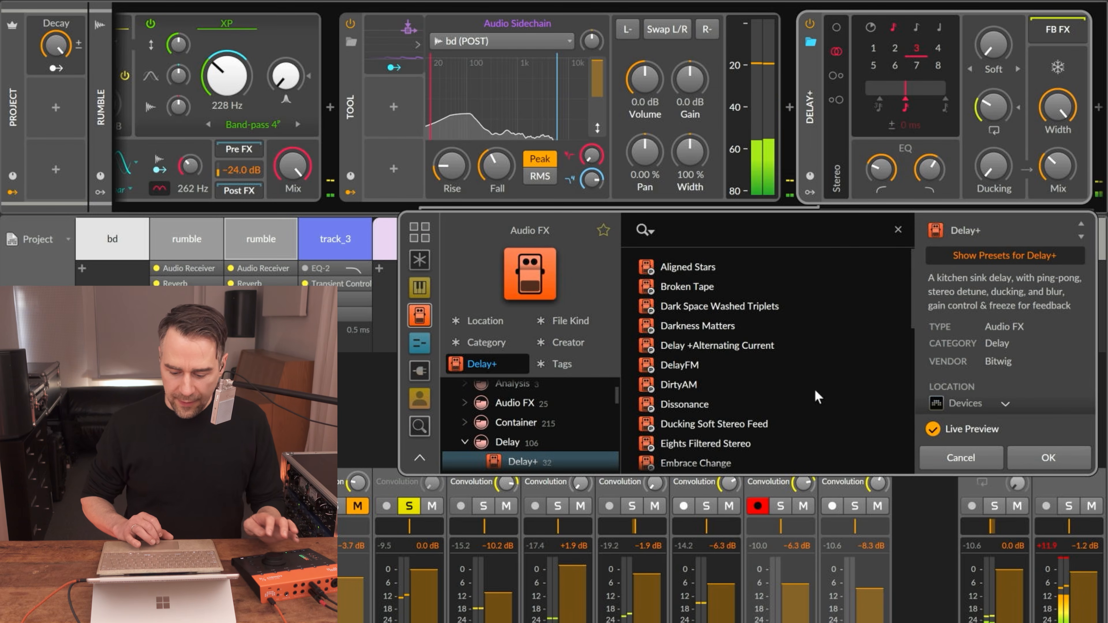
{"action": "scroll", "coordinate": [812, 386], "scroll_direction": "down", "scroll_amount": 3}
{"action": "scroll", "coordinate": [812, 385], "scroll_direction": "down", "scroll_amount": 2}
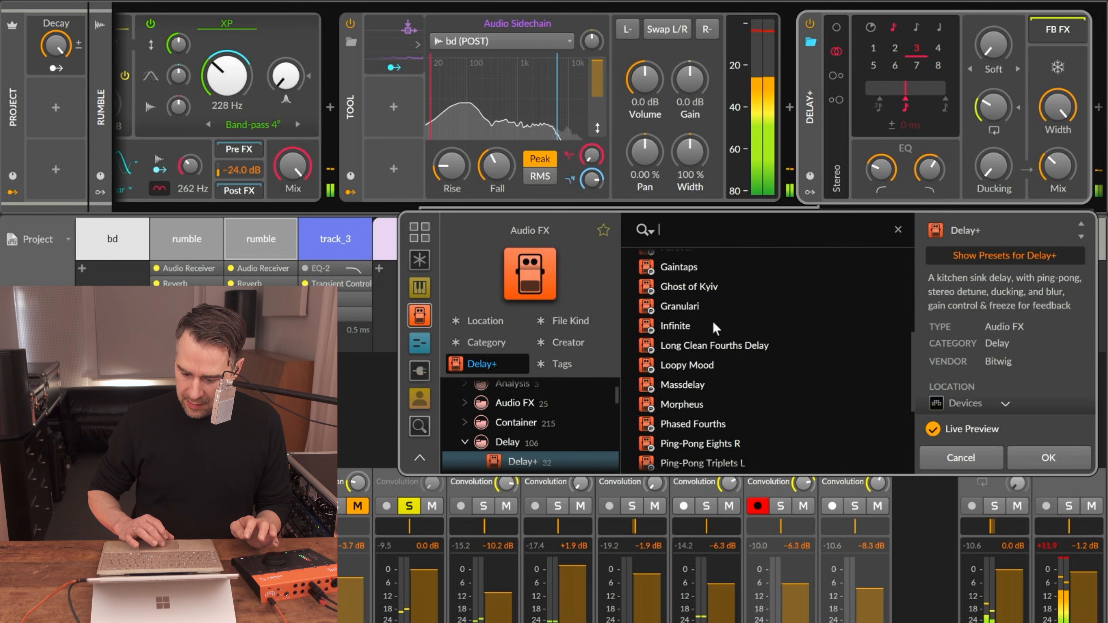
{"action": "left_click", "coordinate": [691, 285]}
{"action": "key", "text": "Return"}
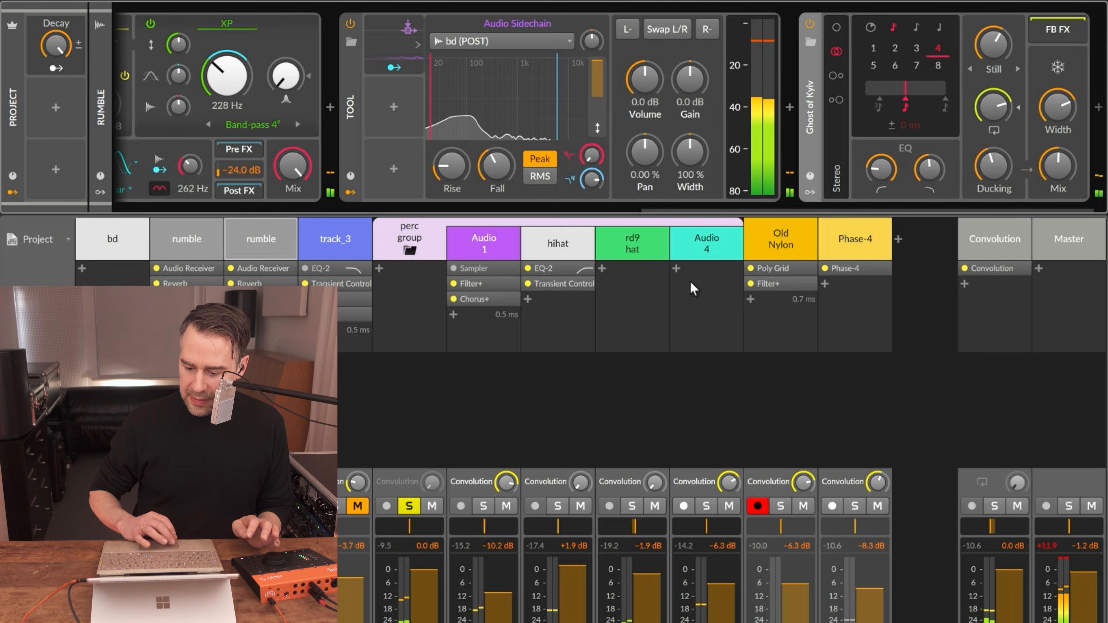
Map the Decay macro to the delay's Mix and feedback, and set its Filter+ cutoff modulation to 20.00 st.
{"action": "left_click", "coordinate": [61, 69]}
{"action": "left_click_drag", "start_coordinate": [1061, 177], "coordinate": [1061, 150]}
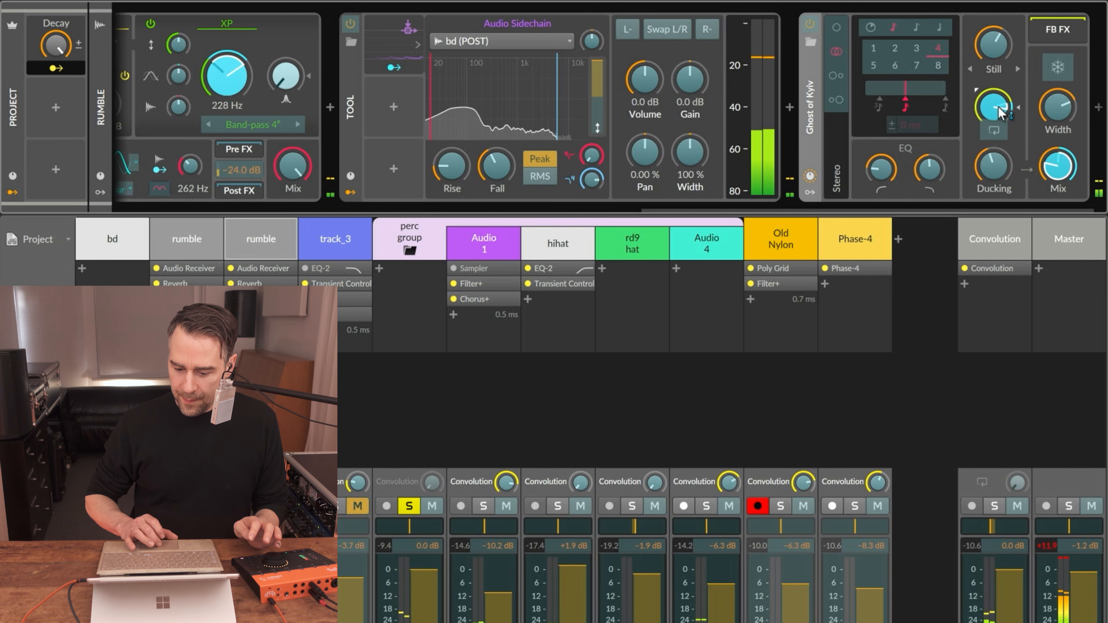
{"action": "left_click_drag", "start_coordinate": [226, 82], "coordinate": [226, 66]}
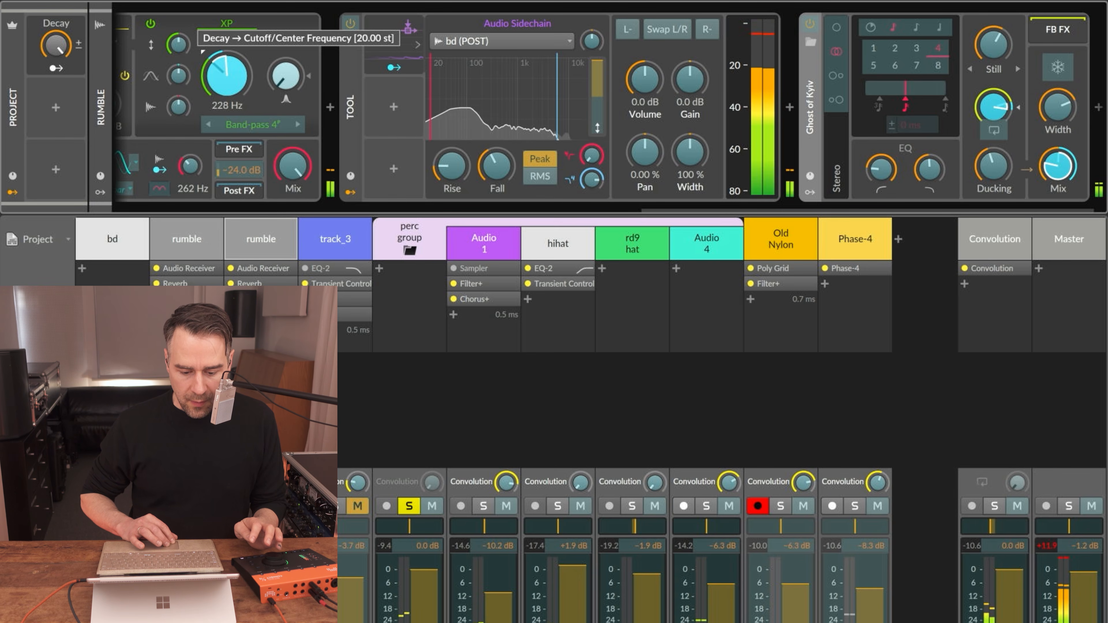
{"action": "left_click", "coordinate": [57, 68]}
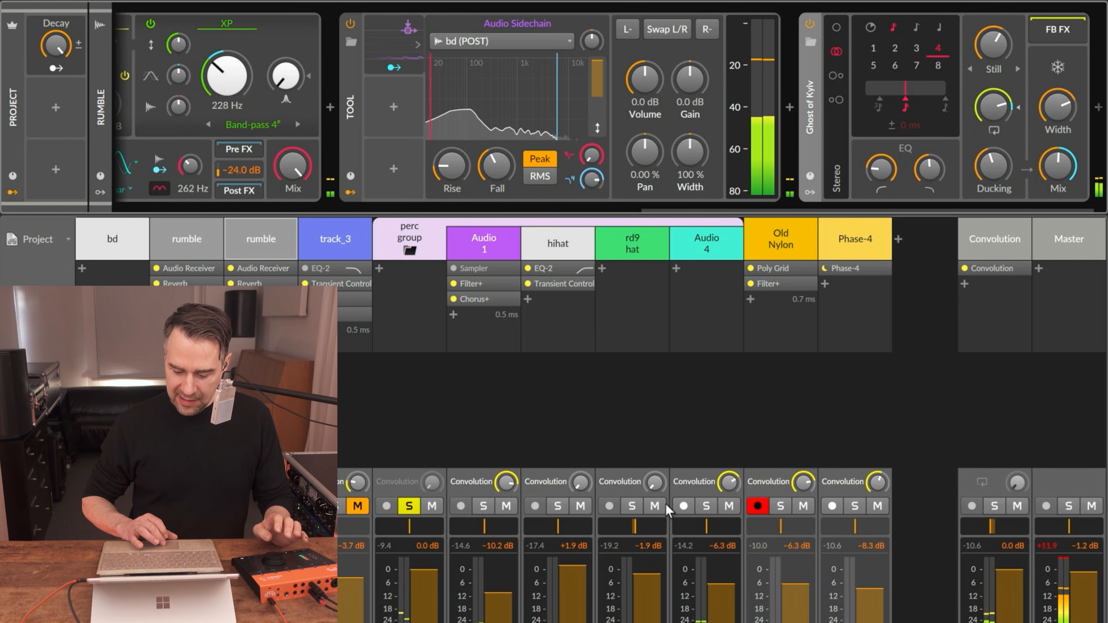
Mute the rd9 hat track and turn off solo on the perc group in the arrangement.
{"action": "left_click", "coordinate": [655, 507]}
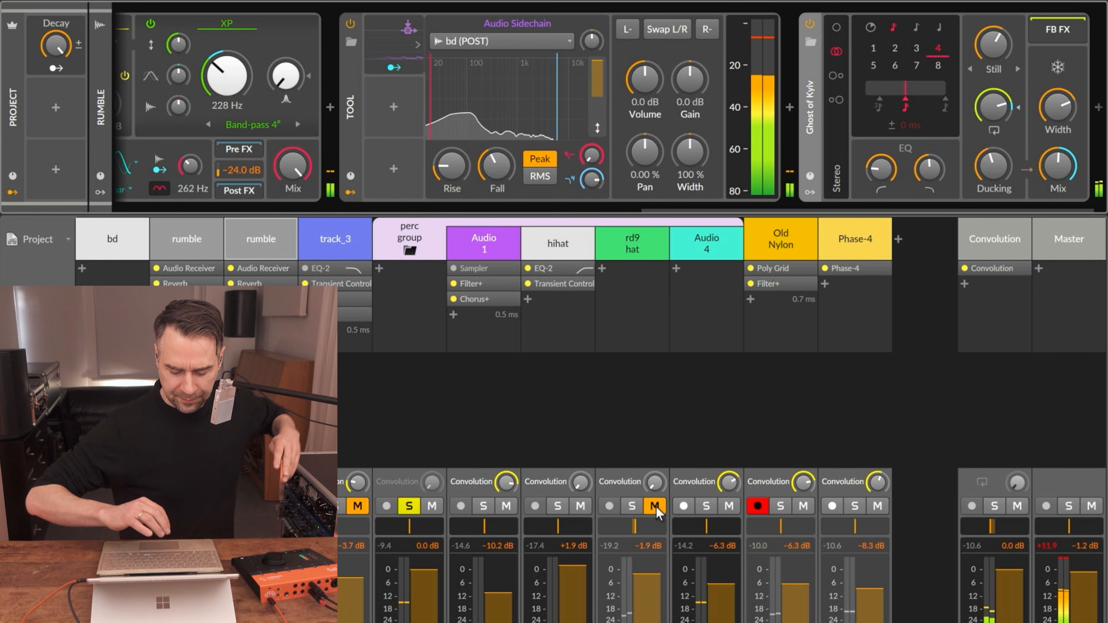
{"action": "left_click", "coordinate": [400, 237]}
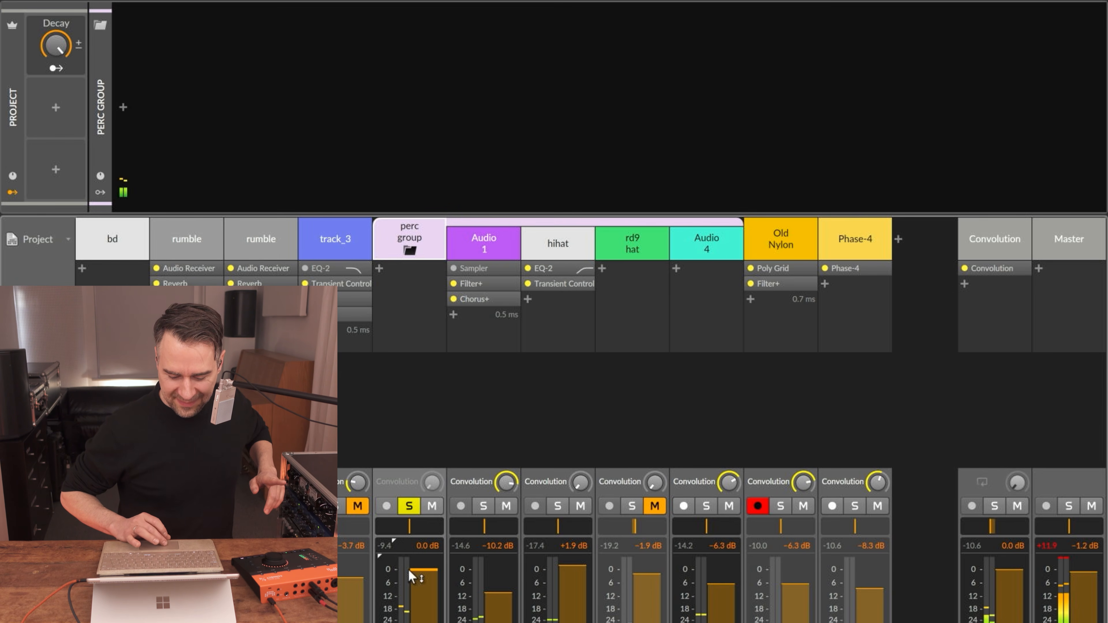
{"action": "key", "text": "alt+1"}
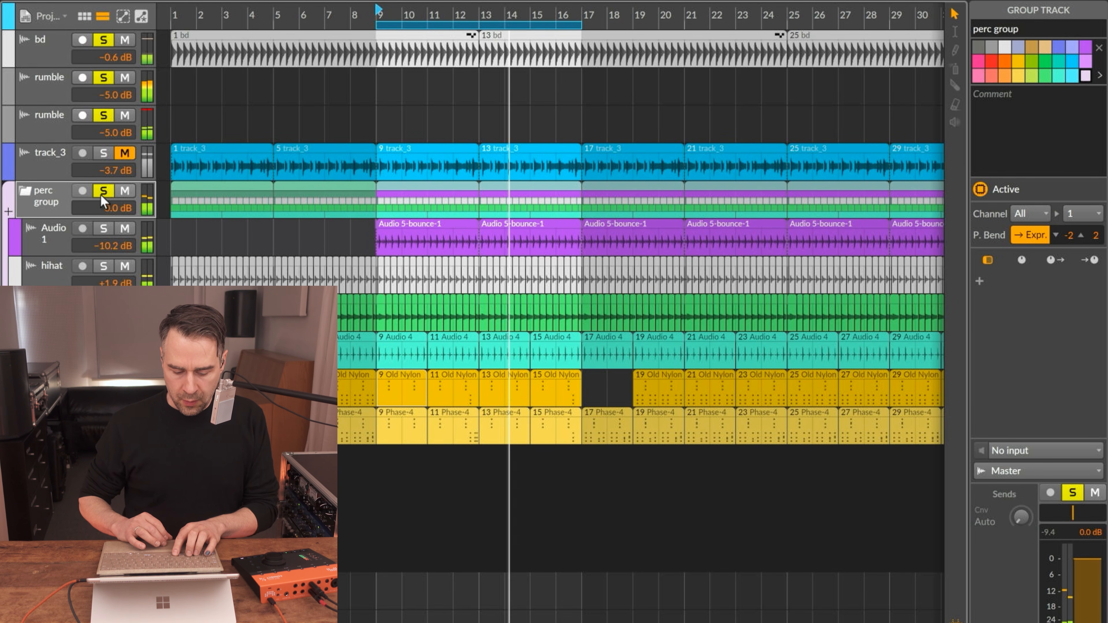
{"action": "key", "text": "alt+2"}
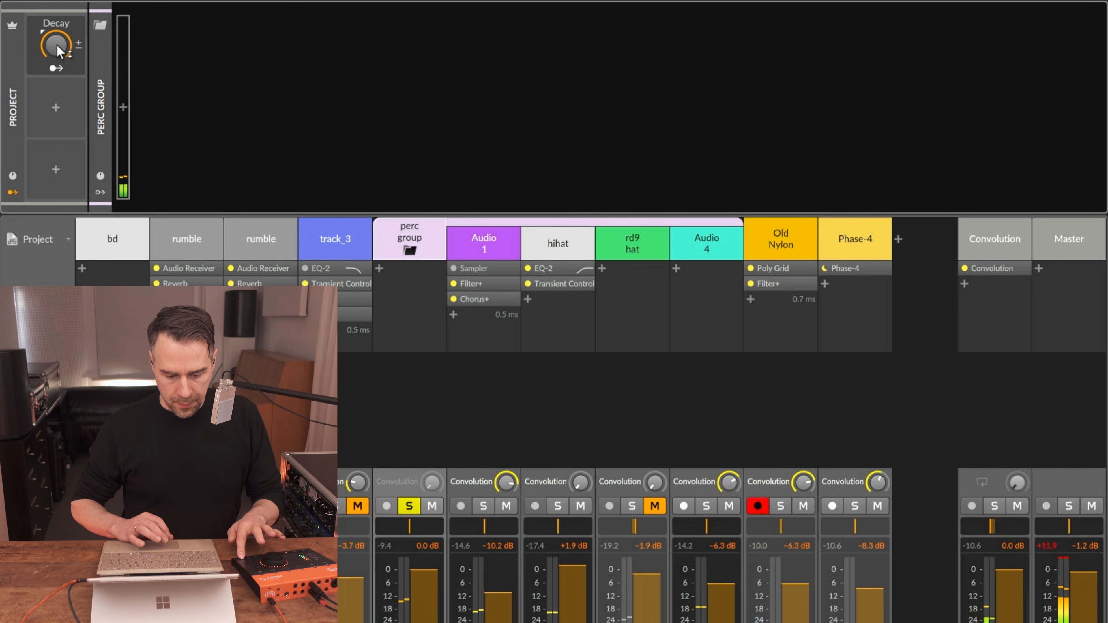
{"action": "key", "text": "alt+3"}
{"action": "key", "text": "alt+1"}
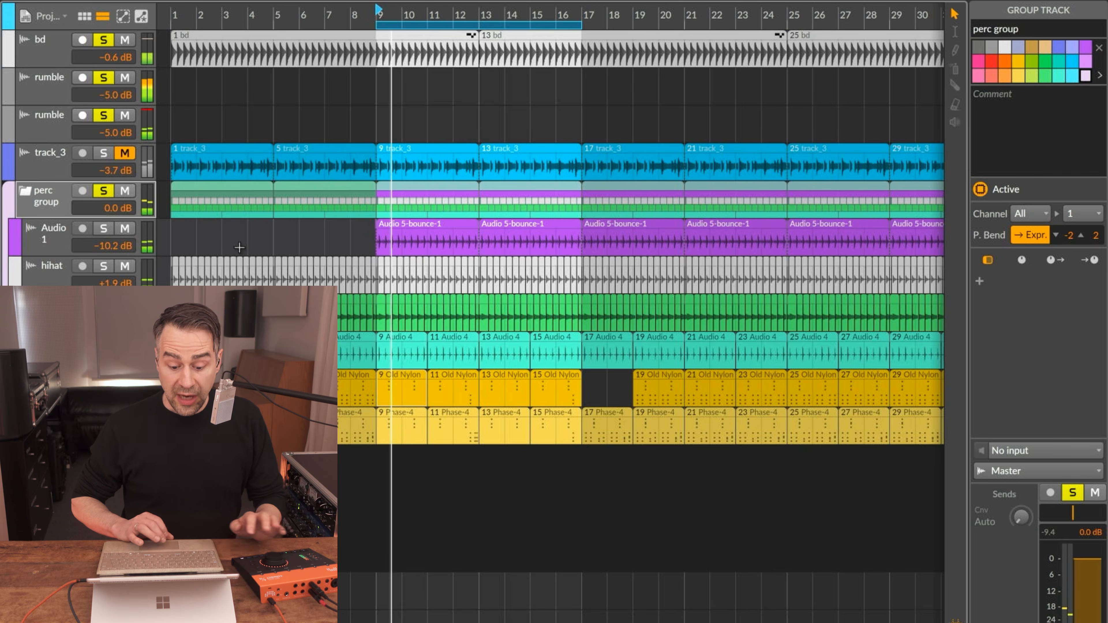
{"action": "left_click", "coordinate": [104, 192]}
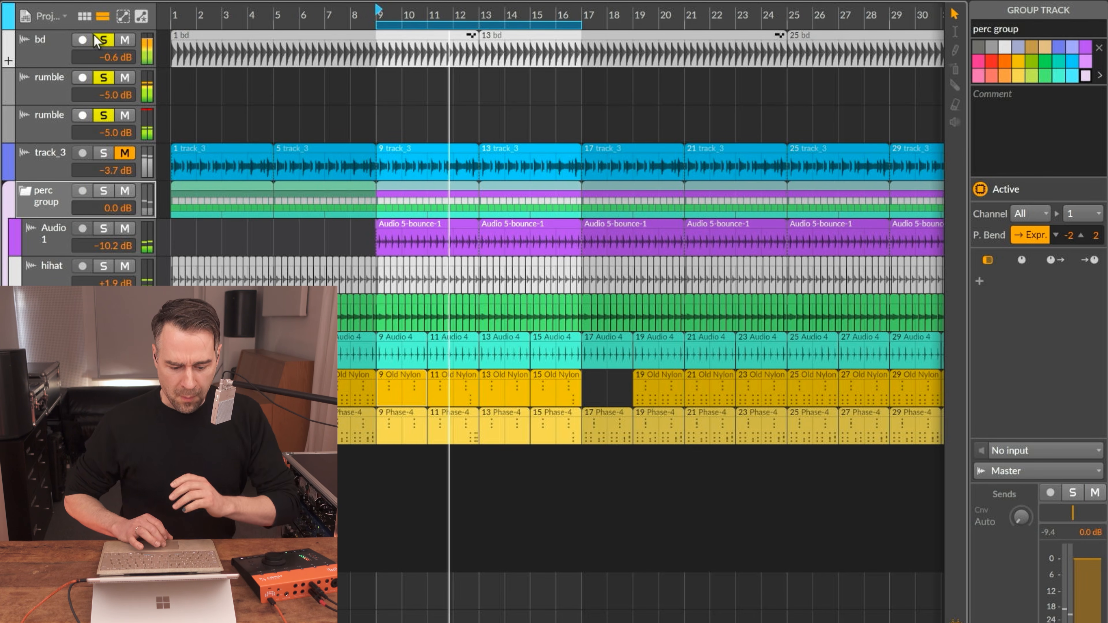